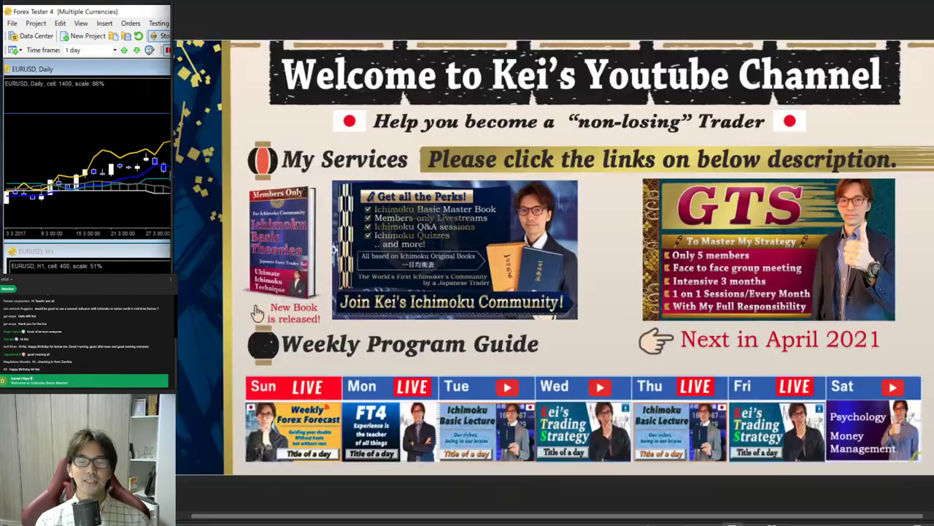
Step: Switch to the Forex Tester purchase page in the browser and open the checkout for Forex Tester 4
{"action": "key", "text": "alt+Tab"}
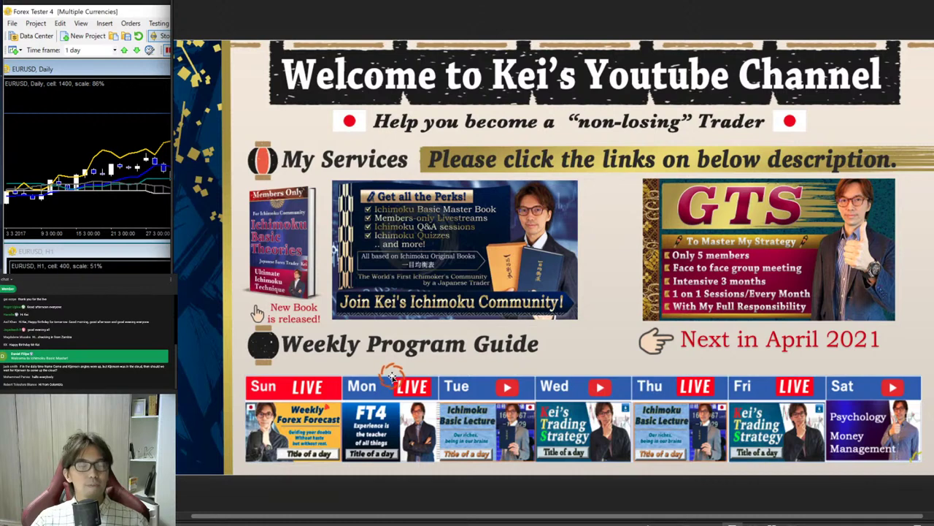
{"action": "left_click", "coordinate": [139, 213]}
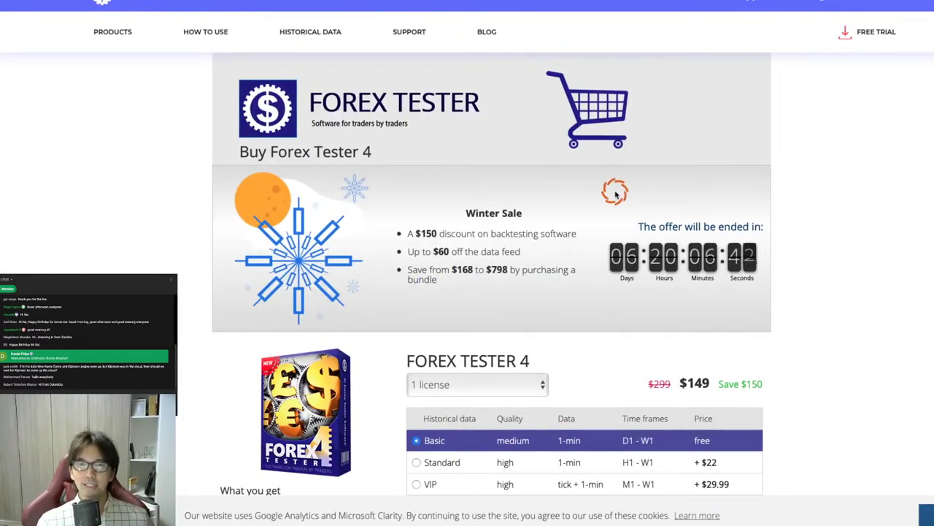
{"action": "scroll", "coordinate": [818, 290], "scroll_direction": "down", "scroll_amount": 2}
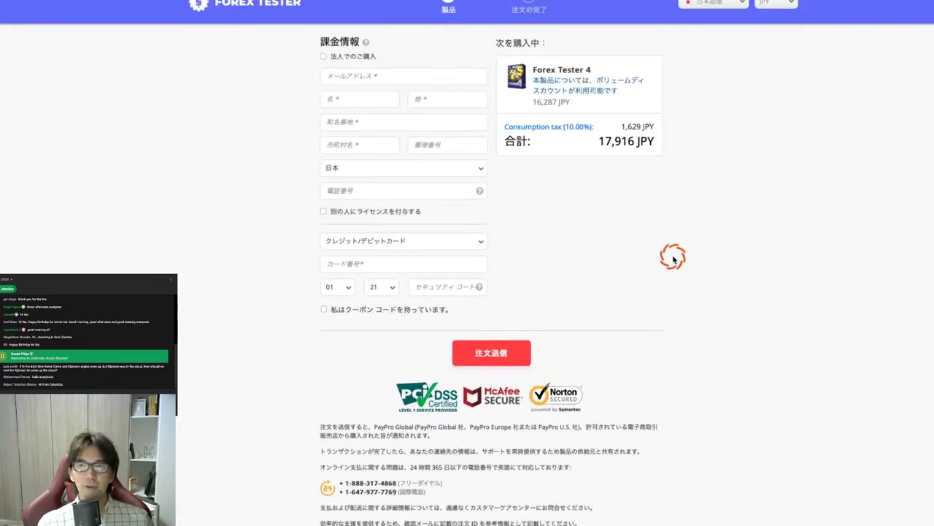
Step: Set the checkout page's language to English and its currency to USD
{"action": "left_click", "coordinate": [725, 4]}
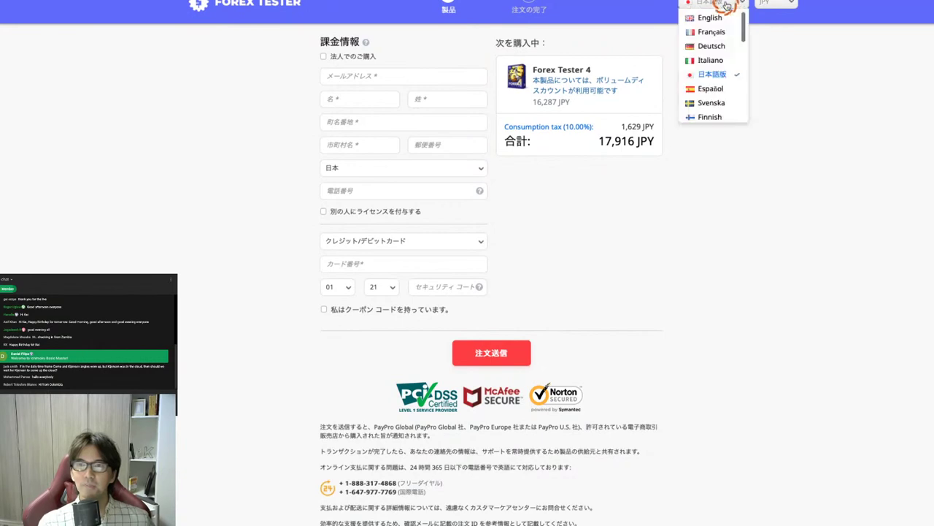
{"action": "left_click", "coordinate": [710, 18]}
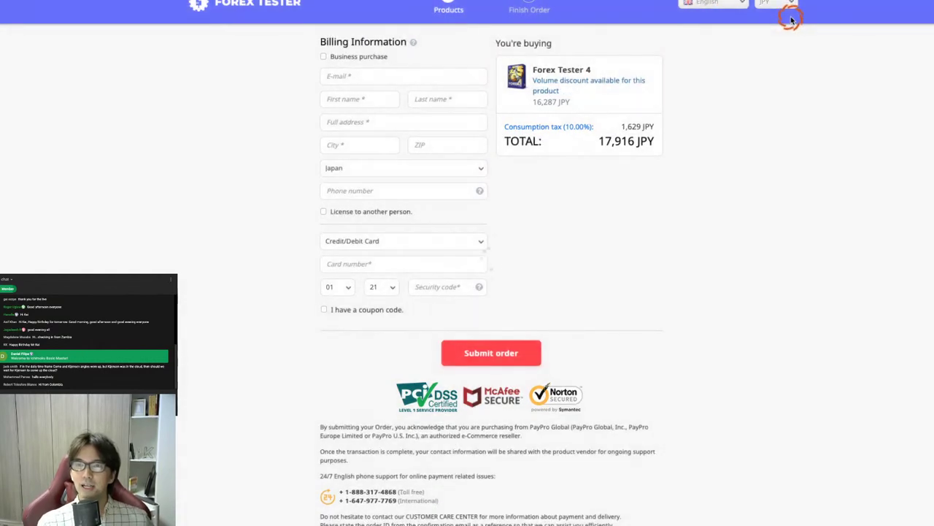
{"action": "left_click", "coordinate": [778, 4]}
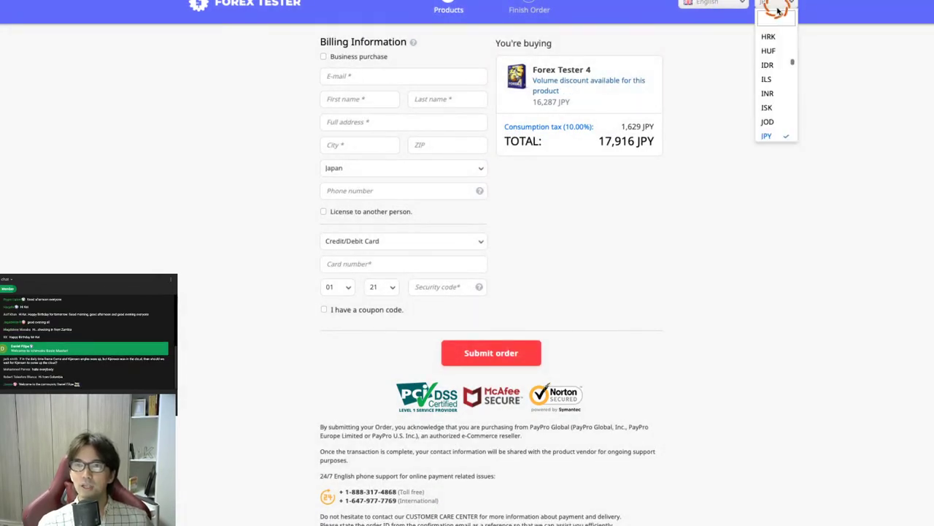
{"action": "scroll", "coordinate": [778, 73], "scroll_direction": "down", "scroll_amount": 3}
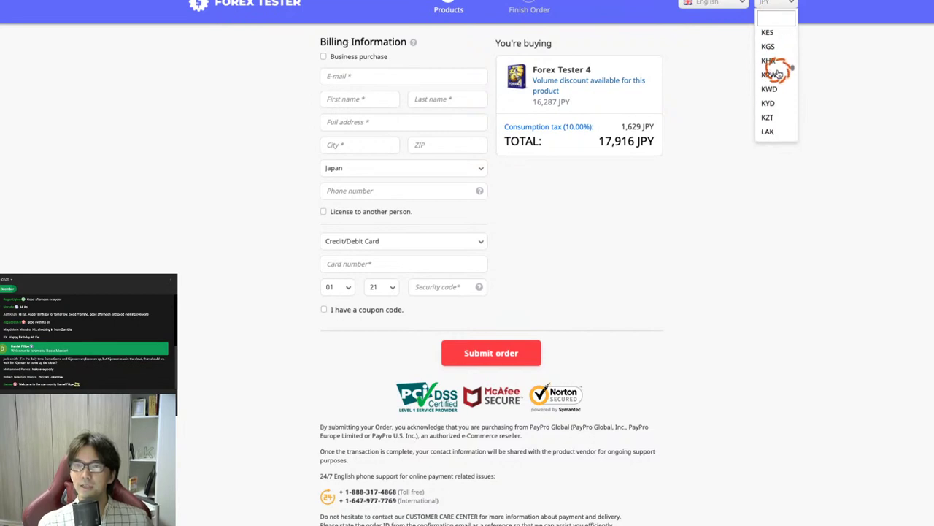
{"action": "scroll", "coordinate": [779, 73], "scroll_direction": "down", "scroll_amount": 10}
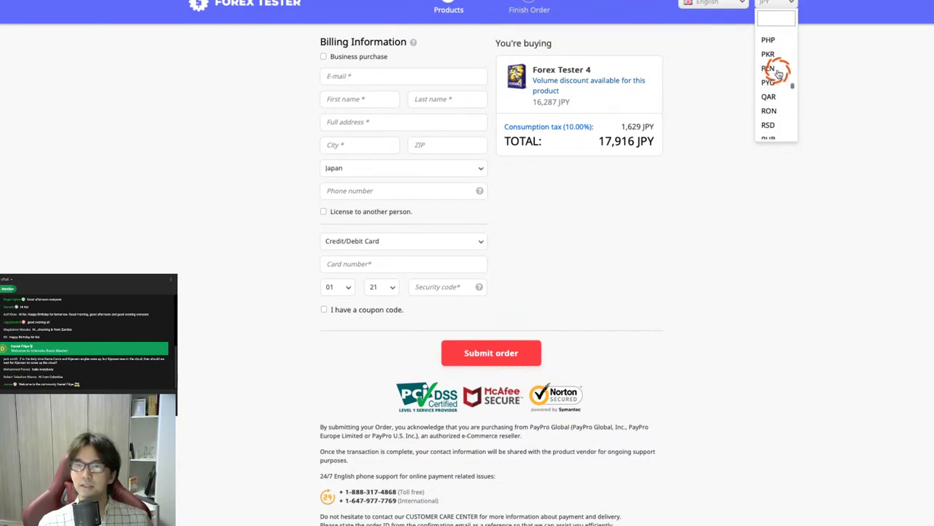
{"action": "scroll", "coordinate": [778, 73], "scroll_direction": "down", "scroll_amount": 10}
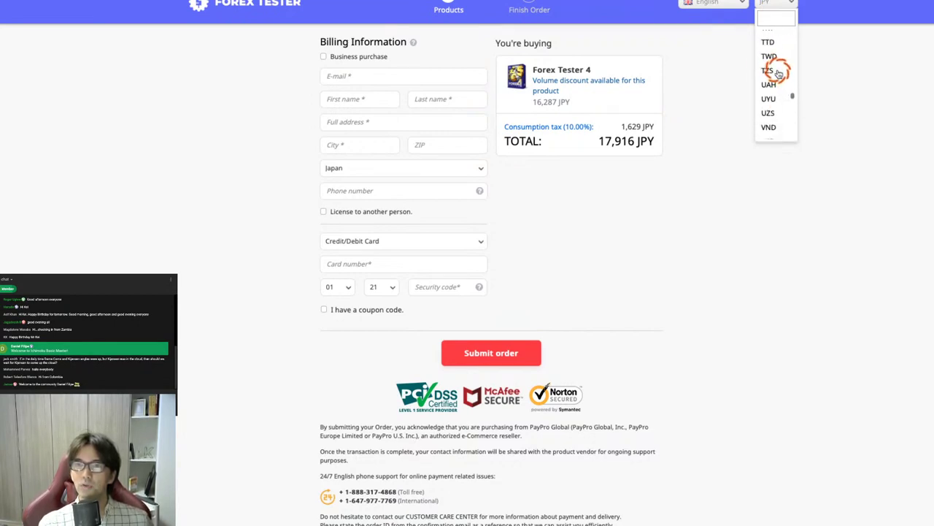
{"action": "scroll", "coordinate": [778, 73], "scroll_direction": "up", "scroll_amount": 3}
{"action": "scroll", "coordinate": [778, 73], "scroll_direction": "down", "scroll_amount": 6}
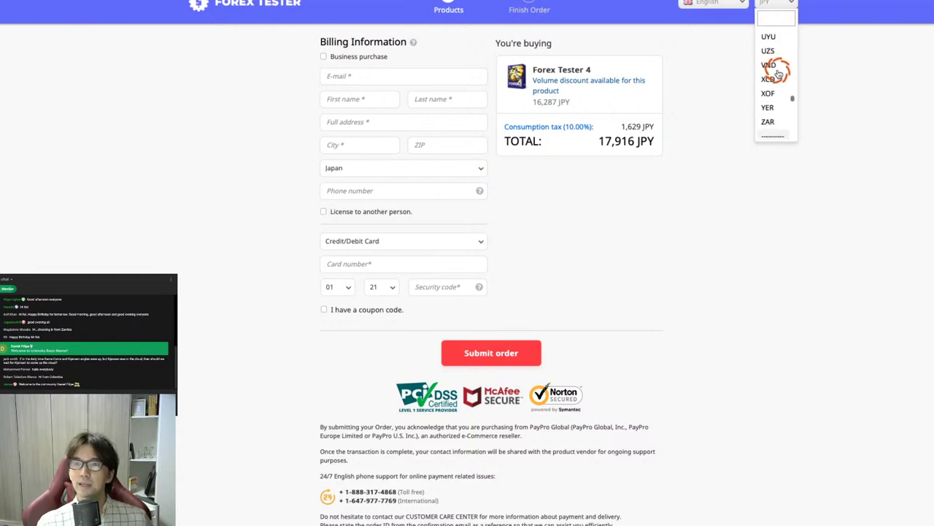
{"action": "scroll", "coordinate": [778, 73], "scroll_direction": "down", "scroll_amount": 6}
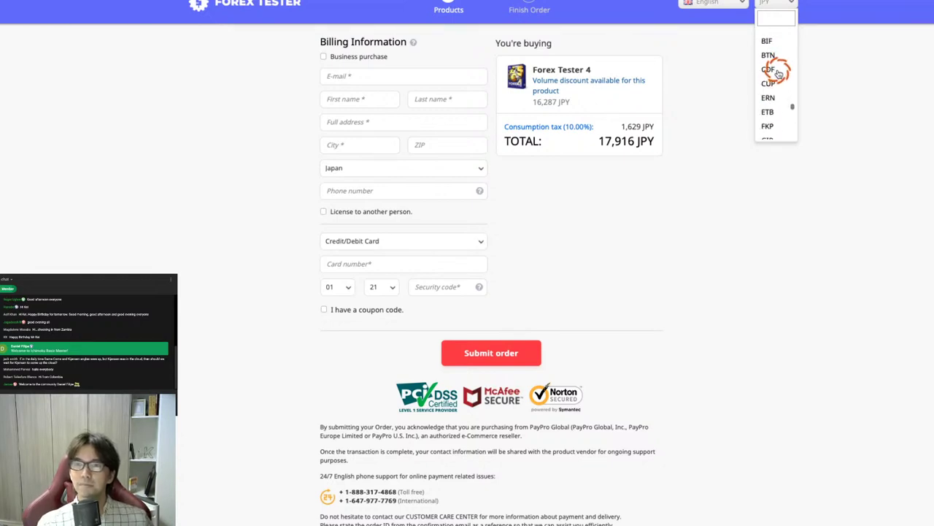
{"action": "scroll", "coordinate": [778, 73], "scroll_direction": "up", "scroll_amount": 15}
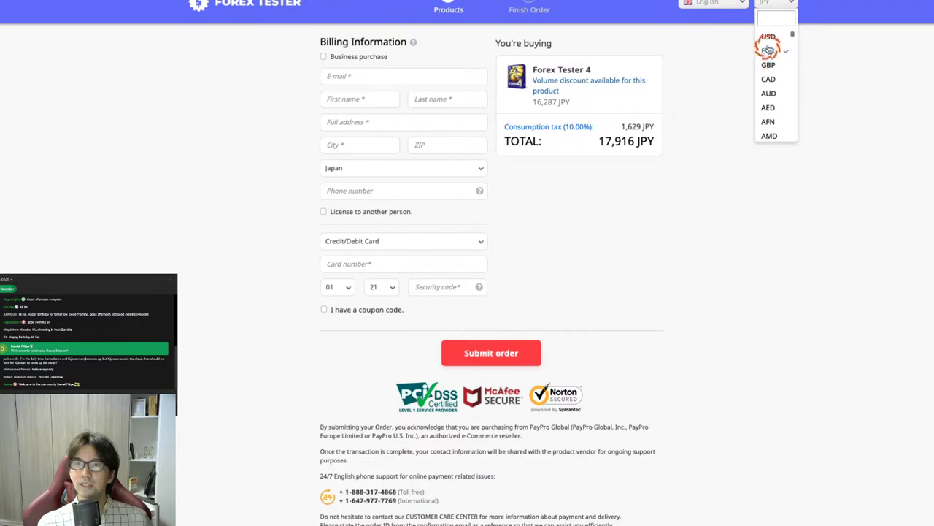
{"action": "left_click", "coordinate": [767, 44]}
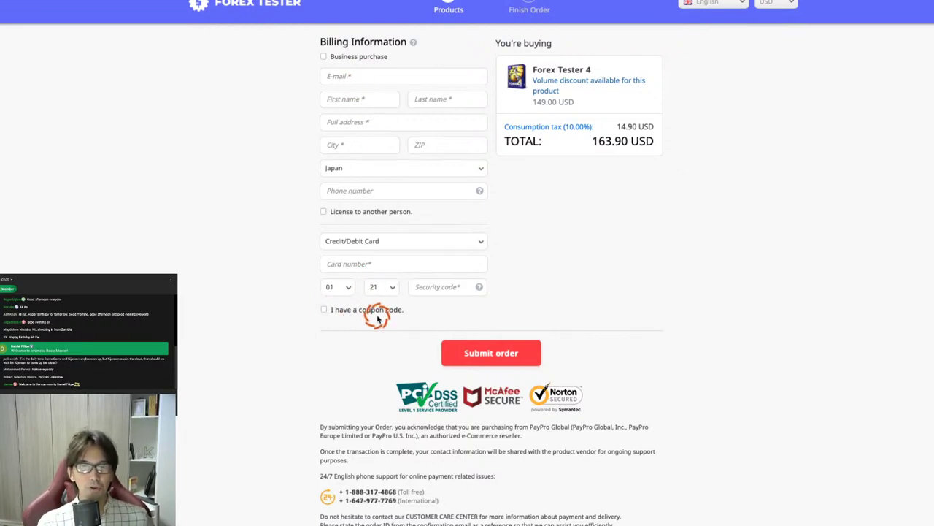
Step: Apply the coupon code KEI5 to the Forex Tester 4 order and underline the discount amount in the order summary
{"action": "left_click", "coordinate": [326, 311]}
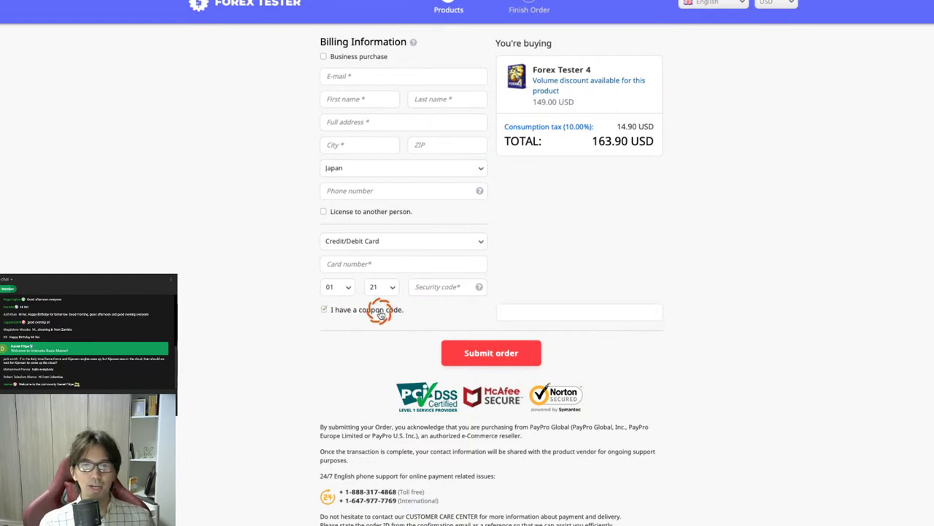
{"action": "left_click", "coordinate": [505, 312]}
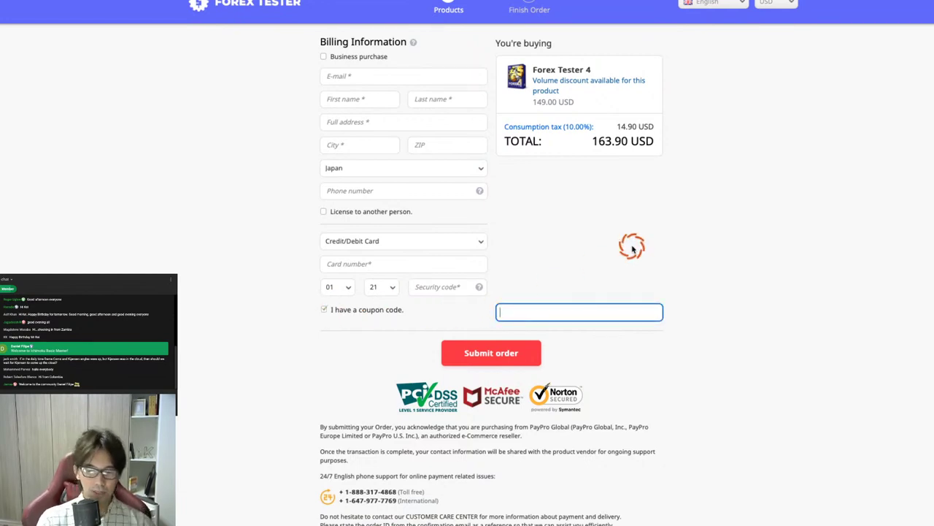
{"action": "type", "text": "EKI"}
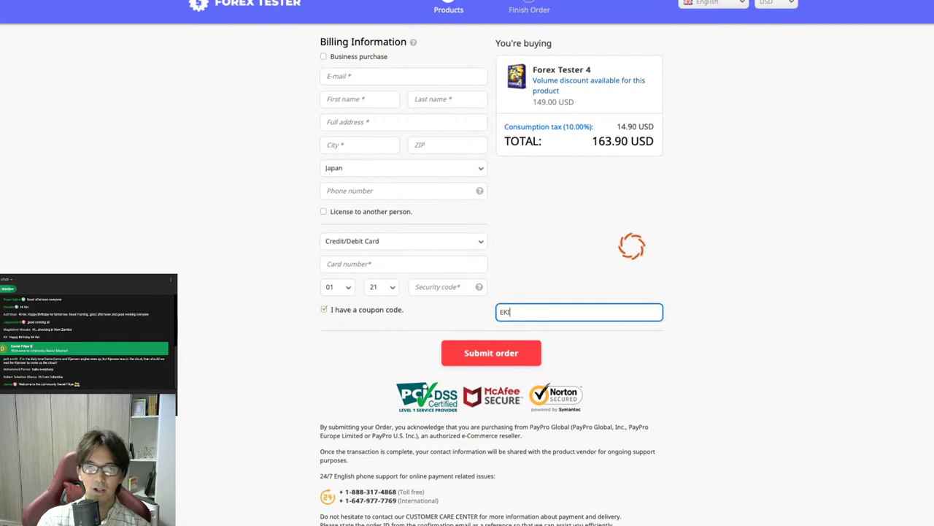
{"action": "key", "text": "BackSpace"}
{"action": "key", "text": "BackSpace"}
{"action": "key", "text": "BackSpace"}
{"action": "type", "text": "KE"}
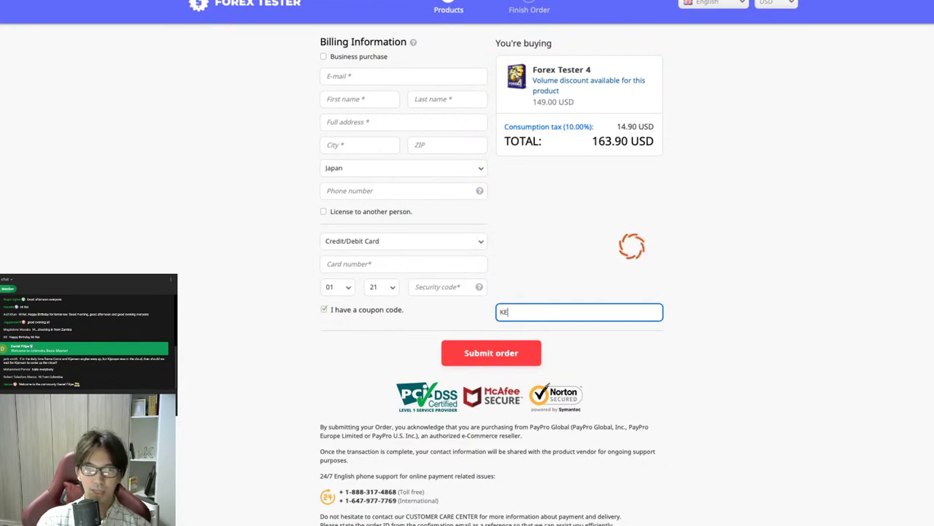
{"action": "type", "text": "IS"}
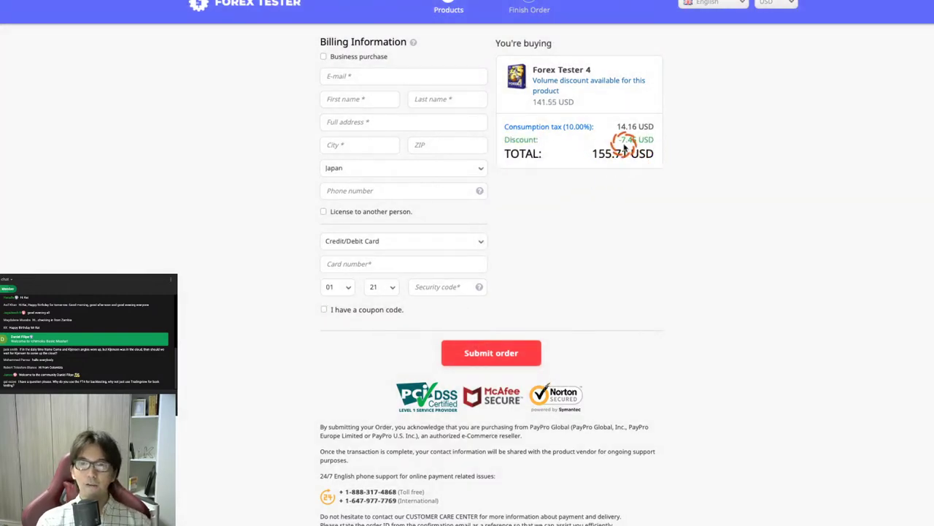
{"action": "left_click_drag", "start_coordinate": [607, 147], "coordinate": [665, 147]}
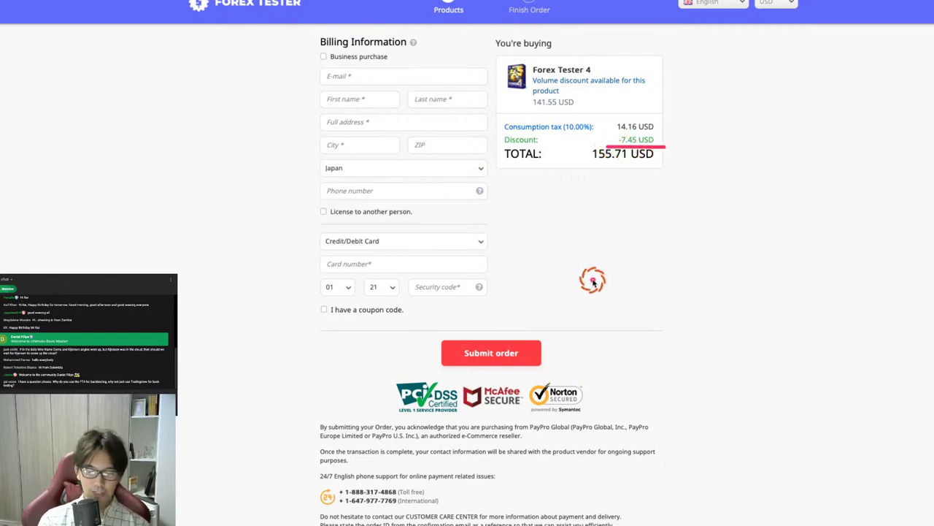
Step: Reopen the coupon entry on the order form and enter KEI5 again
{"action": "left_click", "coordinate": [324, 309]}
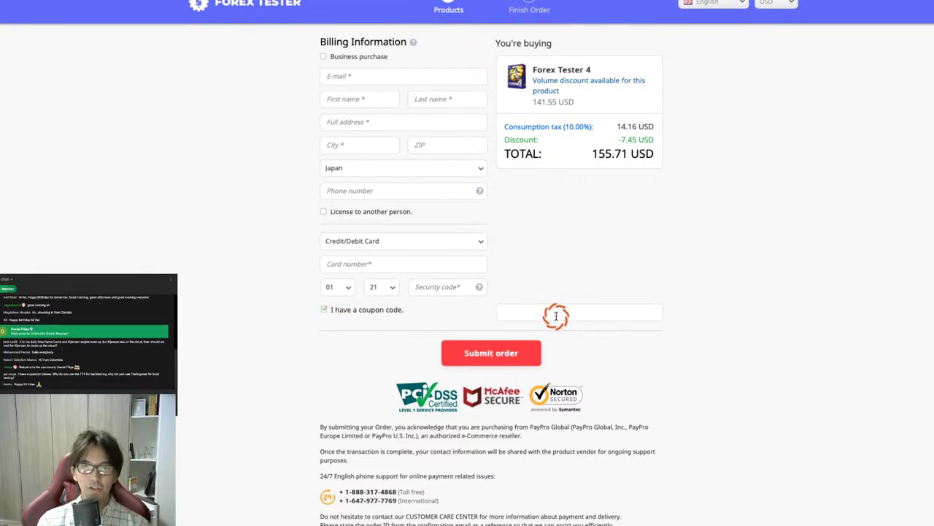
{"action": "left_click", "coordinate": [556, 315]}
{"action": "type", "text": "KEI"}
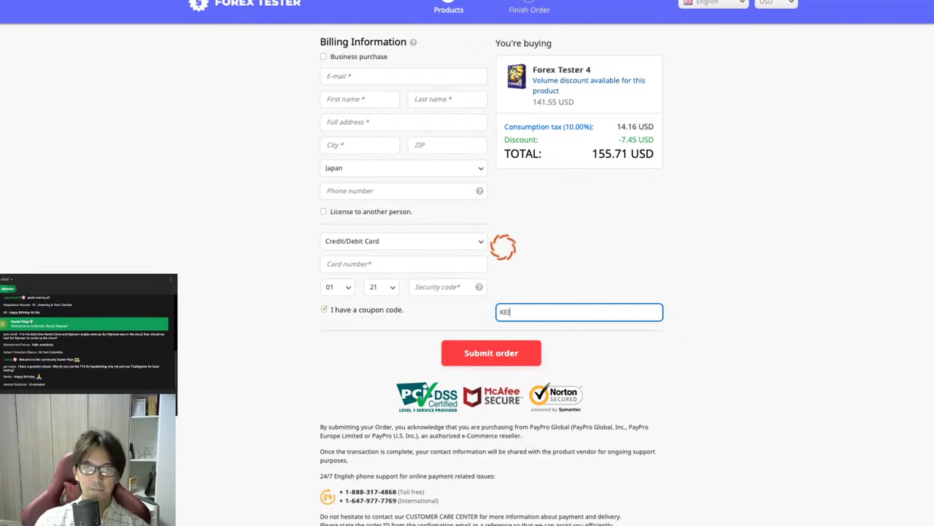
{"action": "type", "text": "S"}
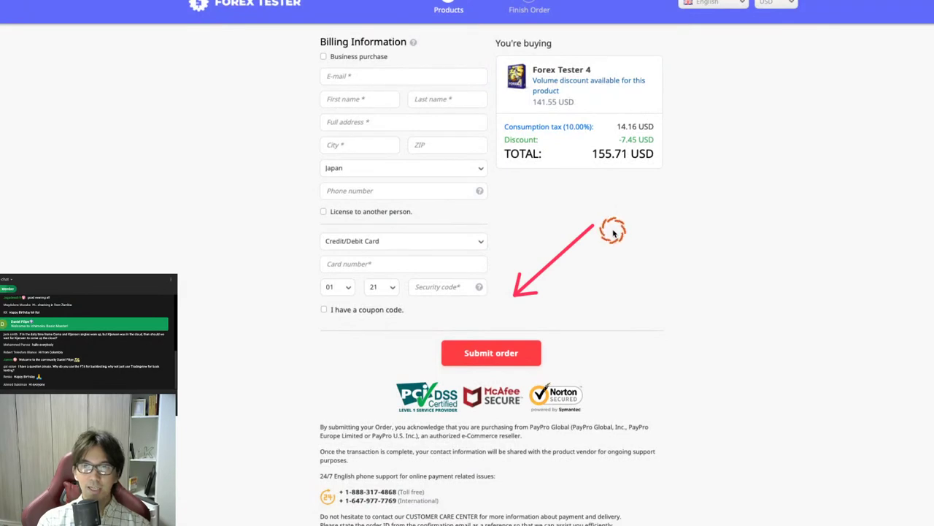
Step: Show the coupon field once more, handwrite KEI 5 as an on-screen annotation above it, and clear the drawing
{"action": "left_click", "coordinate": [324, 308]}
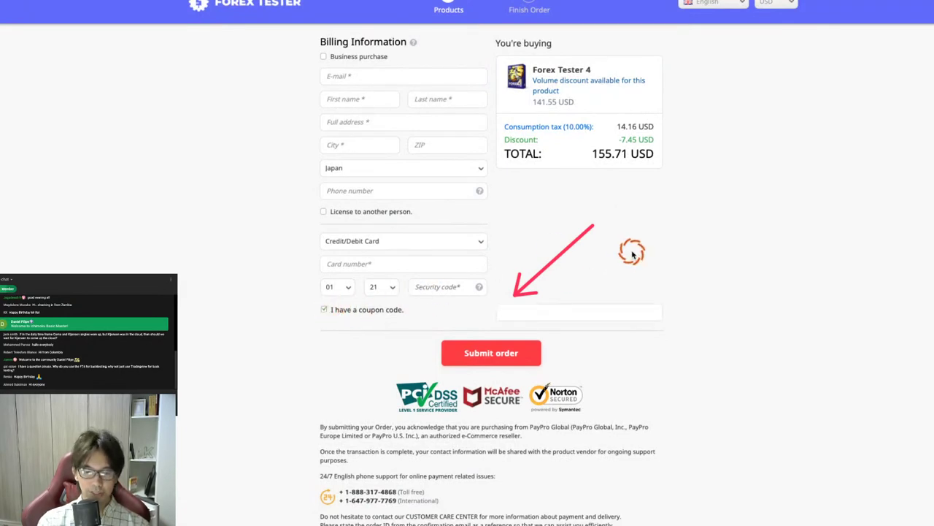
{"action": "left_click_drag", "start_coordinate": [617, 202], "coordinate": [617, 261]}
{"action": "mouse_move", "coordinate": [641, 213]}
{"action": "left_mouse_down"}
{"action": "mouse_move", "coordinate": [608, 235]}
{"action": "mouse_move", "coordinate": [636, 257]}
{"action": "left_mouse_up"}
{"action": "mouse_move", "coordinate": [656, 207]}
{"action": "left_mouse_down"}
{"action": "mouse_move", "coordinate": [693, 209]}
{"action": "mouse_move", "coordinate": [661, 264]}
{"action": "left_mouse_up"}
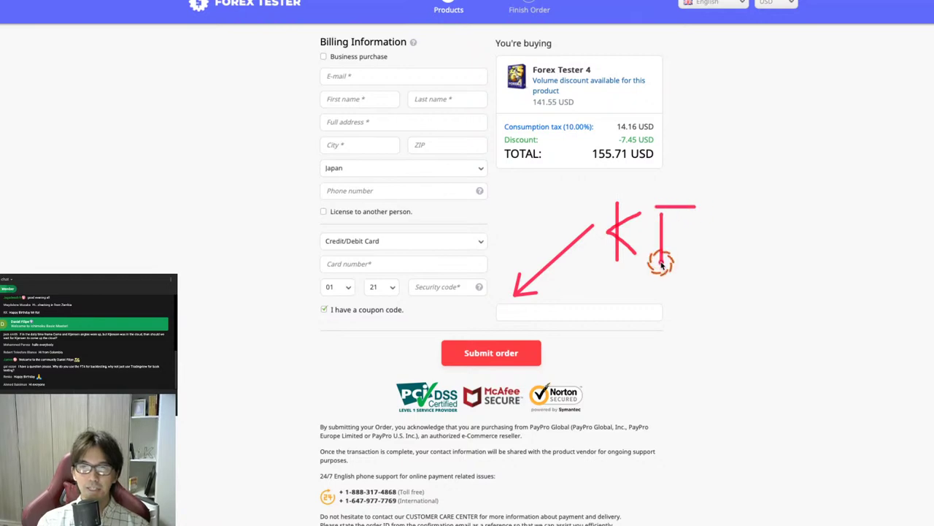
{"action": "left_click_drag", "start_coordinate": [661, 231], "coordinate": [694, 230]}
{"action": "left_click_drag", "start_coordinate": [661, 269], "coordinate": [693, 268]}
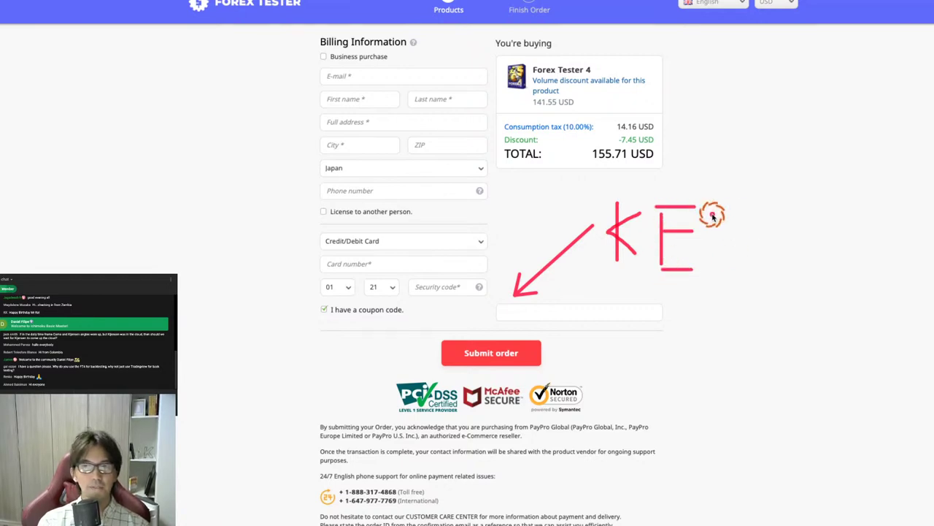
{"action": "mouse_move", "coordinate": [714, 214]}
{"action": "left_mouse_down"}
{"action": "mouse_move", "coordinate": [746, 214]}
{"action": "mouse_move", "coordinate": [733, 269]}
{"action": "mouse_move", "coordinate": [746, 268]}
{"action": "left_mouse_up"}
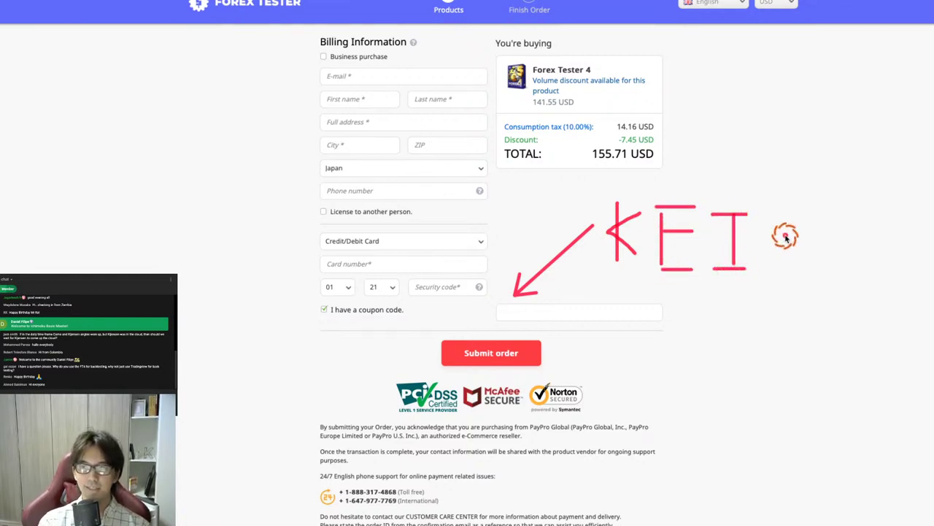
{"action": "mouse_move", "coordinate": [809, 199]}
{"action": "left_mouse_down"}
{"action": "mouse_move", "coordinate": [795, 219]}
{"action": "mouse_move", "coordinate": [809, 255]}
{"action": "mouse_move", "coordinate": [787, 257]}
{"action": "left_mouse_up"}
{"action": "left_click_drag", "start_coordinate": [807, 219], "coordinate": [827, 224]}
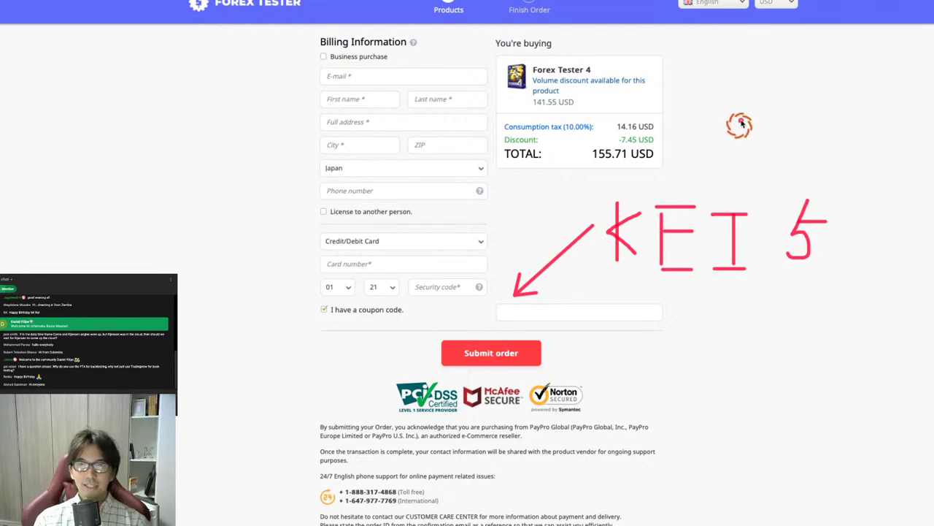
{"action": "key", "text": "Escape"}
Step: Switch to Forex Tester 4 and annotate the EURUSD daily chart with arrows at the cloud's leading edge and teal line, plus the letter D
{"action": "key", "text": "alt+Tab"}
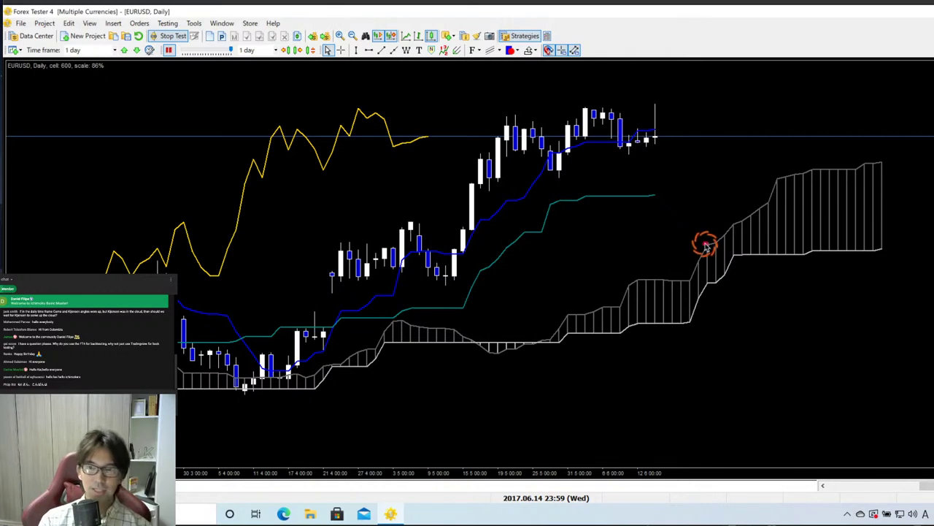
{"action": "key", "text": "alt"}
{"action": "mouse_move", "coordinate": [840, 214]}
{"action": "left_mouse_down"}
{"action": "mouse_move", "coordinate": [898, 216]}
{"action": "mouse_move", "coordinate": [928, 215]}
{"action": "left_mouse_up"}
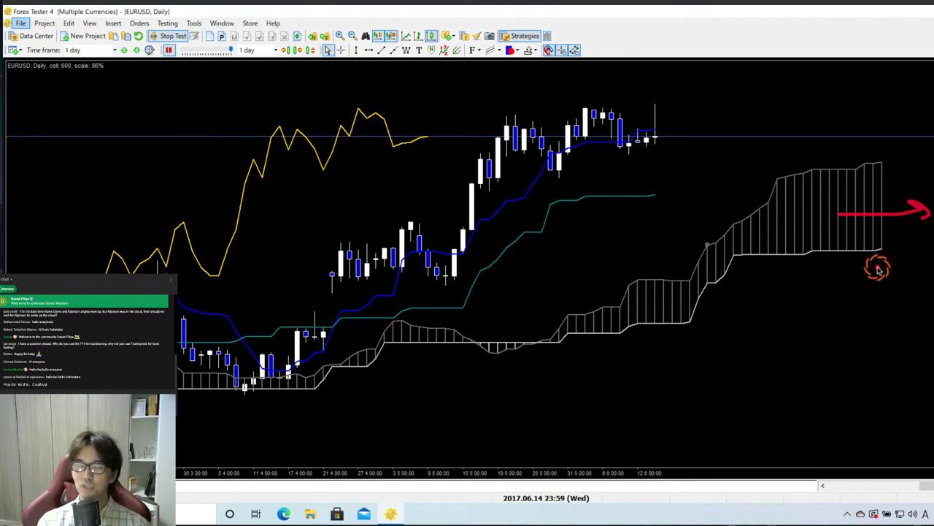
{"action": "mouse_move", "coordinate": [863, 271]}
{"action": "left_mouse_down"}
{"action": "mouse_move", "coordinate": [897, 258]}
{"action": "mouse_move", "coordinate": [897, 270]}
{"action": "left_mouse_up"}
{"action": "left_click_drag", "start_coordinate": [853, 154], "coordinate": [882, 150]}
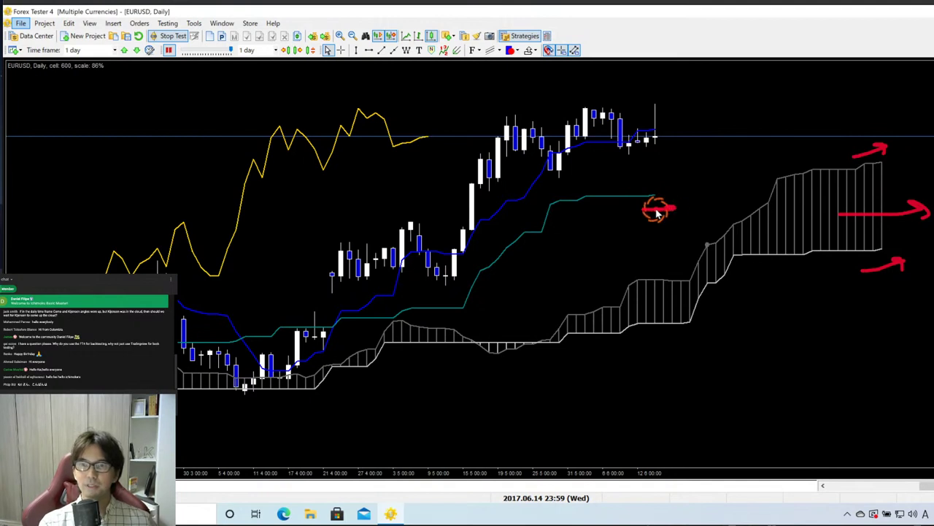
{"action": "mouse_move", "coordinate": [644, 210]}
{"action": "left_mouse_down"}
{"action": "mouse_move", "coordinate": [677, 203]}
{"action": "mouse_move", "coordinate": [689, 213]}
{"action": "left_mouse_up"}
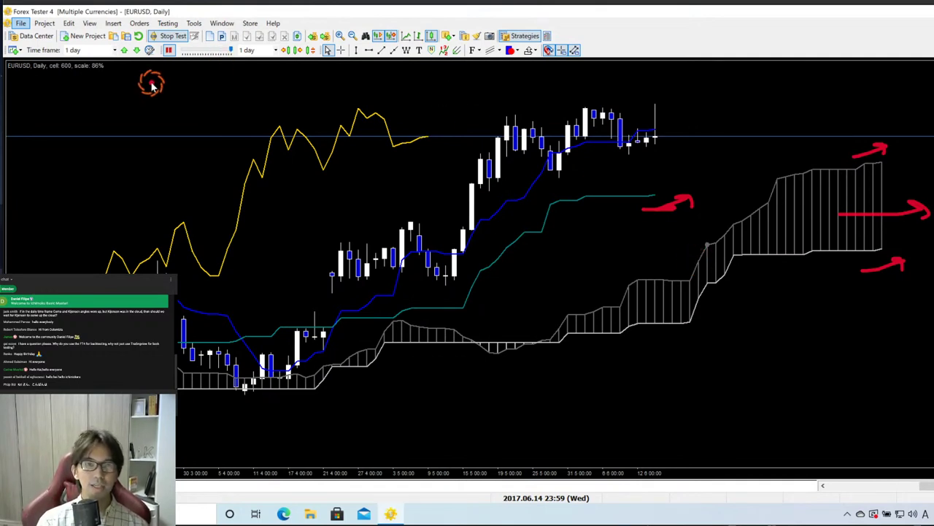
{"action": "mouse_move", "coordinate": [151, 83]}
{"action": "left_mouse_down"}
{"action": "mouse_move", "coordinate": [152, 118]}
{"action": "mouse_move", "coordinate": [152, 89]}
{"action": "mouse_move", "coordinate": [186, 103]}
{"action": "mouse_move", "coordinate": [153, 133]}
{"action": "left_mouse_up"}
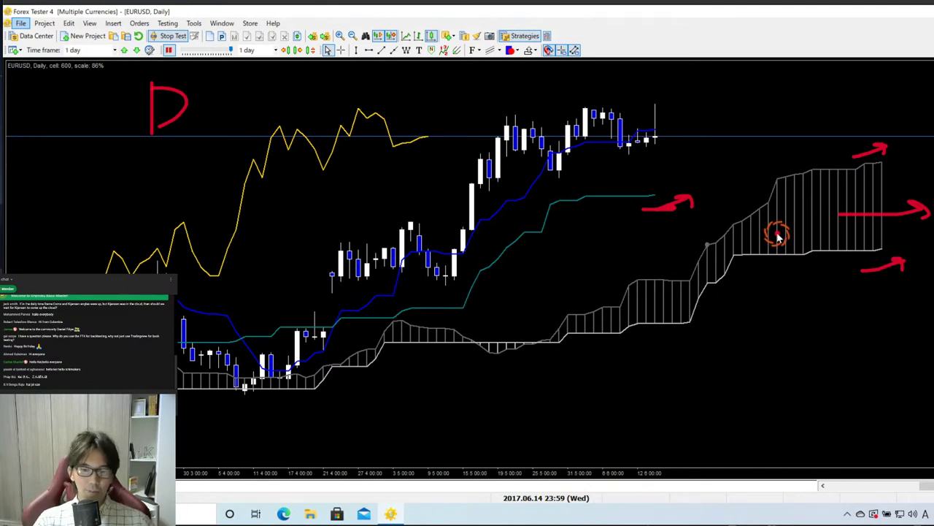
Step: Clear the annotations from the daily chart and bring up the EURUSD H1 chart
{"action": "key", "text": "Escape"}
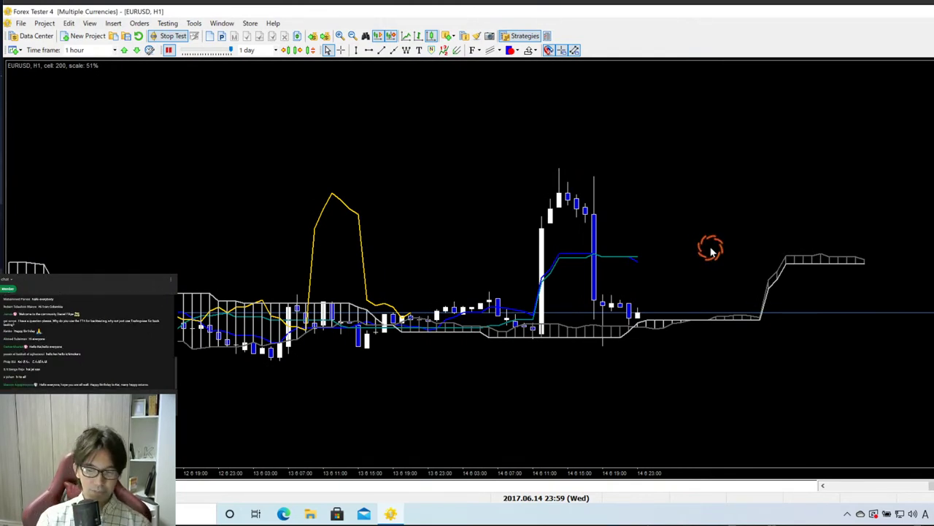
{"action": "key", "text": "alt"}
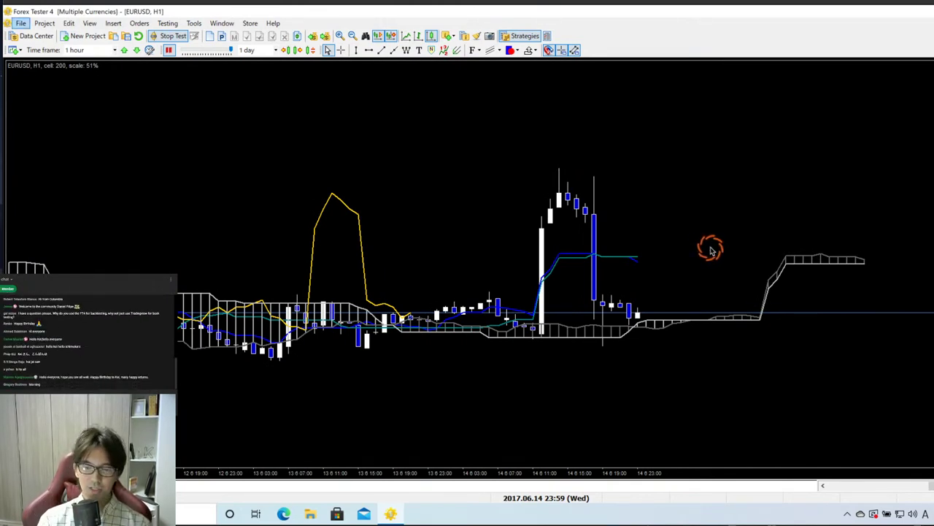
{"action": "left_click", "coordinate": [125, 102]}
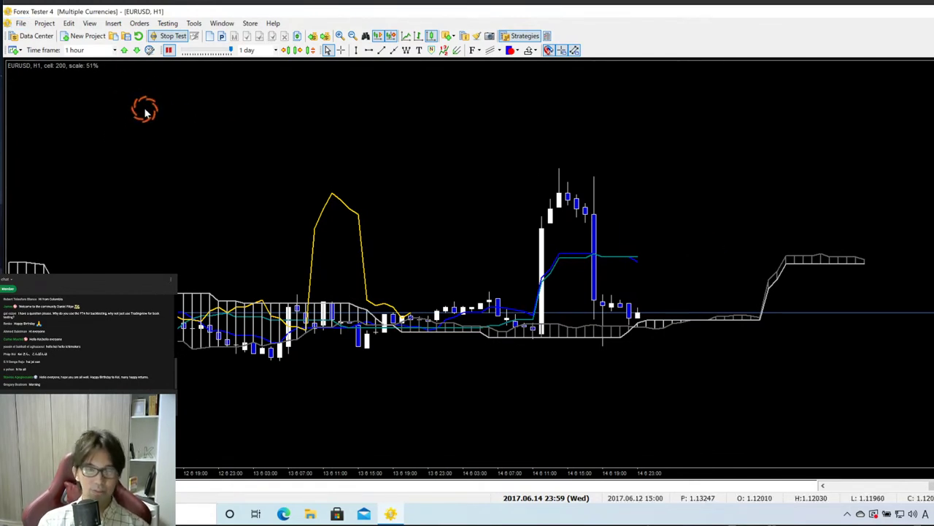
Step: Annotate the EURUSD H1 chart with horizontal arrows beneath the teal line and the leading cloud, and handwrite the label H1
{"action": "key", "text": "alt"}
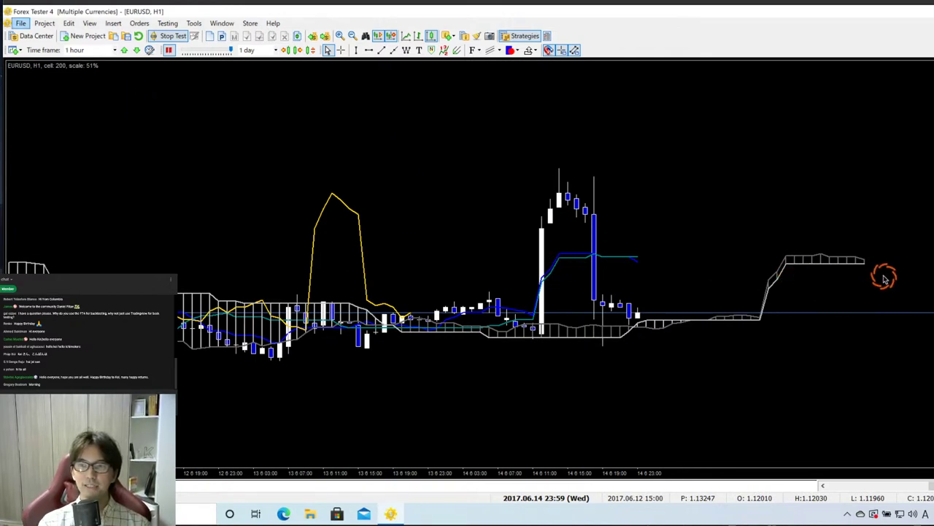
{"action": "mouse_move", "coordinate": [611, 267]}
{"action": "left_mouse_down"}
{"action": "mouse_move", "coordinate": [674, 267]}
{"action": "mouse_move", "coordinate": [669, 276]}
{"action": "left_mouse_up"}
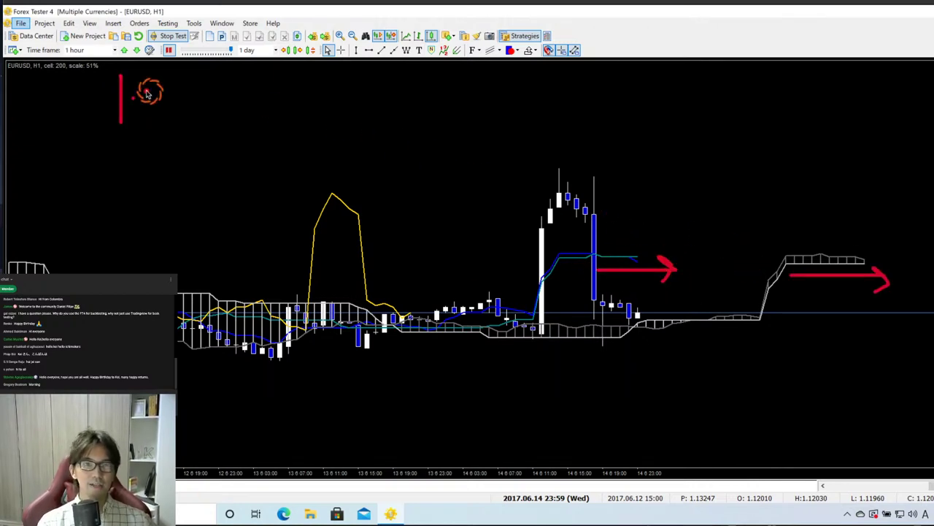
{"action": "mouse_move", "coordinate": [130, 98]}
{"action": "left_mouse_down"}
{"action": "mouse_move", "coordinate": [150, 85]}
{"action": "mouse_move", "coordinate": [151, 125]}
{"action": "left_mouse_up"}
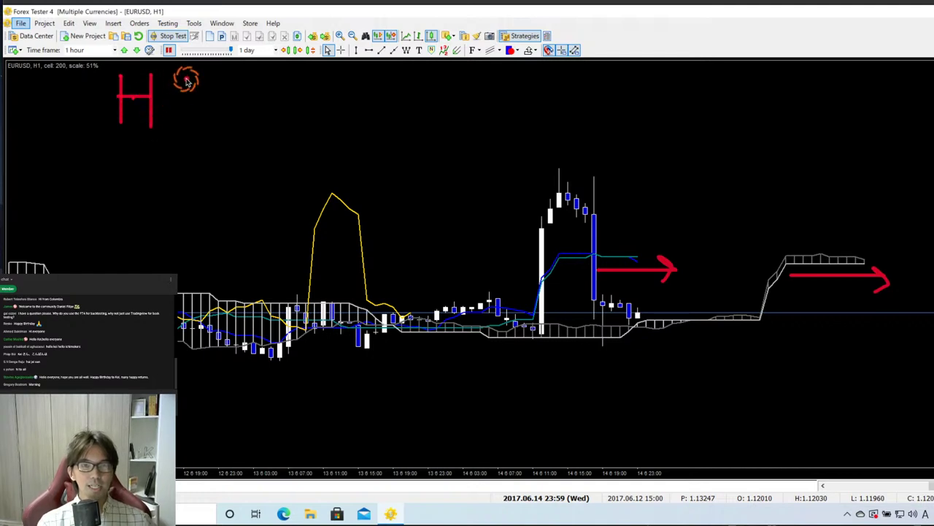
{"action": "left_click_drag", "start_coordinate": [186, 78], "coordinate": [187, 124]}
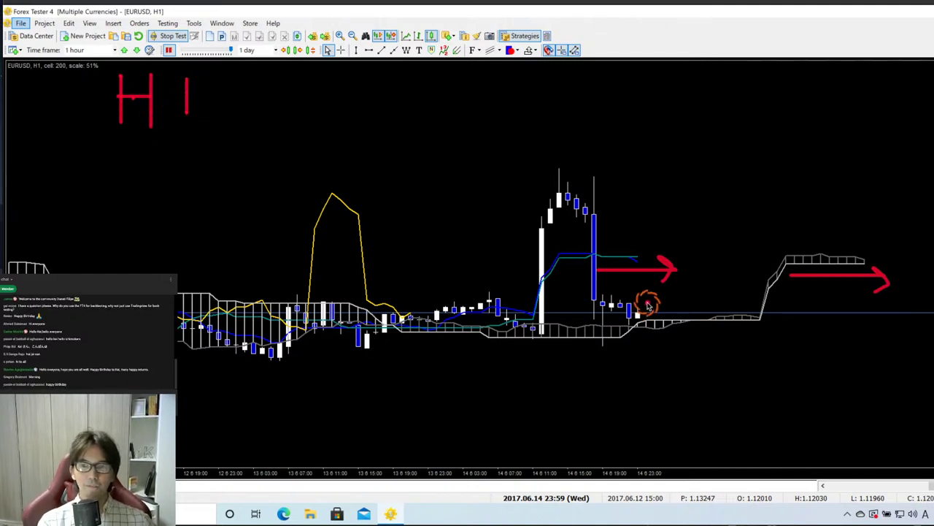
Step: Draw up and down arrows from the latest H1 candle and rising arrows at the cloud edge, teal line and below, and clear the drawing
{"action": "mouse_move", "coordinate": [646, 309]}
{"action": "left_mouse_down"}
{"action": "mouse_move", "coordinate": [698, 255]}
{"action": "mouse_move", "coordinate": [705, 263]}
{"action": "left_mouse_up"}
{"action": "mouse_move", "coordinate": [648, 316]}
{"action": "left_mouse_down"}
{"action": "mouse_move", "coordinate": [723, 372]}
{"action": "mouse_move", "coordinate": [716, 378]}
{"action": "left_mouse_up"}
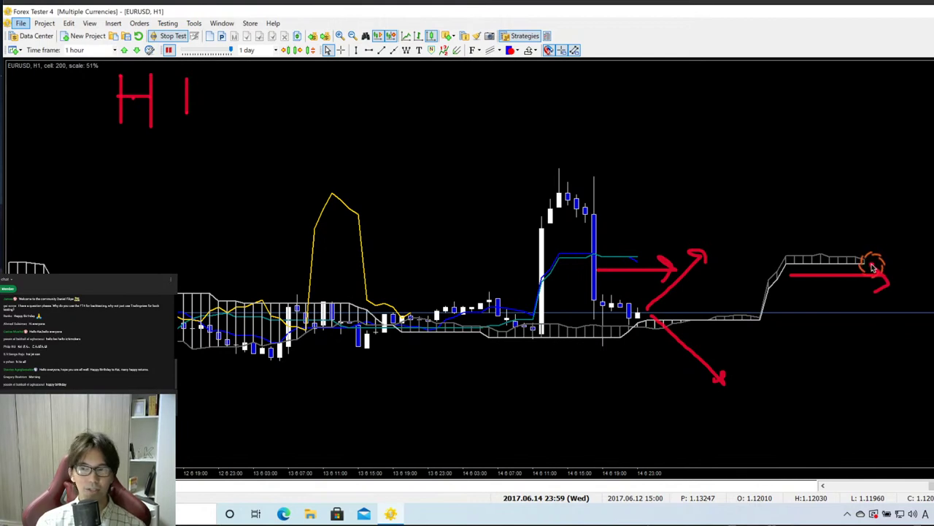
{"action": "mouse_move", "coordinate": [866, 267]}
{"action": "left_mouse_down"}
{"action": "mouse_move", "coordinate": [914, 246]}
{"action": "mouse_move", "coordinate": [899, 225]}
{"action": "mouse_move", "coordinate": [901, 244]}
{"action": "left_mouse_up"}
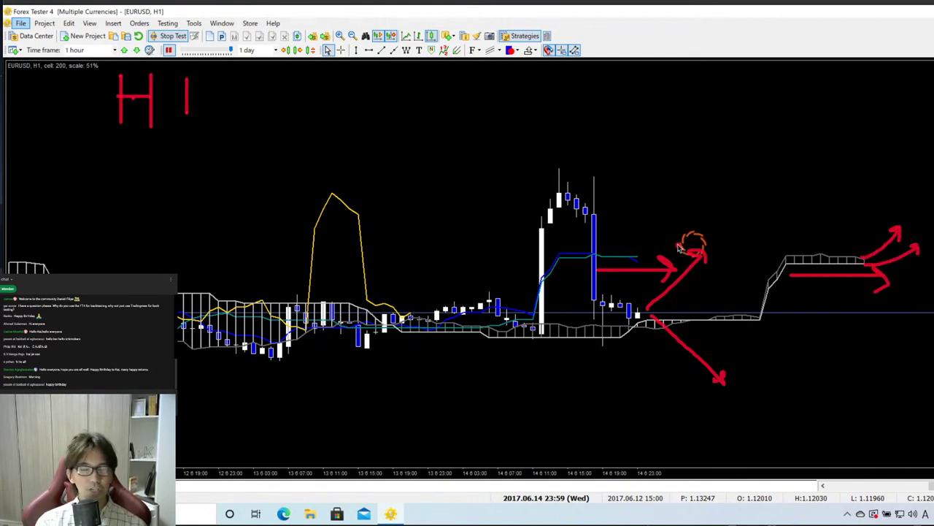
{"action": "left_click_drag", "start_coordinate": [638, 256], "coordinate": [663, 240]}
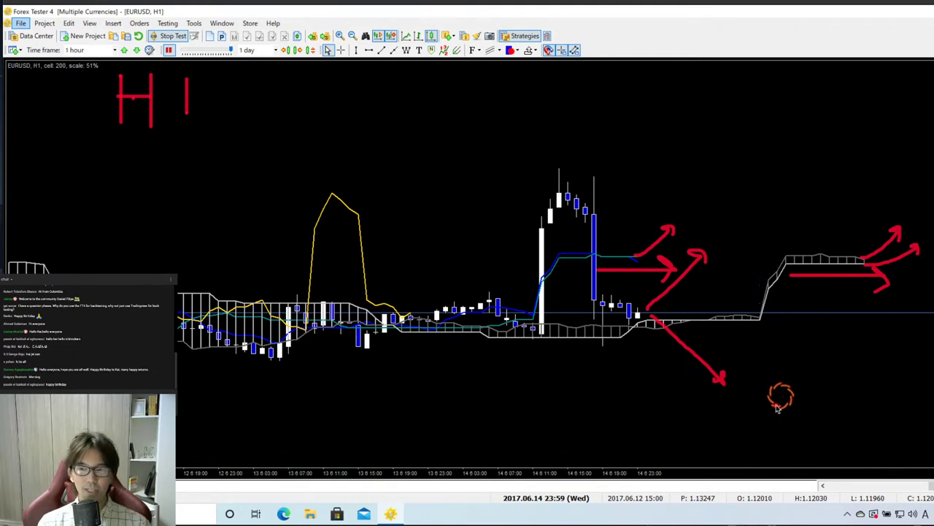
{"action": "mouse_move", "coordinate": [700, 482]}
{"action": "left_mouse_down"}
{"action": "mouse_move", "coordinate": [911, 382]}
{"action": "mouse_move", "coordinate": [890, 372]}
{"action": "mouse_move", "coordinate": [911, 391]}
{"action": "left_mouse_up"}
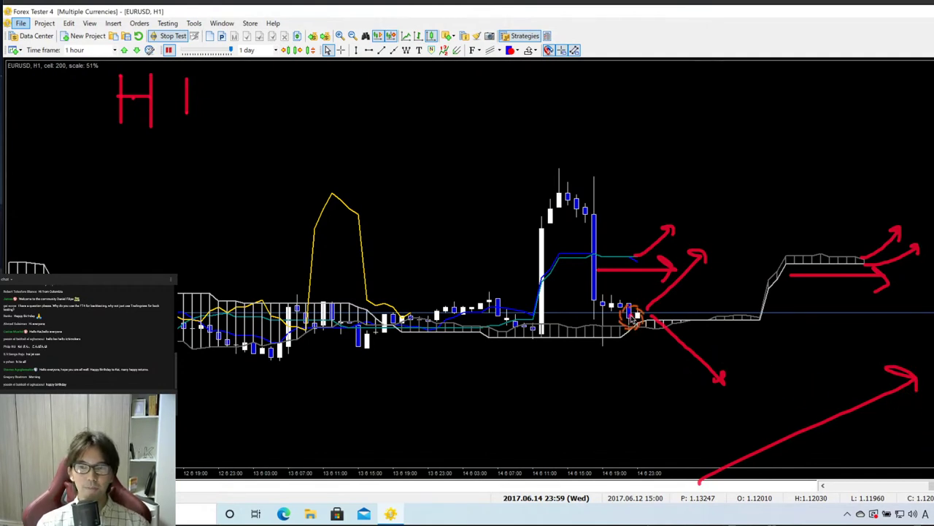
{"action": "mouse_move", "coordinate": [632, 316]}
{"action": "left_mouse_down"}
{"action": "mouse_move", "coordinate": [819, 156]}
{"action": "mouse_move", "coordinate": [785, 159]}
{"action": "mouse_move", "coordinate": [820, 173]}
{"action": "left_mouse_up"}
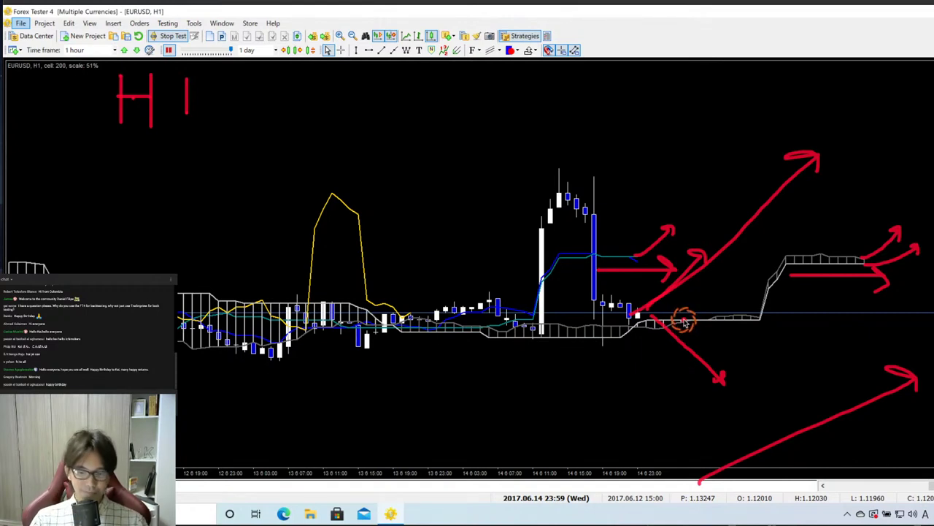
{"action": "key", "text": "Escape"}
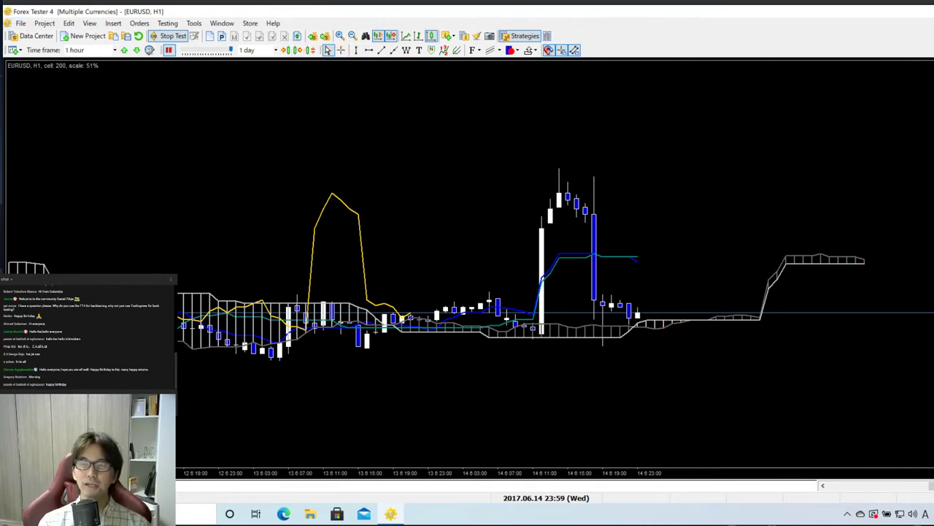
Step: Return to the enlarged EURUSD daily chart, show its latest candles, and advance the test candle by candle to 2017.06.19
{"action": "left_click", "coordinate": [810, 139]}
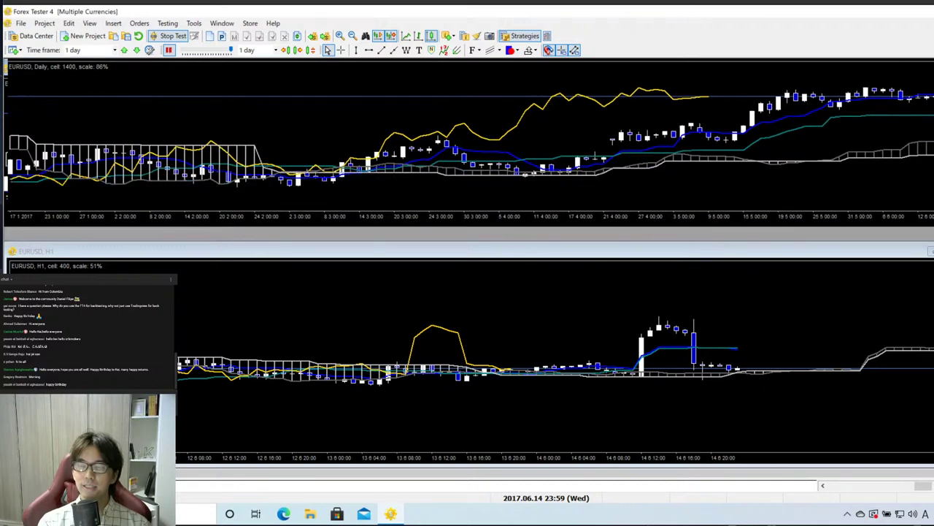
{"action": "left_click_drag", "start_coordinate": [647, 214], "coordinate": [424, 206]}
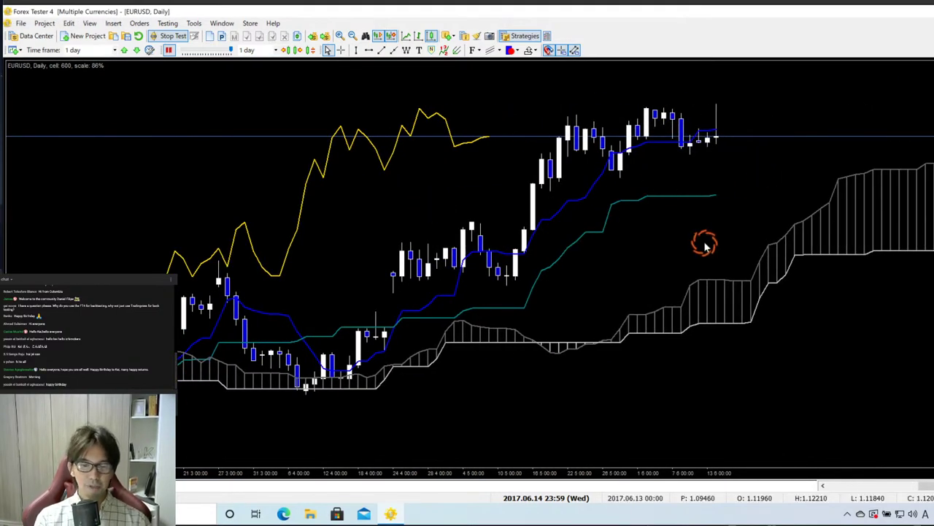
{"action": "left_click_drag", "start_coordinate": [705, 246], "coordinate": [534, 248]}
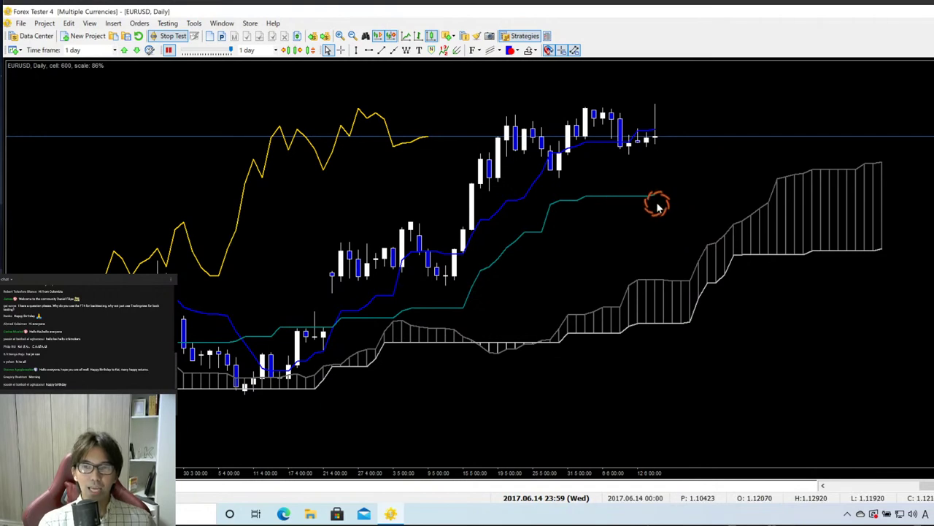
{"action": "left_click", "coordinate": [298, 51]}
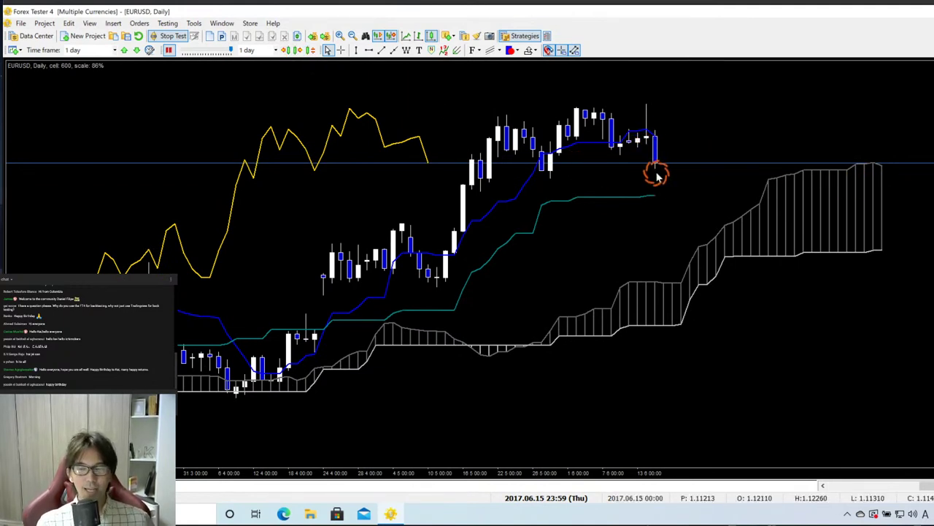
{"action": "left_click", "coordinate": [295, 49]}
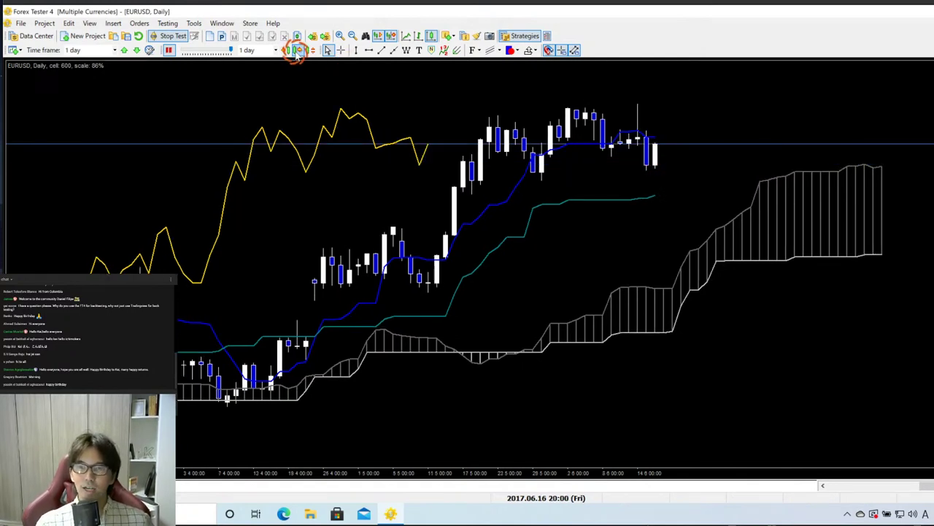
{"action": "left_click", "coordinate": [296, 51]}
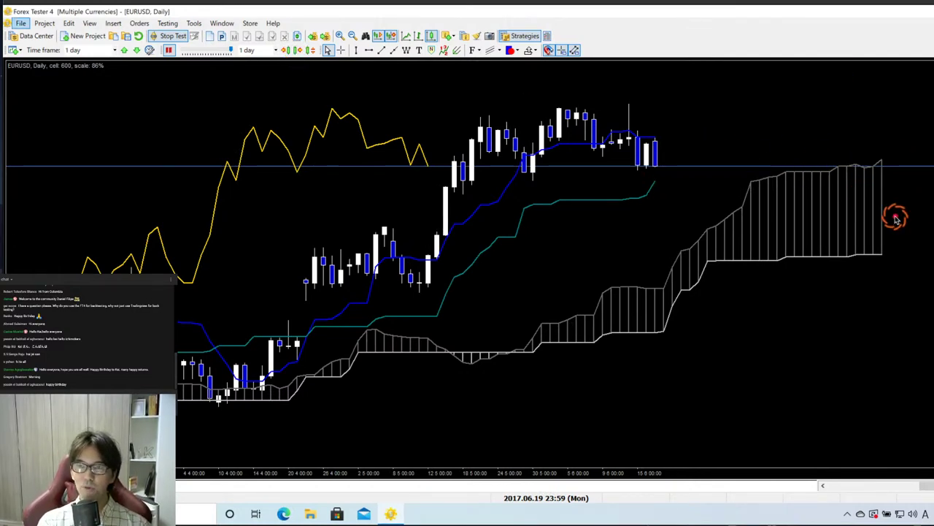
Step: Mark the daily cloud's thickness and rising edge, add upward arrows at the teal line and latest candle, and clear the drawing
{"action": "mouse_move", "coordinate": [831, 239]}
{"action": "left_mouse_down"}
{"action": "mouse_move", "coordinate": [930, 229]}
{"action": "mouse_move", "coordinate": [913, 210]}
{"action": "mouse_move", "coordinate": [933, 232]}
{"action": "left_mouse_up"}
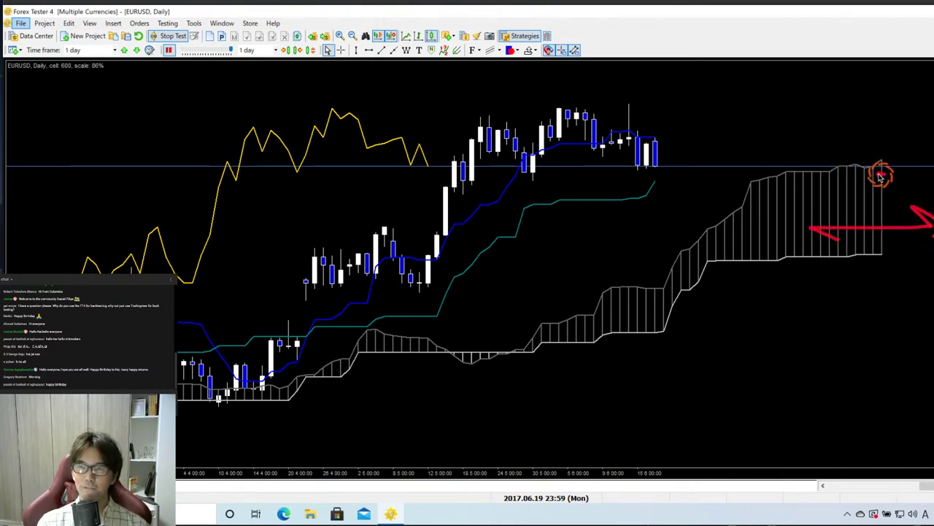
{"action": "mouse_move", "coordinate": [881, 174]}
{"action": "left_mouse_down"}
{"action": "mouse_move", "coordinate": [869, 149]}
{"action": "mouse_move", "coordinate": [892, 144]}
{"action": "mouse_move", "coordinate": [902, 169]}
{"action": "mouse_move", "coordinate": [898, 176]}
{"action": "mouse_move", "coordinate": [848, 151]}
{"action": "mouse_move", "coordinate": [864, 136]}
{"action": "mouse_move", "coordinate": [857, 134]}
{"action": "mouse_move", "coordinate": [877, 146]}
{"action": "left_mouse_up"}
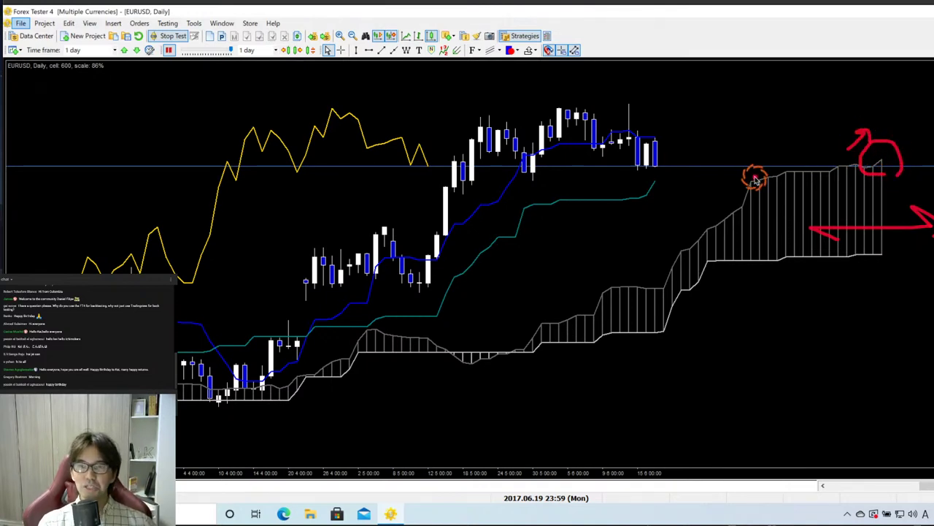
{"action": "mouse_move", "coordinate": [659, 204]}
{"action": "left_mouse_down"}
{"action": "mouse_move", "coordinate": [670, 190]}
{"action": "mouse_move", "coordinate": [678, 197]}
{"action": "left_mouse_up"}
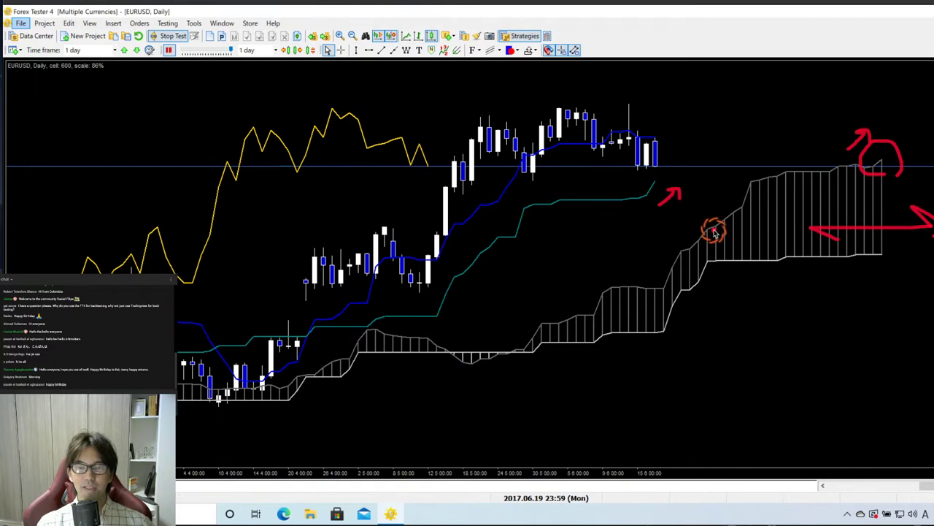
{"action": "mouse_move", "coordinate": [659, 167]}
{"action": "left_mouse_down"}
{"action": "mouse_move", "coordinate": [690, 129]}
{"action": "mouse_move", "coordinate": [683, 116]}
{"action": "mouse_move", "coordinate": [706, 128]}
{"action": "left_mouse_up"}
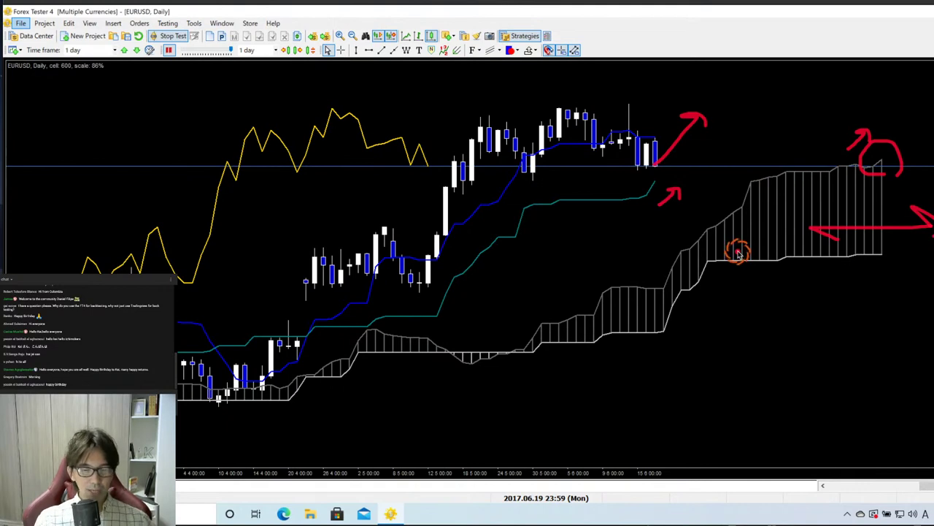
{"action": "key", "text": "Escape"}
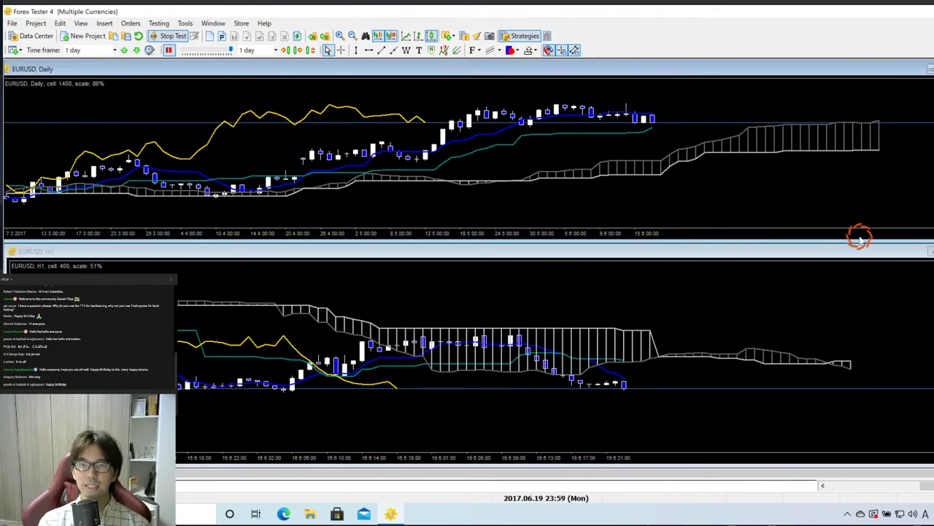
Step: Maximize the EURUSD H1 chart and mark the recent decline, a horizontal line under the lows, and a downward breakout arrow
{"action": "left_click", "coordinate": [859, 295]}
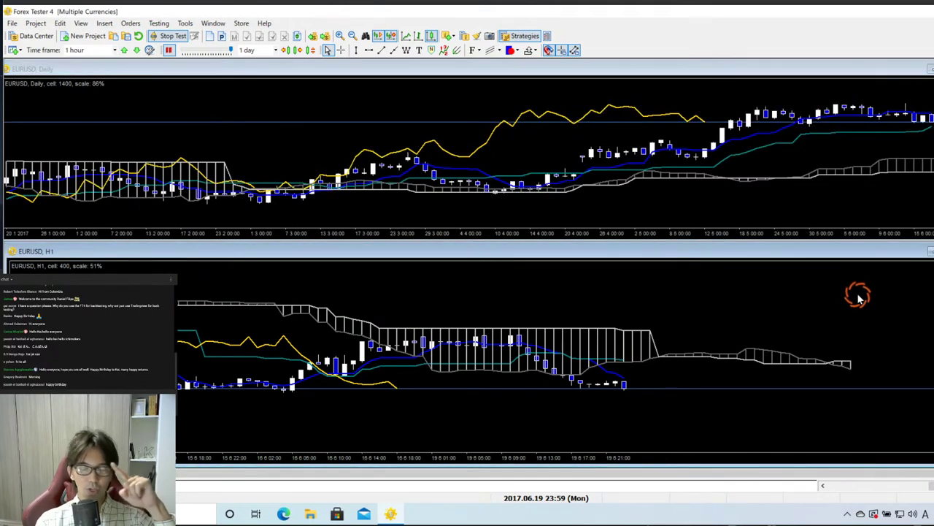
{"action": "left_click", "coordinate": [929, 252]}
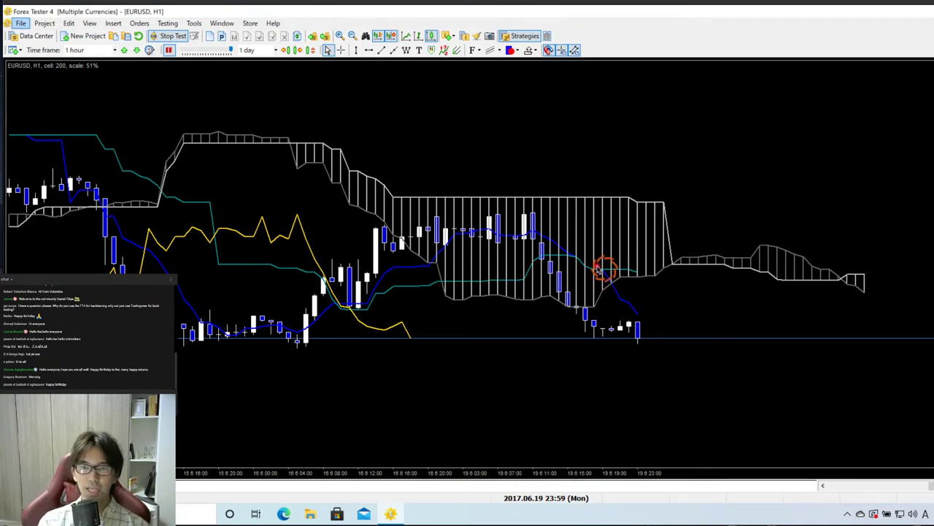
{"action": "left_click_drag", "start_coordinate": [525, 224], "coordinate": [588, 325]}
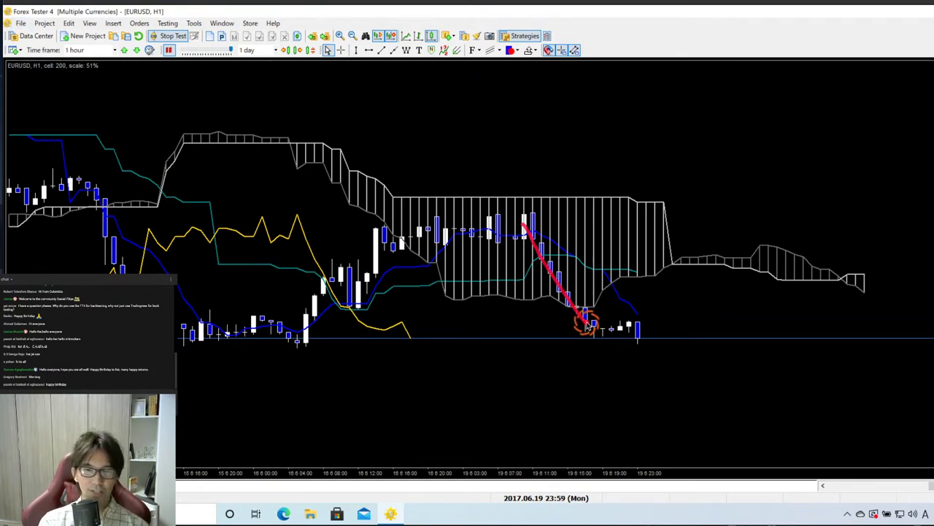
{"action": "left_click_drag", "start_coordinate": [181, 357], "coordinate": [751, 354]}
{"action": "left_click_drag", "start_coordinate": [643, 340], "coordinate": [690, 416]}
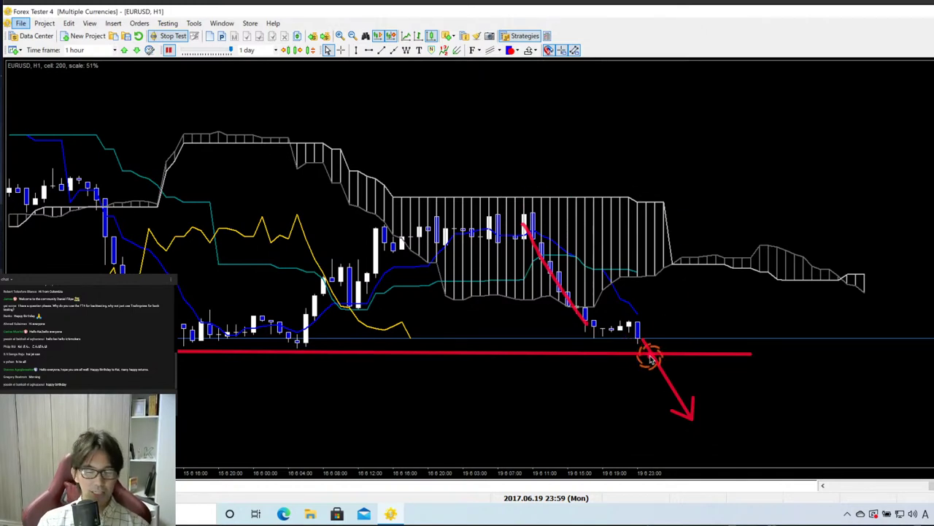
Step: Sketch an upward price scenario with matching cloud-edge lines and a teal-line curve on the H1 chart, circle its target, and clear the drawing
{"action": "left_click_drag", "start_coordinate": [640, 336], "coordinate": [705, 228]}
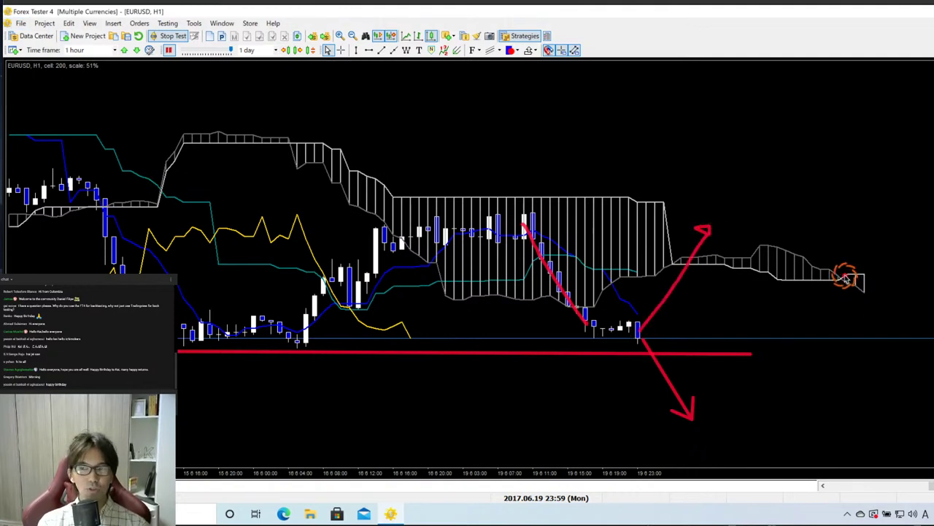
{"action": "left_click_drag", "start_coordinate": [845, 276], "coordinate": [925, 276]}
{"action": "left_click_drag", "start_coordinate": [860, 296], "coordinate": [928, 245]}
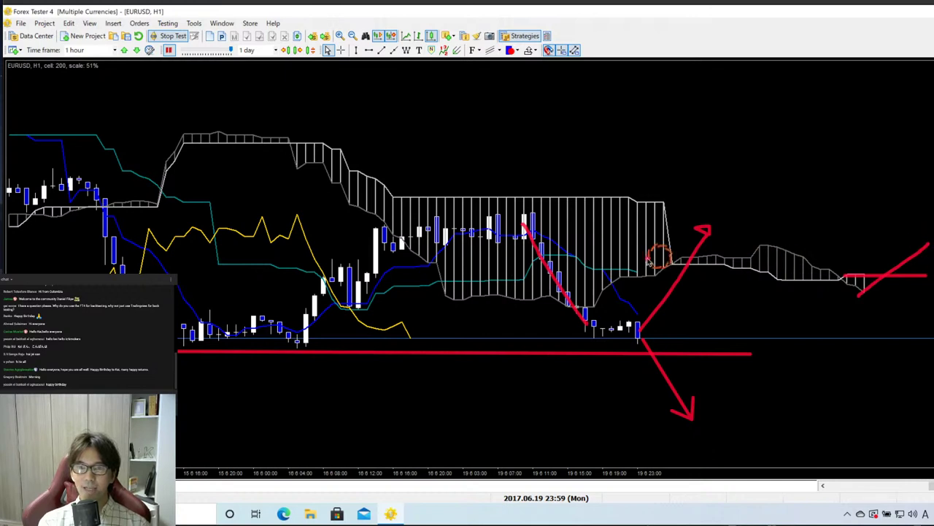
{"action": "mouse_move", "coordinate": [632, 272]}
{"action": "left_mouse_down"}
{"action": "mouse_move", "coordinate": [706, 279]}
{"action": "mouse_move", "coordinate": [738, 246]}
{"action": "mouse_move", "coordinate": [737, 255]}
{"action": "left_mouse_up"}
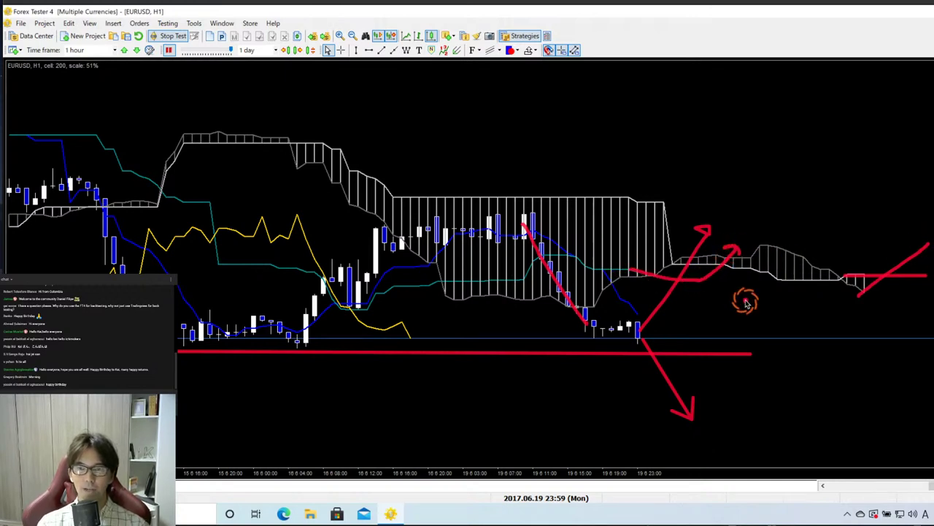
{"action": "mouse_move", "coordinate": [705, 226]}
{"action": "left_mouse_down"}
{"action": "mouse_move", "coordinate": [722, 203]}
{"action": "mouse_move", "coordinate": [729, 208]}
{"action": "mouse_move", "coordinate": [715, 187]}
{"action": "mouse_move", "coordinate": [733, 204]}
{"action": "left_mouse_up"}
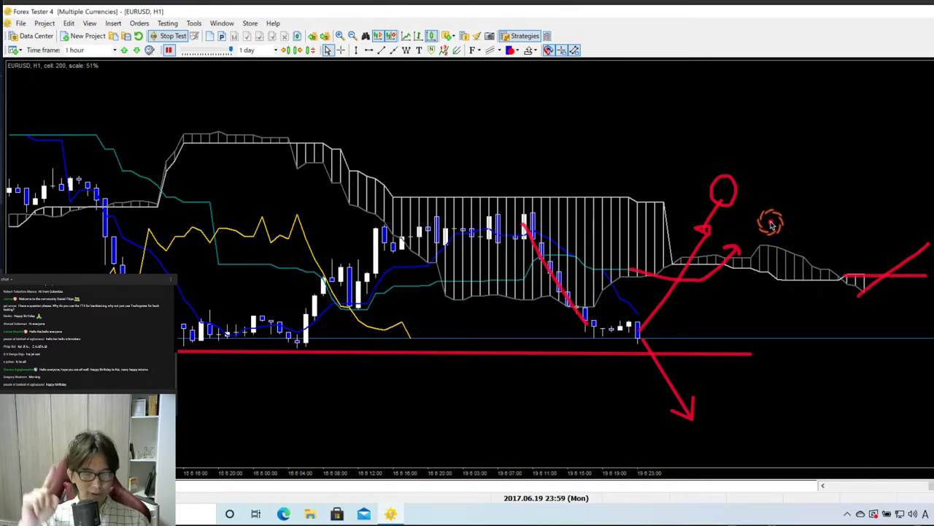
{"action": "key", "text": "Escape"}
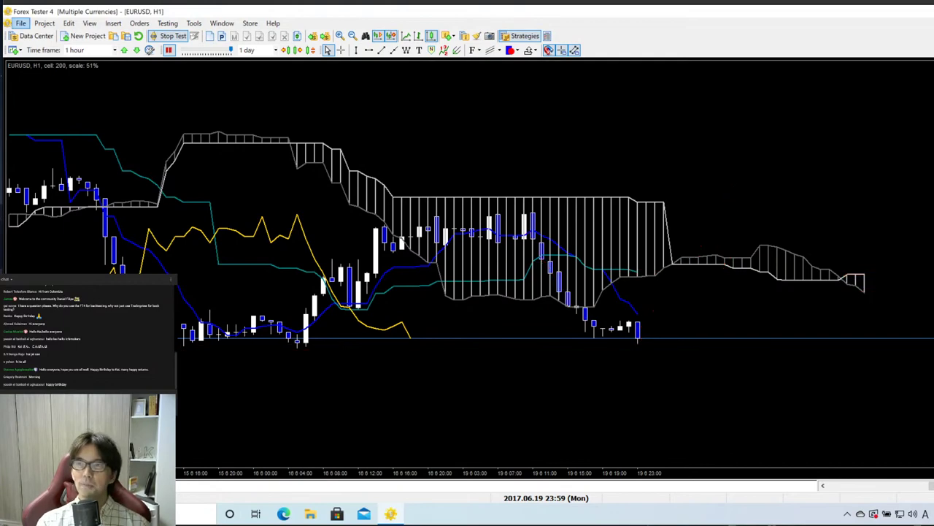
Step: Return to the maximized EURUSD daily chart, show its latest candles, and advance the test one day to 2017.06.20
{"action": "left_click", "coordinate": [921, 23]}
{"action": "left_click", "coordinate": [810, 127]}
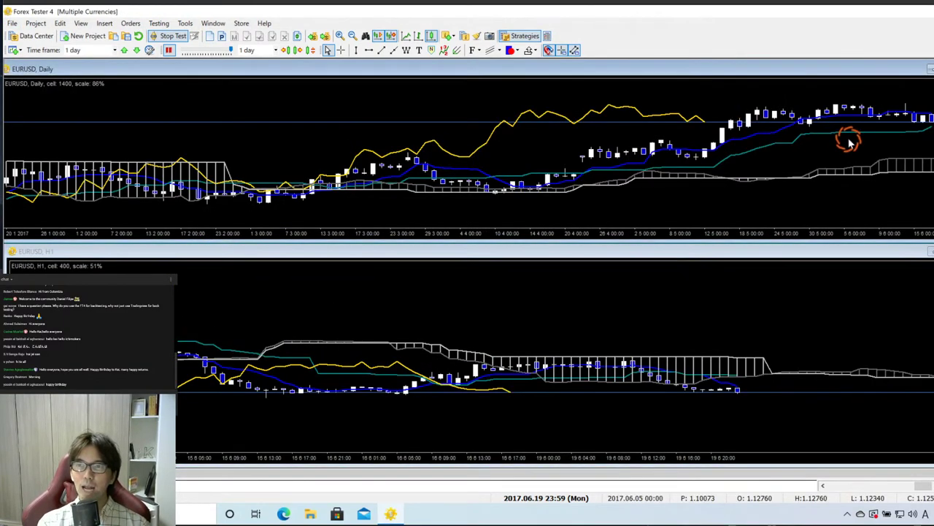
{"action": "left_click", "coordinate": [929, 69]}
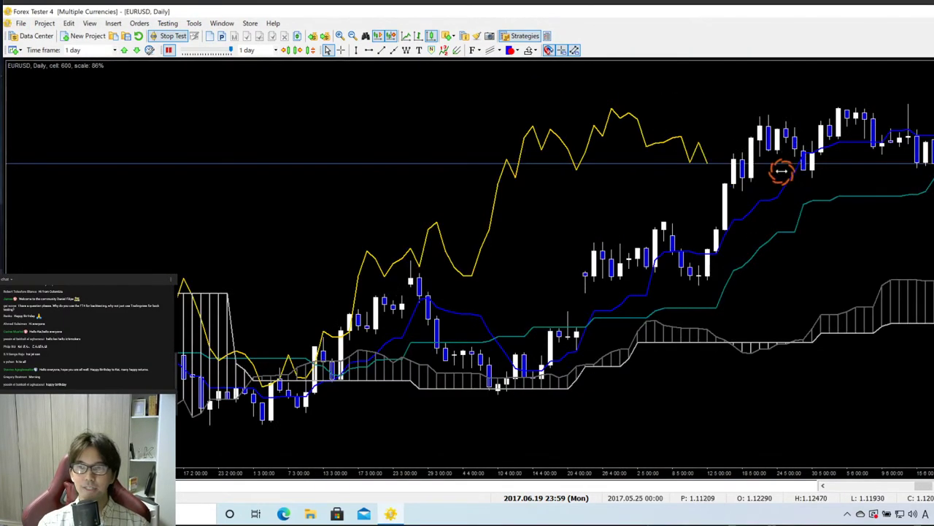
{"action": "scroll", "coordinate": [780, 169], "scroll_direction": "up", "scroll_amount": 2}
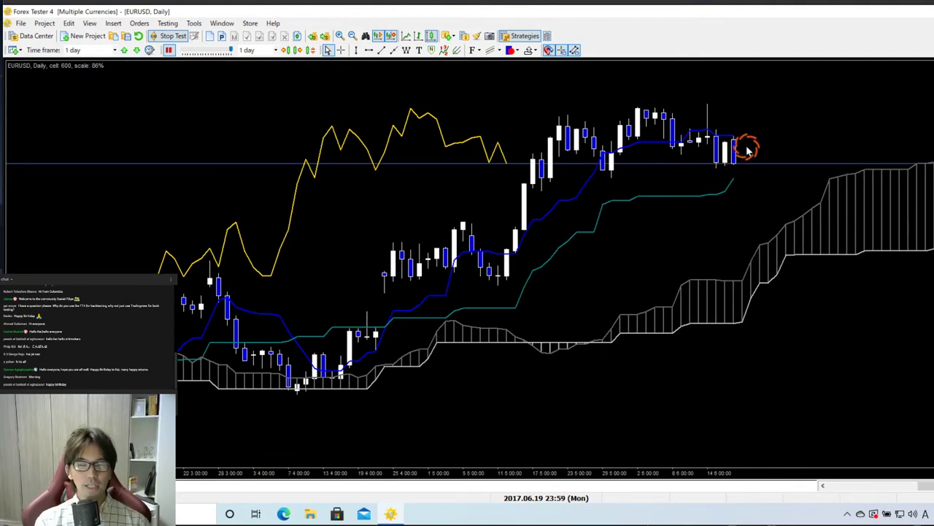
{"action": "left_click_drag", "start_coordinate": [747, 149], "coordinate": [694, 146]}
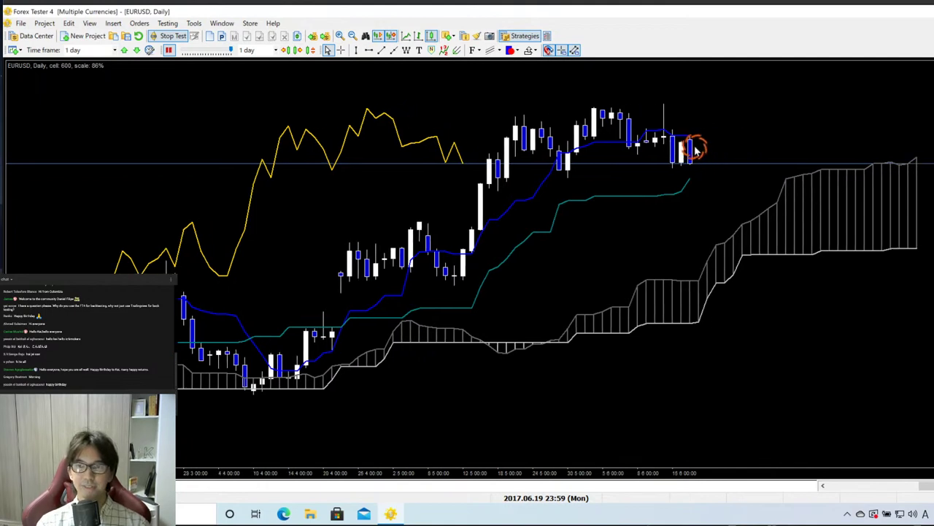
{"action": "left_click", "coordinate": [298, 50]}
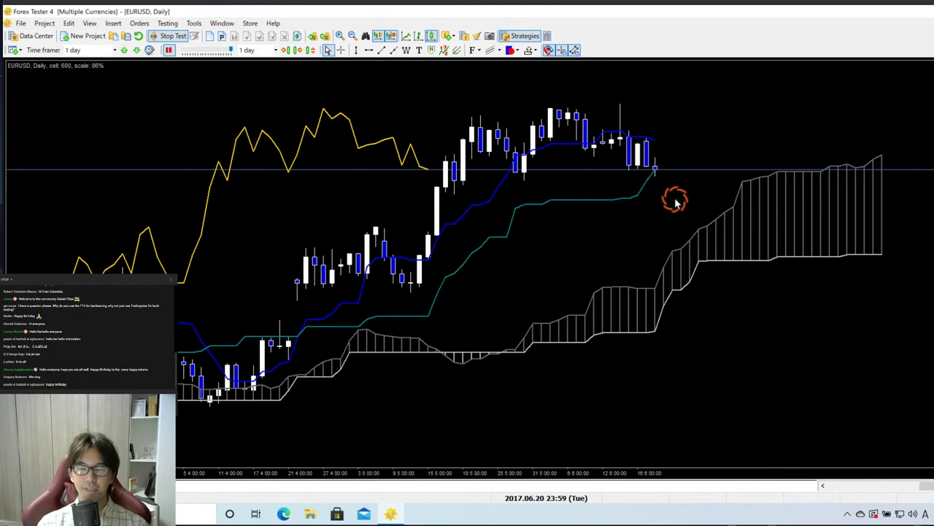
Step: Advance the test to 2017.06.21, mark the teal line, upper cloud edge and latest candle with upward strokes, and clear the drawing
{"action": "left_click", "coordinate": [298, 51]}
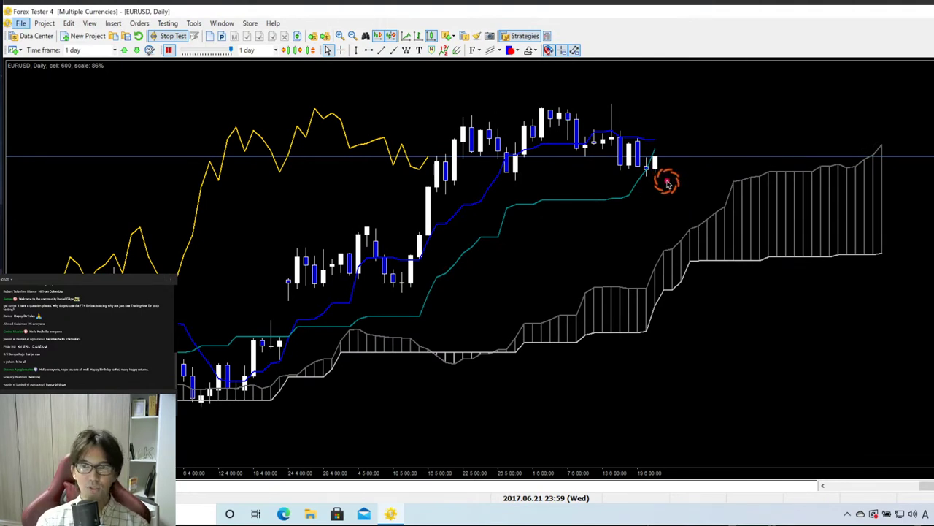
{"action": "left_click_drag", "start_coordinate": [626, 194], "coordinate": [668, 139]}
{"action": "left_click_drag", "start_coordinate": [664, 260], "coordinate": [788, 170]}
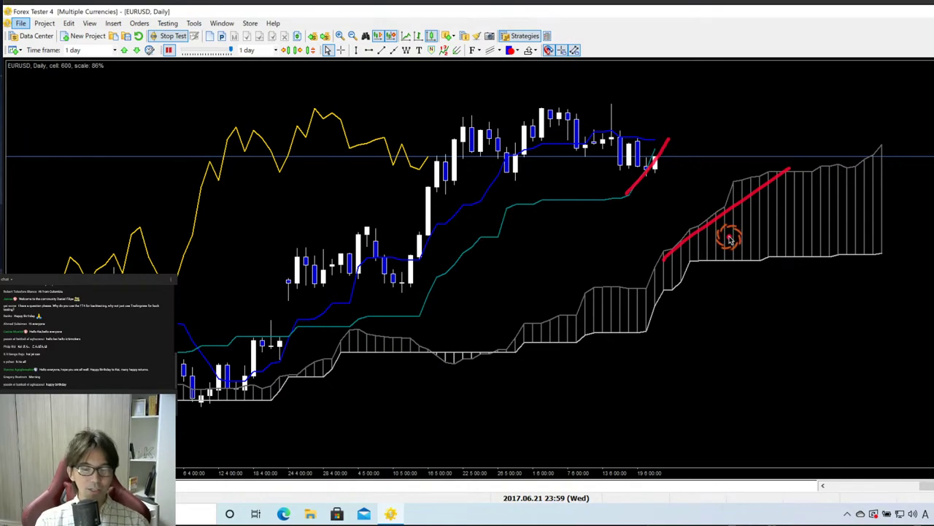
{"action": "left_click_drag", "start_coordinate": [828, 163], "coordinate": [870, 146]}
{"action": "mouse_move", "coordinate": [649, 209]}
{"action": "left_mouse_down"}
{"action": "mouse_move", "coordinate": [687, 163]}
{"action": "mouse_move", "coordinate": [693, 187]}
{"action": "left_mouse_up"}
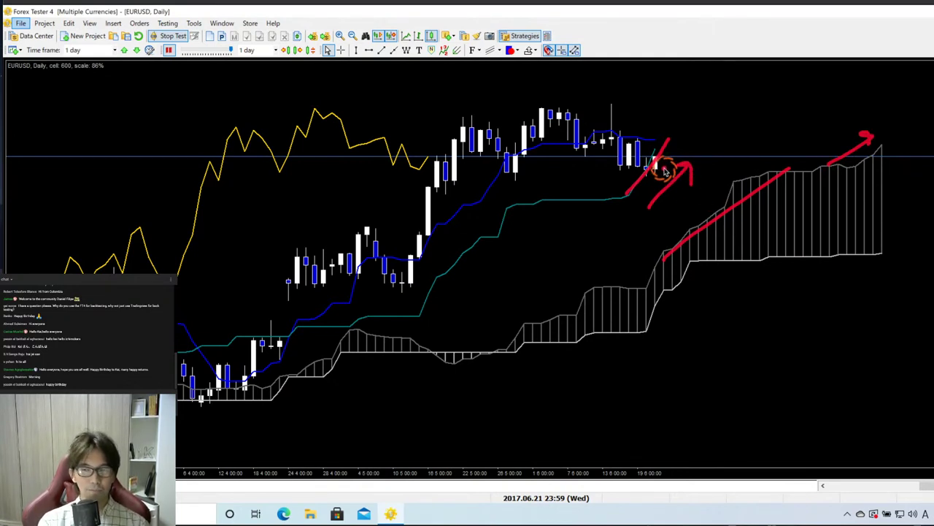
{"action": "mouse_move", "coordinate": [656, 166]}
{"action": "left_mouse_down"}
{"action": "mouse_move", "coordinate": [657, 123]}
{"action": "mouse_move", "coordinate": [661, 129]}
{"action": "left_mouse_up"}
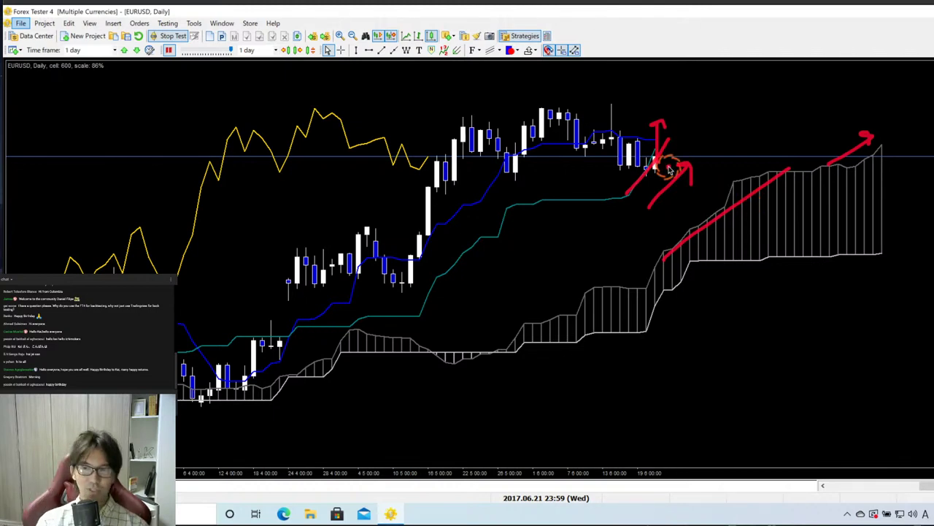
{"action": "key", "text": "Escape"}
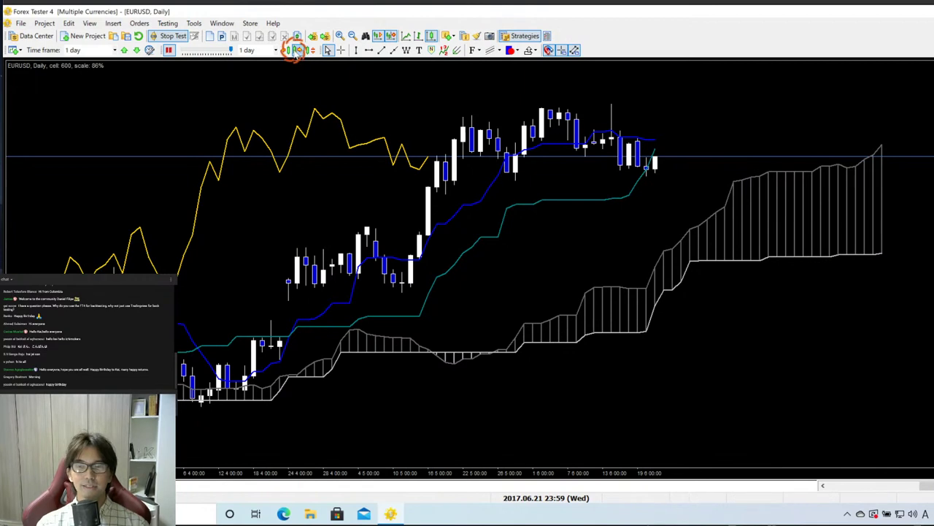
Step: Advance the EURUSD daily test bar by bar through four more trading days to 2017.06.27
{"action": "left_click", "coordinate": [296, 49]}
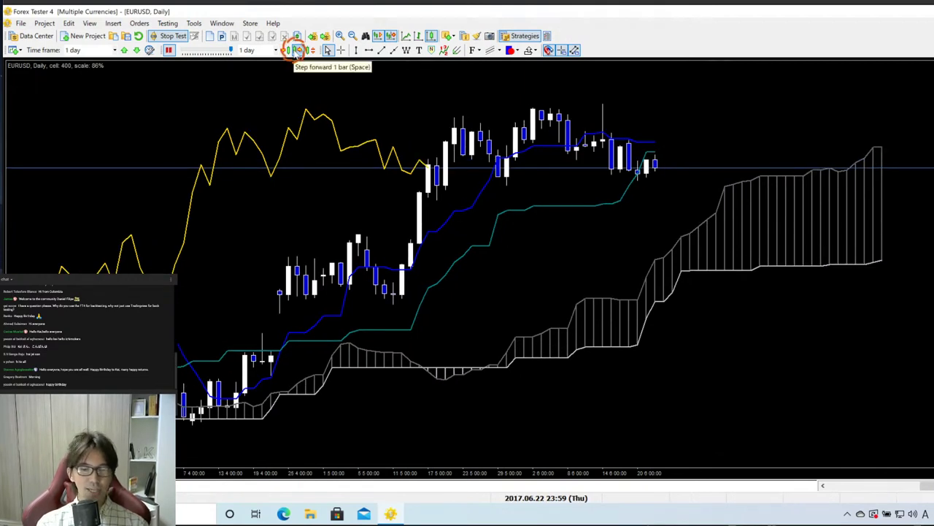
{"action": "left_click", "coordinate": [296, 49]}
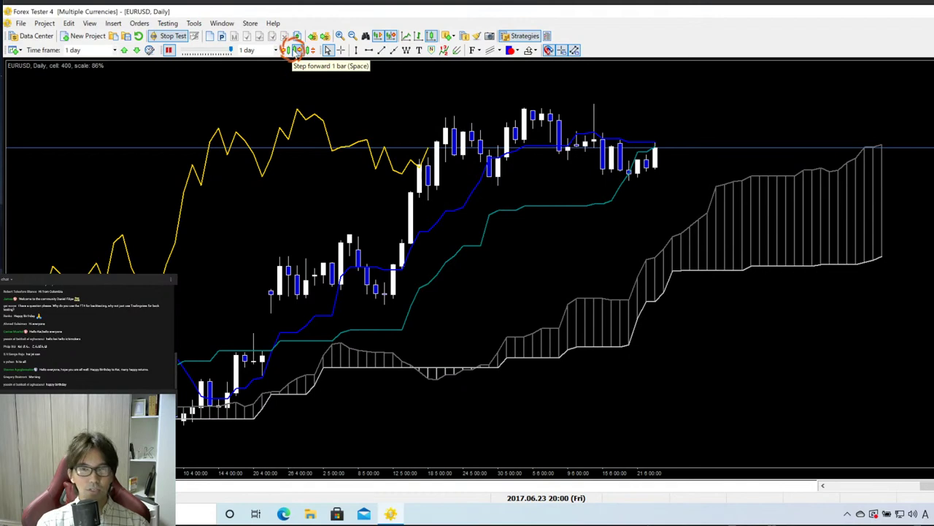
{"action": "left_click", "coordinate": [296, 50]}
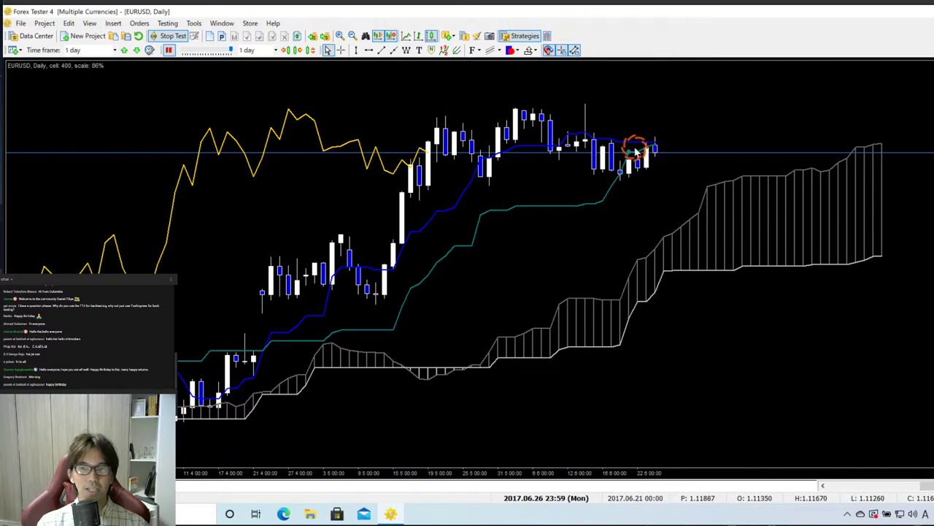
{"action": "left_click", "coordinate": [298, 50]}
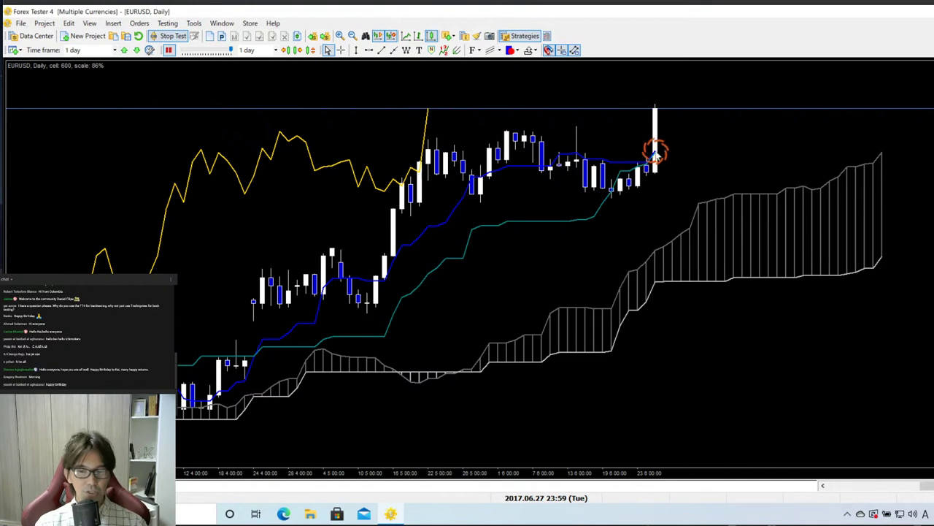
Step: Mark a horizontal line over the previous daily highs, add upward arrows at both cloud edges and below the latest candle, and clear the drawing
{"action": "key", "text": "alt"}
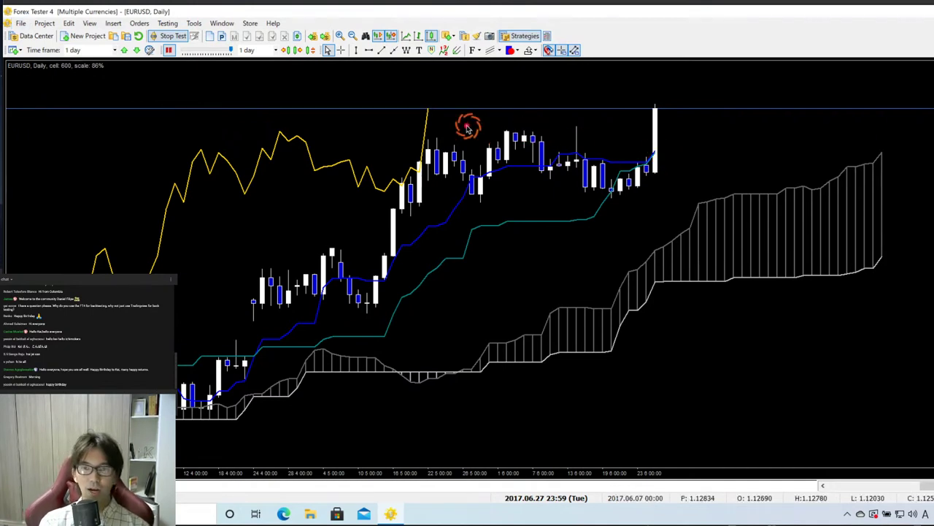
{"action": "left_click_drag", "start_coordinate": [454, 128], "coordinate": [723, 129]}
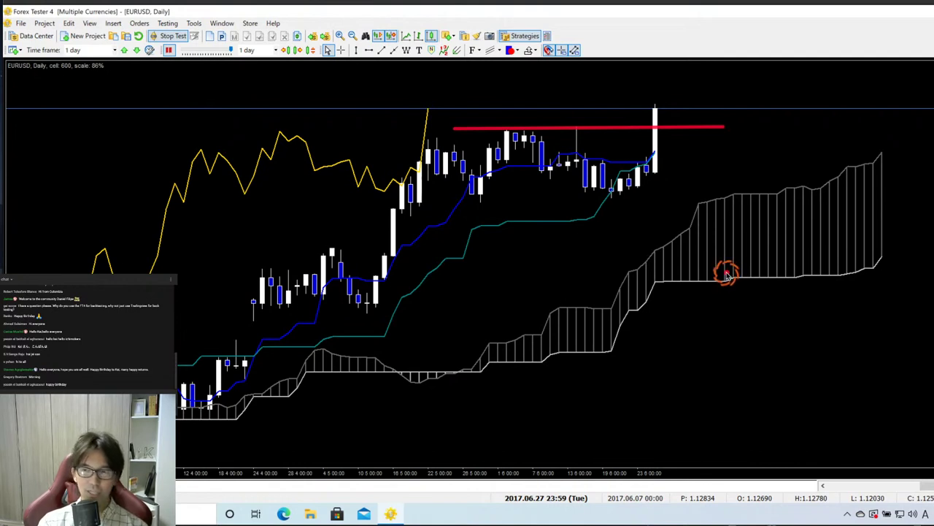
{"action": "left_click_drag", "start_coordinate": [861, 299], "coordinate": [892, 278]}
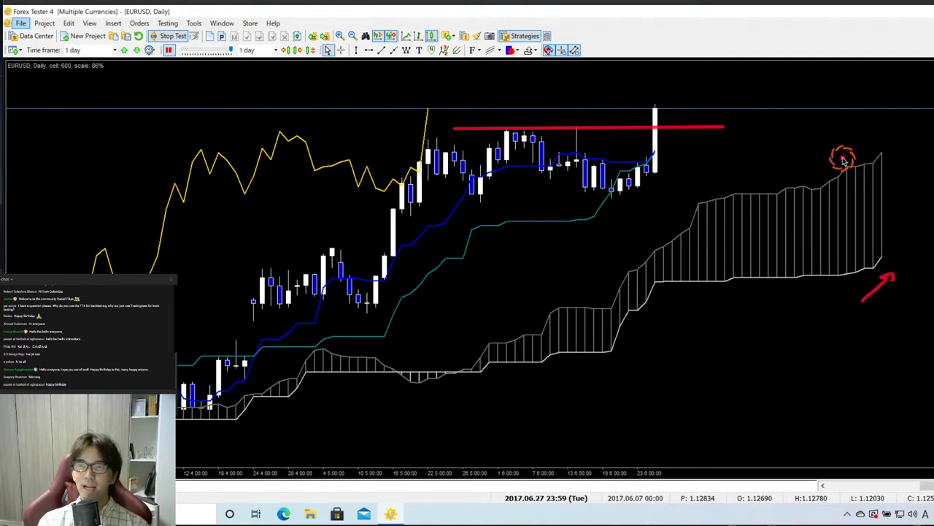
{"action": "left_click_drag", "start_coordinate": [843, 159], "coordinate": [888, 129]}
{"action": "mouse_move", "coordinate": [647, 200]}
{"action": "left_mouse_down"}
{"action": "mouse_move", "coordinate": [699, 159]}
{"action": "mouse_move", "coordinate": [691, 159]}
{"action": "mouse_move", "coordinate": [711, 171]}
{"action": "left_mouse_up"}
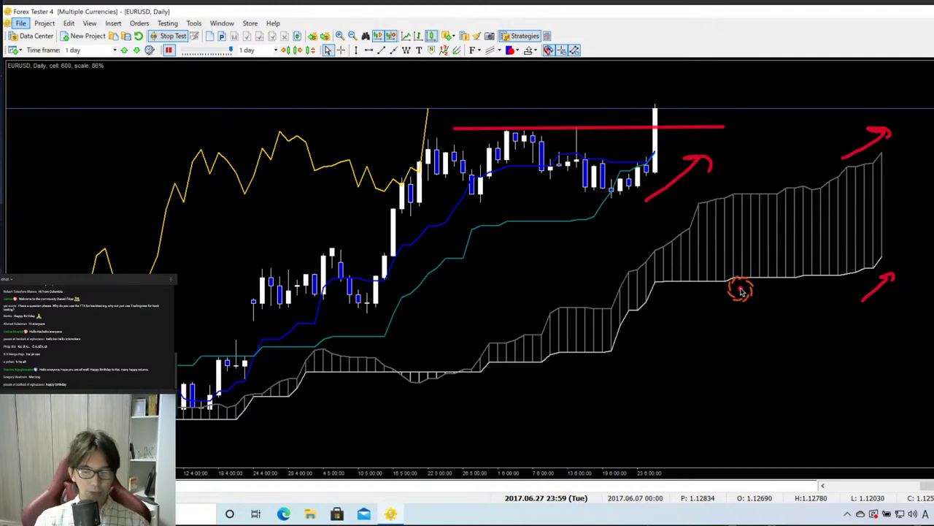
{"action": "key", "text": "Escape"}
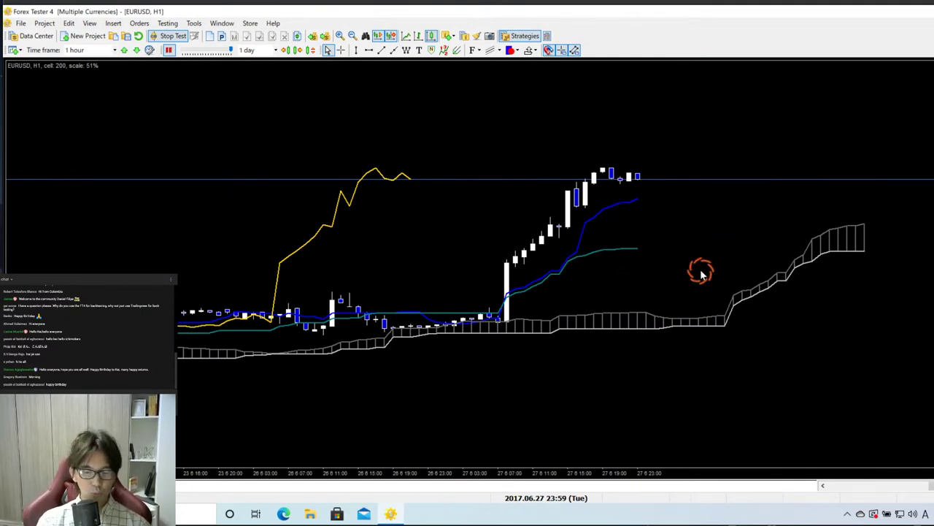
Step: Write "H1" on the hourly chart, mark the cloud edges' and teal line's directions with flat and upward arrows, and clear the drawing
{"action": "key", "text": "alt"}
{"action": "mouse_move", "coordinate": [121, 79]}
{"action": "left_mouse_down"}
{"action": "mouse_move", "coordinate": [119, 143]}
{"action": "mouse_move", "coordinate": [123, 112]}
{"action": "mouse_move", "coordinate": [163, 108]}
{"action": "mouse_move", "coordinate": [162, 139]}
{"action": "left_mouse_up"}
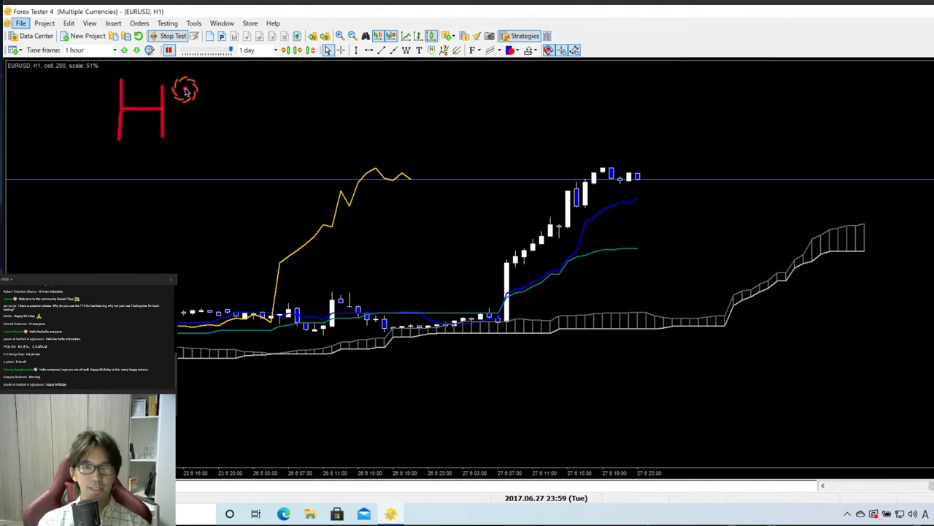
{"action": "left_click_drag", "start_coordinate": [190, 82], "coordinate": [190, 141]}
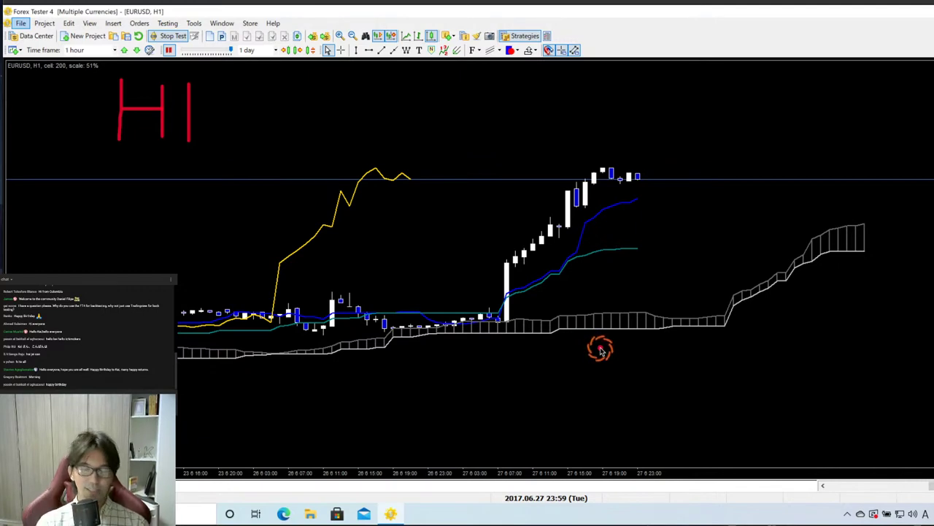
{"action": "left_click_drag", "start_coordinate": [841, 261], "coordinate": [873, 266]}
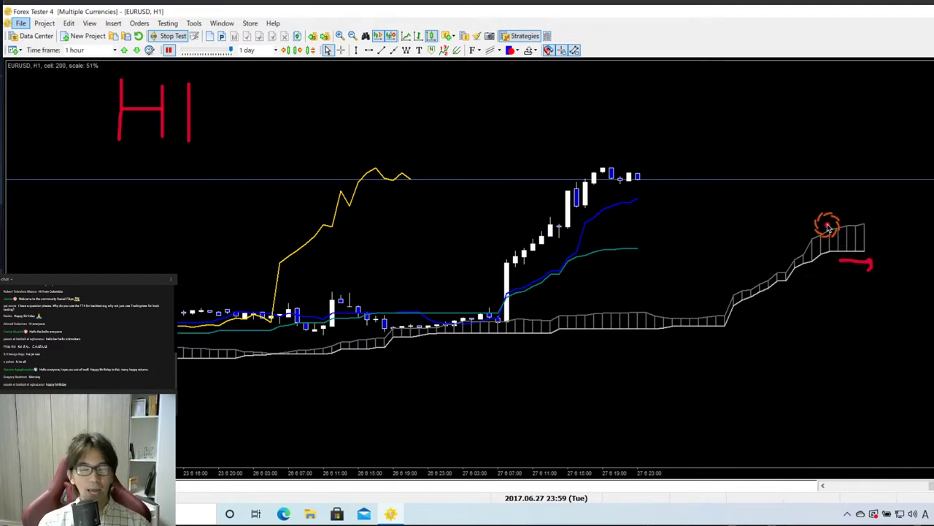
{"action": "mouse_move", "coordinate": [827, 226]}
{"action": "left_mouse_down"}
{"action": "mouse_move", "coordinate": [880, 196]}
{"action": "mouse_move", "coordinate": [876, 206]}
{"action": "left_mouse_up"}
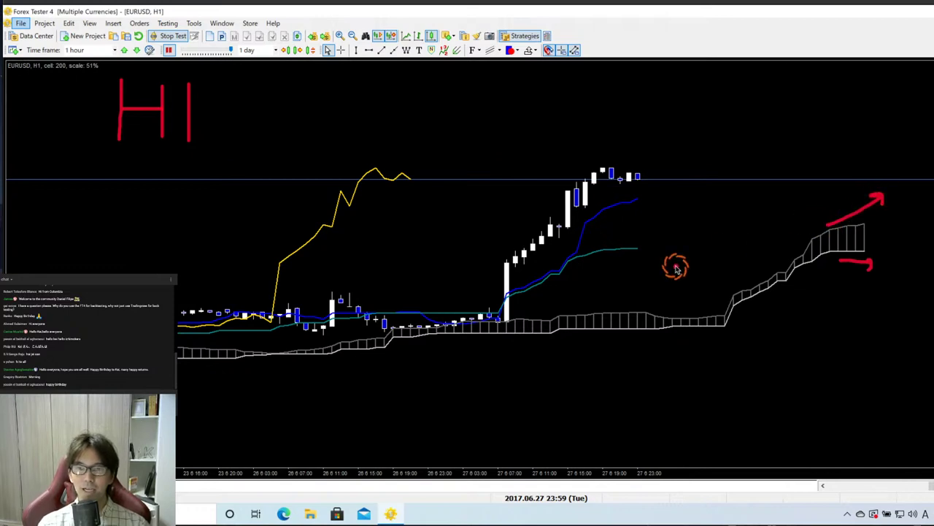
{"action": "left_click_drag", "start_coordinate": [608, 259], "coordinate": [646, 265]}
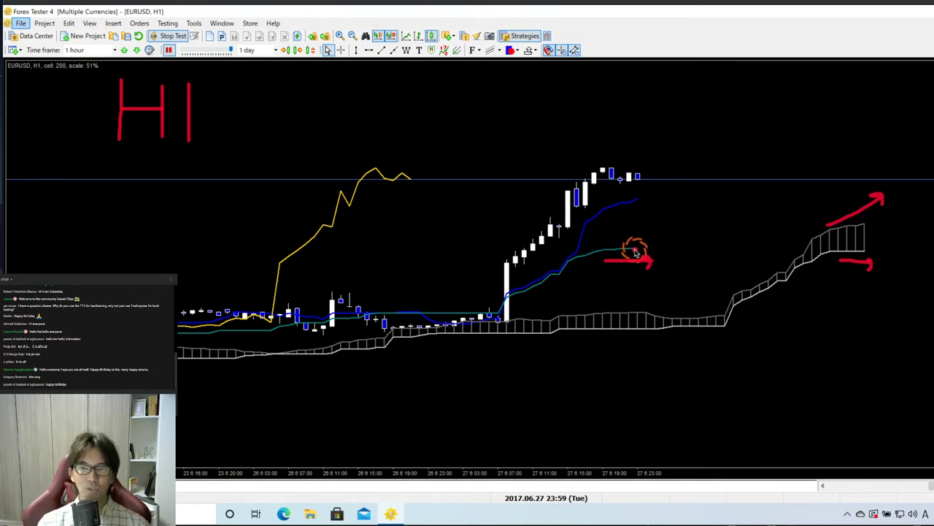
{"action": "left_click_drag", "start_coordinate": [634, 250], "coordinate": [663, 241]}
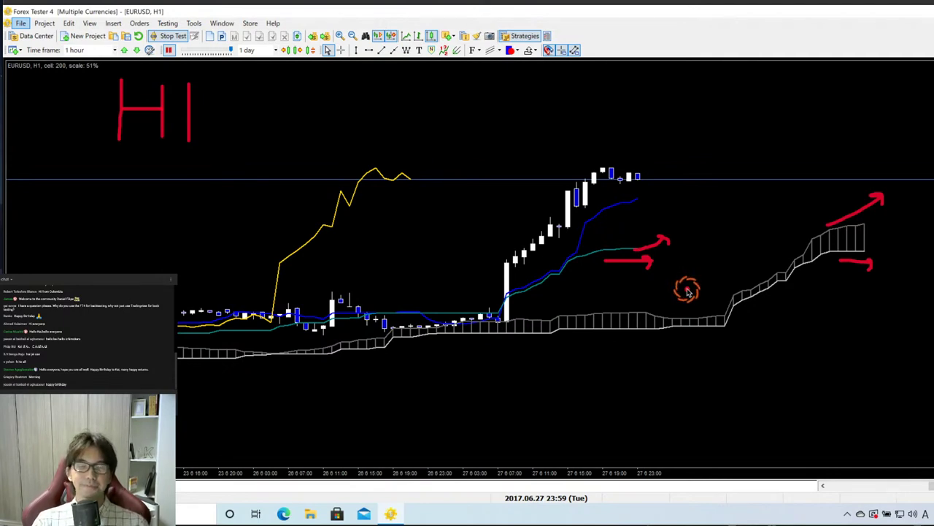
{"action": "key", "text": "Escape"}
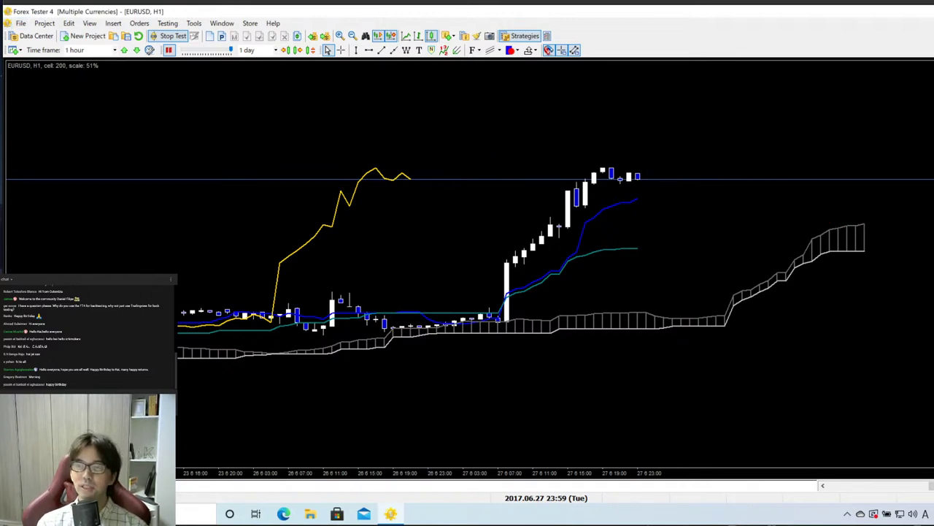
Step: Leave the maximized H1 chart, show the EURUSD daily chart maximized, and bring the Forex Tester window in front of the welcome slide
{"action": "left_click", "coordinate": [906, 100]}
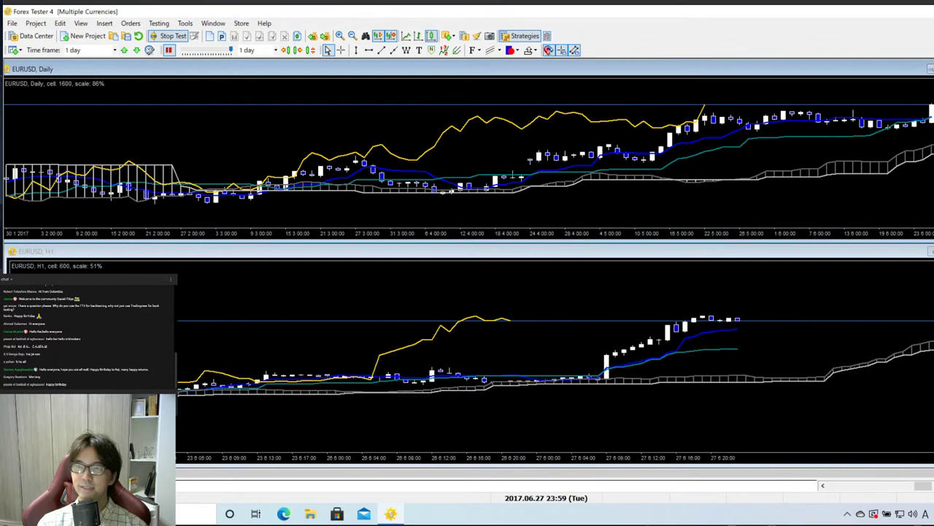
{"action": "key", "text": "plus"}
{"action": "key", "text": "plus"}
{"action": "key", "text": "plus"}
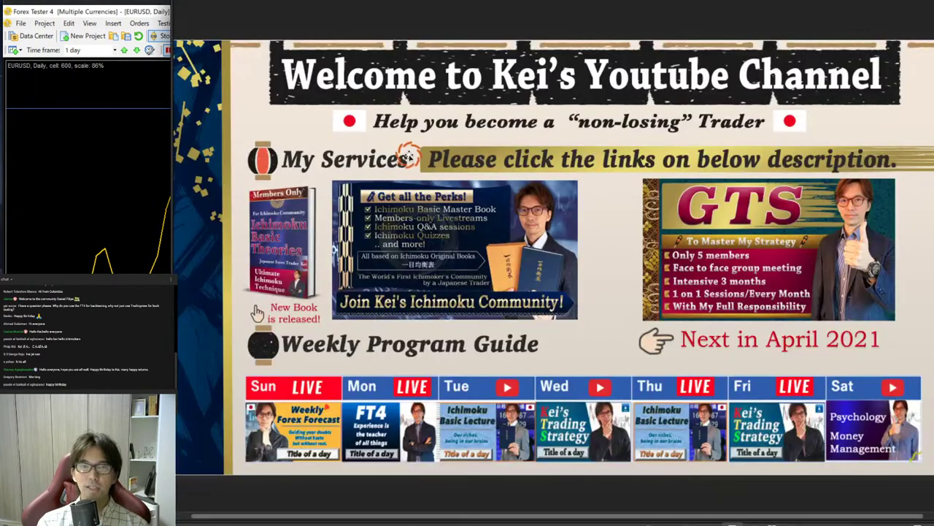
{"action": "left_click", "coordinate": [143, 8]}
{"action": "left_click_drag", "start_coordinate": [139, 6], "coordinate": [100, 17]}
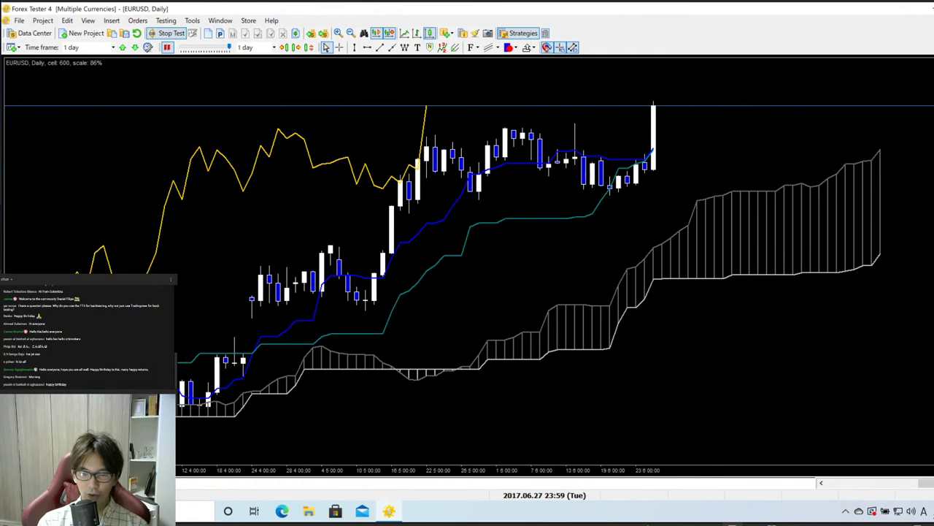
Step: Switch to the PDF slides and enlarge the window to show the whole Three Timeframe Categories table
{"action": "key", "text": "alt+Tab"}
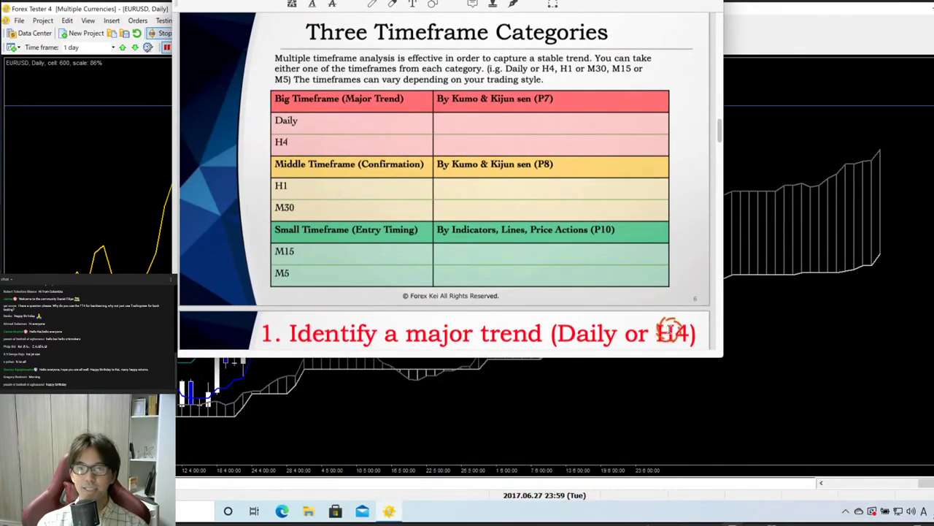
{"action": "left_click_drag", "start_coordinate": [725, 356], "coordinate": [868, 520]}
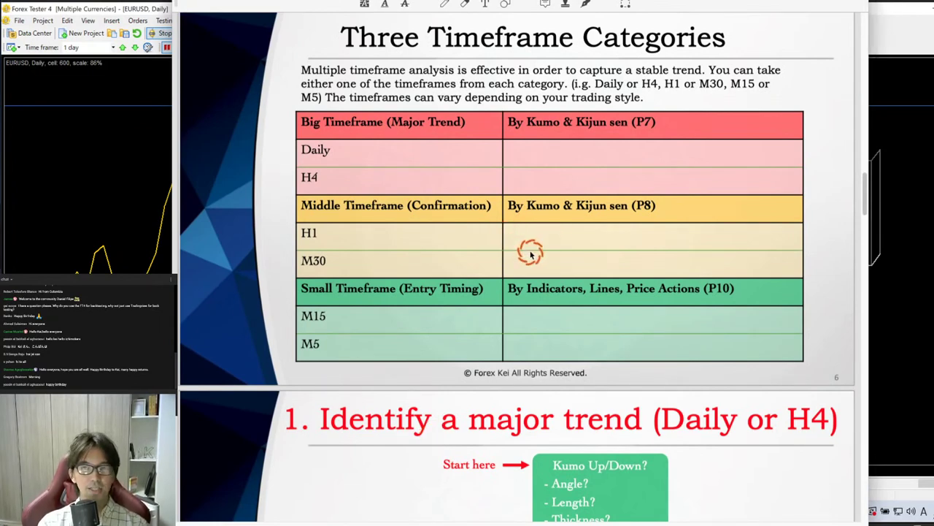
{"action": "scroll", "coordinate": [530, 248], "scroll_direction": "down", "scroll_amount": 1}
{"action": "scroll", "coordinate": [530, 250], "scroll_direction": "up", "scroll_amount": 1}
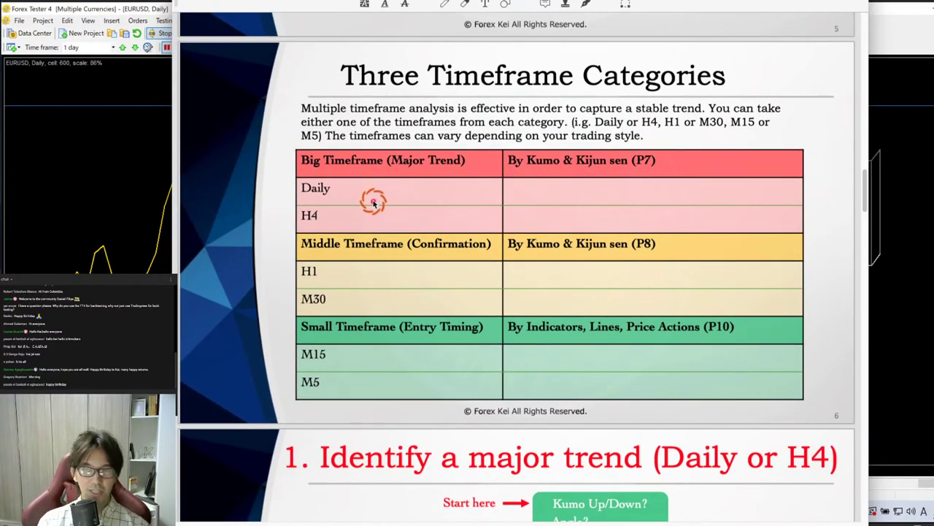
Step: Draw an upward arrow beside Daily, a curved arrow from Daily down to H1, and an underline below H1 in the timeframe table
{"action": "mouse_move", "coordinate": [338, 200]}
{"action": "left_mouse_down"}
{"action": "mouse_move", "coordinate": [358, 184]}
{"action": "mouse_move", "coordinate": [369, 193]}
{"action": "left_mouse_up"}
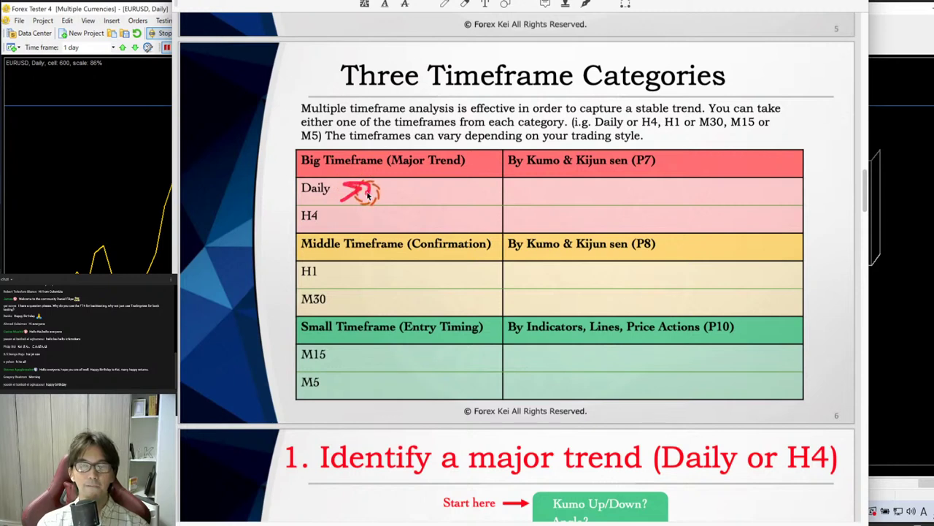
{"action": "mouse_move", "coordinate": [289, 190]}
{"action": "left_mouse_down"}
{"action": "mouse_move", "coordinate": [273, 240]}
{"action": "mouse_move", "coordinate": [292, 260]}
{"action": "left_mouse_up"}
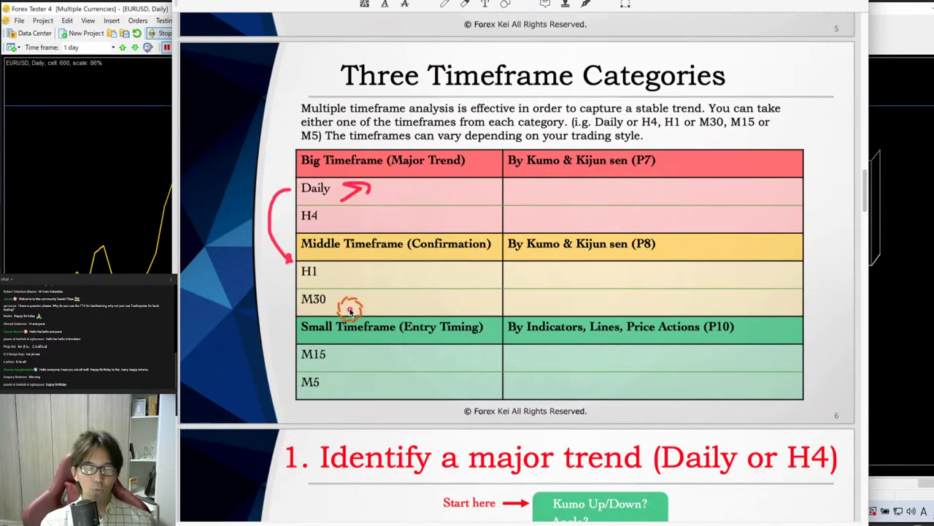
{"action": "left_click_drag", "start_coordinate": [293, 284], "coordinate": [319, 287]}
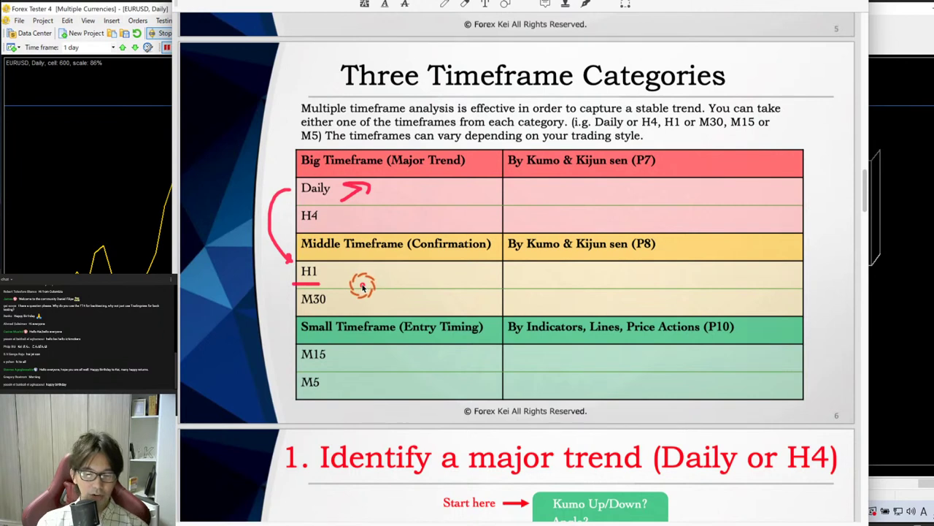
Step: Return to Forex Tester and show the EURUSD H1 chart maximized
{"action": "left_click", "coordinate": [901, 276]}
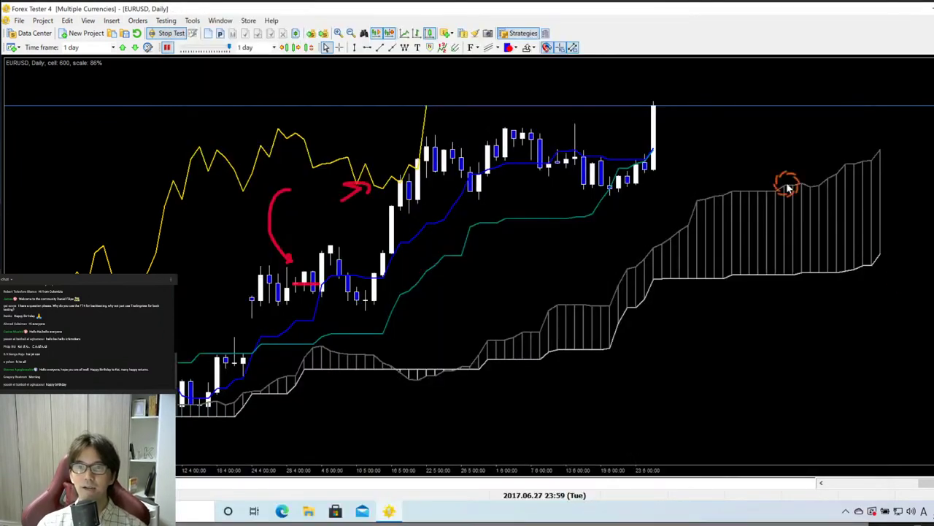
{"action": "left_click", "coordinate": [273, 46]}
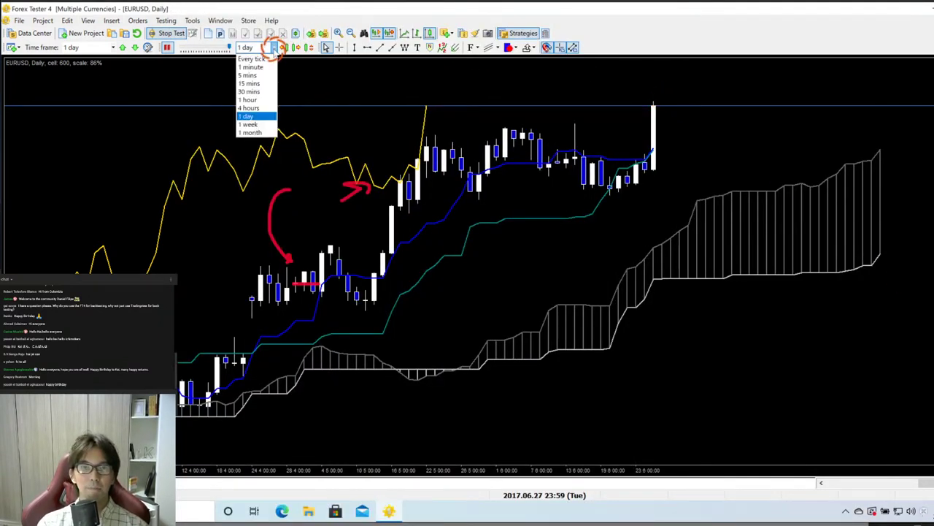
{"action": "left_click", "coordinate": [112, 47]}
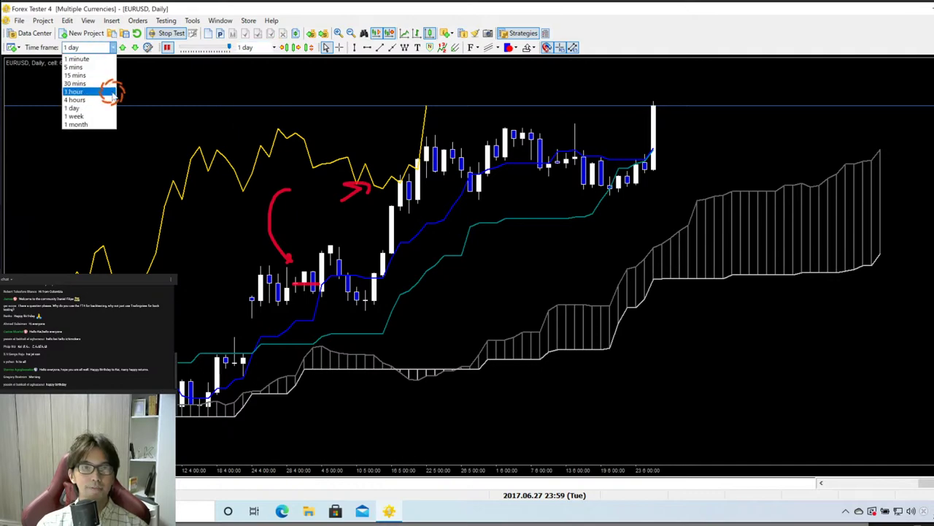
{"action": "left_click", "coordinate": [221, 126]}
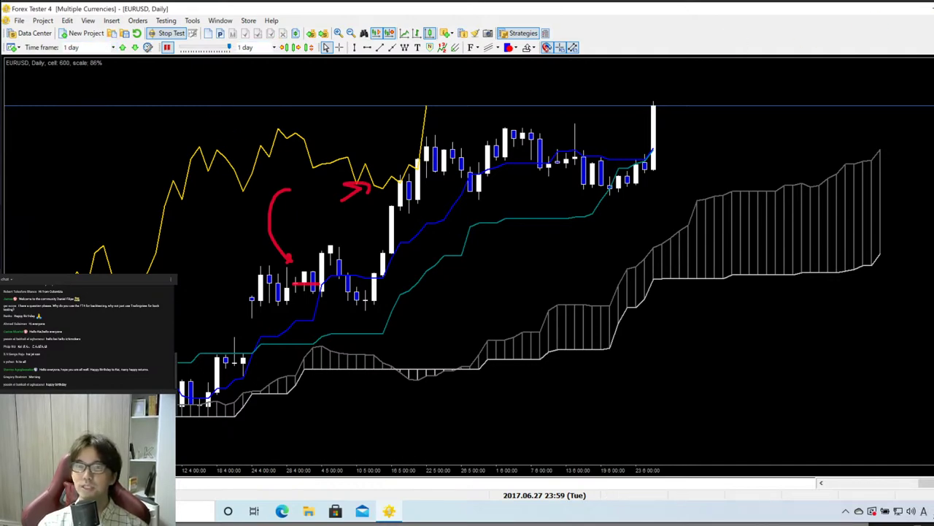
{"action": "left_click", "coordinate": [928, 255]}
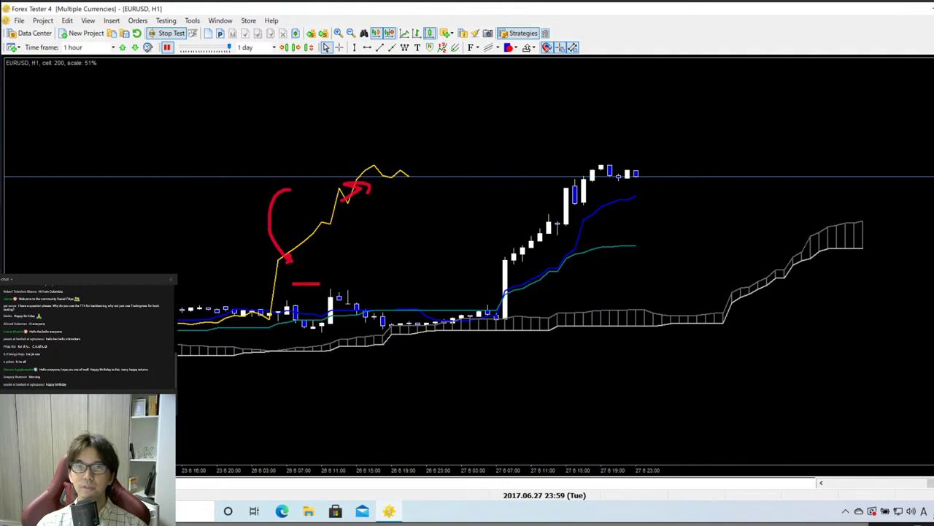
Step: On the timeframe slide, draw flat and upward arrows beside H1, a curved arrow from H1 to Small Timeframe, and underlines below M15 and M5
{"action": "key", "text": "alt+Tab"}
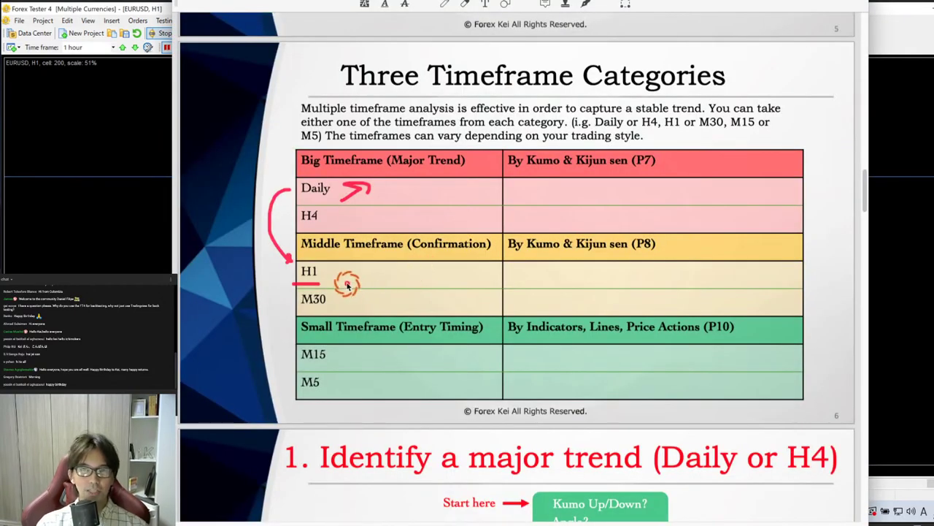
{"action": "left_click_drag", "start_coordinate": [335, 278], "coordinate": [358, 278]}
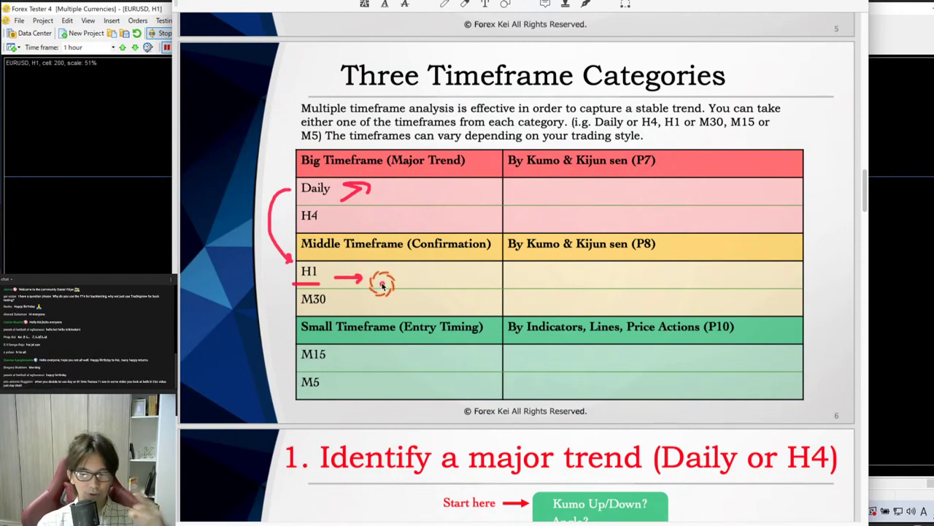
{"action": "mouse_move", "coordinate": [382, 285]}
{"action": "left_mouse_down"}
{"action": "mouse_move", "coordinate": [406, 270]}
{"action": "mouse_move", "coordinate": [405, 279]}
{"action": "left_mouse_up"}
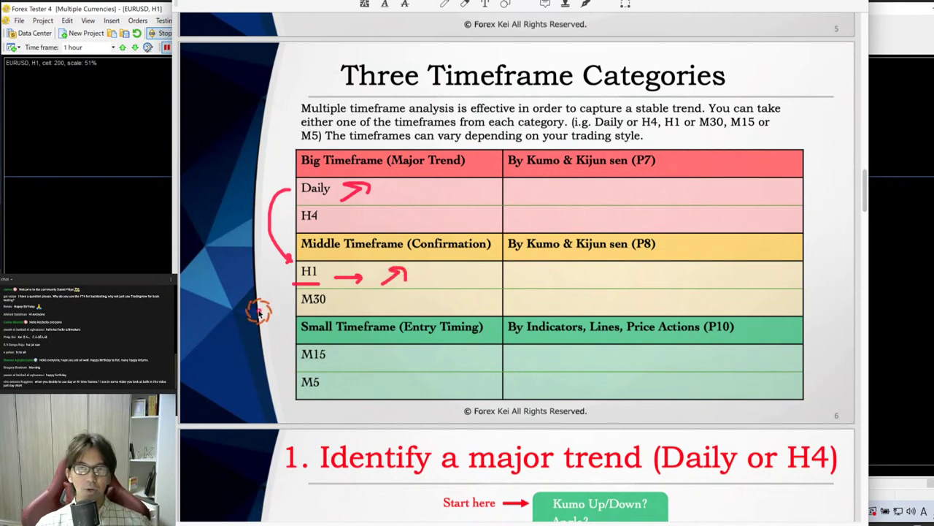
{"action": "mouse_move", "coordinate": [280, 280]}
{"action": "left_mouse_down"}
{"action": "mouse_move", "coordinate": [266, 296]}
{"action": "mouse_move", "coordinate": [281, 330]}
{"action": "left_mouse_up"}
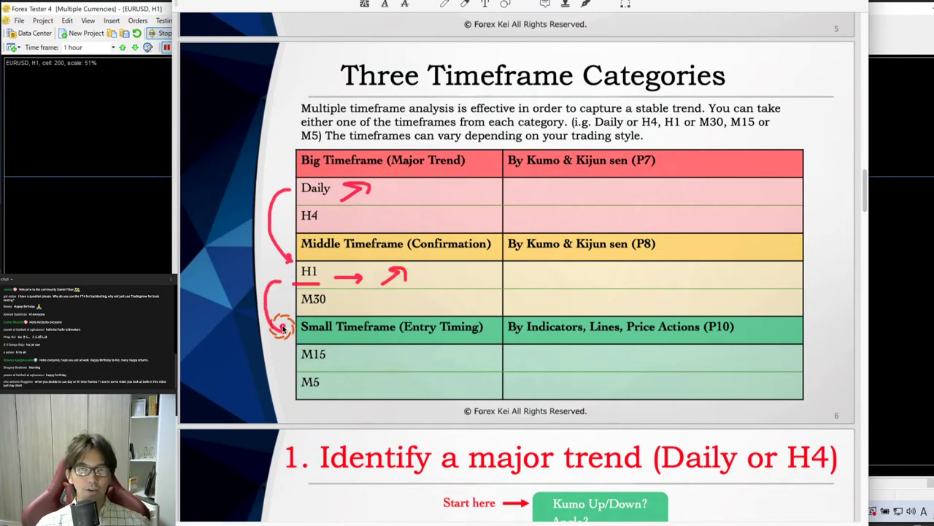
{"action": "left_click_drag", "start_coordinate": [302, 361], "coordinate": [335, 360]}
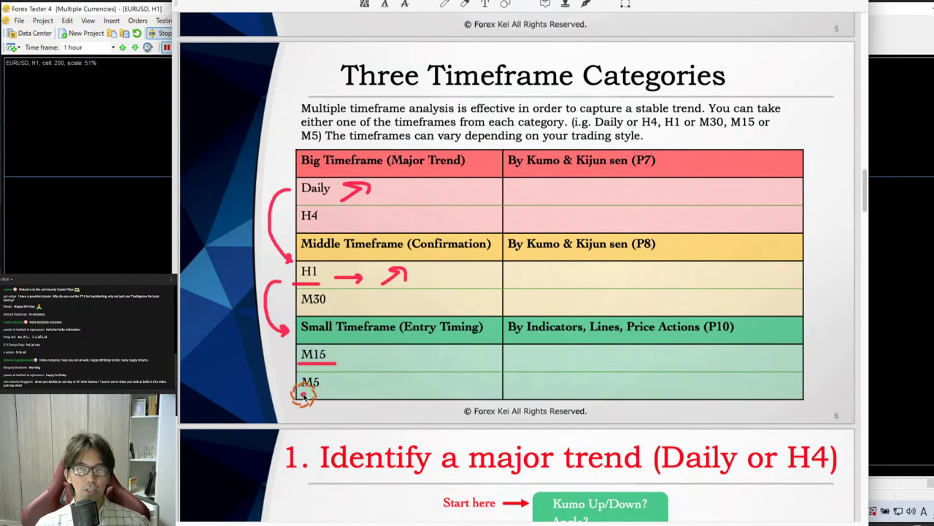
{"action": "left_click_drag", "start_coordinate": [300, 393], "coordinate": [325, 395]}
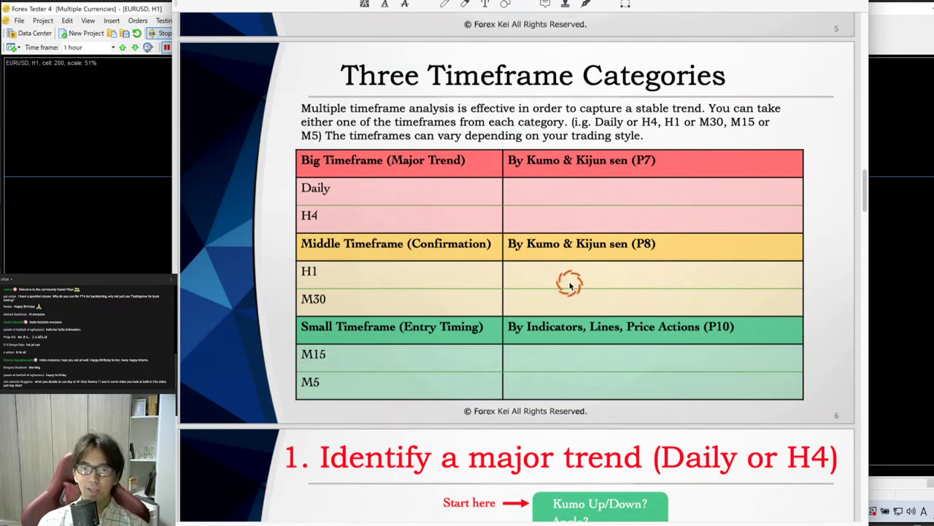
Step: Return to Forex Tester and advance the EURUSD H1 chart two one-hour candles to 2017.06.28 01:59
{"action": "left_click", "coordinate": [903, 274]}
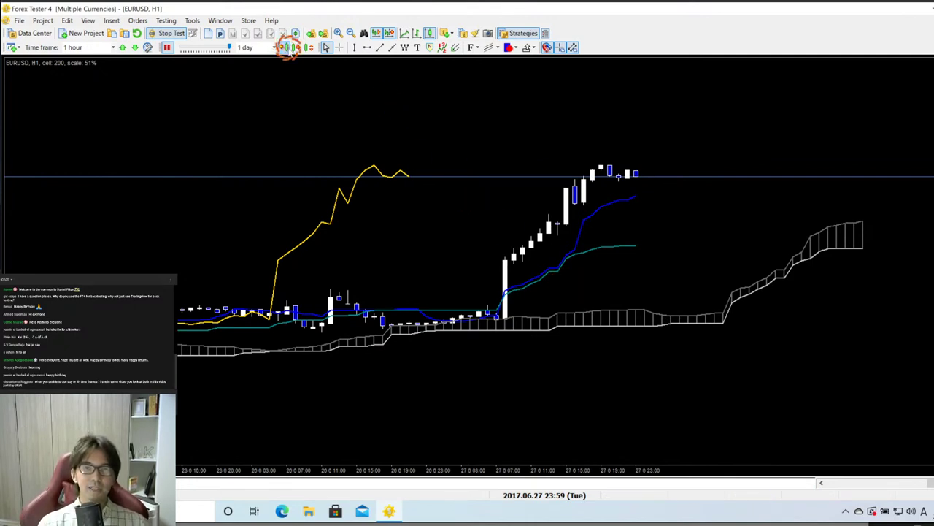
{"action": "left_click", "coordinate": [295, 48]}
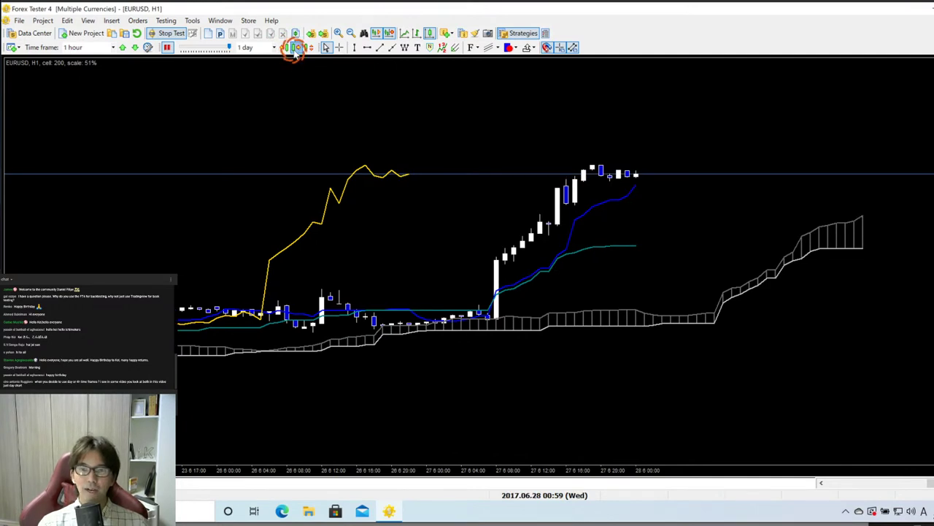
{"action": "left_click", "coordinate": [295, 48]}
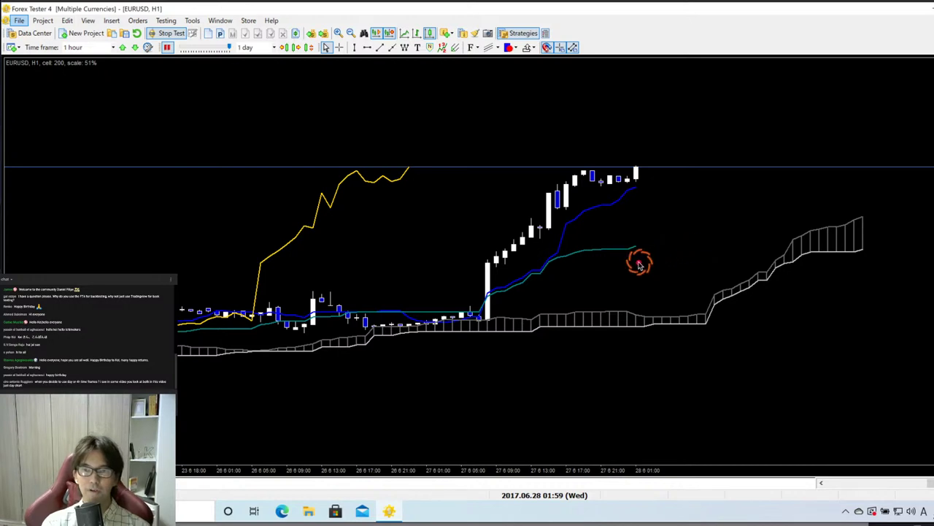
Step: Mark the H1 chart with upward arrows at the teal line and both cloud edges, circle the yellow line's end, and clear the marks
{"action": "mouse_move", "coordinate": [638, 260]}
{"action": "left_mouse_down"}
{"action": "mouse_move", "coordinate": [734, 214]}
{"action": "mouse_move", "coordinate": [733, 224]}
{"action": "left_mouse_up"}
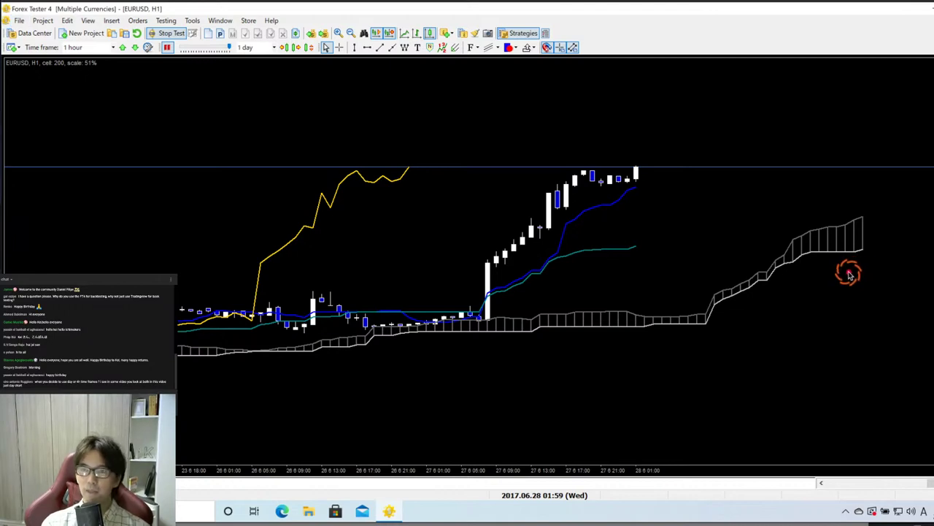
{"action": "left_click_drag", "start_coordinate": [851, 272], "coordinate": [876, 263]}
{"action": "mouse_move", "coordinate": [839, 217]}
{"action": "left_mouse_down"}
{"action": "mouse_move", "coordinate": [855, 197]}
{"action": "mouse_move", "coordinate": [867, 211]}
{"action": "left_mouse_up"}
{"action": "mouse_move", "coordinate": [623, 267]}
{"action": "left_mouse_down"}
{"action": "mouse_move", "coordinate": [655, 248]}
{"action": "mouse_move", "coordinate": [658, 262]}
{"action": "left_mouse_up"}
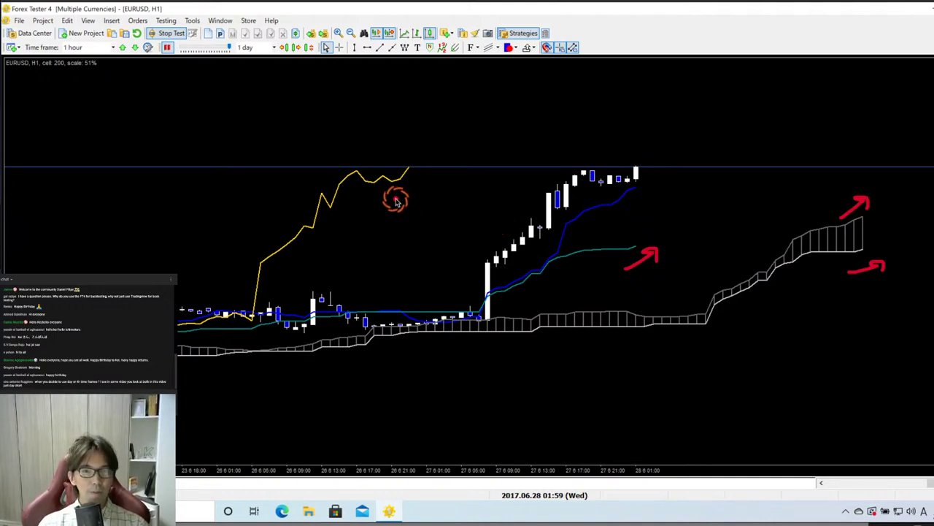
{"action": "mouse_move", "coordinate": [394, 198]}
{"action": "left_mouse_down"}
{"action": "mouse_move", "coordinate": [414, 142]}
{"action": "mouse_move", "coordinate": [421, 205]}
{"action": "left_mouse_up"}
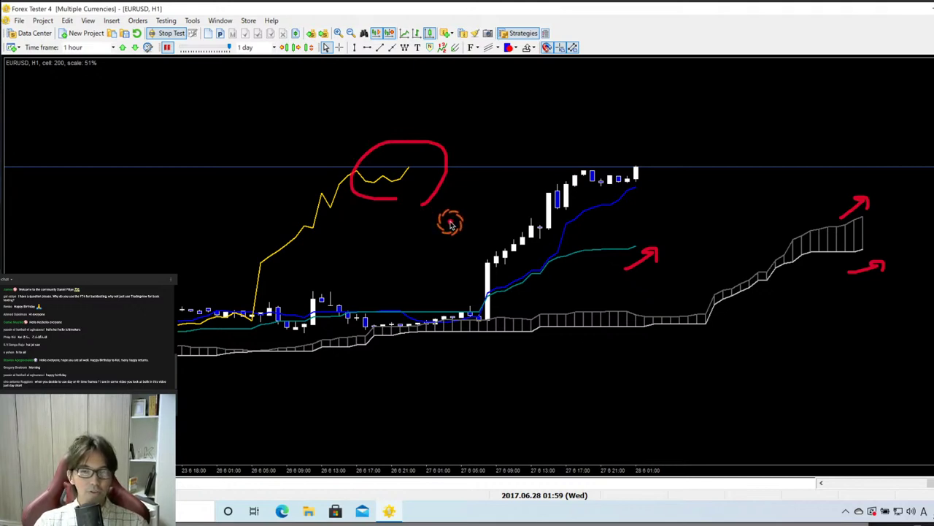
{"action": "key", "text": "Escape"}
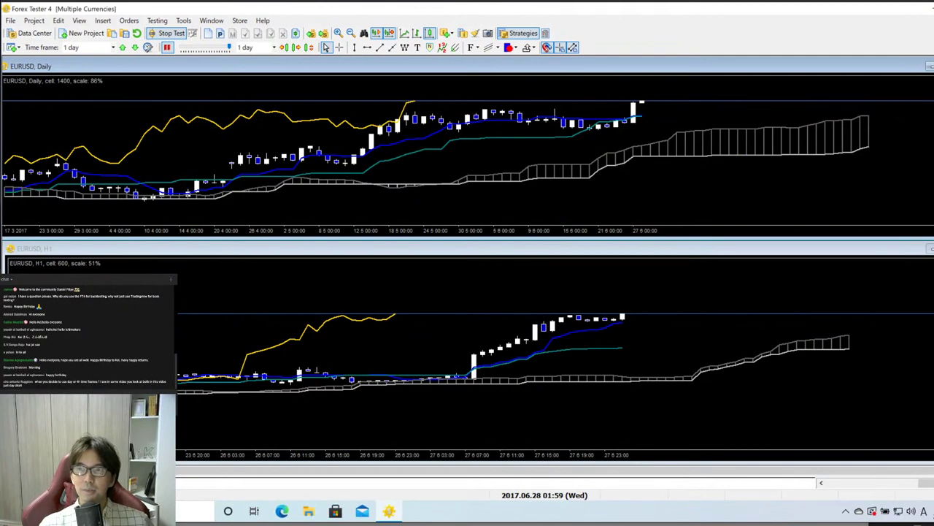
Step: Show the EURUSD daily chart maximized, draw arrows below the cloud's leading edge and the latest candles, and clear them
{"action": "left_click", "coordinate": [929, 67]}
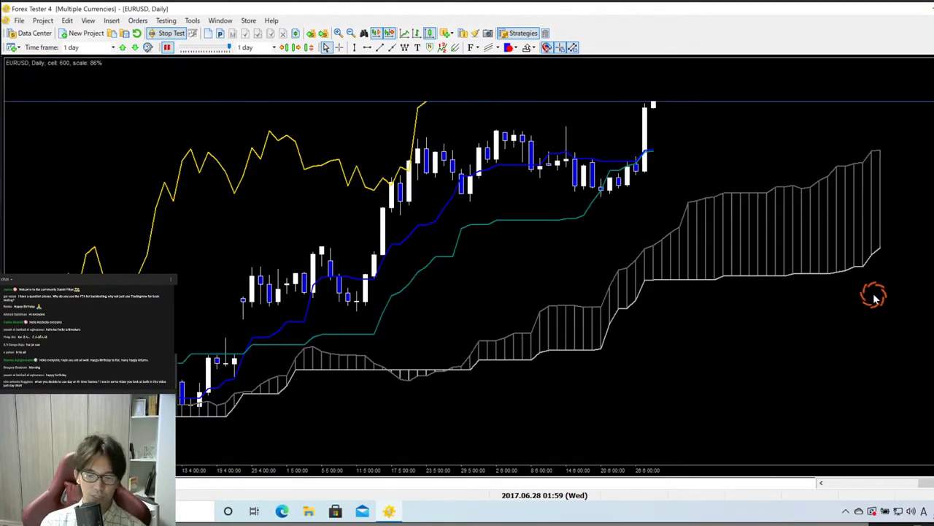
{"action": "key", "text": "alt"}
{"action": "left_click_drag", "start_coordinate": [871, 291], "coordinate": [885, 264]}
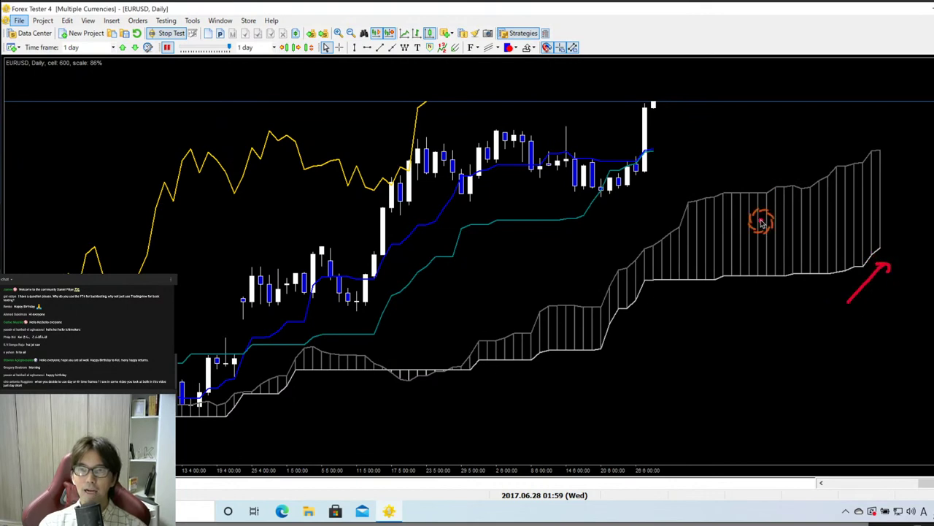
{"action": "mouse_move", "coordinate": [636, 181]}
{"action": "left_mouse_down"}
{"action": "mouse_move", "coordinate": [677, 167]}
{"action": "mouse_move", "coordinate": [680, 177]}
{"action": "left_mouse_up"}
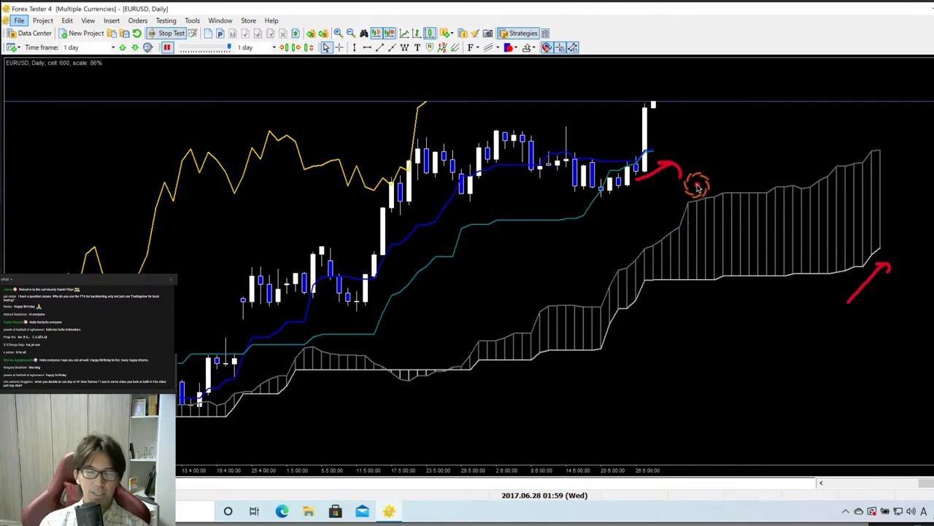
{"action": "key", "text": "Escape"}
Step: Switch to the Three Timeframe Categories slide, draw upward arrows beside Daily and H1, and underline M15 and M5
{"action": "key", "text": "alt+Tab"}
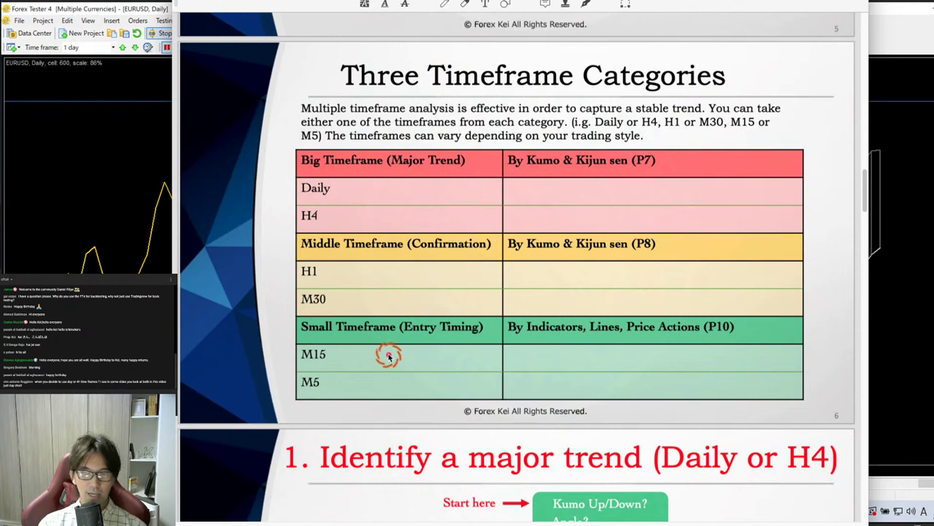
{"action": "left_click_drag", "start_coordinate": [350, 202], "coordinate": [378, 178]}
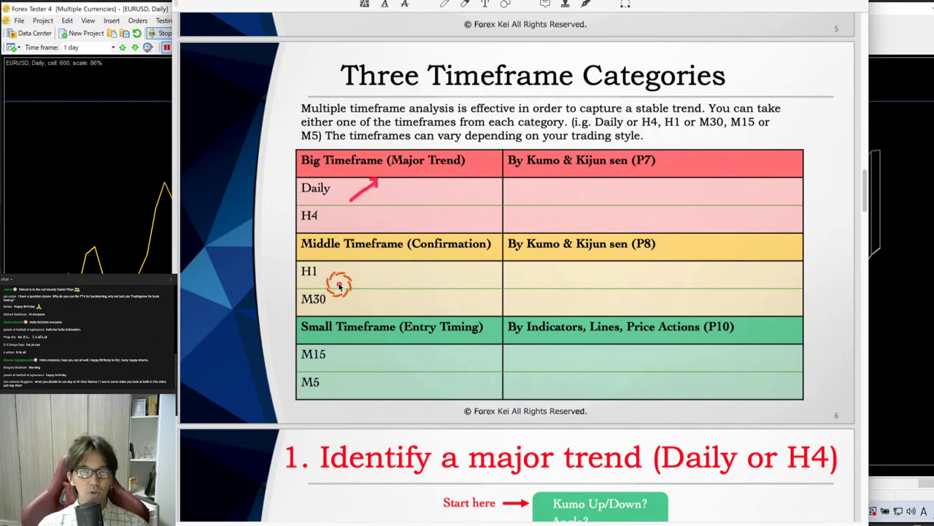
{"action": "left_click_drag", "start_coordinate": [338, 283], "coordinate": [377, 267]}
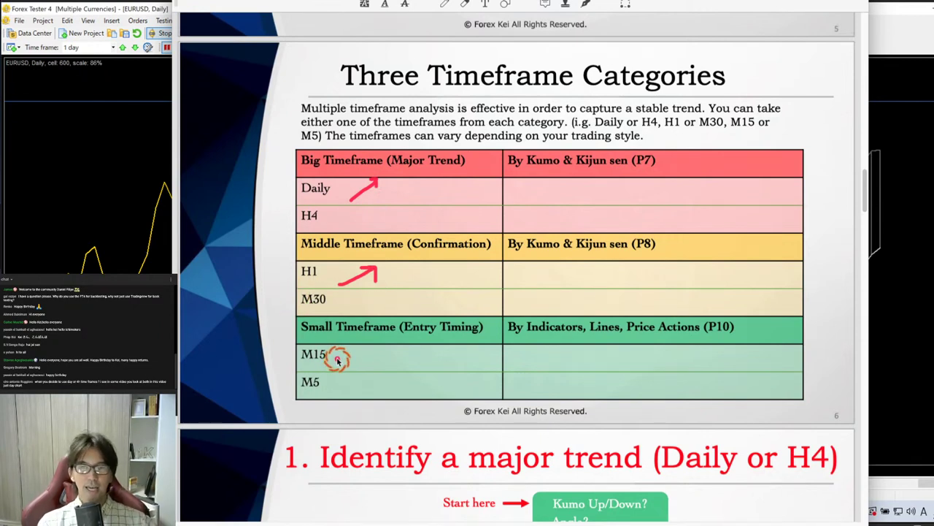
{"action": "left_click_drag", "start_coordinate": [302, 361], "coordinate": [333, 360]}
{"action": "left_click_drag", "start_coordinate": [298, 395], "coordinate": [319, 395]}
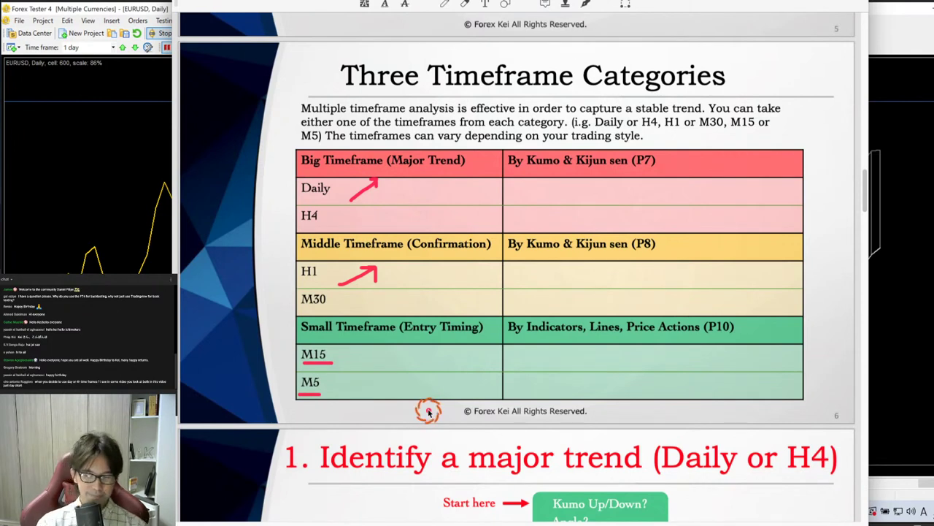
Step: Return to Forex Tester, leave the maximized daily chart, and show the EURUSD H1 chart maximized
{"action": "left_click", "coordinate": [79, 178]}
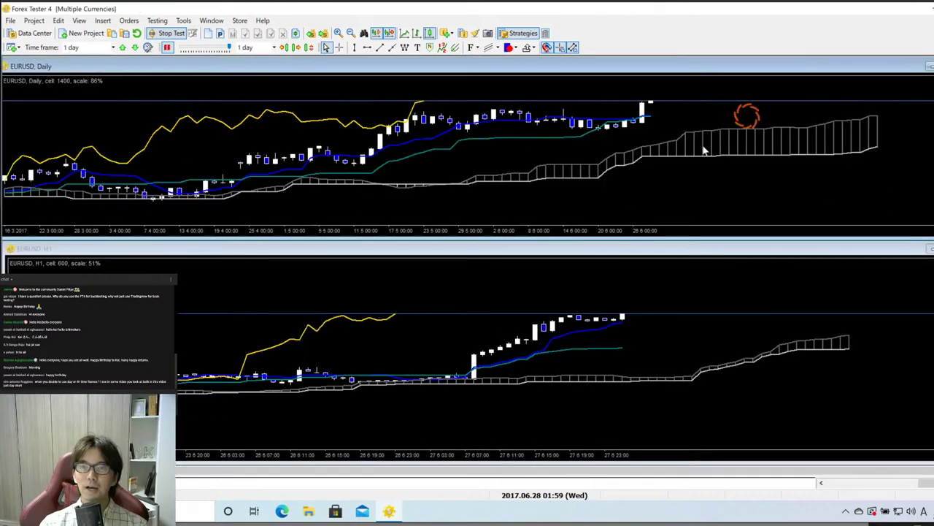
{"action": "left_click", "coordinate": [568, 394]}
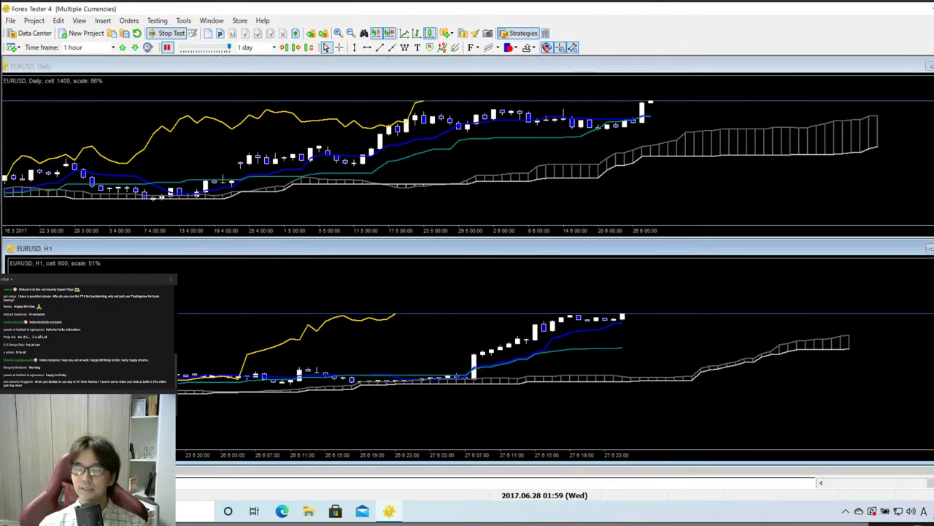
{"action": "double_click", "coordinate": [661, 297]}
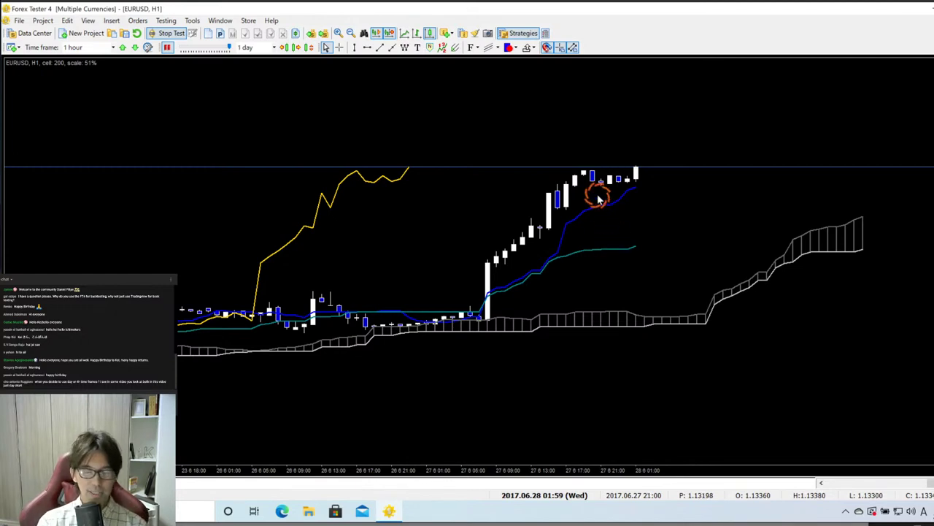
Step: Sketch a trade plan at the latest H1 candle with a B entry line, an SL line below and upward and flat arrows, then clear it
{"action": "key", "text": "alt"}
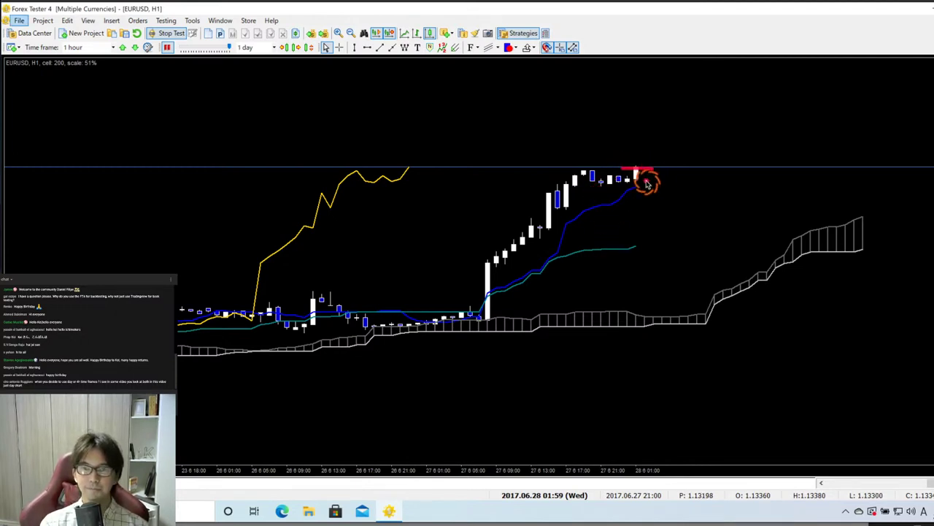
{"action": "mouse_move", "coordinate": [668, 155]}
{"action": "left_mouse_down"}
{"action": "mouse_move", "coordinate": [680, 177]}
{"action": "mouse_move", "coordinate": [669, 179]}
{"action": "left_mouse_up"}
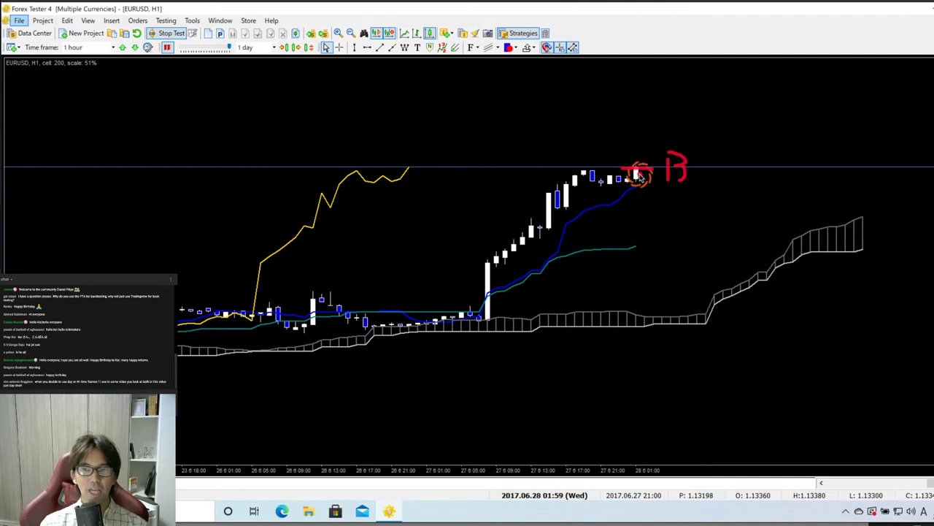
{"action": "mouse_move", "coordinate": [596, 193]}
{"action": "left_mouse_down"}
{"action": "mouse_move", "coordinate": [664, 192]}
{"action": "mouse_move", "coordinate": [678, 207]}
{"action": "left_mouse_up"}
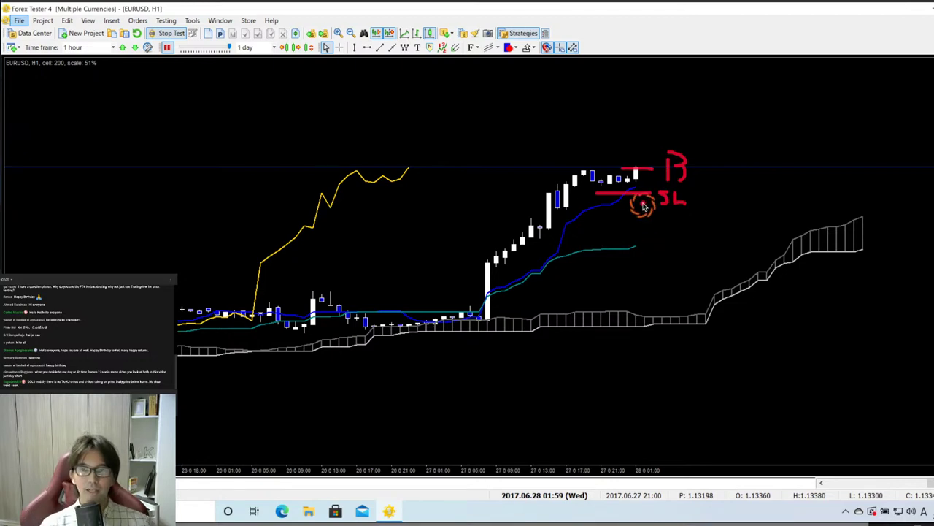
{"action": "mouse_move", "coordinate": [637, 172]}
{"action": "left_mouse_down"}
{"action": "mouse_move", "coordinate": [687, 115]}
{"action": "mouse_move", "coordinate": [698, 121]}
{"action": "left_mouse_up"}
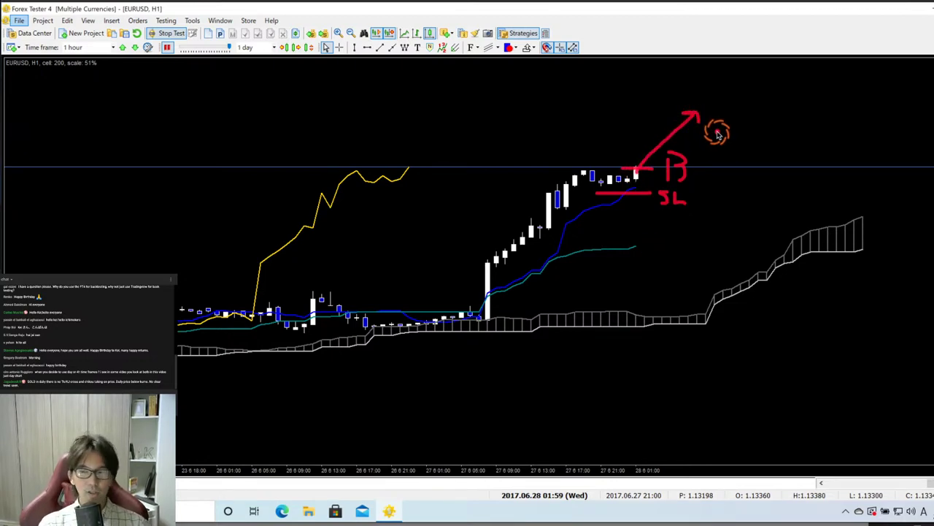
{"action": "mouse_move", "coordinate": [705, 106]}
{"action": "left_mouse_down"}
{"action": "mouse_move", "coordinate": [763, 106]}
{"action": "mouse_move", "coordinate": [768, 119]}
{"action": "left_mouse_up"}
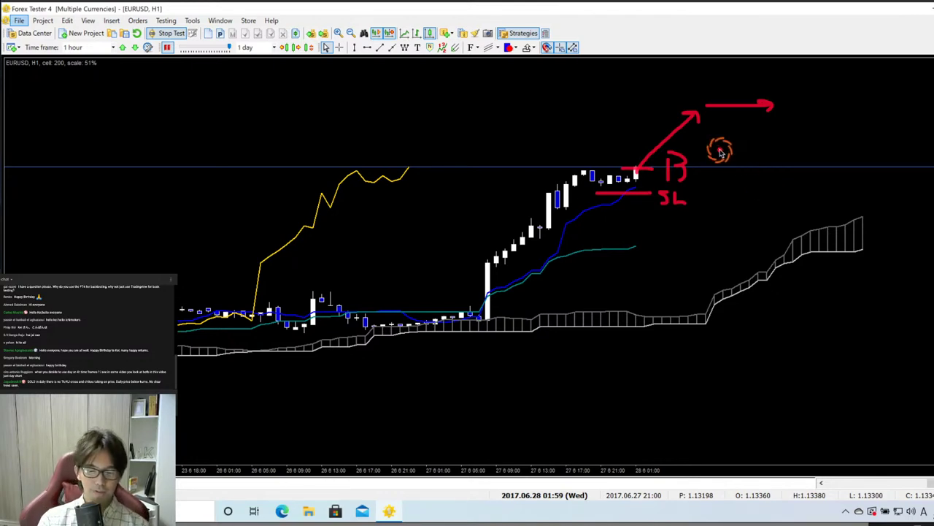
{"action": "key", "text": "Escape"}
Step: Refer back to the timeframe table, return to Forex Tester, and advance the EURUSD H1 chart seven one-hour candles to 2017.06.28 08:59
{"action": "key", "text": "alt+Tab"}
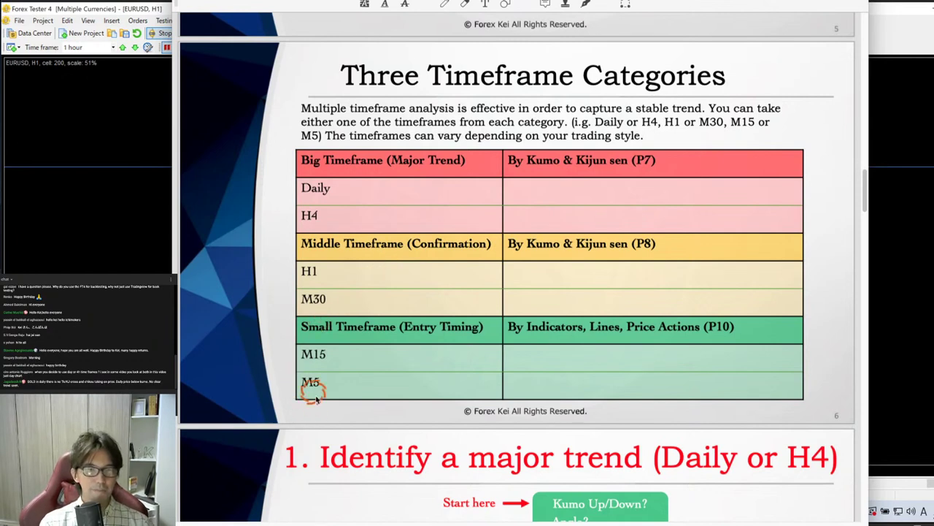
{"action": "left_click", "coordinate": [99, 235]}
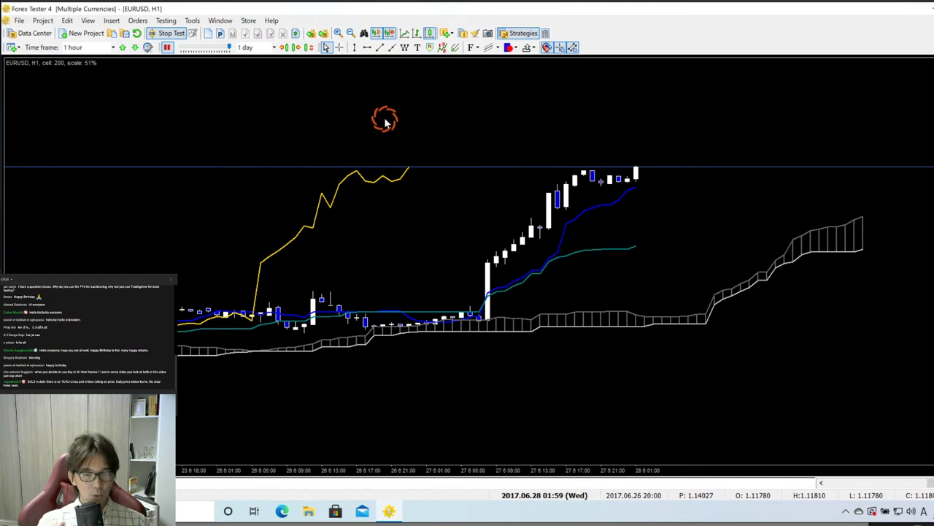
{"action": "left_click", "coordinate": [296, 48]}
{"action": "left_click", "coordinate": [297, 49]}
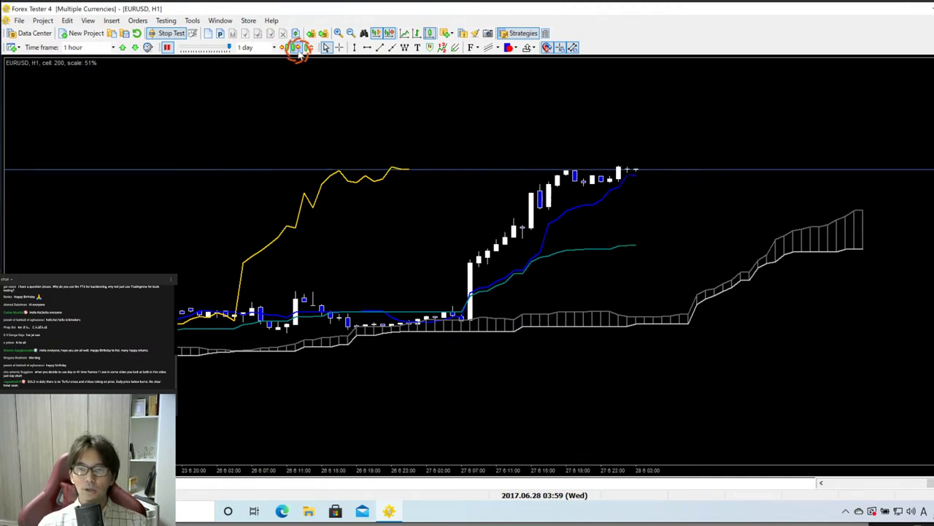
{"action": "left_click", "coordinate": [297, 48]}
{"action": "left_click", "coordinate": [296, 48]}
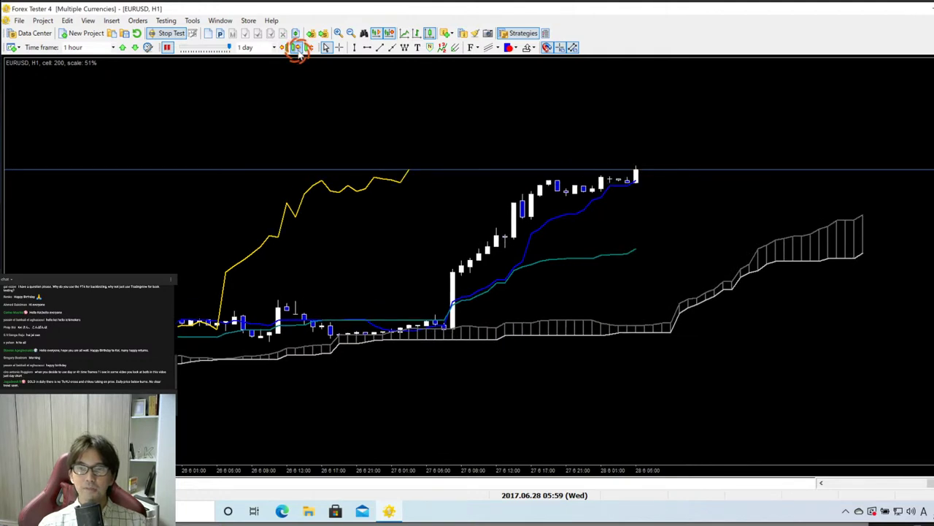
{"action": "left_click", "coordinate": [297, 48]}
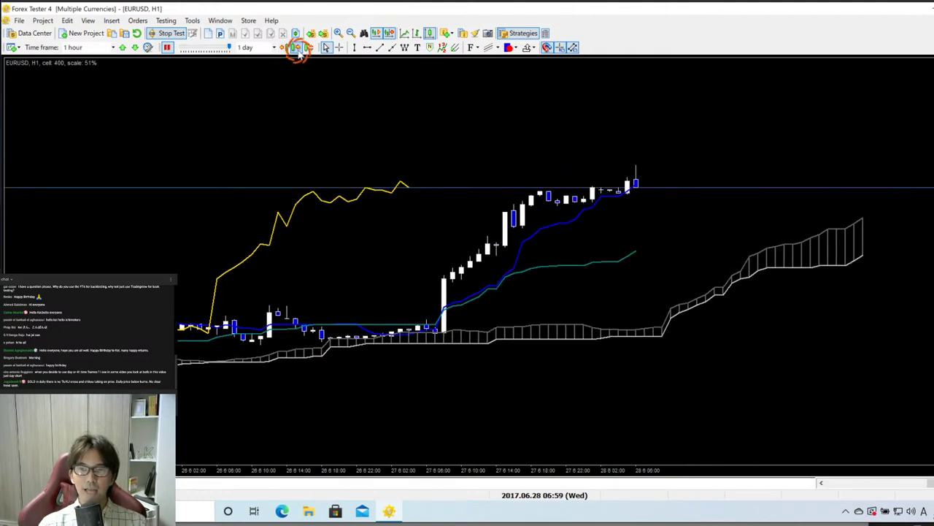
{"action": "left_click", "coordinate": [296, 48]}
{"action": "left_click", "coordinate": [298, 50]}
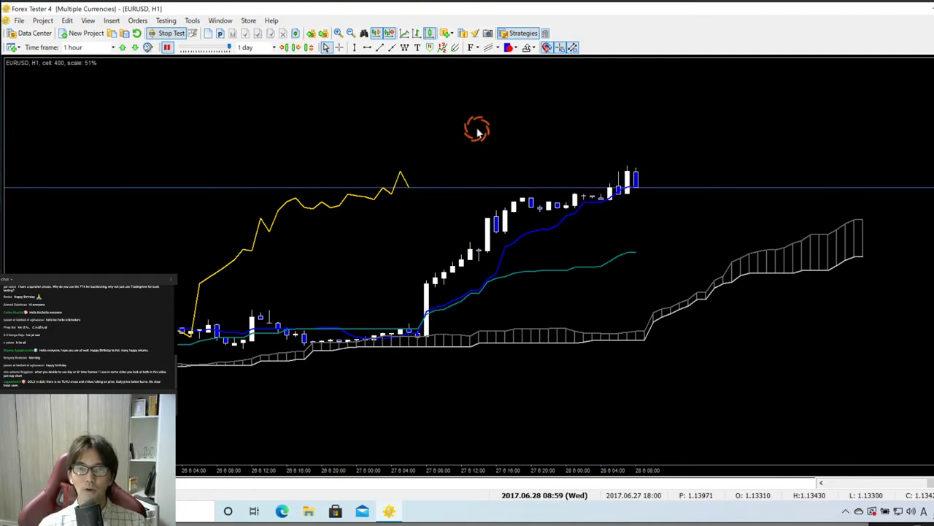
Step: Place two horizontal lines on the EURUSD H1 chart, one just above and one just below the recent sideways candles
{"action": "left_click", "coordinate": [367, 47]}
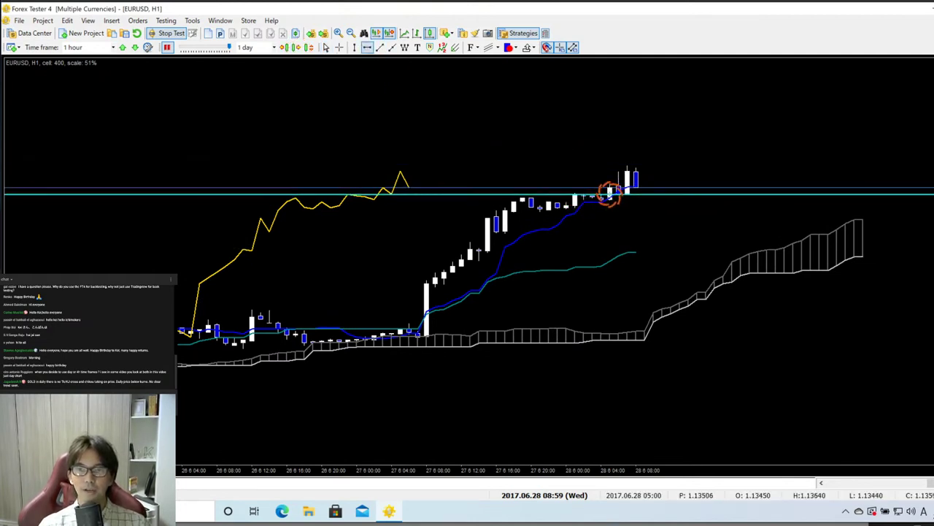
{"action": "left_click", "coordinate": [609, 193]}
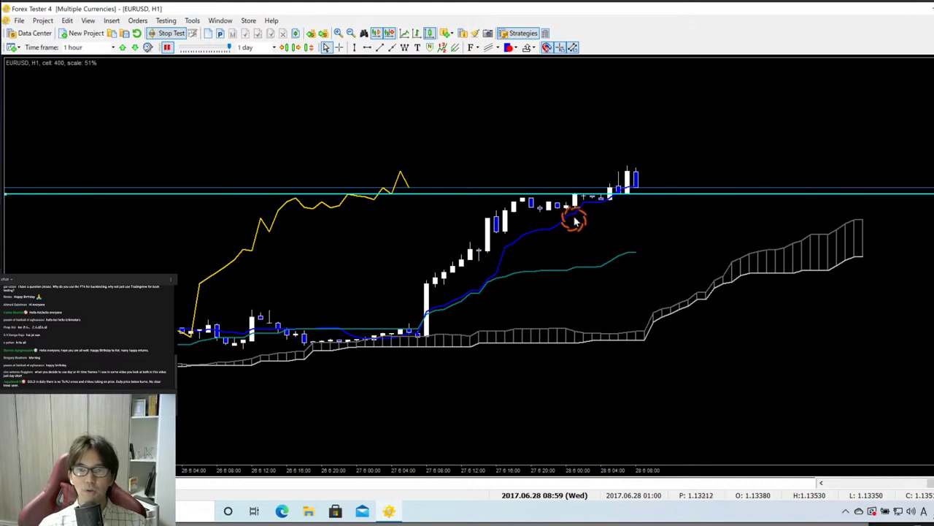
{"action": "left_click", "coordinate": [368, 49]}
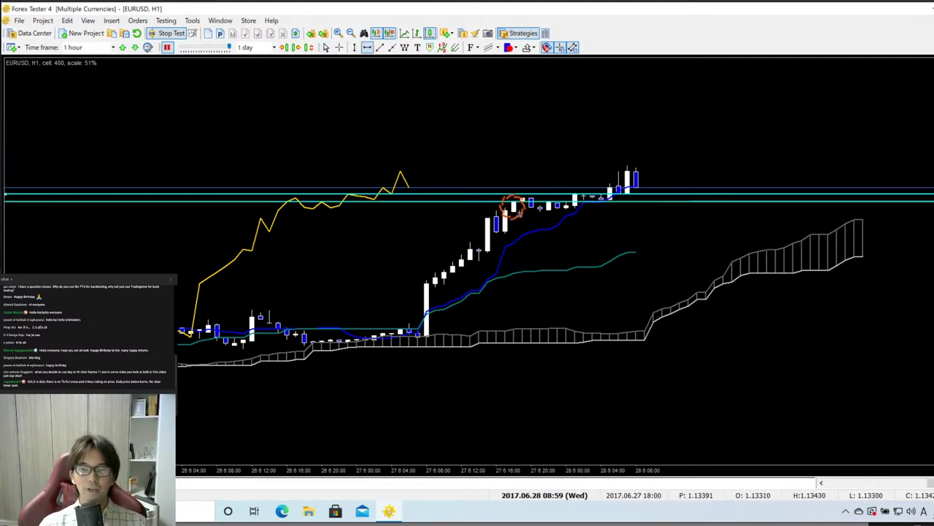
{"action": "left_click", "coordinate": [576, 214]}
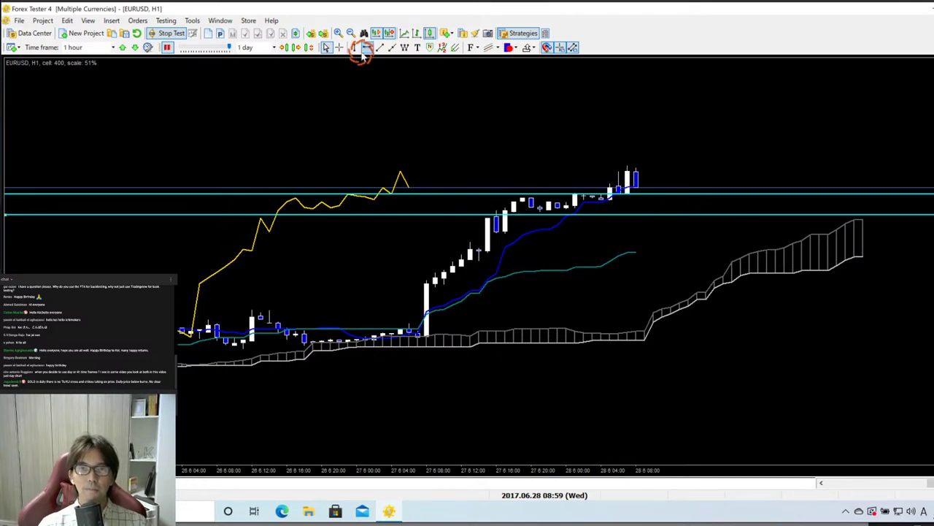
Step: Advance the EURUSD H1 chart four one-hour candles to 2017.06.28 12:59
{"action": "left_click", "coordinate": [296, 47]}
{"action": "left_click", "coordinate": [297, 48]}
{"action": "left_click", "coordinate": [296, 48]}
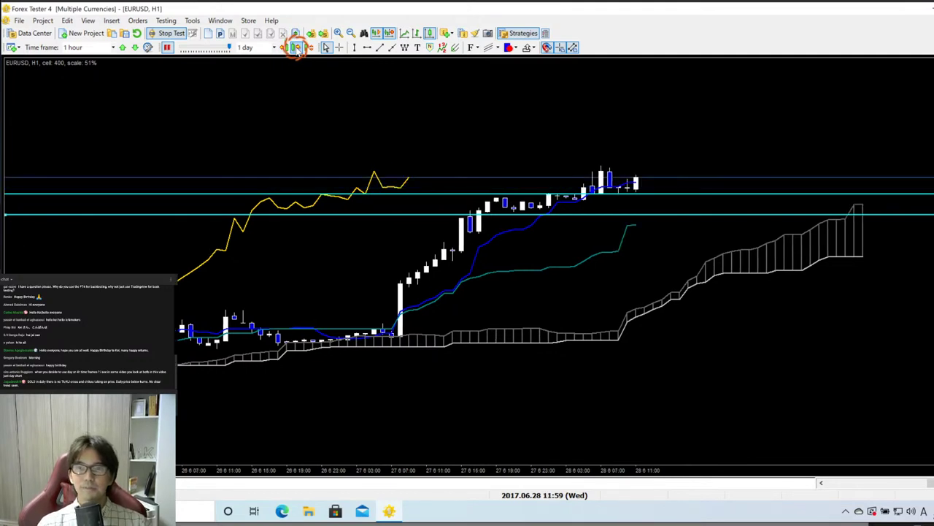
{"action": "left_click", "coordinate": [296, 48]}
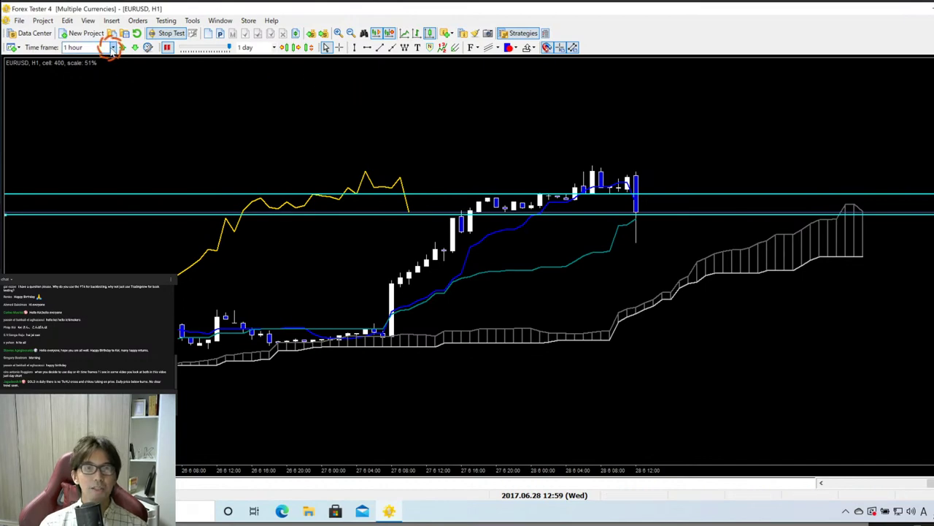
Step: Examine the latest candles on the maximized EURUSD daily chart, then return to the view with both charts
{"action": "left_click", "coordinate": [113, 47]}
{"action": "left_click", "coordinate": [495, 118]}
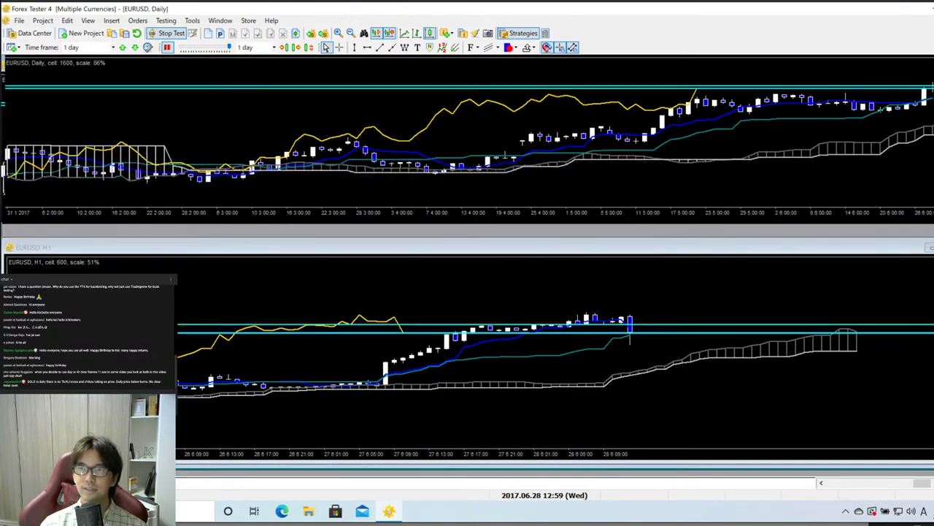
{"action": "left_click_drag", "start_coordinate": [825, 188], "coordinate": [480, 215]}
{"action": "left_click", "coordinate": [589, 222]}
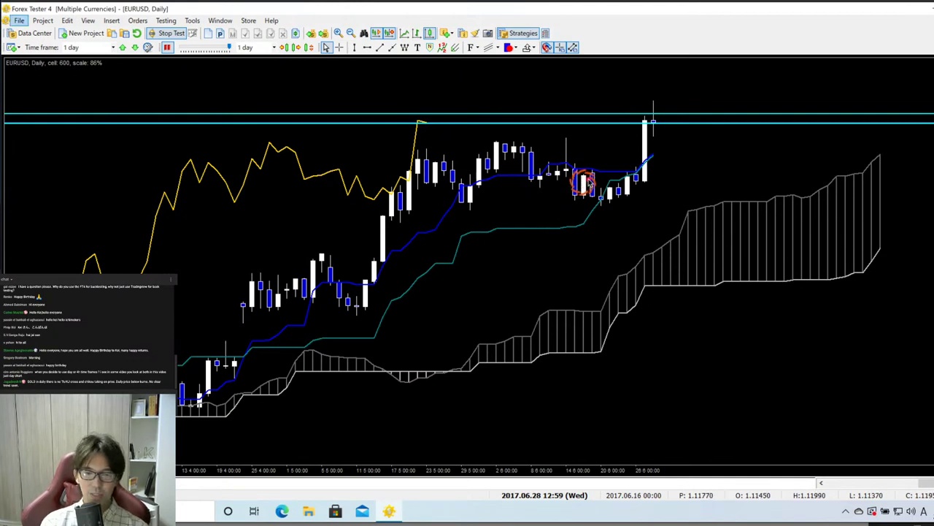
{"action": "left_click_drag", "start_coordinate": [648, 129], "coordinate": [714, 78]}
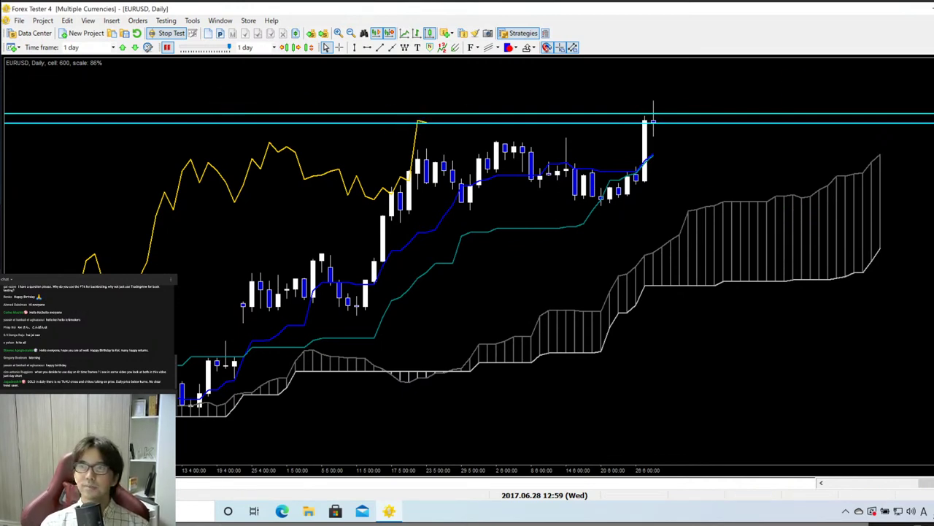
{"action": "left_click", "coordinate": [767, 292]}
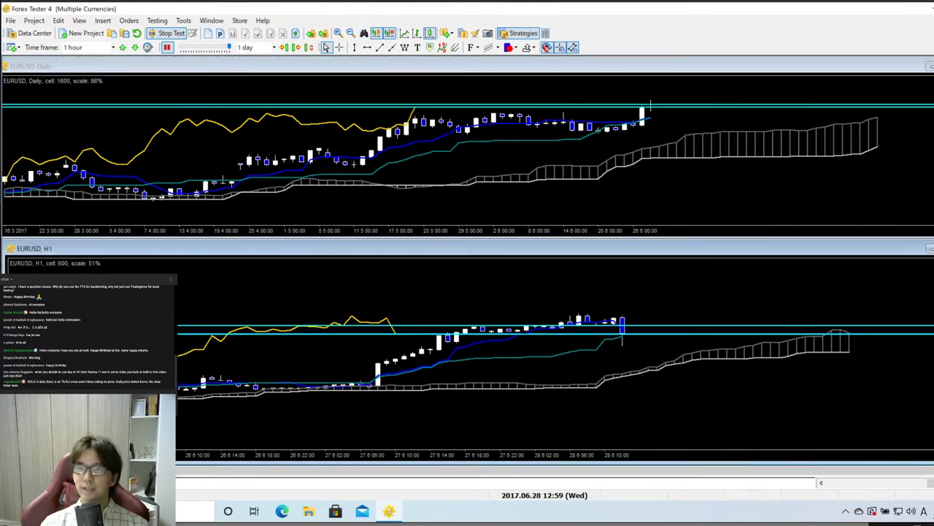
Step: Maximize the EURUSD H1 chart and delete both horizontal lines
{"action": "double_click", "coordinate": [633, 248]}
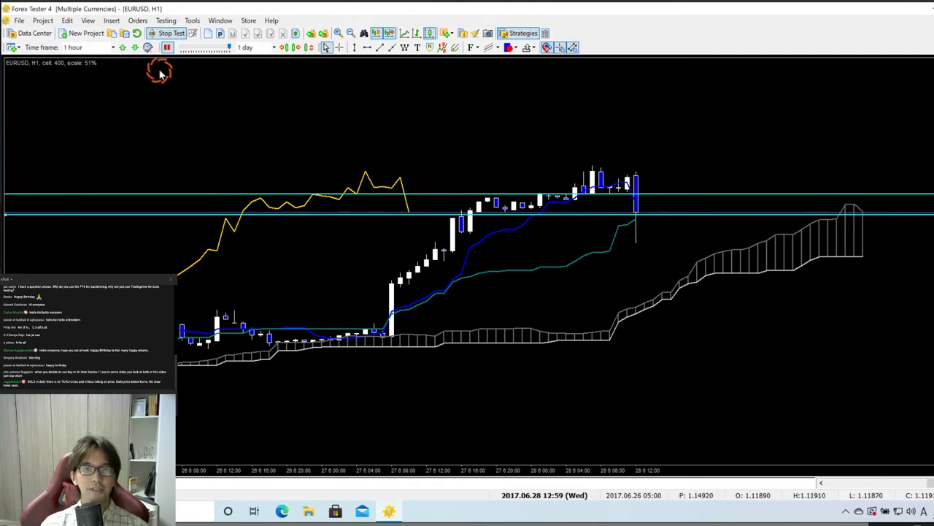
{"action": "right_click", "coordinate": [425, 195]}
{"action": "left_click", "coordinate": [437, 225]}
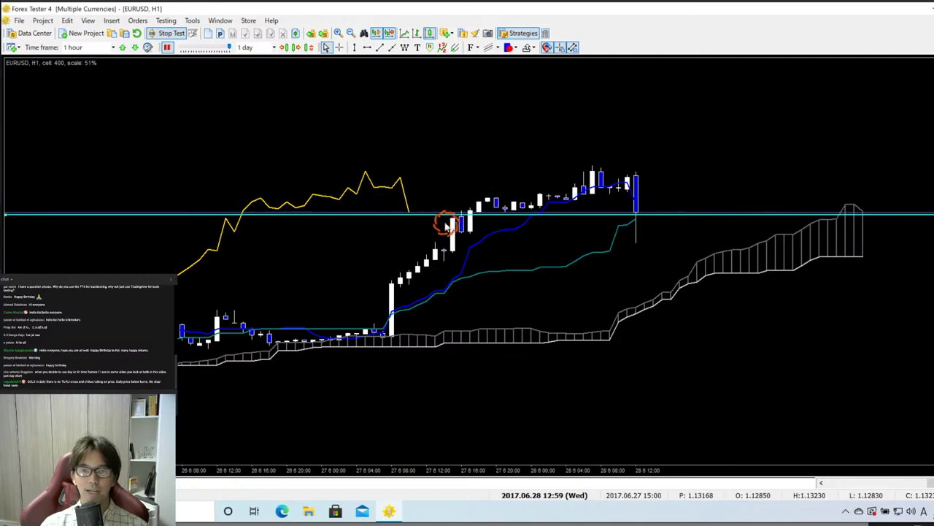
{"action": "right_click", "coordinate": [431, 217]}
{"action": "left_click", "coordinate": [438, 244]}
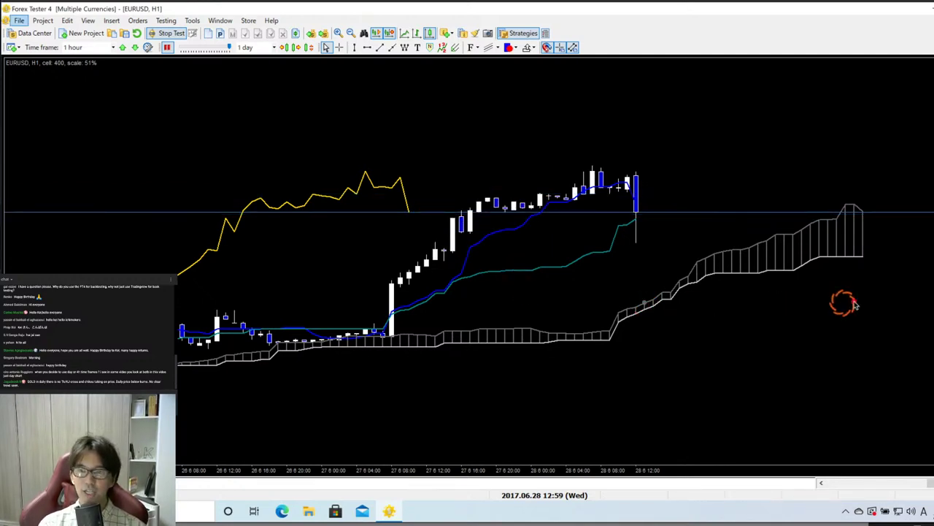
Step: Draw flat, curved and upward arrows around the H1 chart's future cloud and an upward arrow at the Kijun line, then clear them
{"action": "left_click_drag", "start_coordinate": [821, 276], "coordinate": [869, 277]}
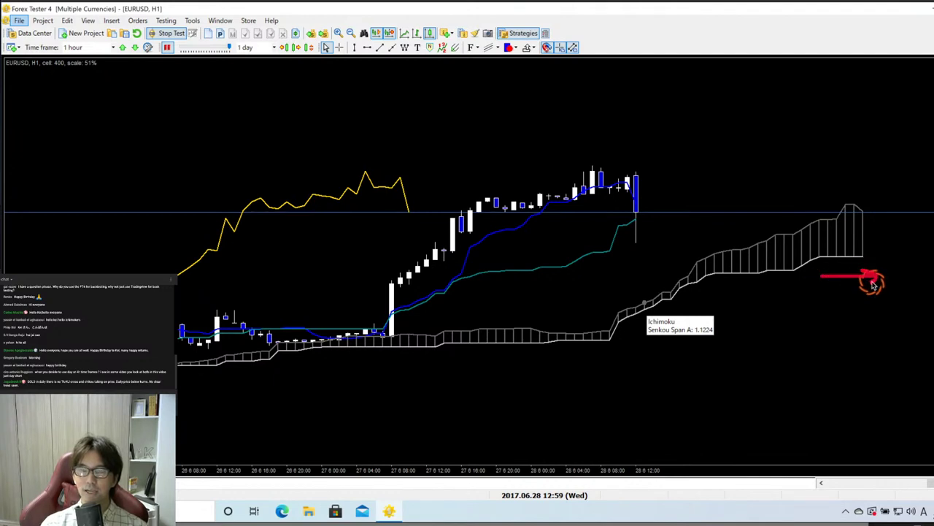
{"action": "left_click", "coordinate": [863, 281]}
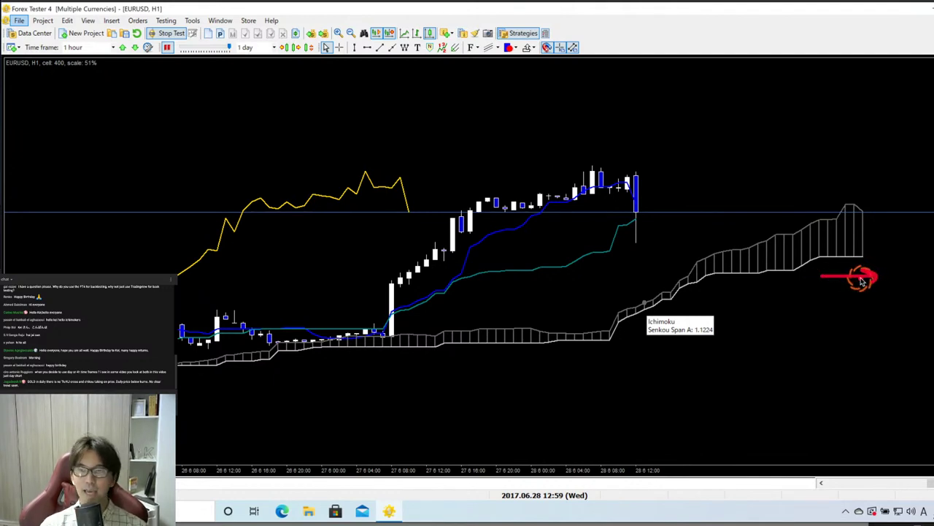
{"action": "mouse_move", "coordinate": [817, 202]}
{"action": "left_mouse_down"}
{"action": "mouse_move", "coordinate": [855, 182]}
{"action": "mouse_move", "coordinate": [873, 196]}
{"action": "left_mouse_up"}
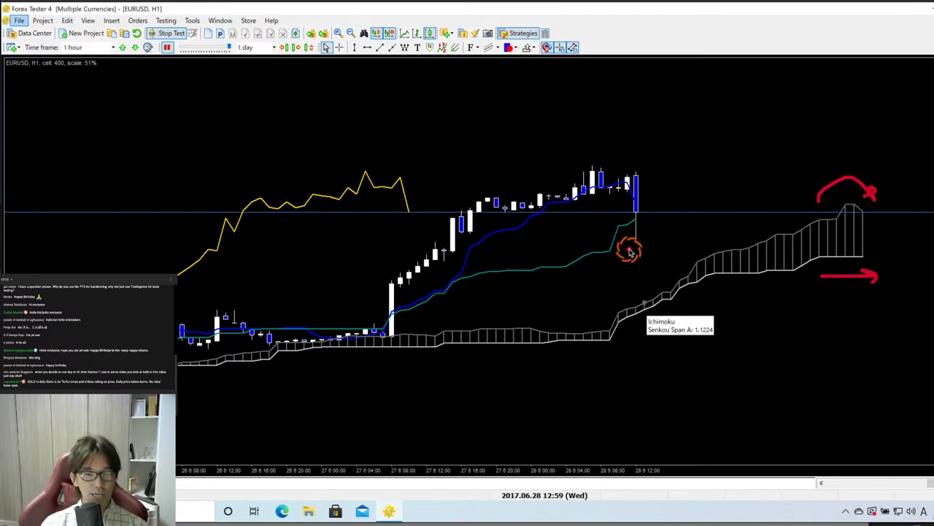
{"action": "mouse_move", "coordinate": [621, 252]}
{"action": "left_mouse_down"}
{"action": "mouse_move", "coordinate": [657, 219]}
{"action": "mouse_move", "coordinate": [665, 232]}
{"action": "left_mouse_up"}
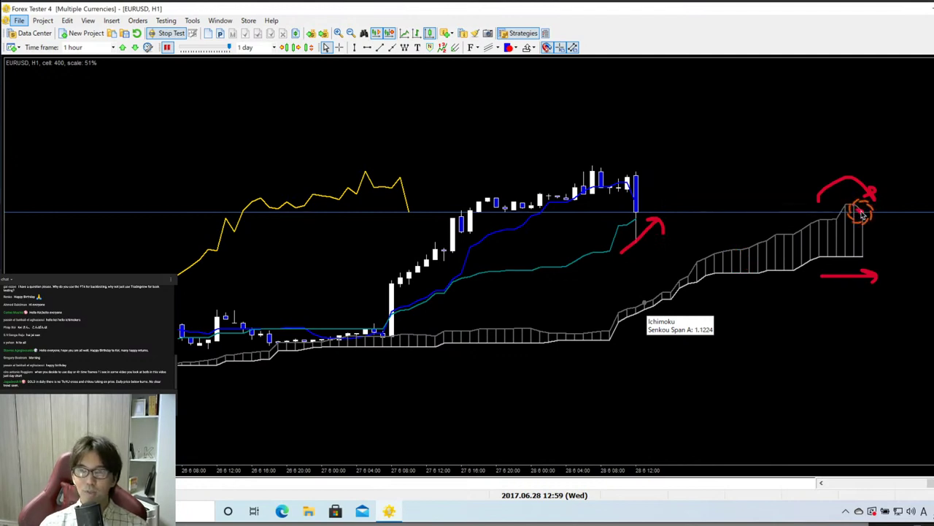
{"action": "left_click_drag", "start_coordinate": [857, 210], "coordinate": [898, 188]}
{"action": "left_click_drag", "start_coordinate": [860, 259], "coordinate": [890, 245]}
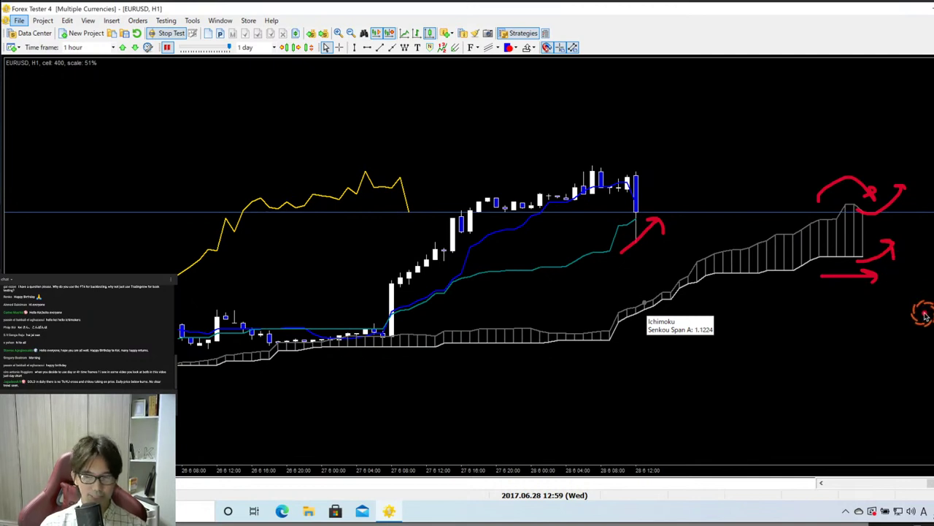
{"action": "key", "text": "Escape"}
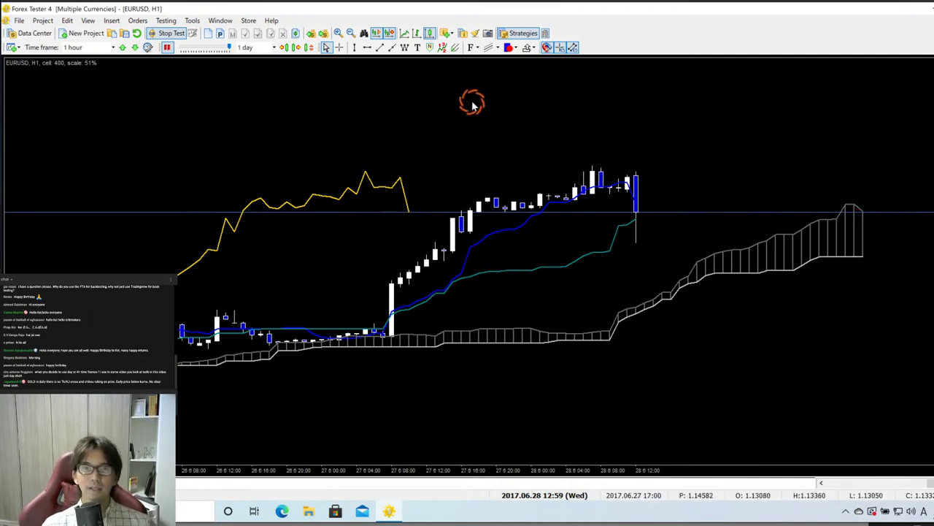
Step: Advance the EURUSD H1 chart thirteen one-hour candles to 2017.06.29 01:59
{"action": "left_click", "coordinate": [294, 48]}
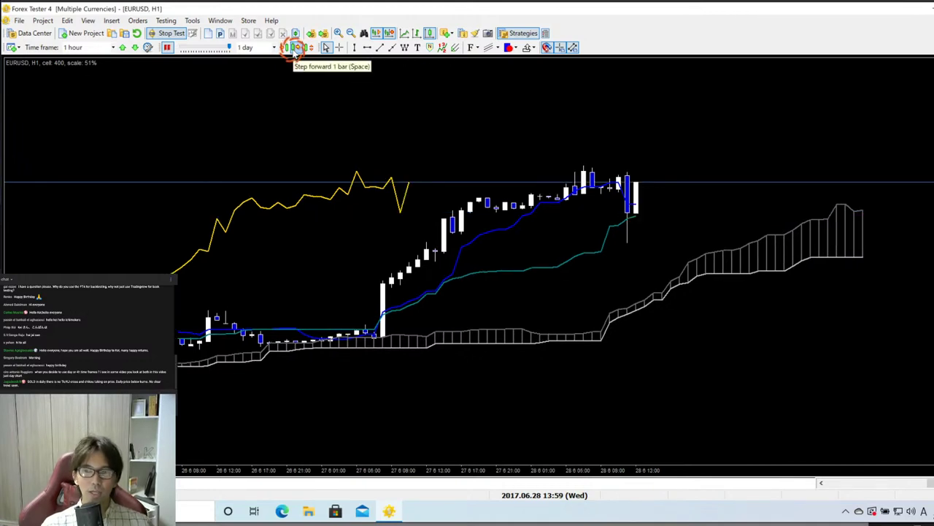
{"action": "left_click", "coordinate": [294, 48]}
{"action": "left_click", "coordinate": [294, 48]}
{"action": "left_click", "coordinate": [294, 49]}
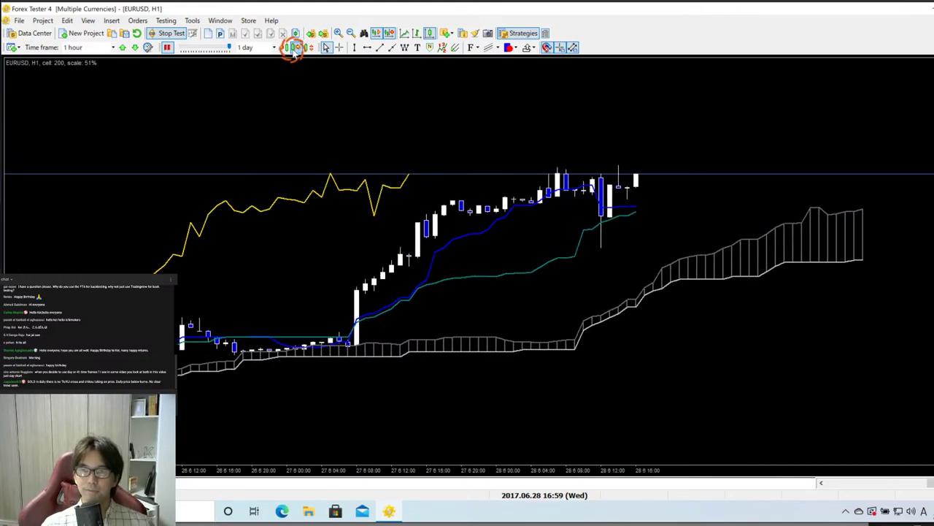
{"action": "left_click", "coordinate": [294, 48]}
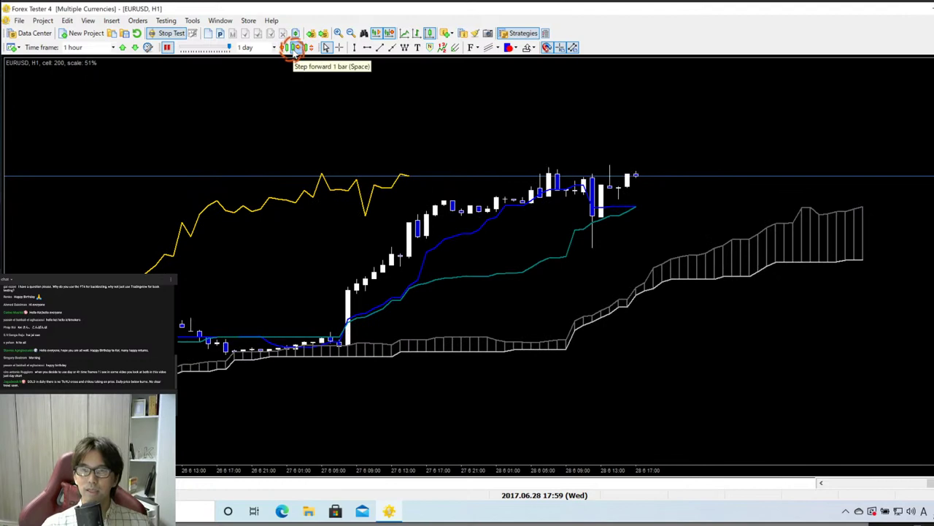
{"action": "left_click", "coordinate": [295, 49]}
{"action": "left_click", "coordinate": [294, 48]}
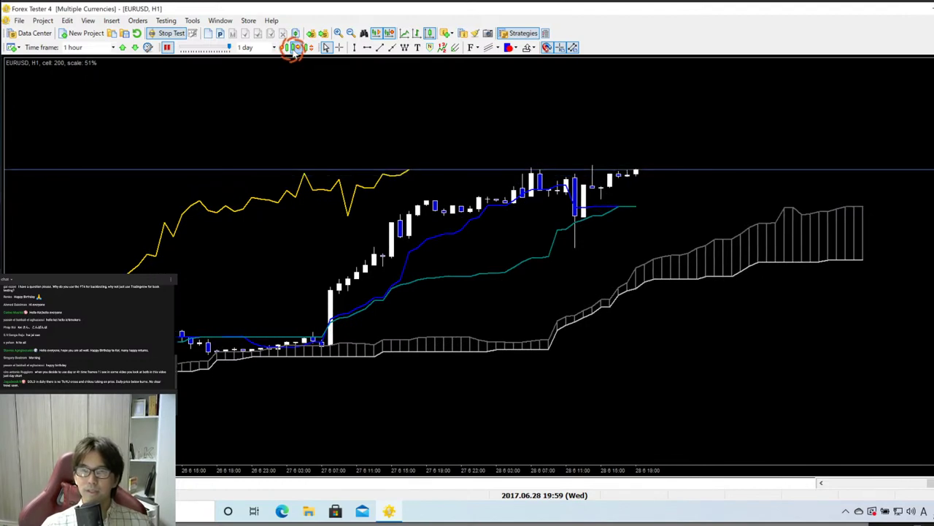
{"action": "left_click", "coordinate": [294, 48]}
{"action": "left_click", "coordinate": [295, 48]}
{"action": "left_click", "coordinate": [294, 48]}
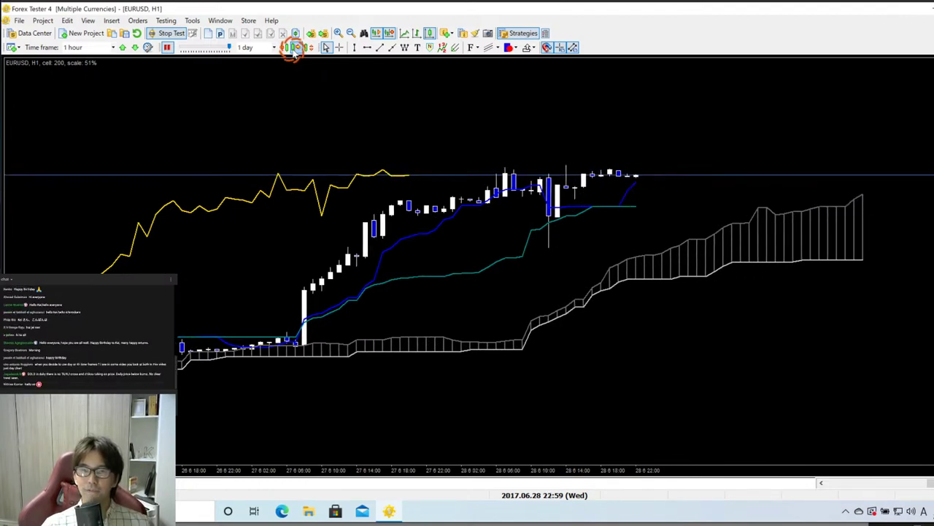
{"action": "left_click", "coordinate": [294, 48]}
{"action": "left_click", "coordinate": [295, 49]}
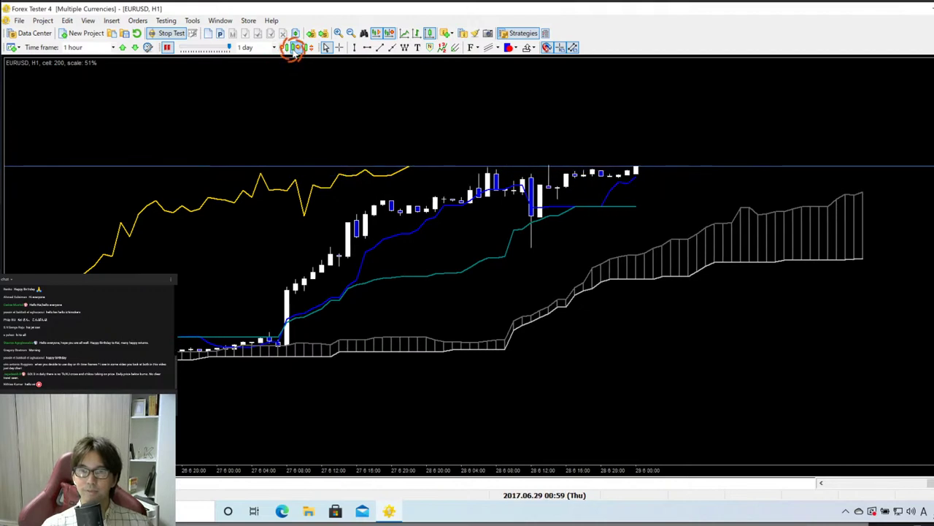
{"action": "left_click", "coordinate": [294, 48]}
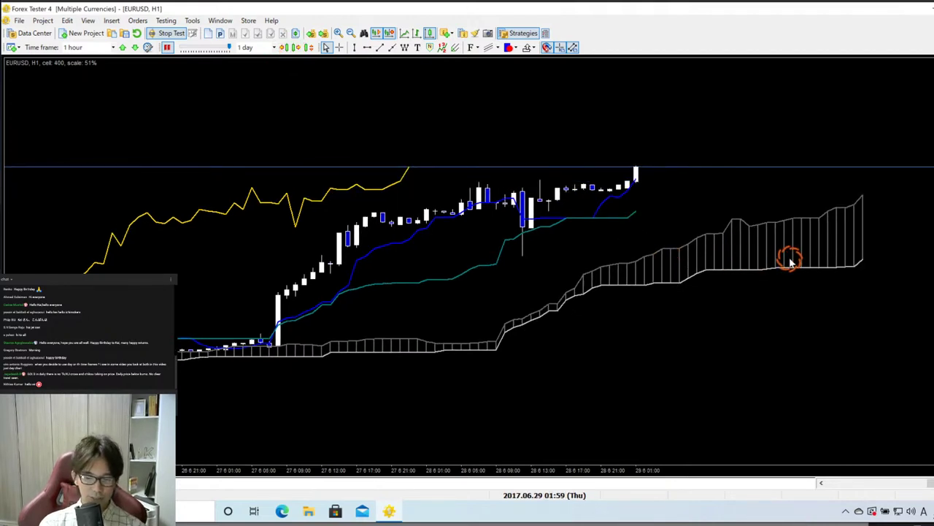
Step: Draw upward arrows below and above the H1 future cloud and beneath the Kijun line's end, then clear them
{"action": "key", "text": "alt"}
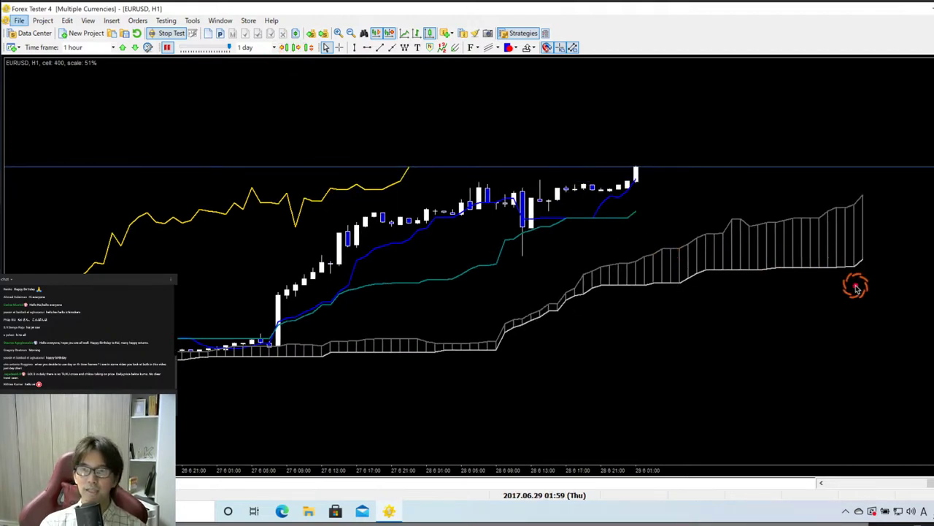
{"action": "left_click_drag", "start_coordinate": [895, 267], "coordinate": [895, 267]}
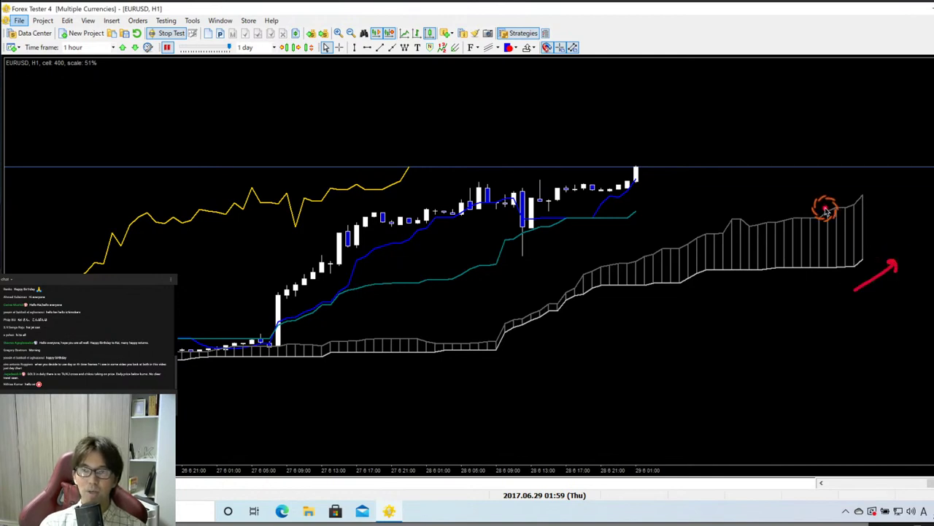
{"action": "mouse_move", "coordinate": [825, 209]}
{"action": "left_mouse_down"}
{"action": "mouse_move", "coordinate": [838, 188]}
{"action": "mouse_move", "coordinate": [857, 191]}
{"action": "left_mouse_up"}
{"action": "mouse_move", "coordinate": [636, 240]}
{"action": "left_mouse_down"}
{"action": "mouse_move", "coordinate": [664, 223]}
{"action": "mouse_move", "coordinate": [654, 221]}
{"action": "mouse_move", "coordinate": [669, 239]}
{"action": "left_mouse_up"}
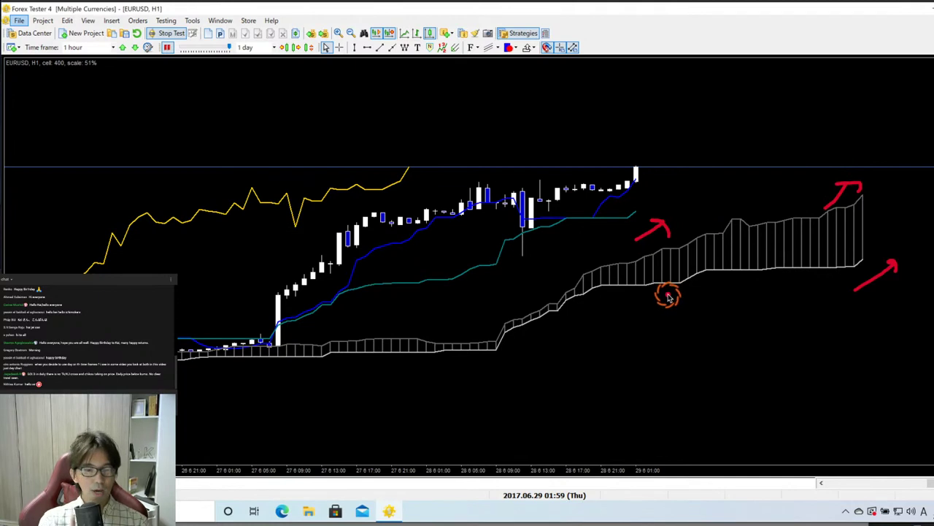
{"action": "key", "text": "Escape"}
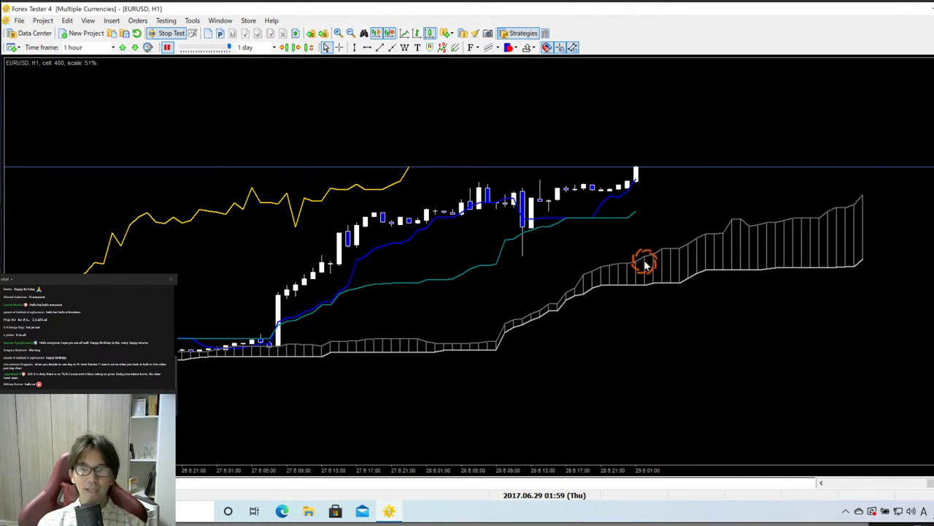
Step: Examine the trend on the maximized EURUSD daily chart, then return to the view with both charts
{"action": "left_click", "coordinate": [926, 58]}
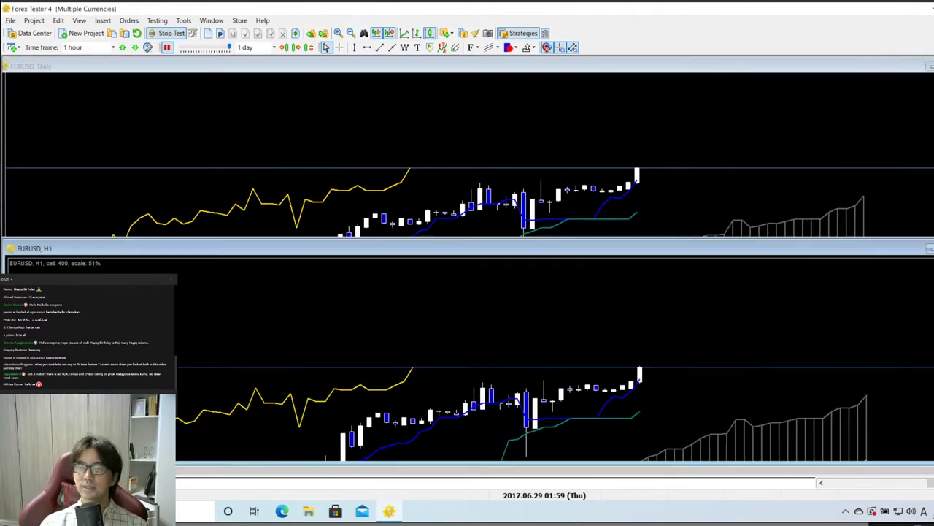
{"action": "left_click", "coordinate": [928, 67]}
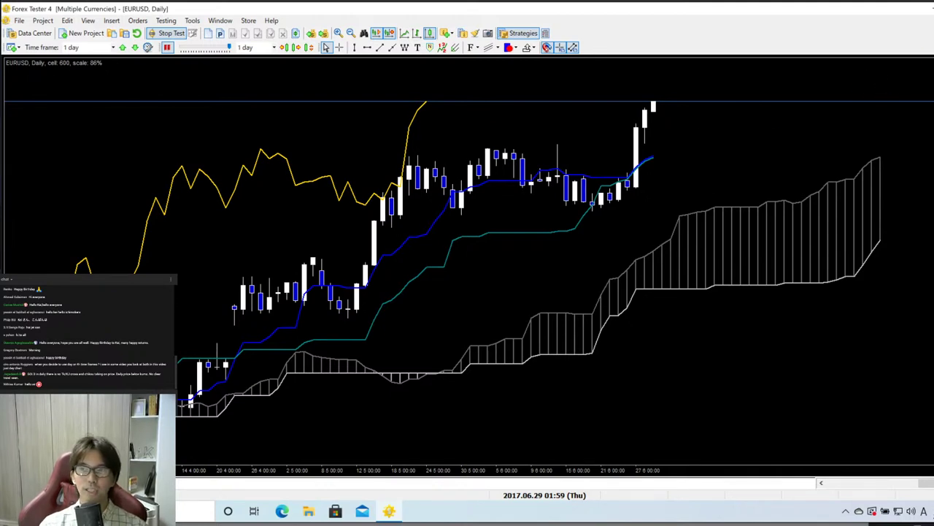
{"action": "left_click", "coordinate": [932, 20]}
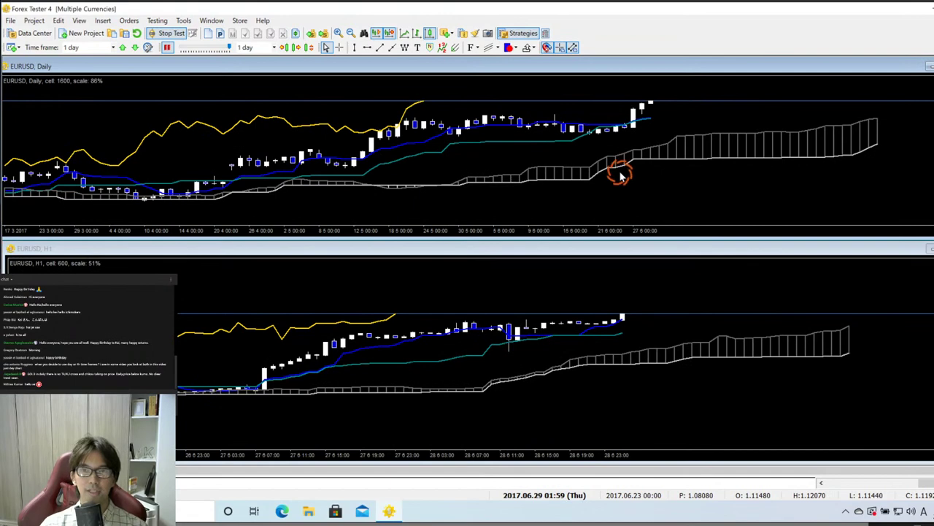
Step: Mark the timeframe slide with upward arrows at the big and middle categories and underline M15 and M5, then clear them and return to the charts
{"action": "key", "text": "alt+Tab"}
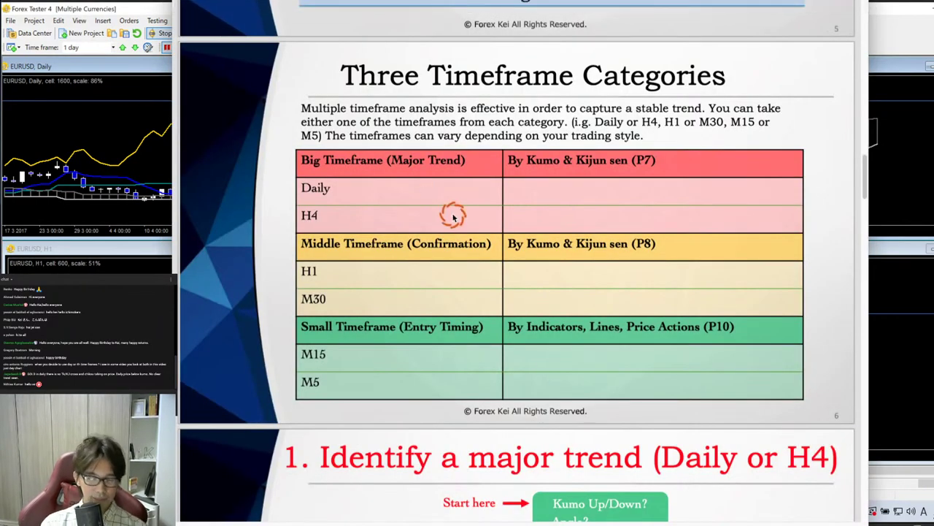
{"action": "left_click_drag", "start_coordinate": [348, 207], "coordinate": [387, 179]}
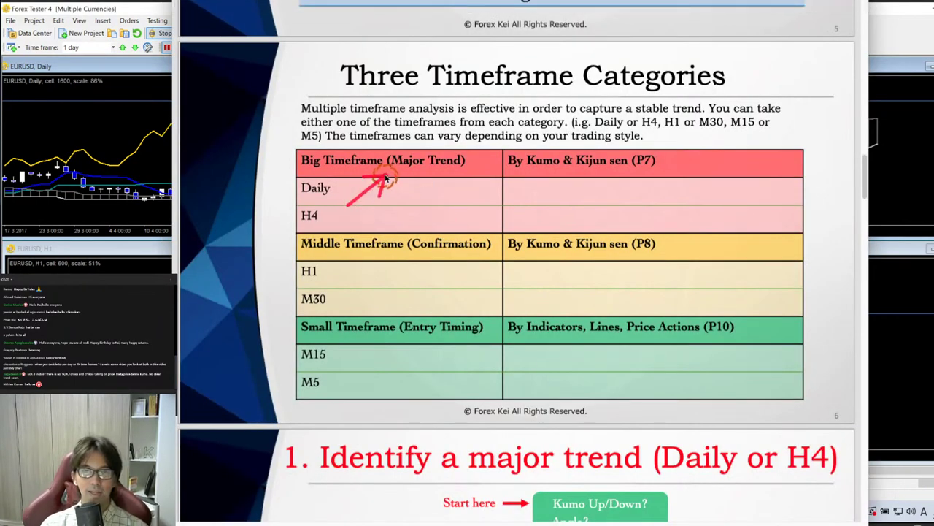
{"action": "left_click_drag", "start_coordinate": [348, 286], "coordinate": [377, 269]}
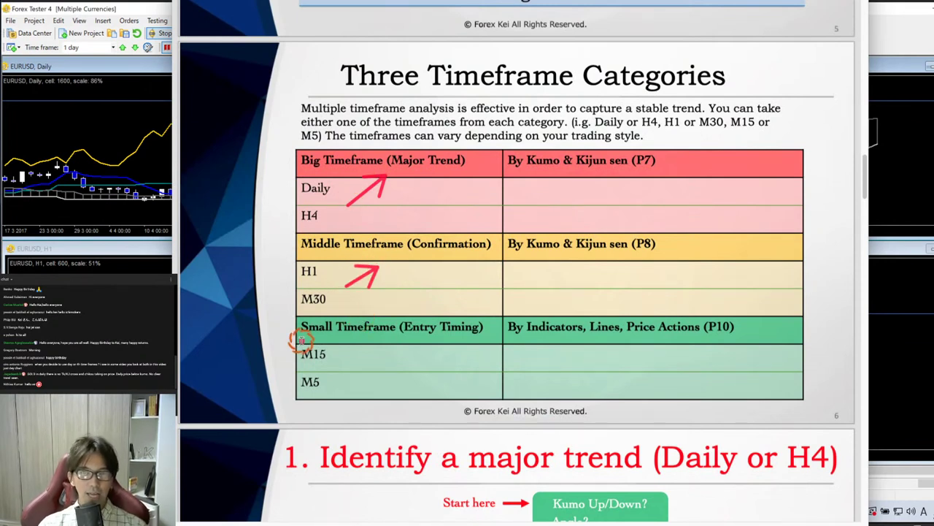
{"action": "mouse_move", "coordinate": [298, 368]}
{"action": "left_mouse_down"}
{"action": "mouse_move", "coordinate": [323, 365]}
{"action": "mouse_move", "coordinate": [334, 395]}
{"action": "left_mouse_up"}
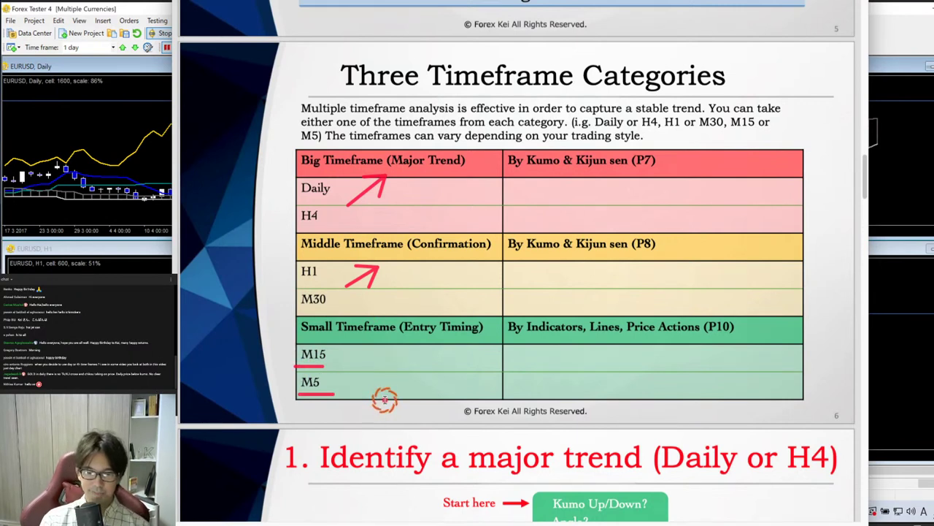
{"action": "key", "text": "Escape"}
{"action": "left_click", "coordinate": [871, 219]}
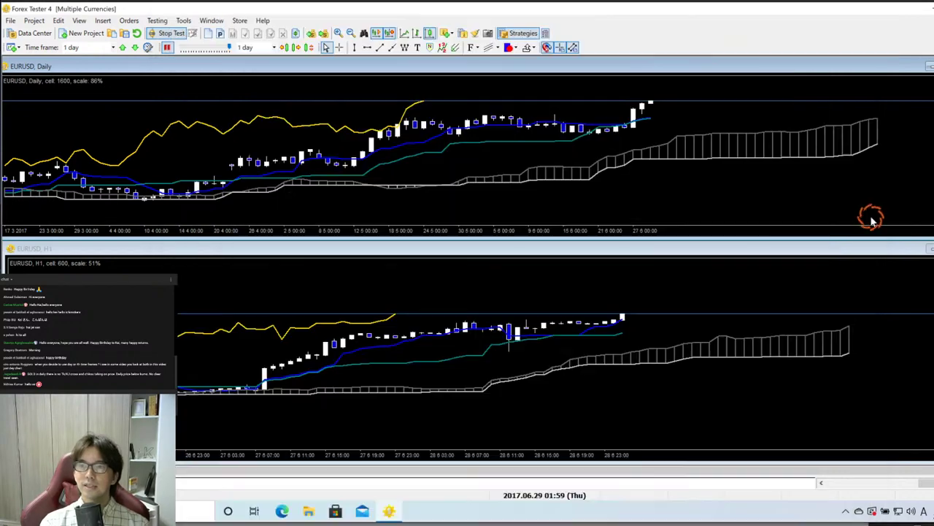
Step: Maximize the EURUSD H1 chart and draw horizontal lines at the latest candle's high and just below the preceding small candles
{"action": "left_click", "coordinate": [897, 287]}
{"action": "left_click", "coordinate": [929, 248]}
{"action": "left_click", "coordinate": [635, 179]}
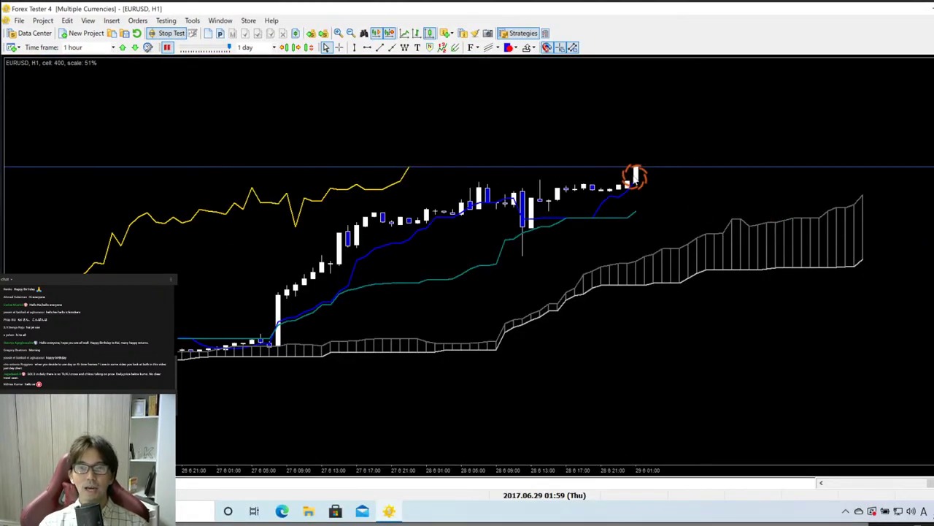
{"action": "left_click", "coordinate": [367, 47]}
{"action": "left_click", "coordinate": [659, 171]}
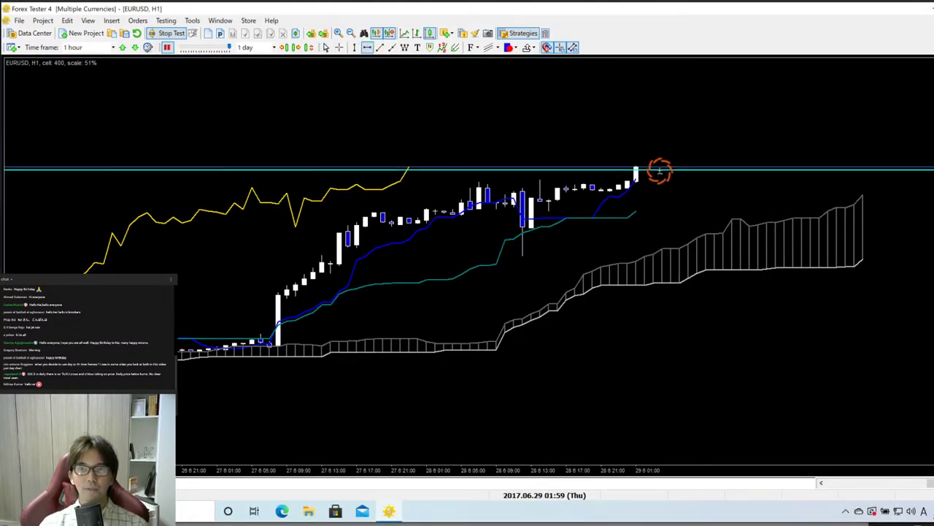
{"action": "left_click_drag", "start_coordinate": [660, 172], "coordinate": [659, 167]}
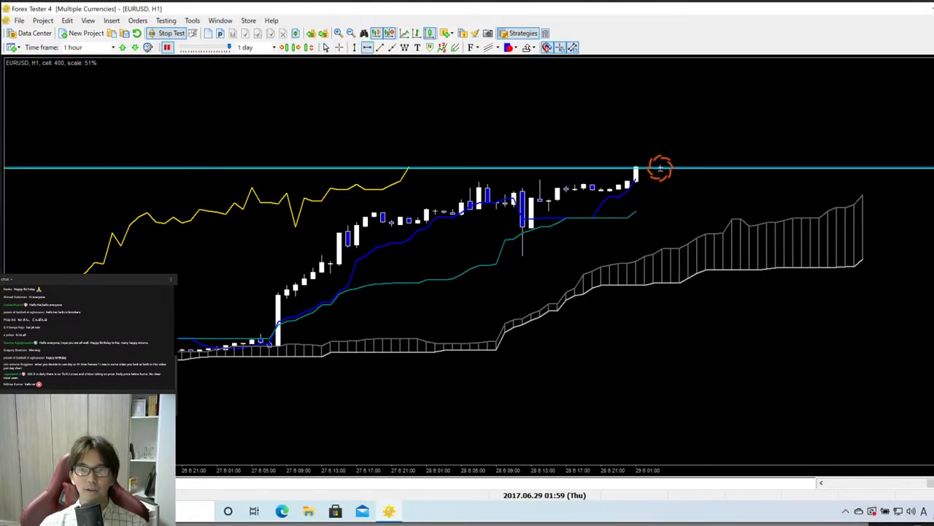
{"action": "left_click", "coordinate": [367, 48]}
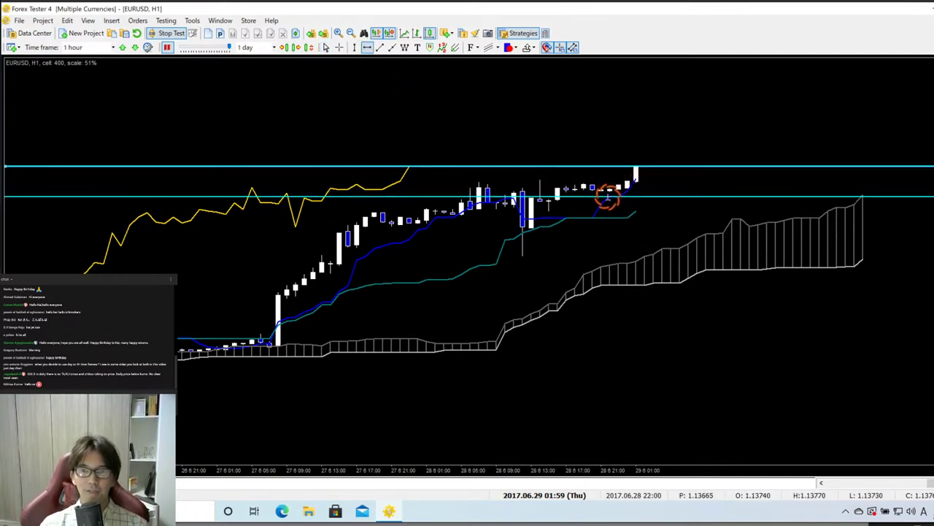
{"action": "left_click", "coordinate": [608, 196]}
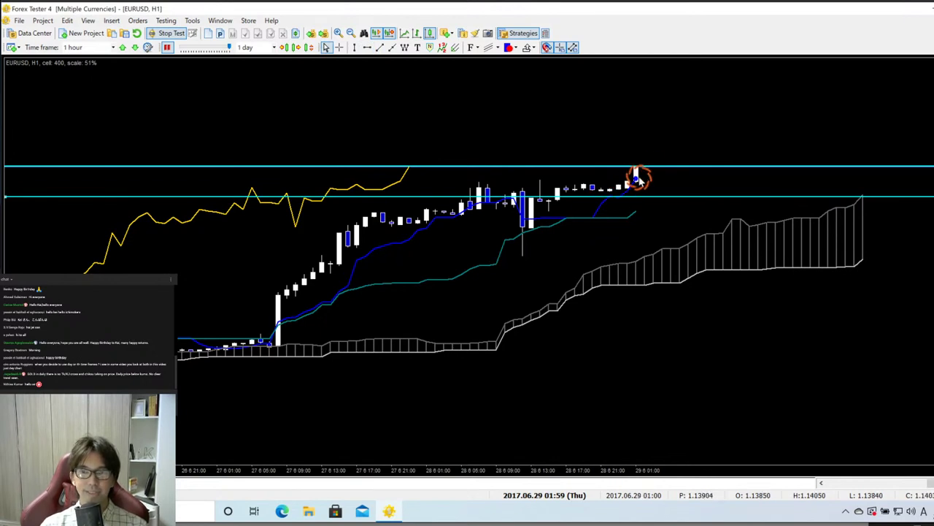
Step: Advance the EURUSD H1 chart seven one-hour candles to 2017.06.29 08:59
{"action": "left_click", "coordinate": [296, 48]}
{"action": "left_click", "coordinate": [296, 47]}
{"action": "left_click", "coordinate": [296, 48]}
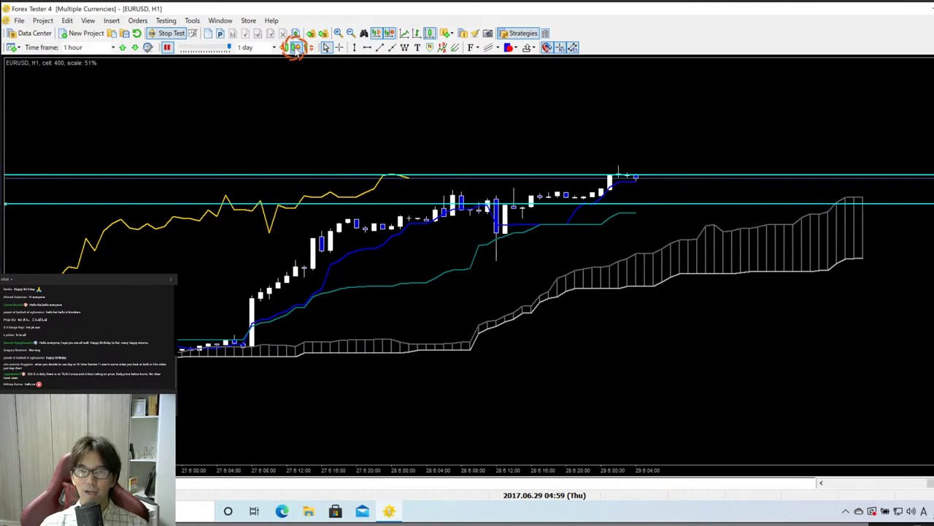
{"action": "left_click", "coordinate": [296, 48]}
{"action": "left_click", "coordinate": [295, 48]}
{"action": "left_click", "coordinate": [296, 48]}
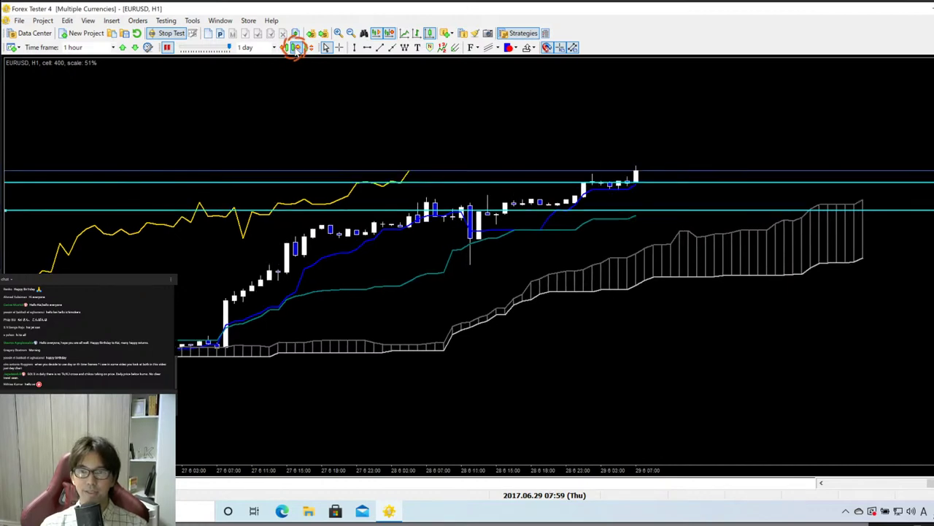
{"action": "left_click", "coordinate": [296, 48]}
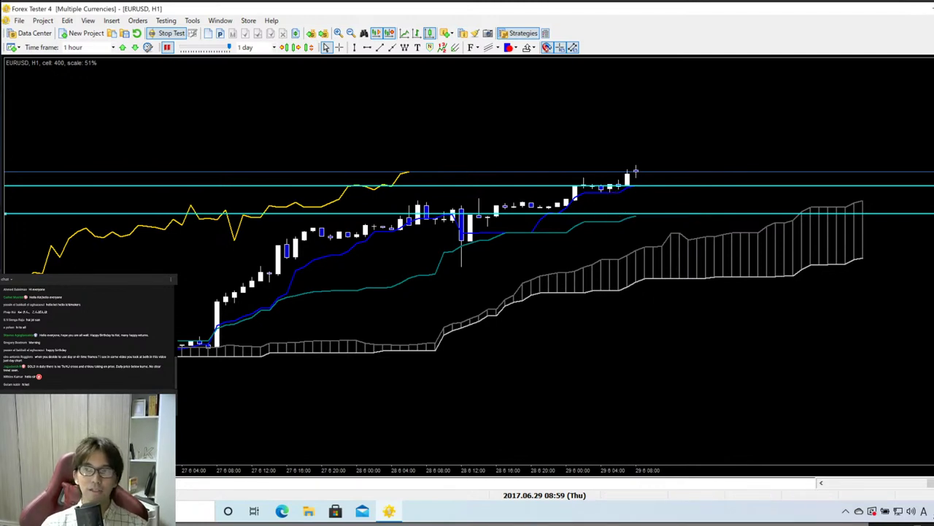
Step: Check the trend on the maximized EURUSD daily chart, then return to the maximized H1 chart
{"action": "left_click", "coordinate": [802, 176]}
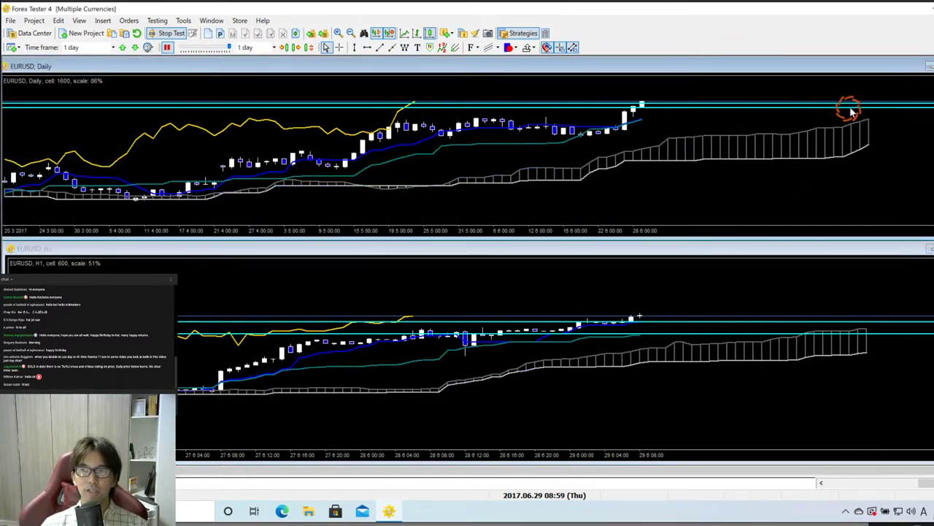
{"action": "double_click", "coordinate": [813, 150]}
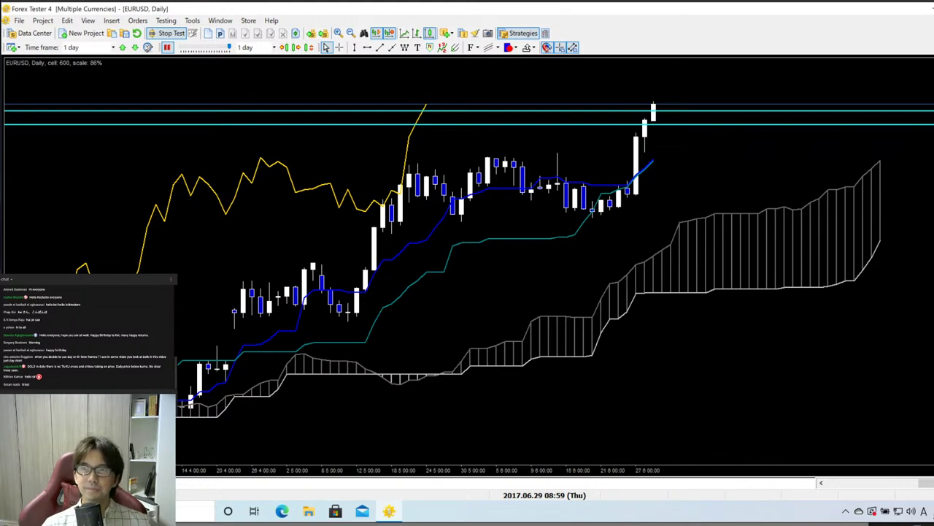
{"action": "left_click", "coordinate": [809, 265]}
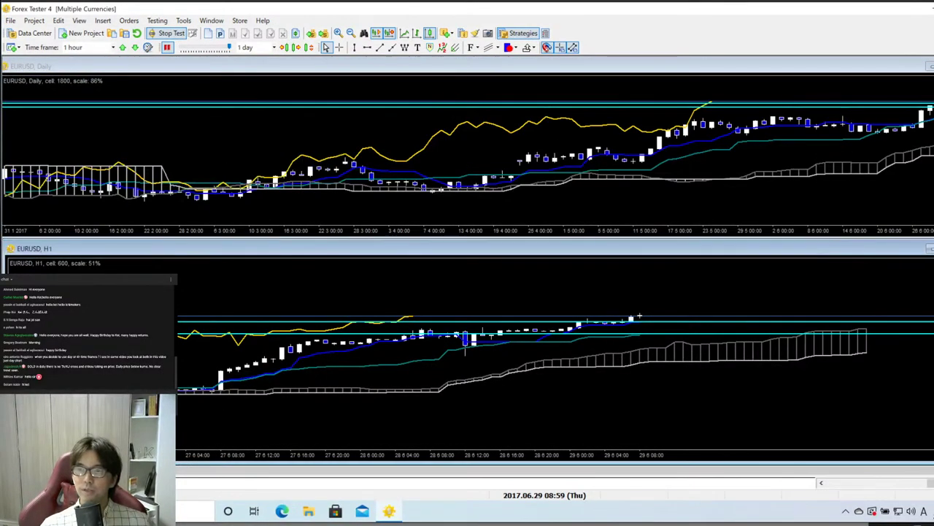
{"action": "double_click", "coordinate": [625, 249]}
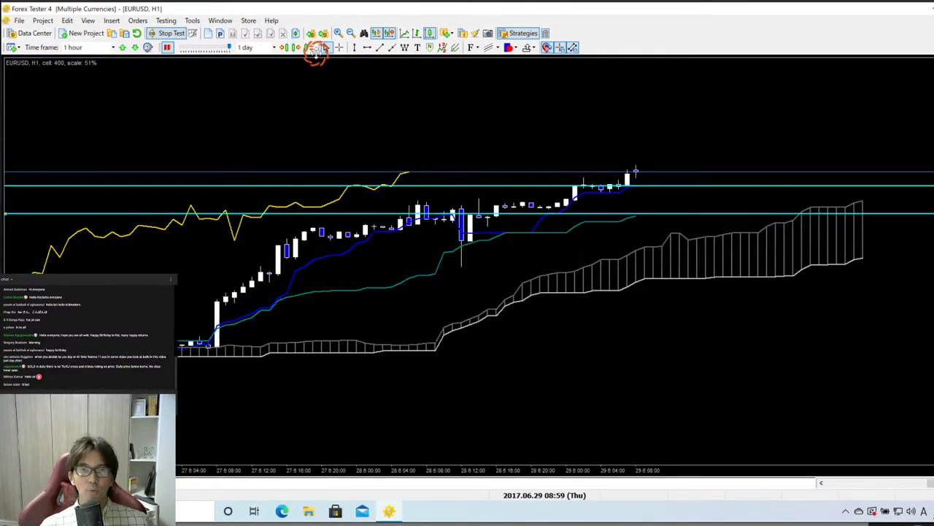
Step: Advance the H1 chart thirteen candles to 2017.06.29 21:59 and raise the lower horizontal line to the upper one
{"action": "left_click", "coordinate": [297, 48]}
{"action": "left_click", "coordinate": [296, 47]}
{"action": "left_click", "coordinate": [296, 48]}
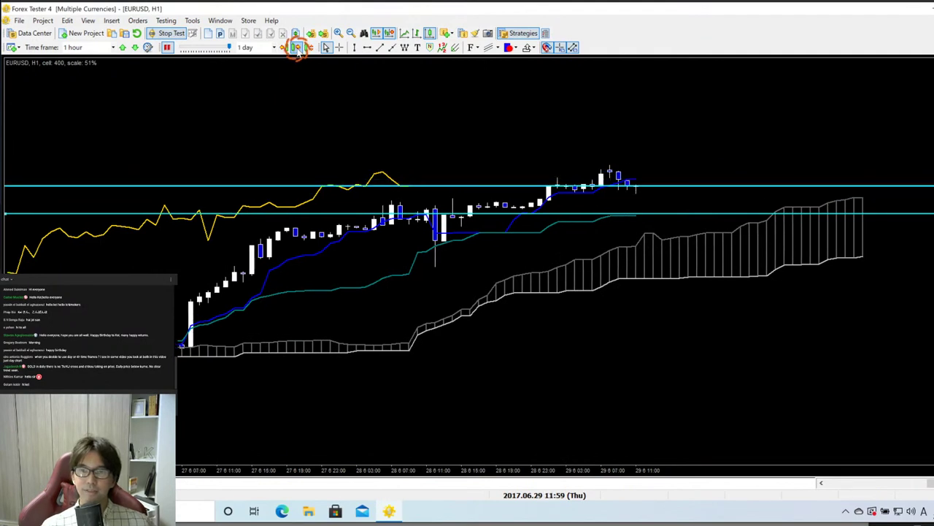
{"action": "left_click", "coordinate": [296, 47]}
{"action": "left_click", "coordinate": [296, 47]}
{"action": "left_click", "coordinate": [296, 47]}
{"action": "left_click", "coordinate": [296, 47]}
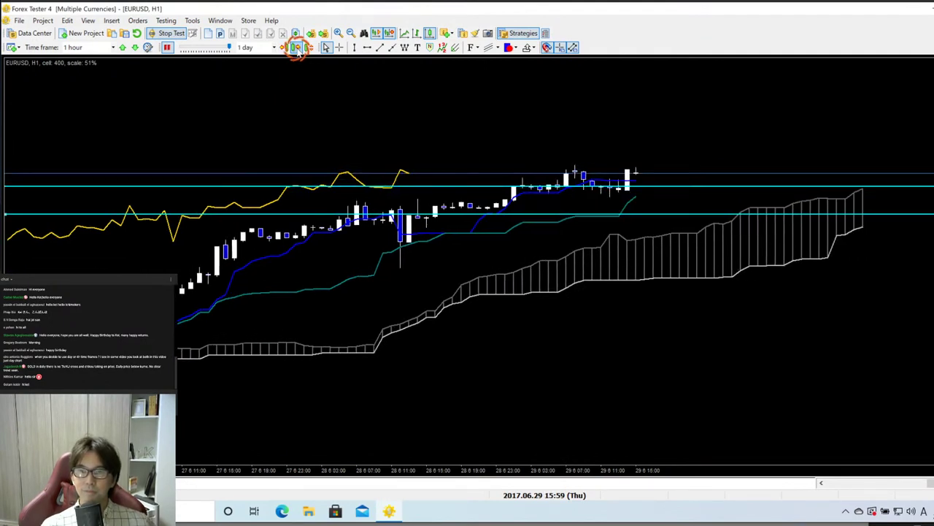
{"action": "left_click", "coordinate": [297, 48]}
{"action": "left_click", "coordinate": [297, 47]}
{"action": "left_click", "coordinate": [296, 47]}
{"action": "left_click", "coordinate": [296, 48]}
{"action": "left_click", "coordinate": [296, 47]}
{"action": "left_click", "coordinate": [296, 47]}
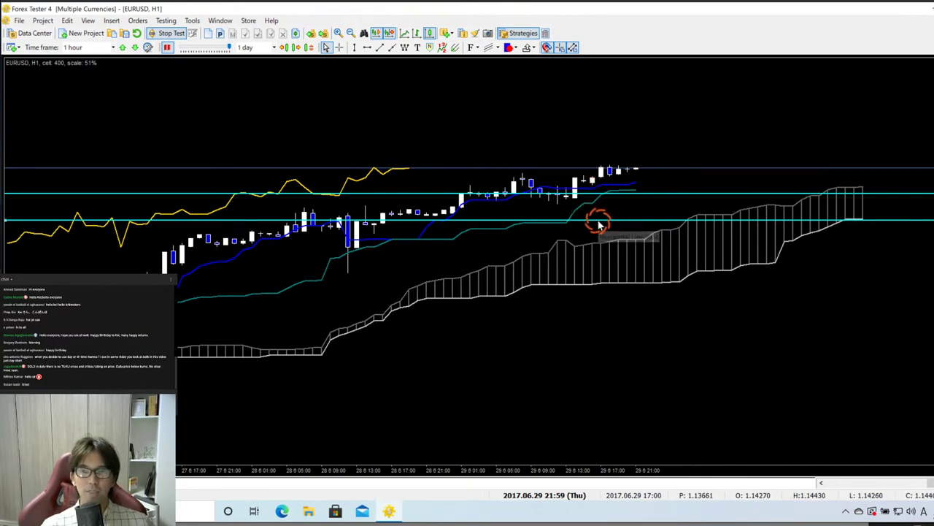
{"action": "left_click_drag", "start_coordinate": [598, 220], "coordinate": [595, 195]}
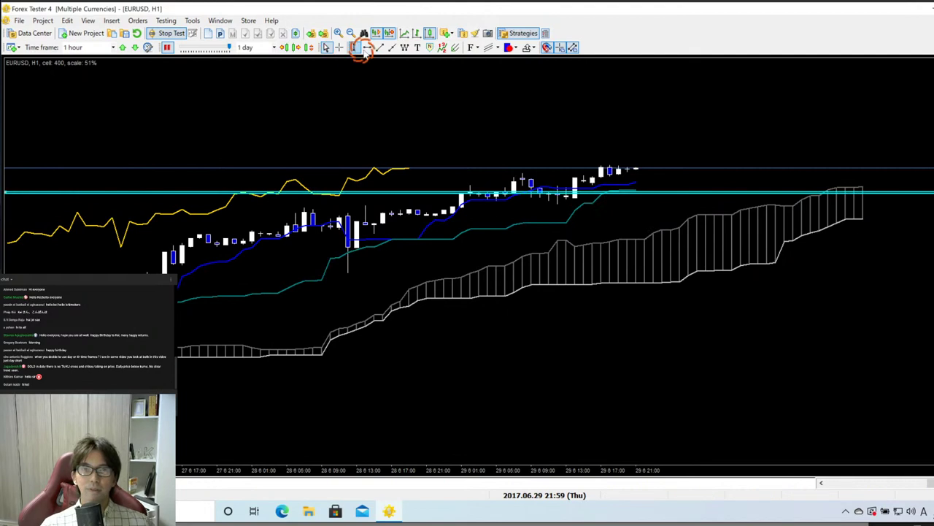
Step: Advance the H1 chart ten candles to 2017.06.30 07:59 and raise one of the overlapping horizontal lines near the top of the latest falling candle
{"action": "left_click", "coordinate": [296, 48]}
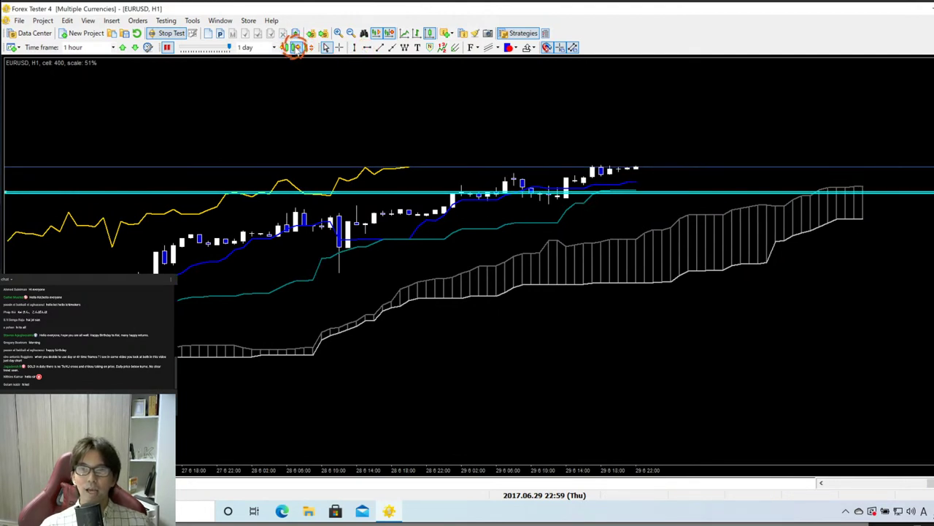
{"action": "left_click", "coordinate": [295, 47]}
{"action": "left_click", "coordinate": [296, 47]}
{"action": "left_click", "coordinate": [295, 47]}
{"action": "left_click", "coordinate": [296, 47]}
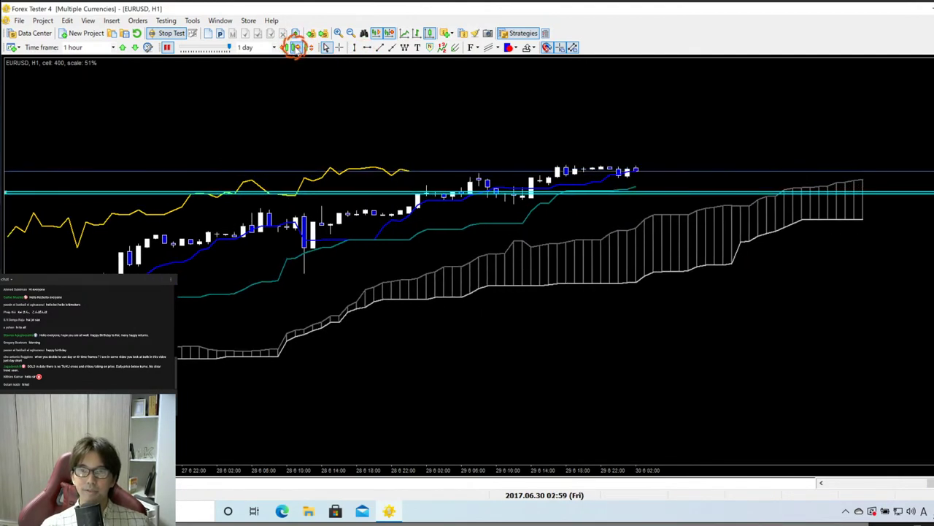
{"action": "left_click", "coordinate": [295, 47]}
{"action": "left_click", "coordinate": [296, 47]}
{"action": "left_click", "coordinate": [295, 48]}
{"action": "left_click", "coordinate": [296, 48]}
{"action": "left_click", "coordinate": [295, 47]}
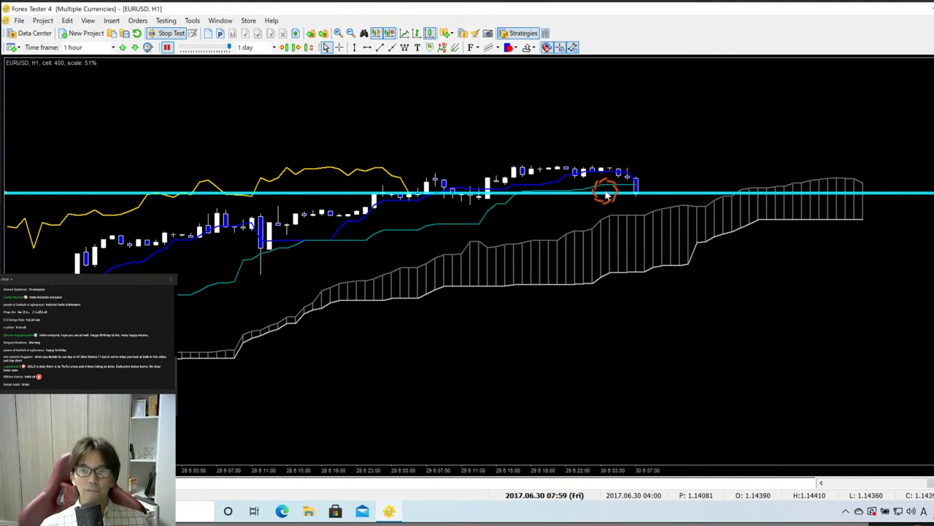
{"action": "left_click_drag", "start_coordinate": [606, 194], "coordinate": [586, 183]}
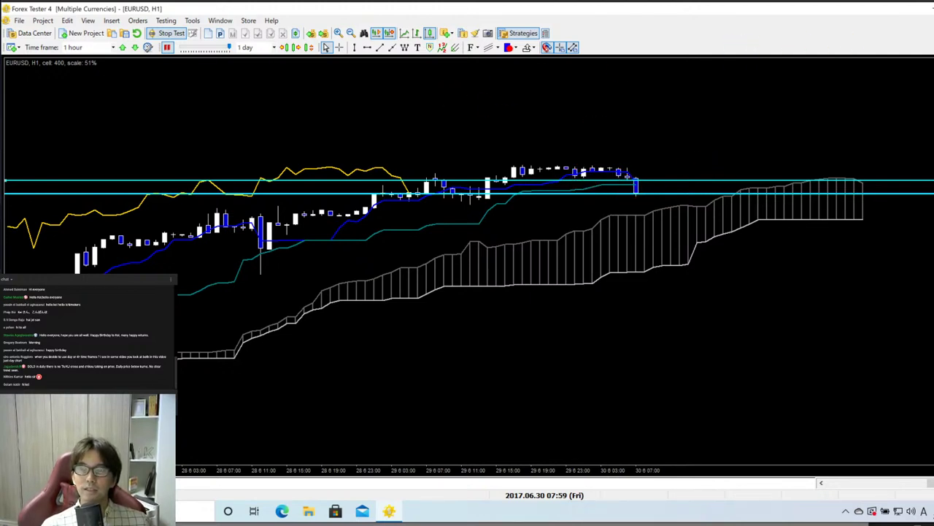
Step: Maximize the EURUSD daily chart and draw flat arrows at both future cloud edges and the Kijun line, plus a downward-curving arrow over the latest candles
{"action": "key", "text": "alt+r"}
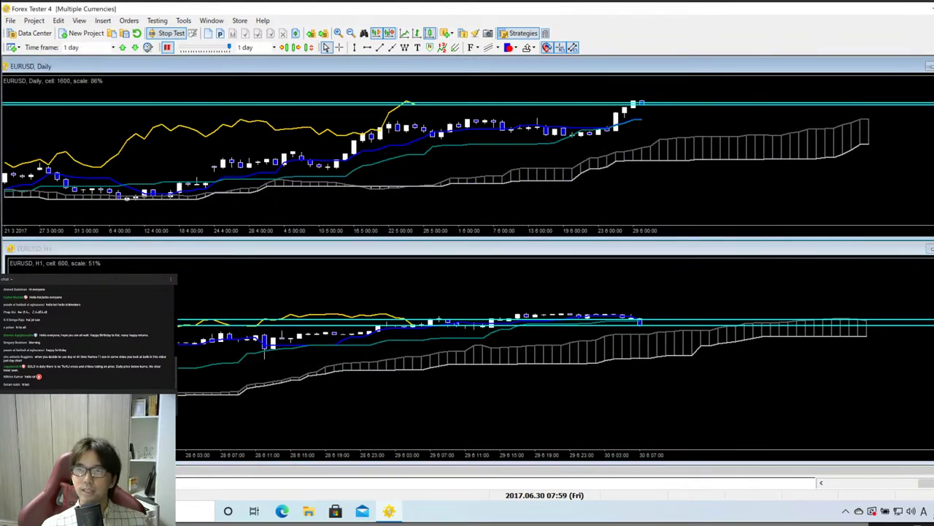
{"action": "key", "text": "alt+r"}
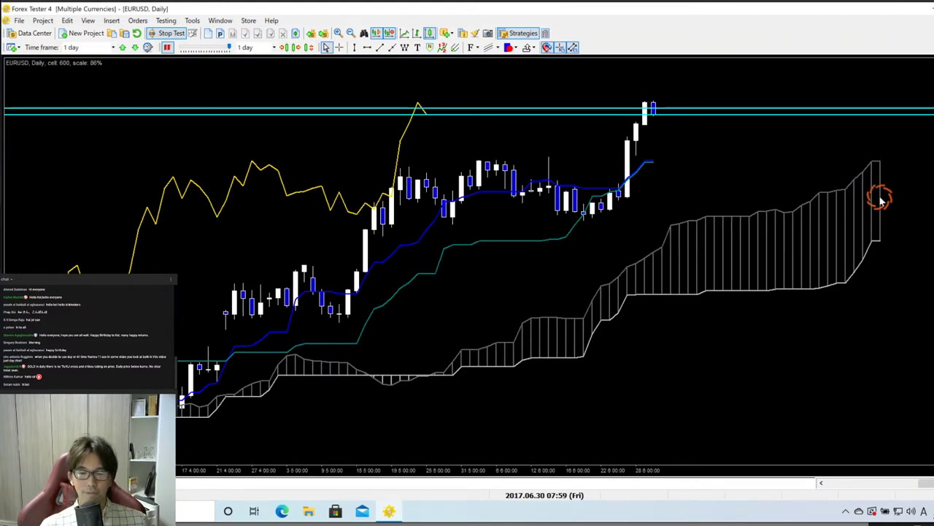
{"action": "key", "text": "alt"}
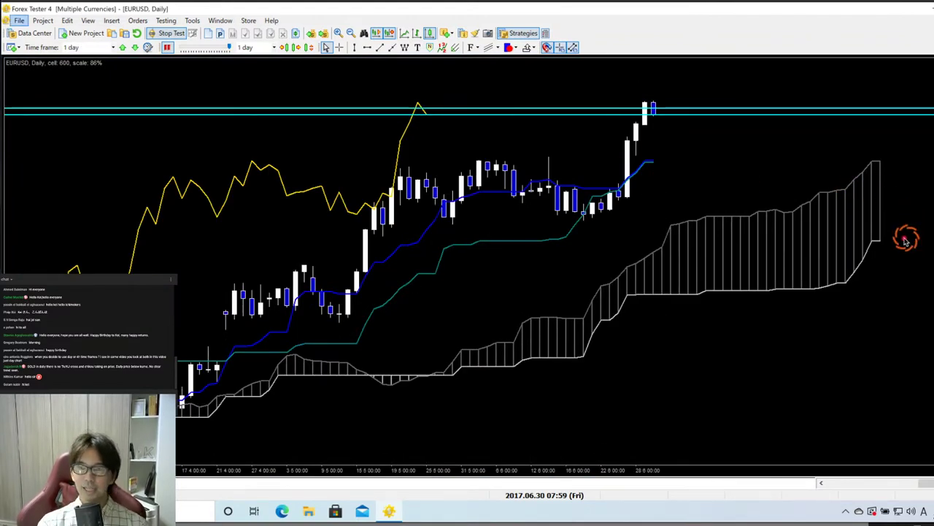
{"action": "left_click_drag", "start_coordinate": [845, 254], "coordinate": [902, 260]}
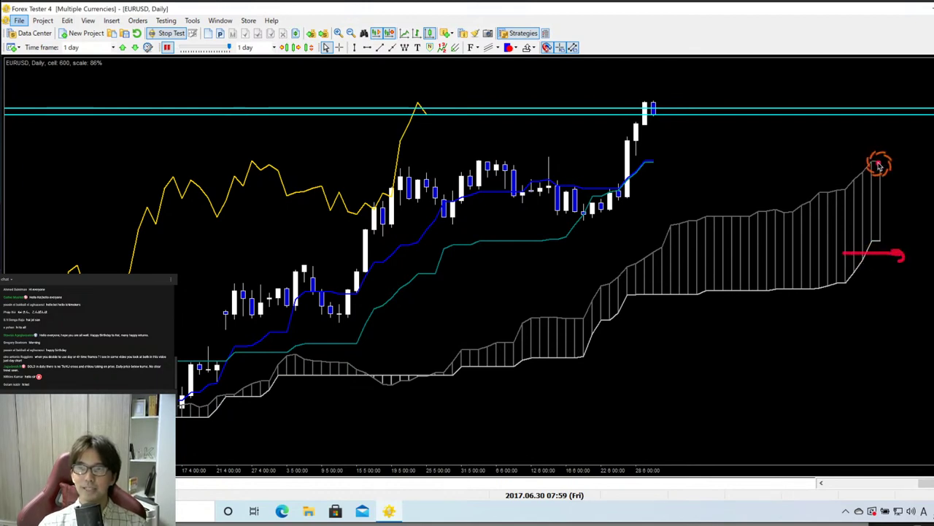
{"action": "mouse_move", "coordinate": [854, 152]}
{"action": "left_mouse_down"}
{"action": "mouse_move", "coordinate": [898, 151]}
{"action": "mouse_move", "coordinate": [903, 161]}
{"action": "left_mouse_up"}
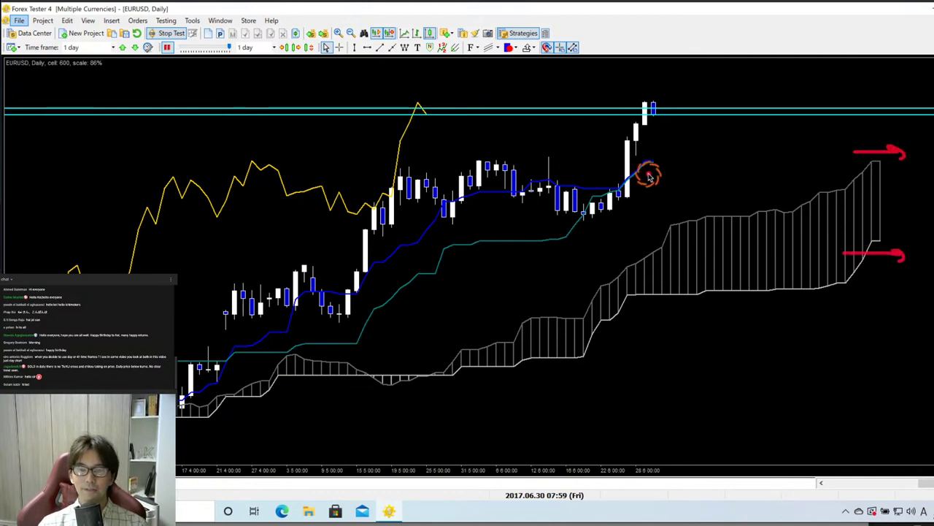
{"action": "left_click_drag", "start_coordinate": [646, 174], "coordinate": [687, 182]}
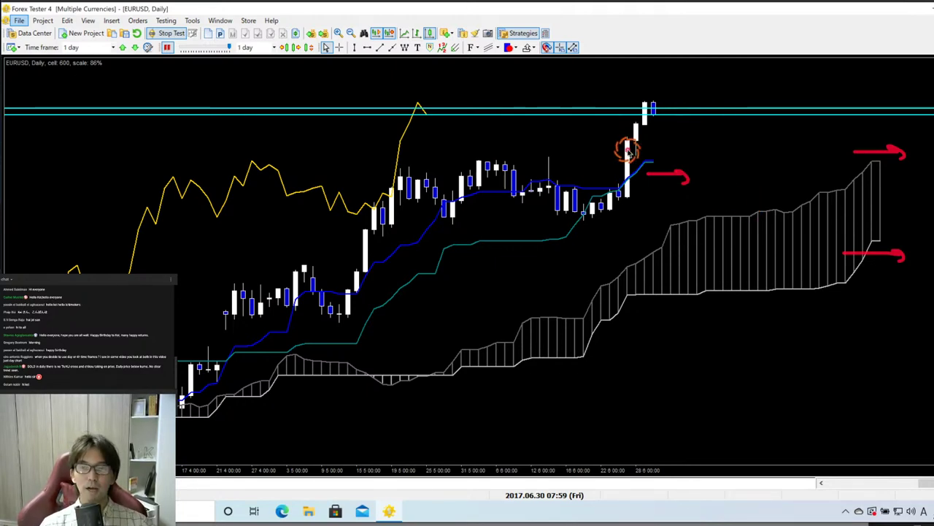
{"action": "mouse_move", "coordinate": [626, 150]}
{"action": "left_mouse_down"}
{"action": "mouse_move", "coordinate": [657, 105]}
{"action": "mouse_move", "coordinate": [677, 161]}
{"action": "left_mouse_up"}
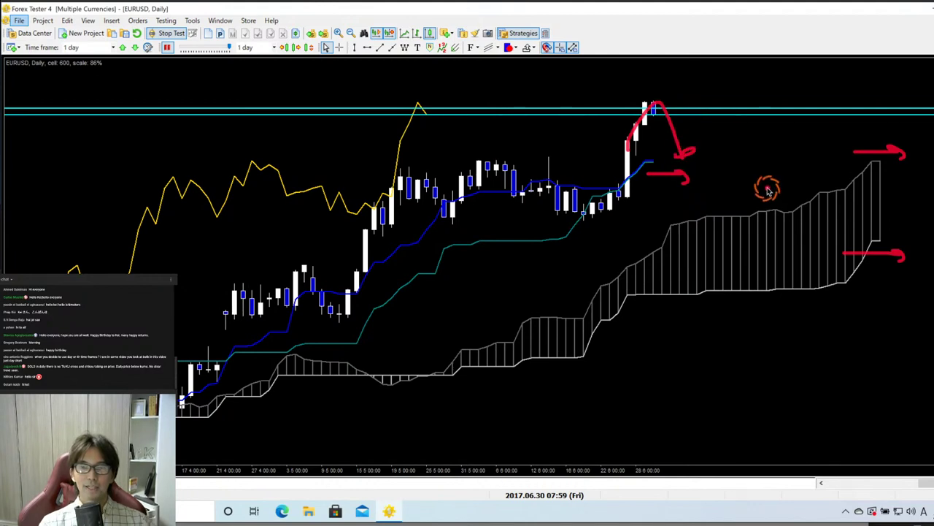
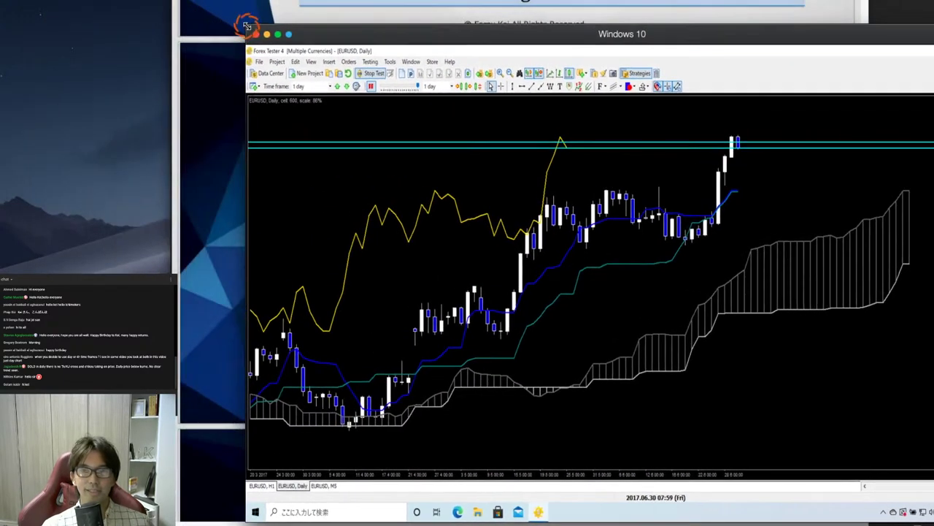
Step: Move the Forex Tester window out of view and bring up the TradingView window with the AUDUSD daily chart over the slides
{"action": "left_click_drag", "start_coordinate": [246, 27], "coordinate": [350, 520]}
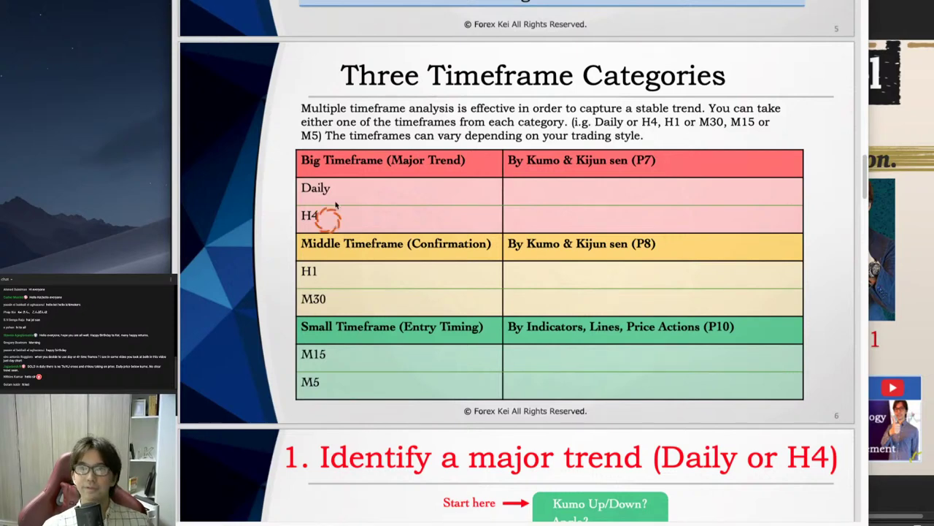
{"action": "left_click_drag", "start_coordinate": [349, 519], "coordinate": [224, 2]}
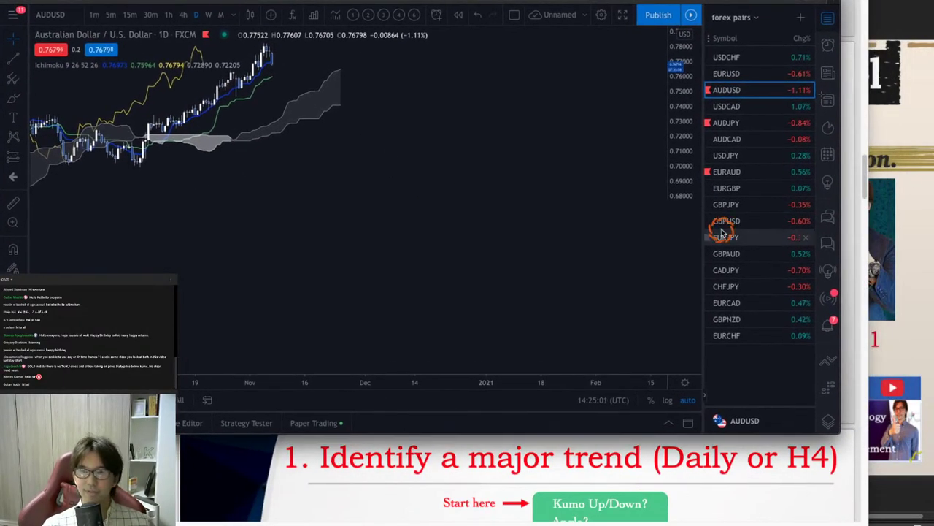
Step: Enlarge the TradingView window over the slides and bring the latest AUDUSD daily candles and future cloud into view
{"action": "left_click_drag", "start_coordinate": [838, 434], "coordinate": [926, 516]}
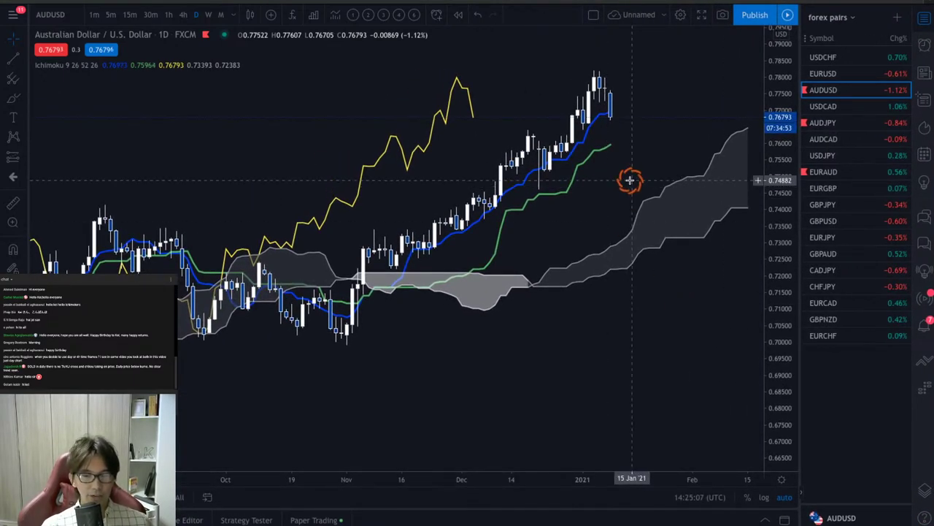
{"action": "left_click_drag", "start_coordinate": [628, 179], "coordinate": [549, 209]}
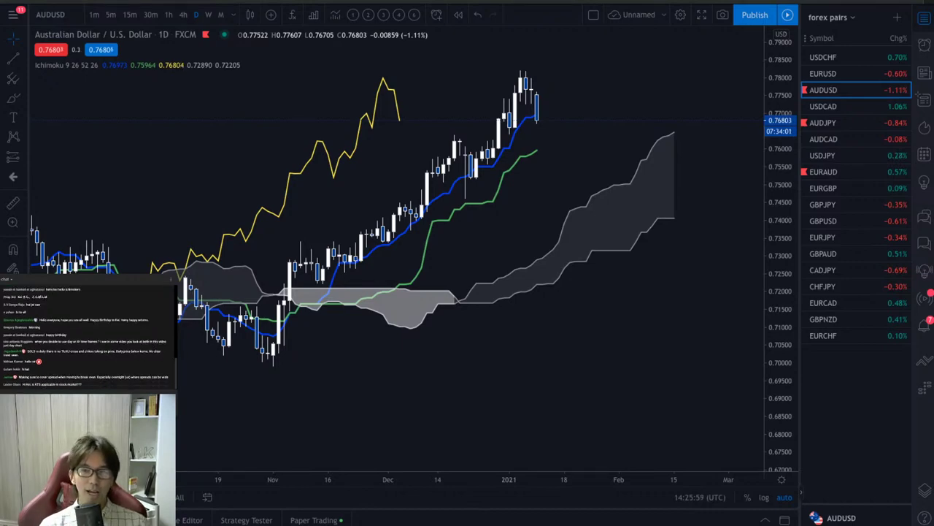
Step: Switch to the Ichimoku community web page and examine the service summary and the two steps for joining
{"action": "key", "text": "ctrl+Right"}
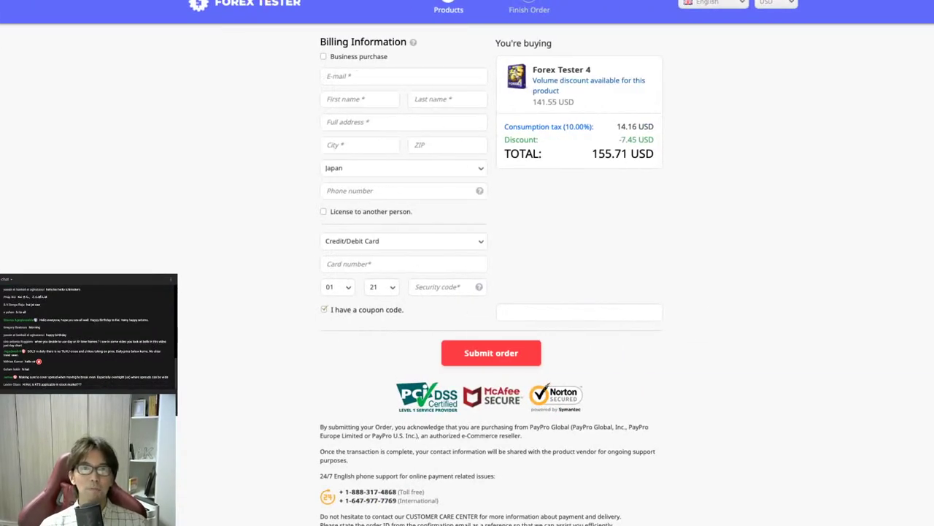
{"action": "key", "text": "ctrl+Right"}
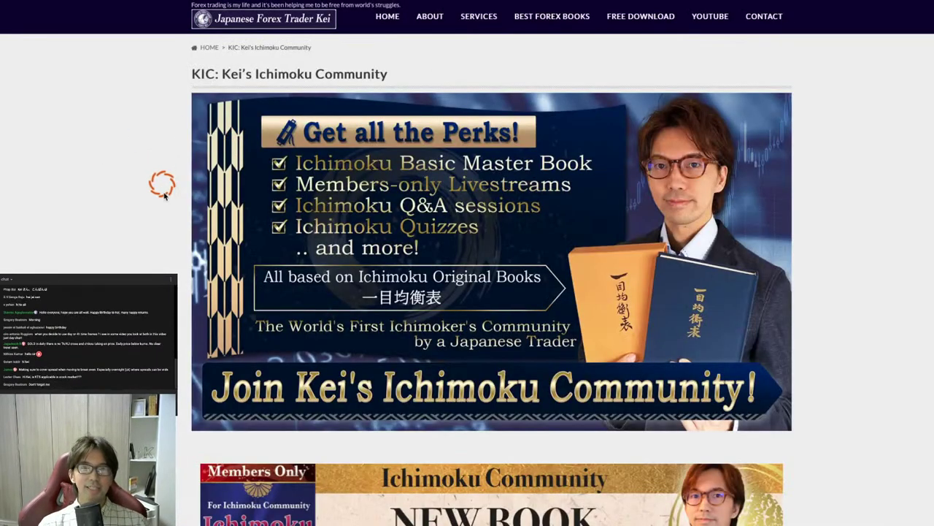
{"action": "scroll", "coordinate": [276, 162], "scroll_direction": "down", "scroll_amount": 20}
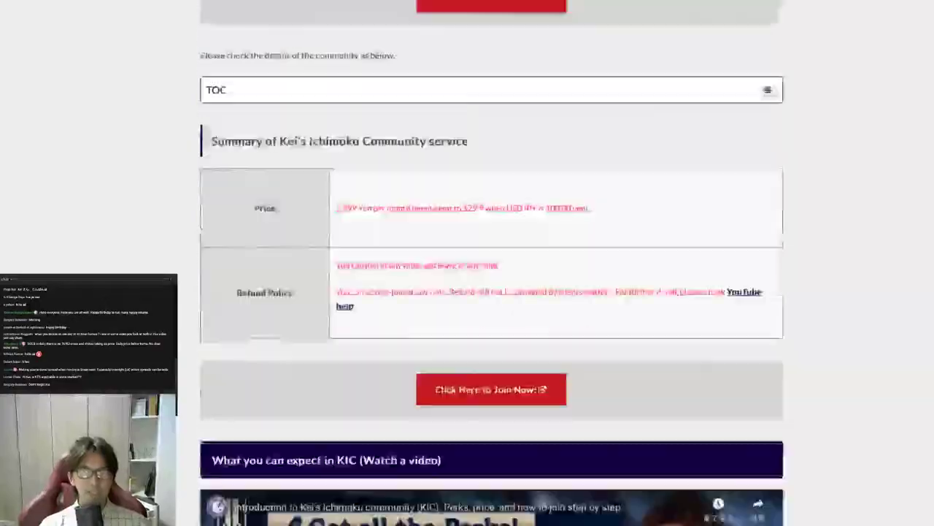
{"action": "scroll", "coordinate": [276, 162], "scroll_direction": "down", "scroll_amount": 20}
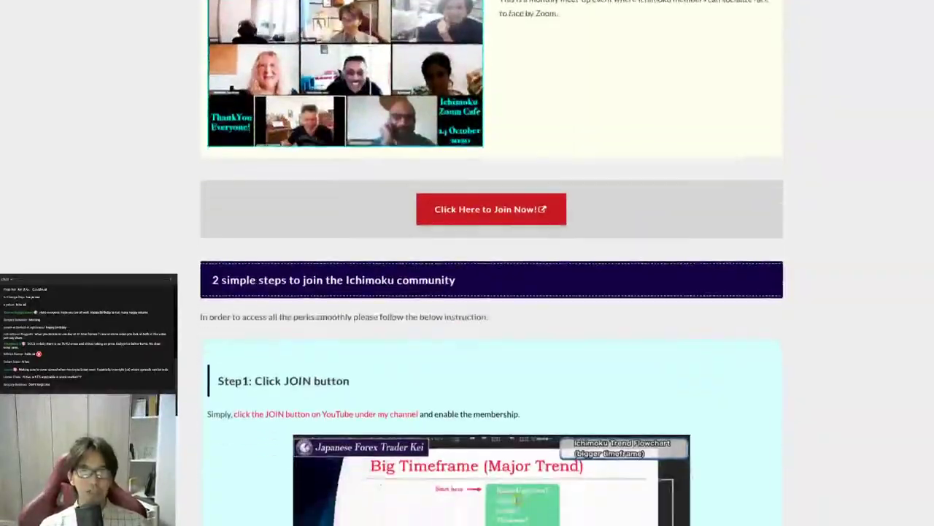
{"action": "scroll", "coordinate": [276, 207], "scroll_direction": "down", "scroll_amount": 5}
{"action": "scroll", "coordinate": [276, 207], "scroll_direction": "up", "scroll_amount": 2}
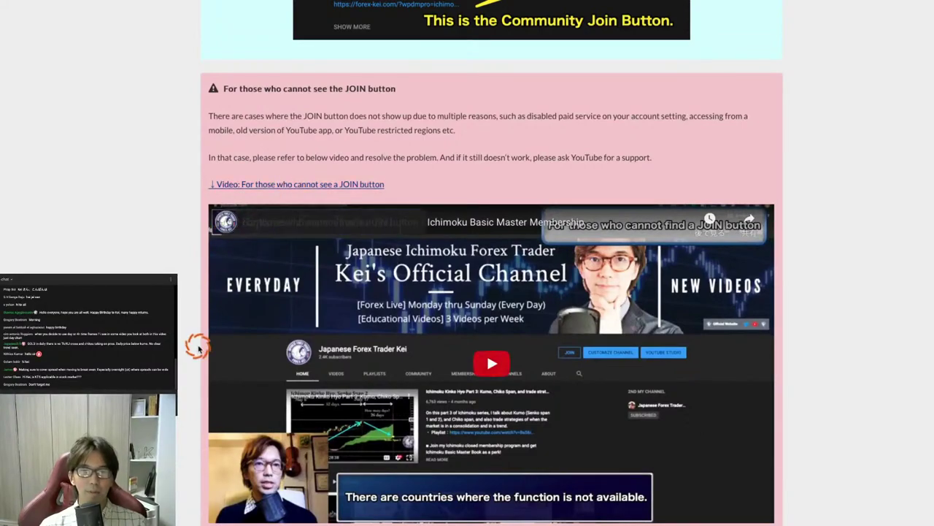
{"action": "scroll", "coordinate": [197, 344], "scroll_direction": "down", "scroll_amount": 8}
{"action": "scroll", "coordinate": [198, 344], "scroll_direction": "up", "scroll_amount": 2}
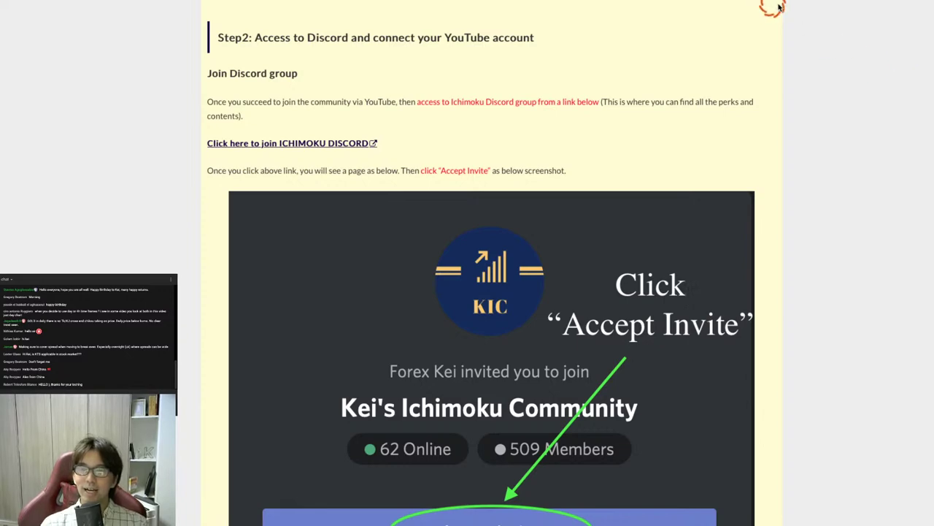
Step: Switch to the YouTube channel home page and frame the birthday livestream of 12 January 2021 with a red rectangle
{"action": "key", "text": "ctrl+Tab"}
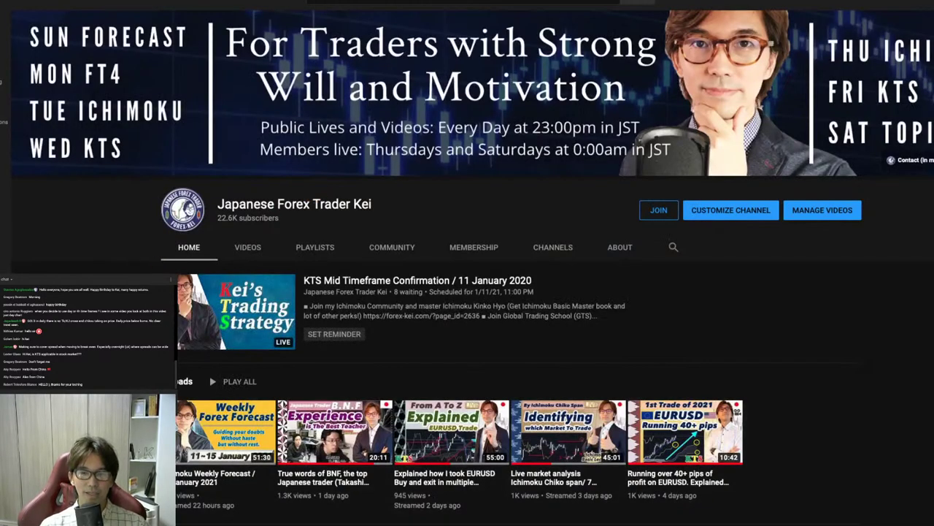
{"action": "scroll", "coordinate": [467, 292], "scroll_direction": "down", "scroll_amount": 5}
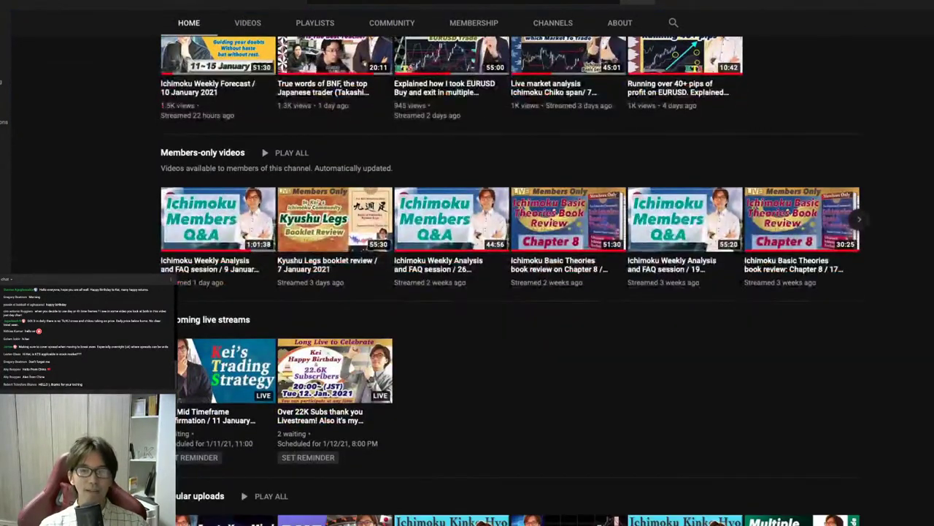
{"action": "scroll", "coordinate": [399, 275], "scroll_direction": "down", "scroll_amount": 1}
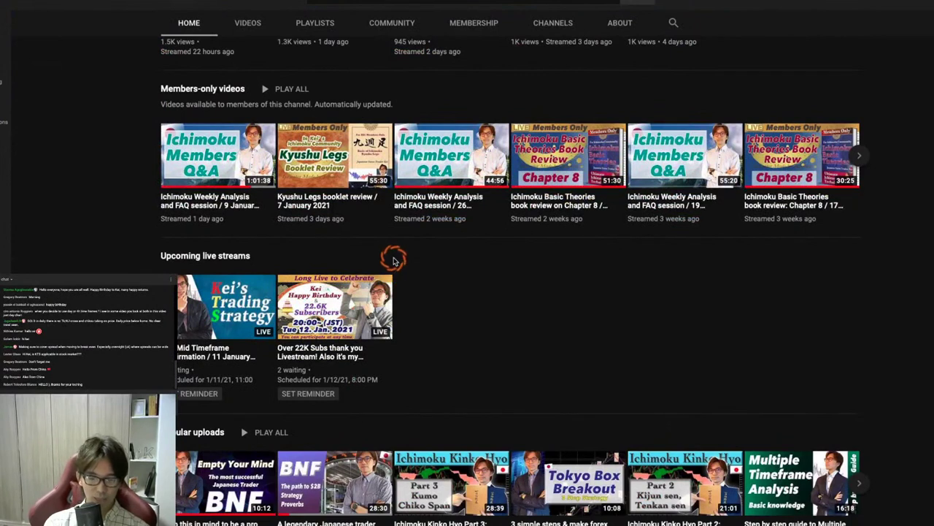
{"action": "mouse_move", "coordinate": [277, 267]}
{"action": "left_mouse_down"}
{"action": "mouse_move", "coordinate": [401, 266]}
{"action": "mouse_move", "coordinate": [403, 413]}
{"action": "mouse_move", "coordinate": [271, 411]}
{"action": "mouse_move", "coordinate": [271, 265]}
{"action": "left_mouse_up"}
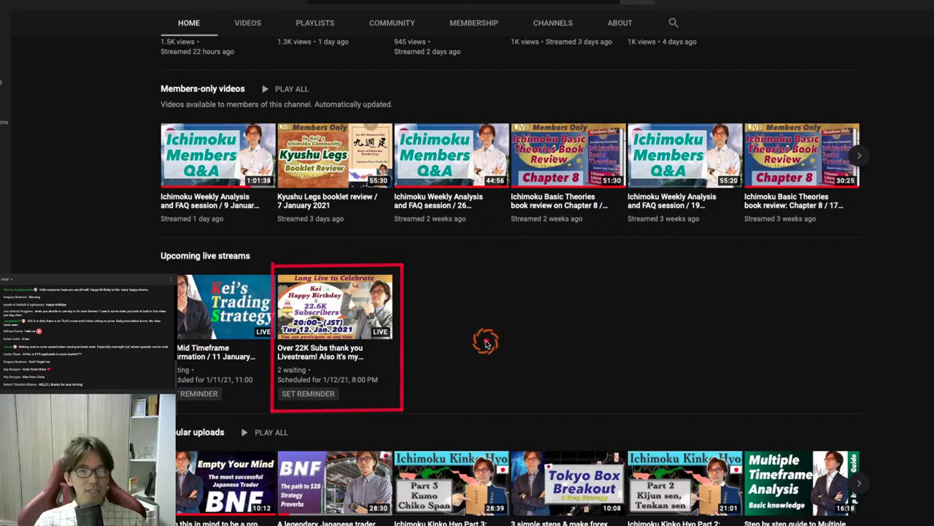
{"action": "mouse_move", "coordinate": [336, 325]}
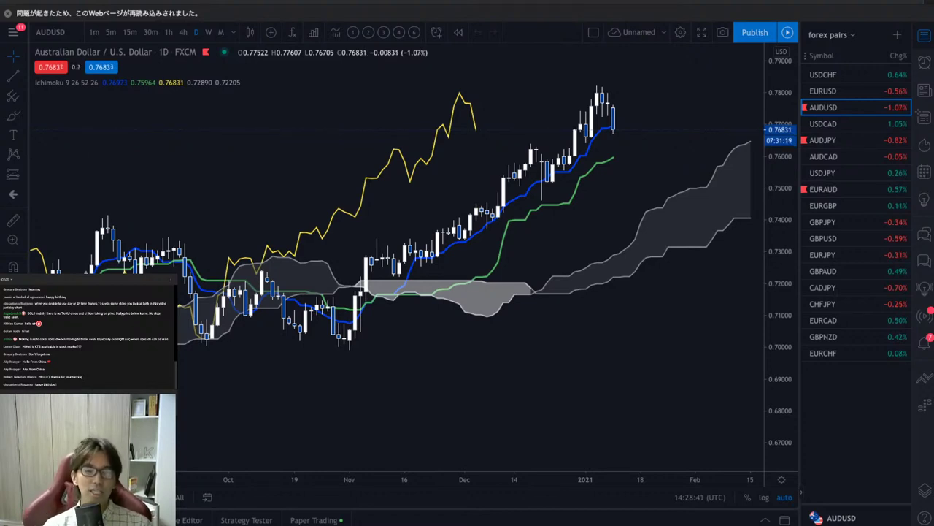
Step: Switch back to TradingView, open the USDCHF daily chart, and draw downward arrows at the latest candle and below the future cloud
{"action": "left_click", "coordinate": [591, 247]}
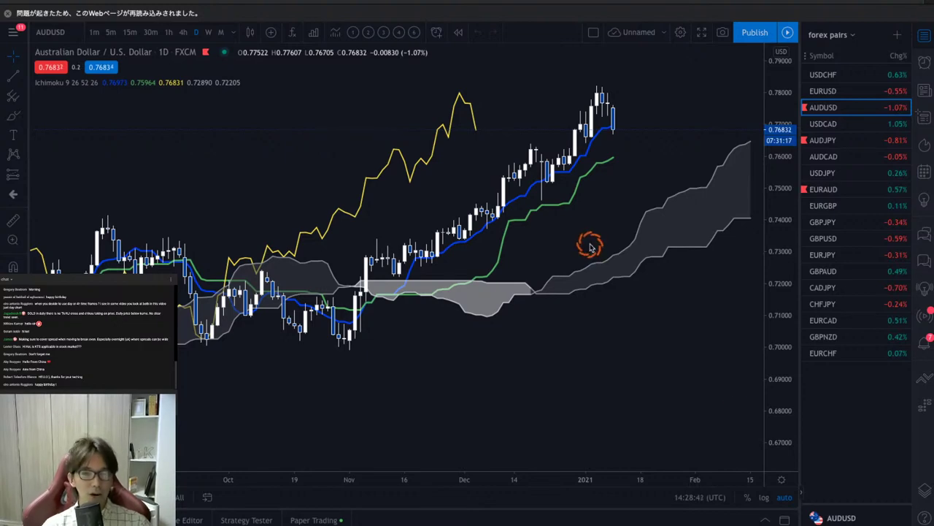
{"action": "left_click_drag", "start_coordinate": [482, 253], "coordinate": [338, 268]}
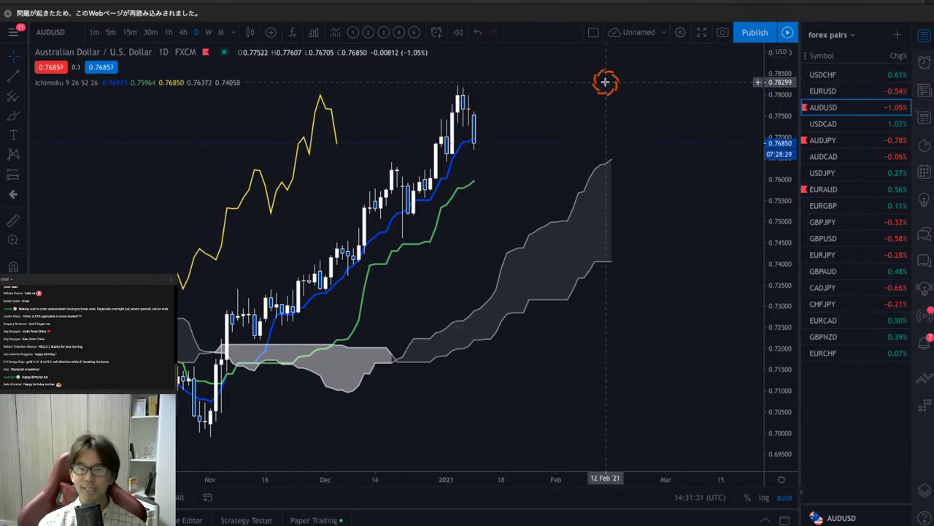
{"action": "left_click", "coordinate": [842, 78]}
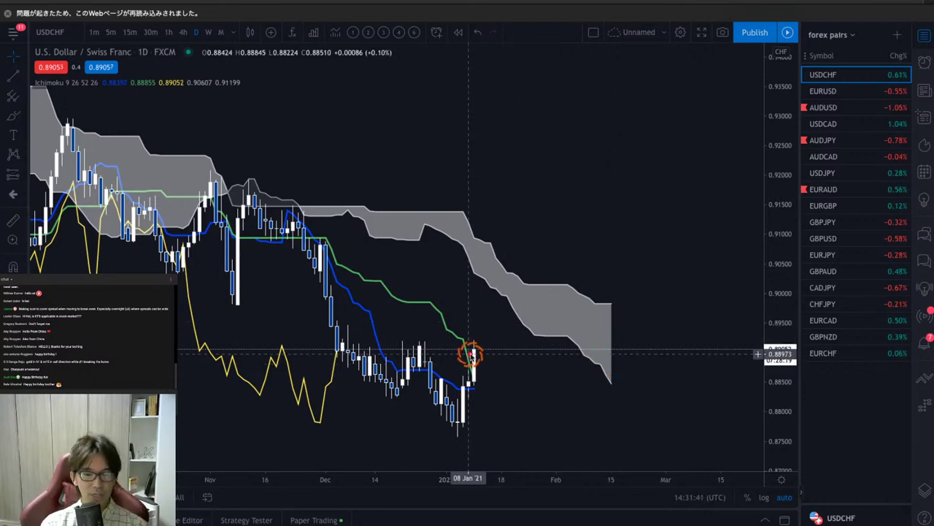
{"action": "left_click_drag", "start_coordinate": [471, 328], "coordinate": [493, 387]}
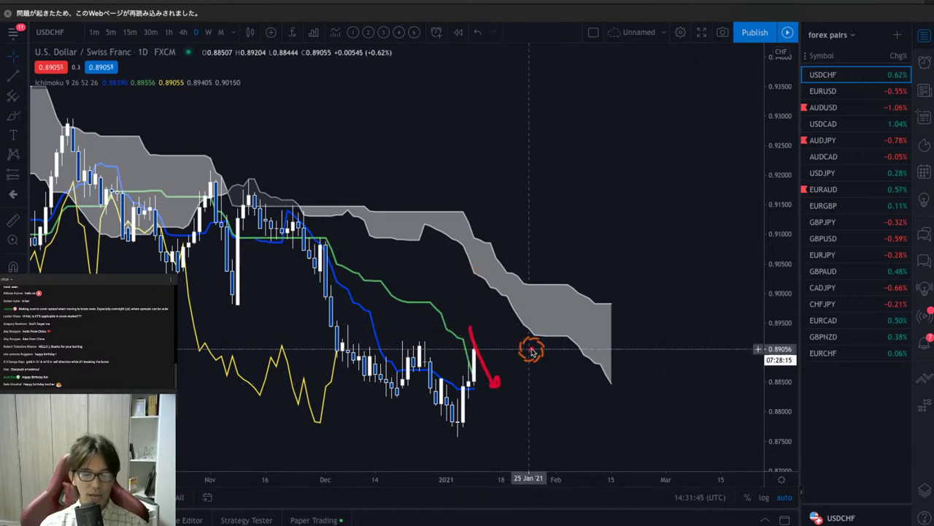
{"action": "left_click_drag", "start_coordinate": [576, 367], "coordinate": [595, 401]}
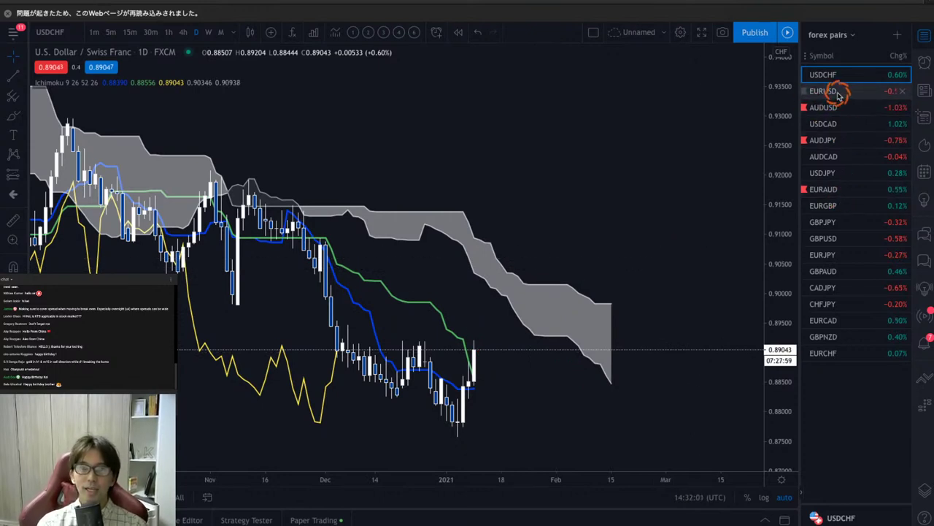
Step: Show USDCHF on the 4-hour timeframe and draw temporary flat arrows at the future cloud and the Kijun line
{"action": "left_click", "coordinate": [183, 33]}
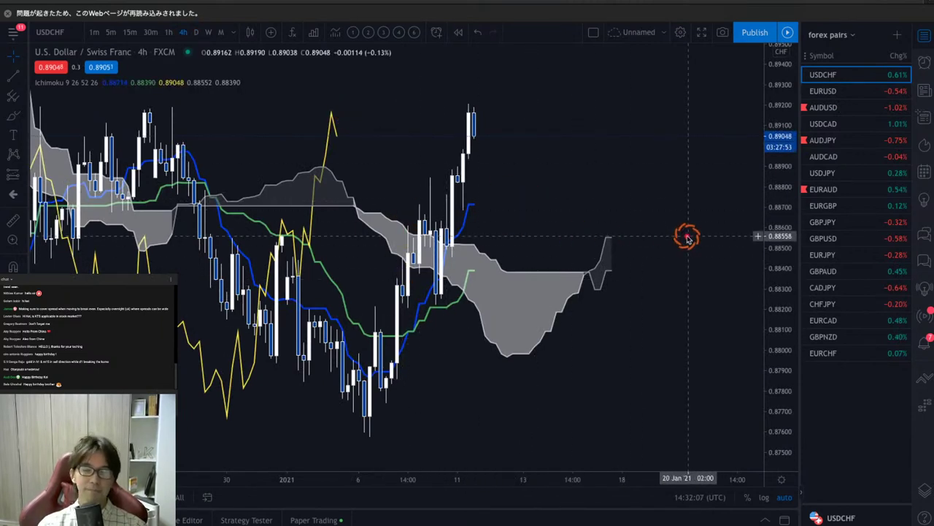
{"action": "left_click_drag", "start_coordinate": [584, 252], "coordinate": [636, 263]}
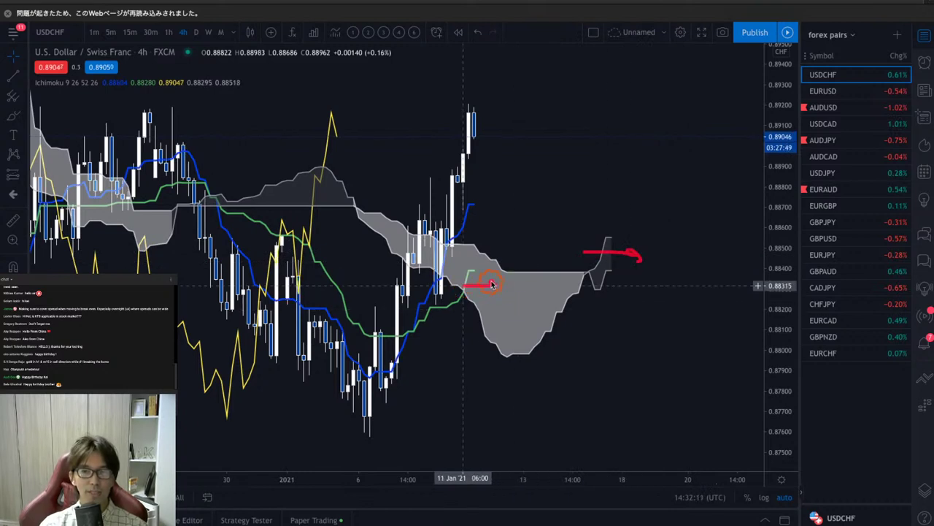
{"action": "left_click_drag", "start_coordinate": [491, 284], "coordinate": [504, 292]}
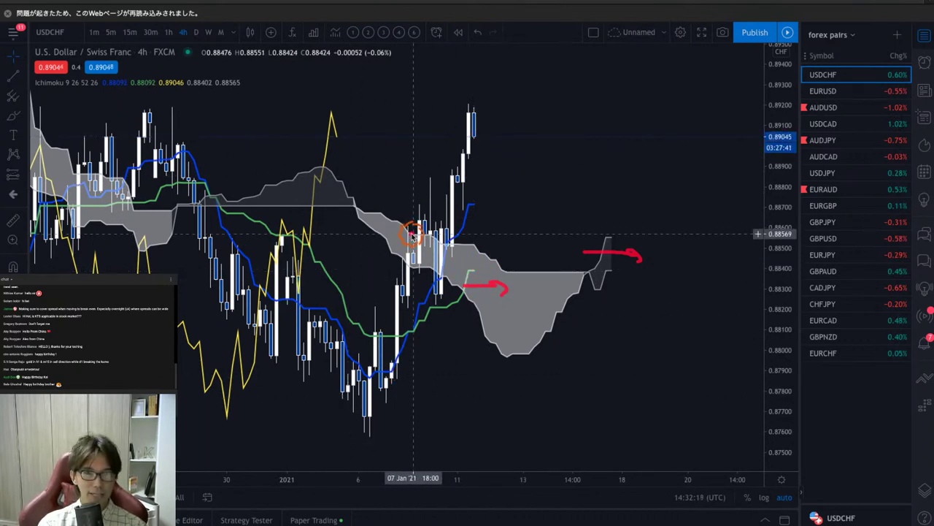
{"action": "key", "text": "Escape"}
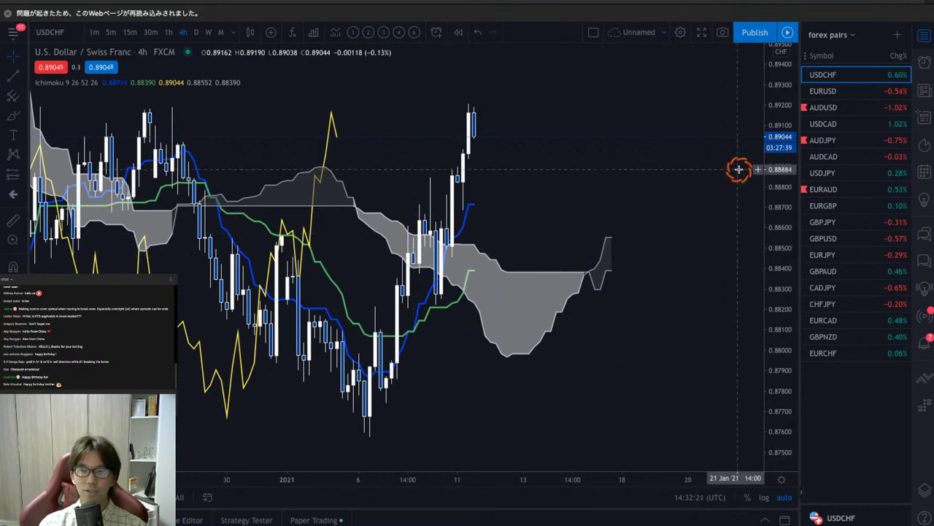
Step: Place a horizontal line at 0.89190 across the USDCHF 4-hour highs and sketch temporary arrows up through it and down from it
{"action": "left_click_drag", "start_coordinate": [785, 84], "coordinate": [782, 251]}
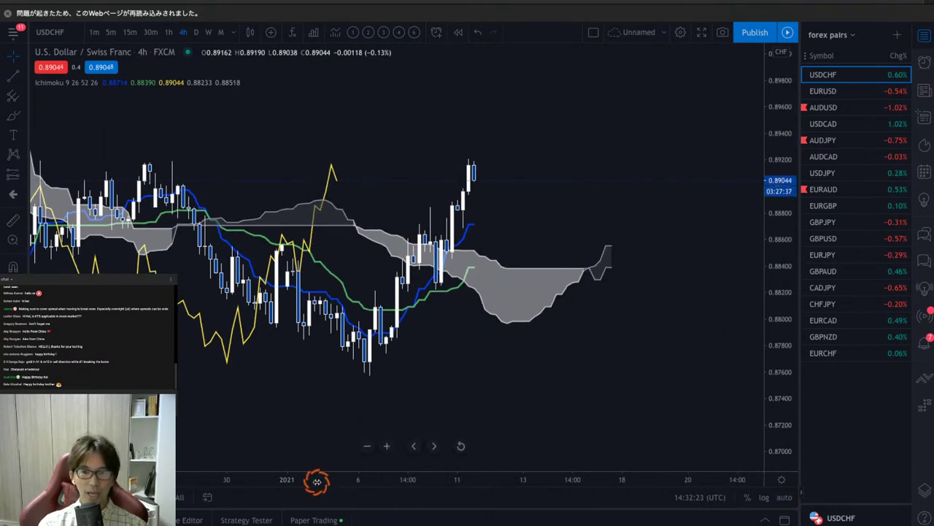
{"action": "scroll", "coordinate": [373, 479], "scroll_direction": "down", "scroll_amount": 2}
{"action": "left_click_drag", "start_coordinate": [373, 480], "coordinate": [469, 480]}
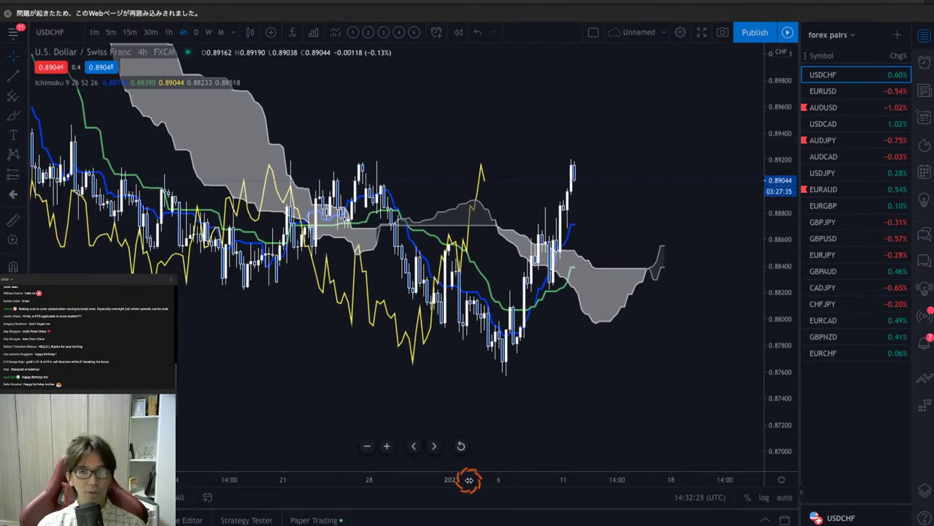
{"action": "left_click", "coordinate": [480, 161]}
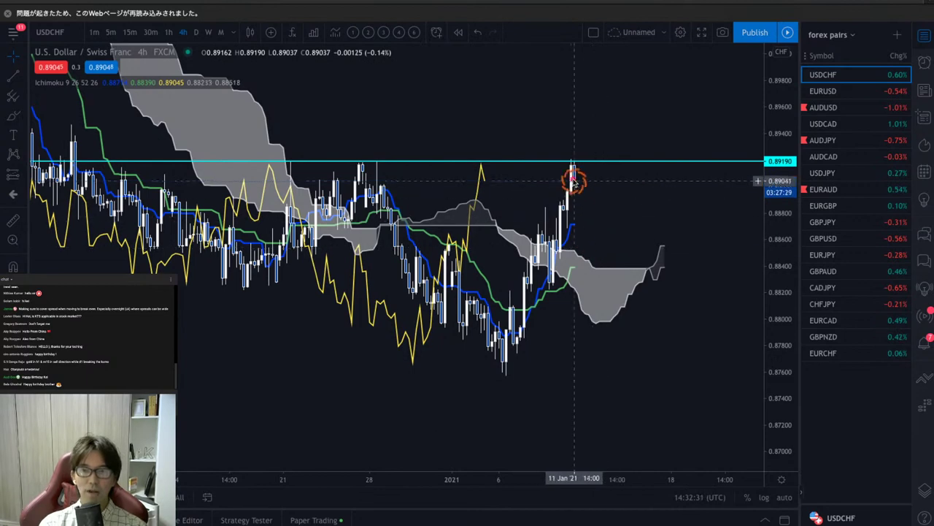
{"action": "left_click_drag", "start_coordinate": [574, 164], "coordinate": [626, 223]}
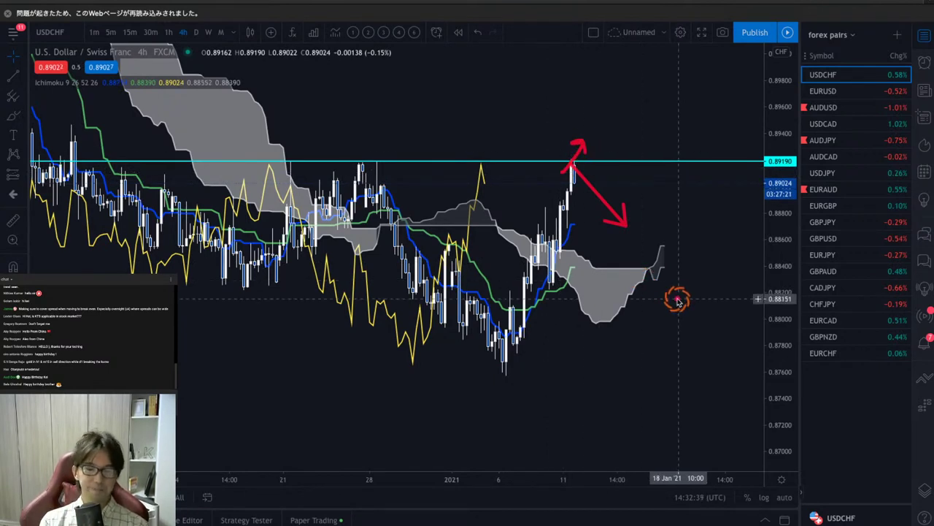
{"action": "key", "text": "Escape"}
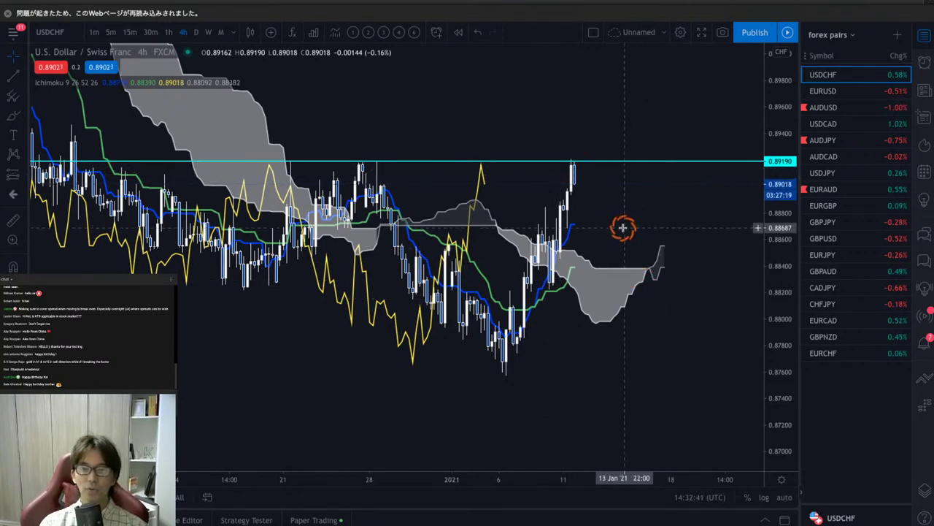
Step: Check the horizontal line against the USDCHF daily candles and cloud, and return to the 4-hour chart
{"action": "left_click_drag", "start_coordinate": [451, 479], "coordinate": [257, 479]}
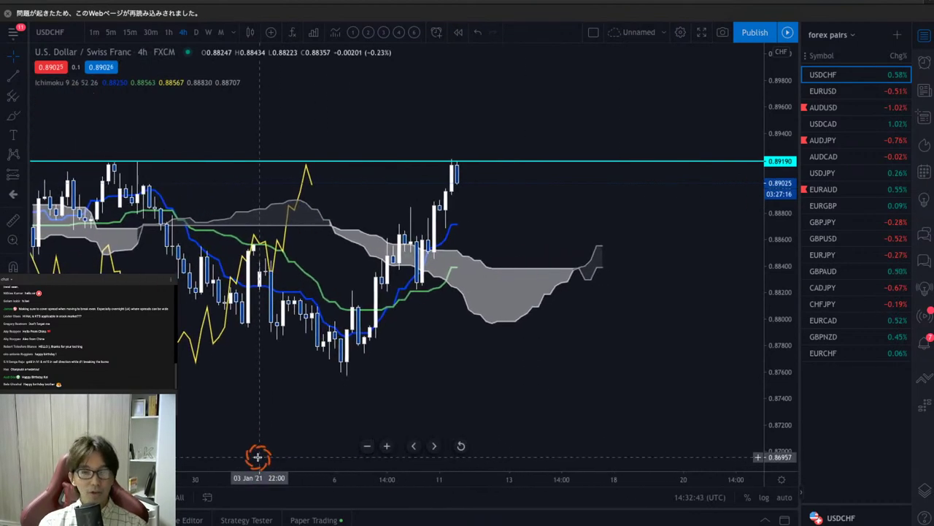
{"action": "left_click", "coordinate": [196, 32]}
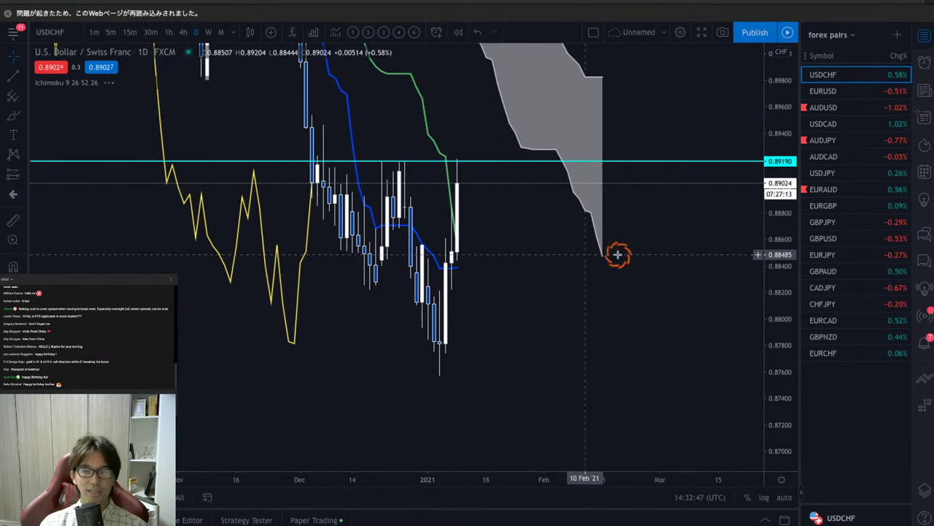
{"action": "left_click_drag", "start_coordinate": [789, 124], "coordinate": [783, 344]}
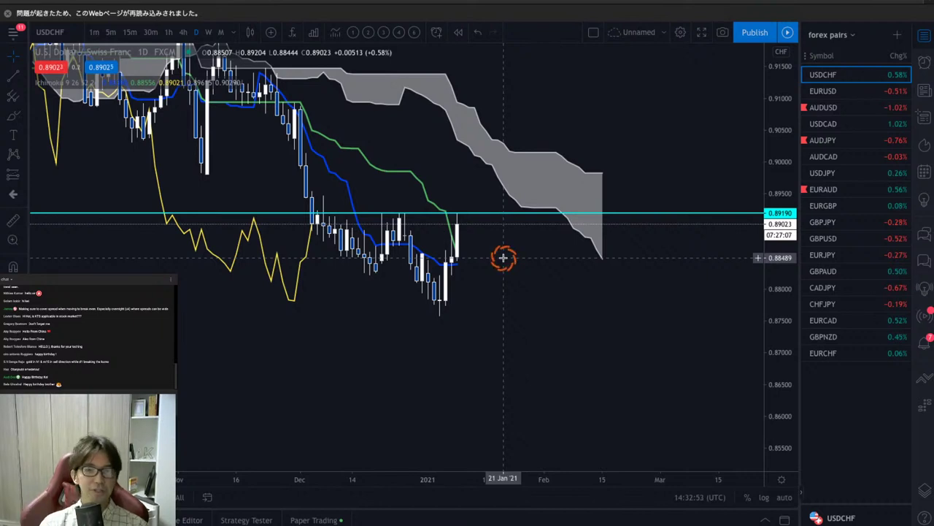
{"action": "left_click", "coordinate": [182, 33]}
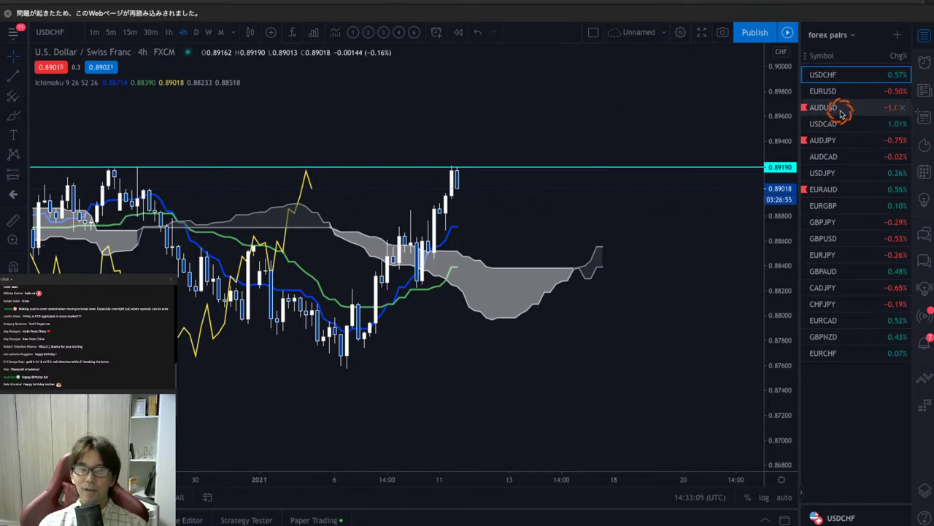
Step: Open the AUDUSD daily chart and draw a flat arrow below the future cloud and a rising arrow at its upper edge
{"action": "left_click", "coordinate": [195, 32]}
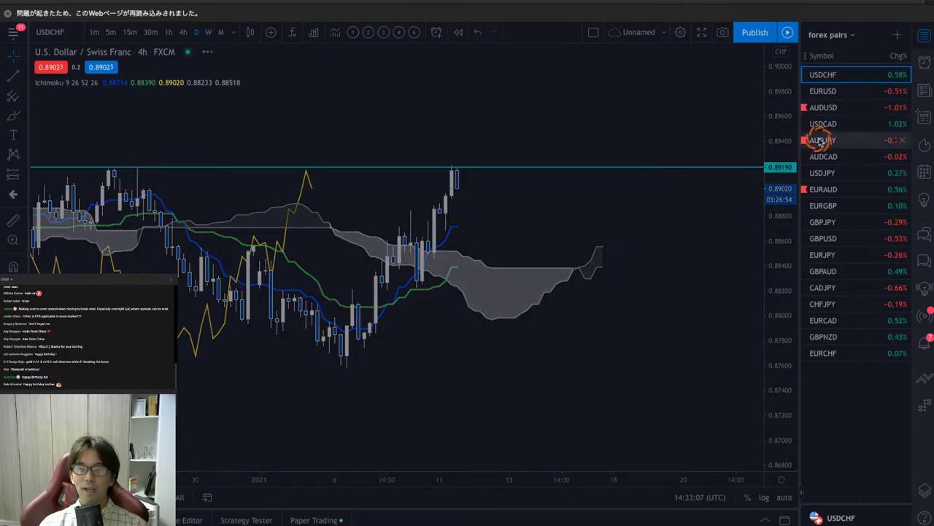
{"action": "left_click", "coordinate": [846, 108]}
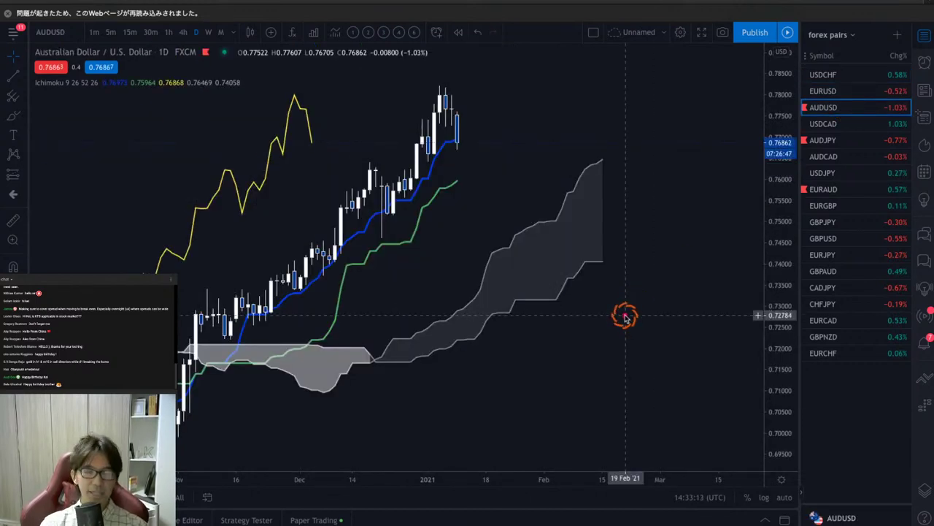
{"action": "left_click_drag", "start_coordinate": [563, 280], "coordinate": [630, 279]}
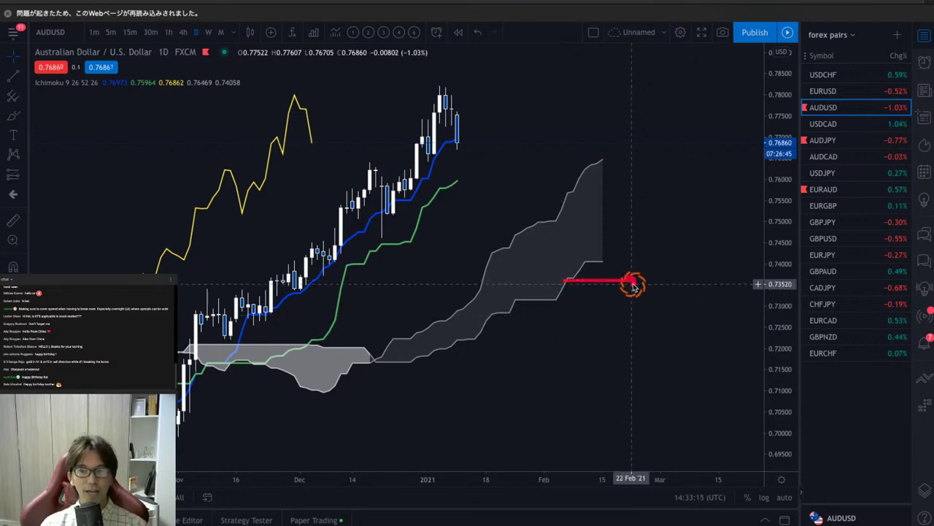
{"action": "left_click_drag", "start_coordinate": [557, 188], "coordinate": [580, 159]}
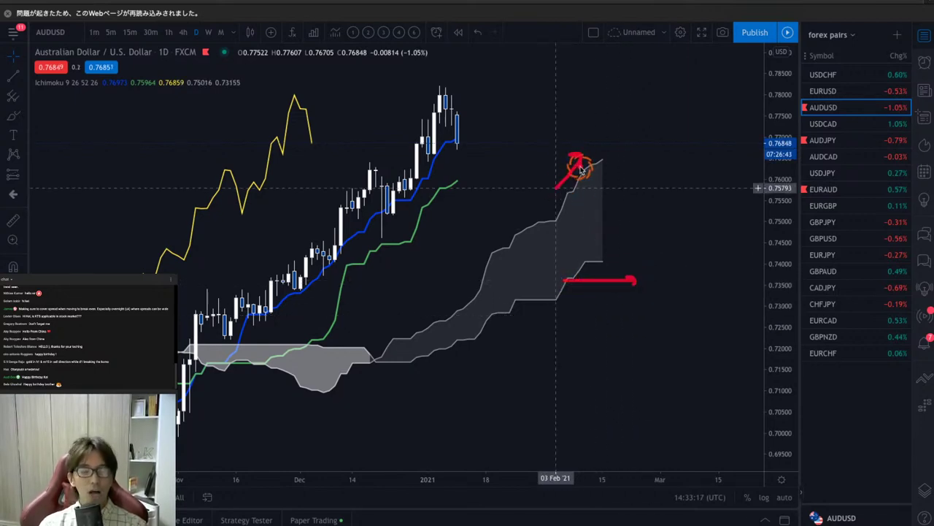
Step: Mark the Kijun line, the Chikou span's latest peak and a price dip and rise with temporary red strokes on AUDUSD daily
{"action": "mouse_move", "coordinate": [447, 207]}
{"action": "left_mouse_down"}
{"action": "mouse_move", "coordinate": [473, 187]}
{"action": "mouse_move", "coordinate": [486, 215]}
{"action": "left_mouse_up"}
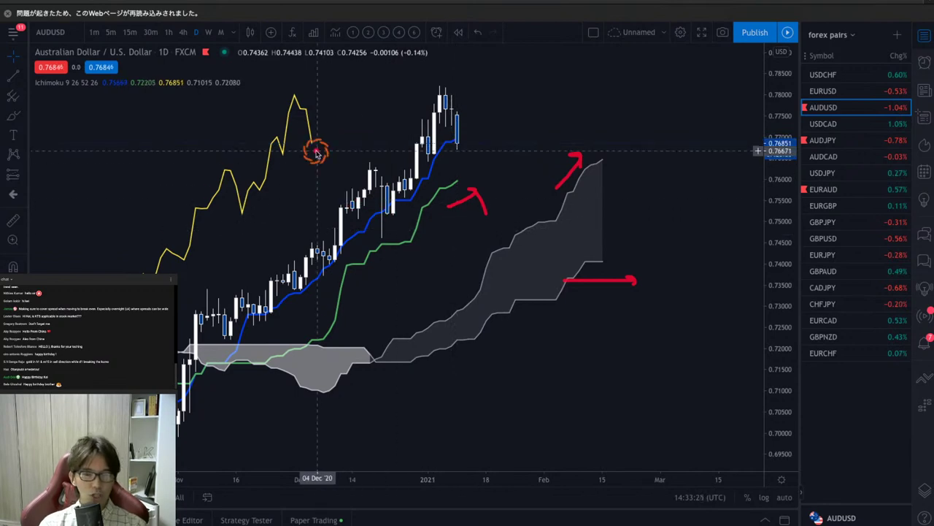
{"action": "mouse_move", "coordinate": [316, 152]}
{"action": "left_mouse_down"}
{"action": "mouse_move", "coordinate": [272, 101]}
{"action": "mouse_move", "coordinate": [319, 104]}
{"action": "mouse_move", "coordinate": [317, 150]}
{"action": "left_mouse_up"}
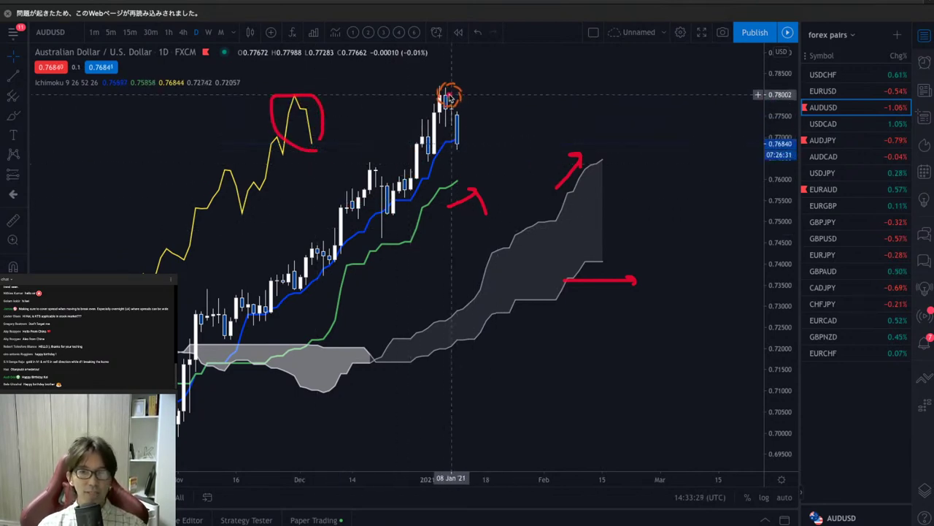
{"action": "mouse_move", "coordinate": [447, 100]}
{"action": "left_mouse_down"}
{"action": "mouse_move", "coordinate": [456, 137]}
{"action": "mouse_move", "coordinate": [469, 138]}
{"action": "mouse_move", "coordinate": [458, 130]}
{"action": "mouse_move", "coordinate": [513, 73]}
{"action": "left_mouse_up"}
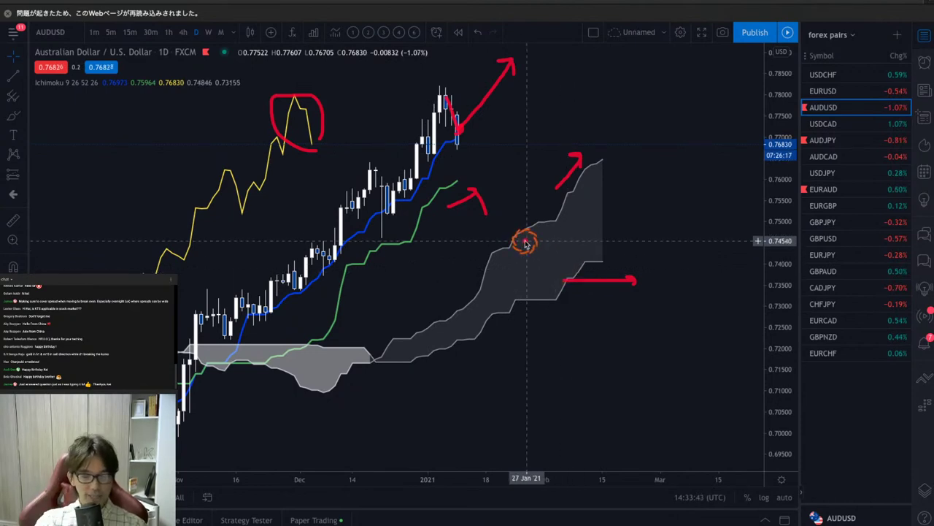
{"action": "key", "text": "Escape"}
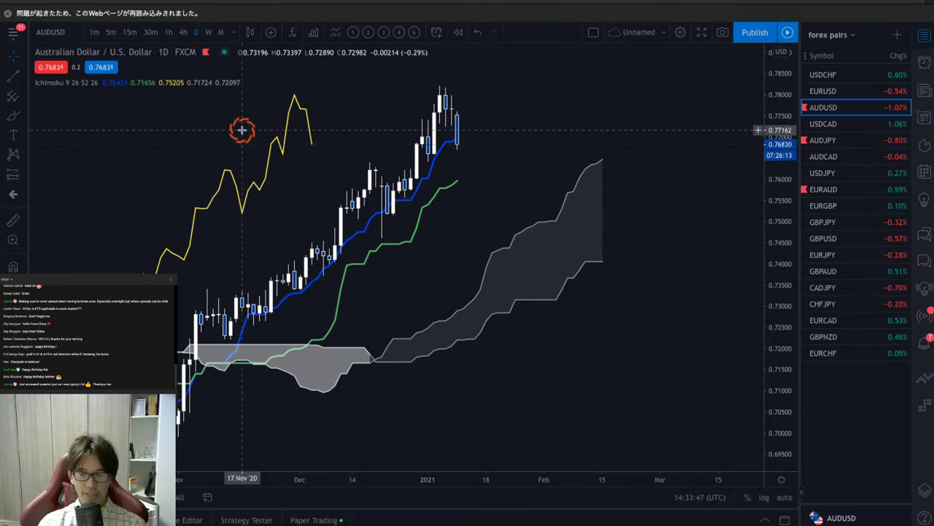
Step: Show AUDUSD on the 4-hour timeframe and sketch temporary strokes over the recent price arc, through the future cloud, and up and down from price
{"action": "left_click", "coordinate": [182, 33]}
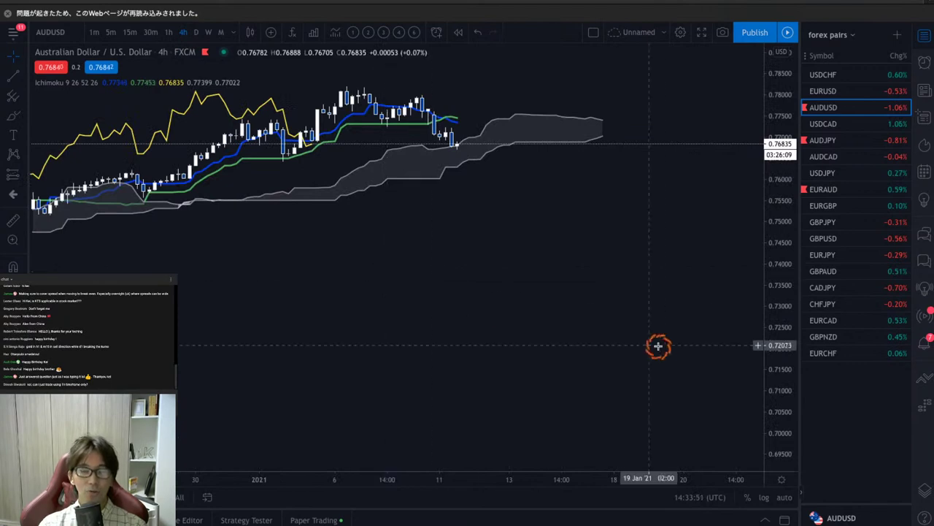
{"action": "left_click_drag", "start_coordinate": [774, 380], "coordinate": [772, 358]}
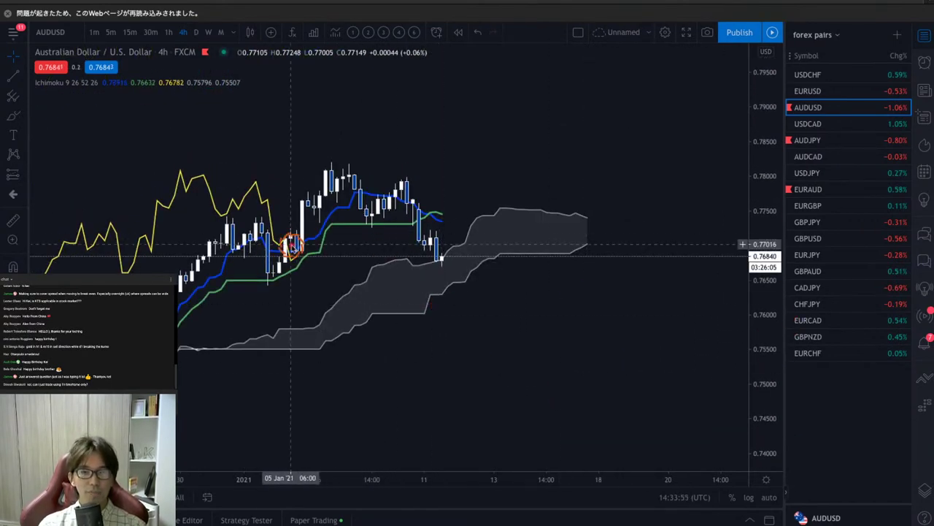
{"action": "mouse_move", "coordinate": [271, 264]}
{"action": "left_mouse_down"}
{"action": "mouse_move", "coordinate": [292, 240]}
{"action": "mouse_move", "coordinate": [343, 213]}
{"action": "mouse_move", "coordinate": [379, 216]}
{"action": "mouse_move", "coordinate": [441, 262]}
{"action": "left_mouse_up"}
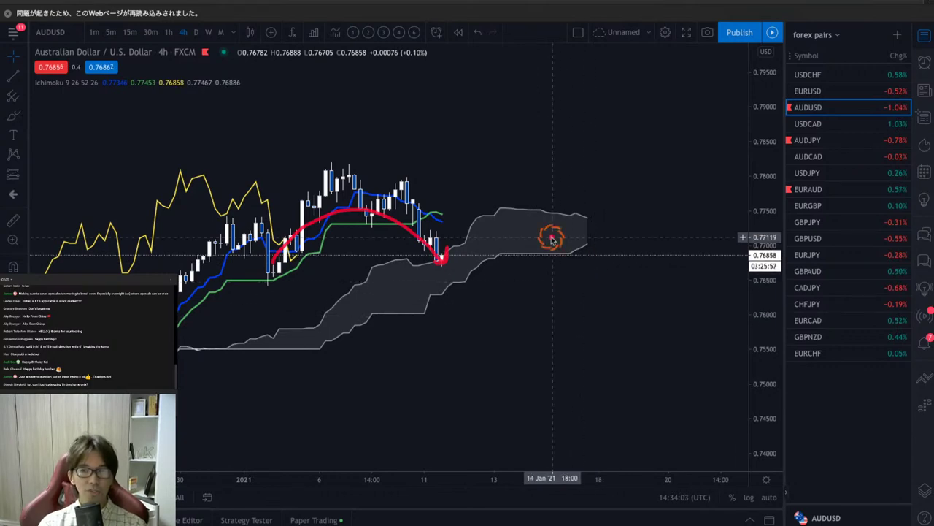
{"action": "mouse_move", "coordinate": [517, 235]}
{"action": "left_mouse_down"}
{"action": "mouse_move", "coordinate": [601, 233]}
{"action": "mouse_move", "coordinate": [608, 245]}
{"action": "left_mouse_up"}
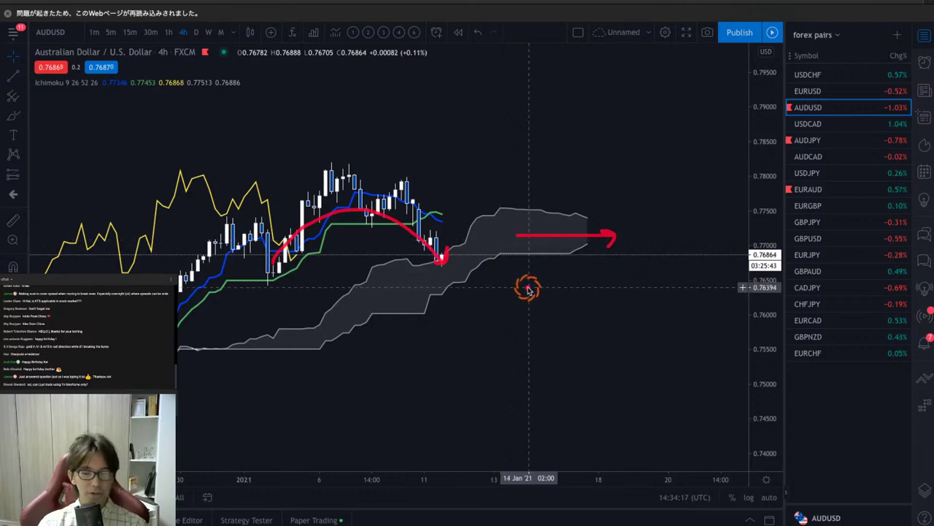
{"action": "key", "text": "Escape"}
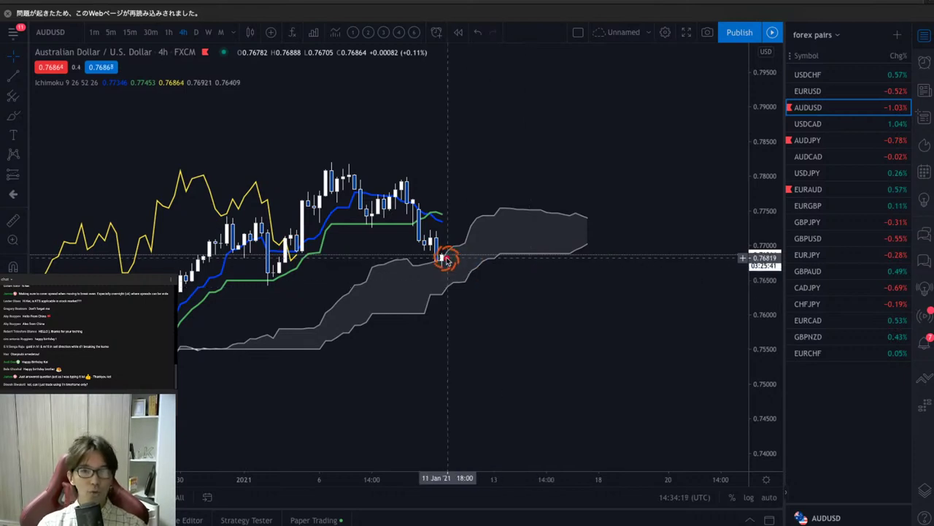
{"action": "mouse_move", "coordinate": [442, 259]}
{"action": "left_mouse_down"}
{"action": "mouse_move", "coordinate": [494, 198]}
{"action": "mouse_move", "coordinate": [455, 270]}
{"action": "mouse_move", "coordinate": [513, 325]}
{"action": "left_mouse_up"}
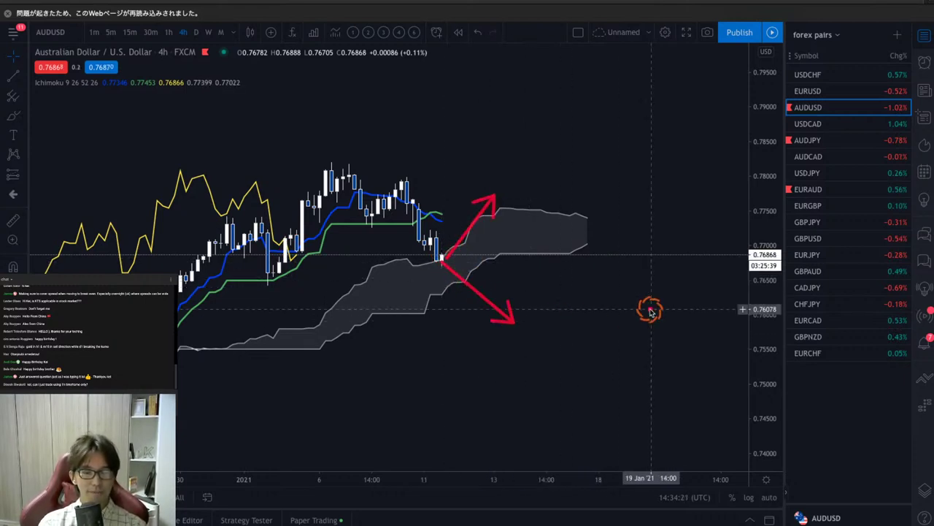
{"action": "key", "text": "Escape"}
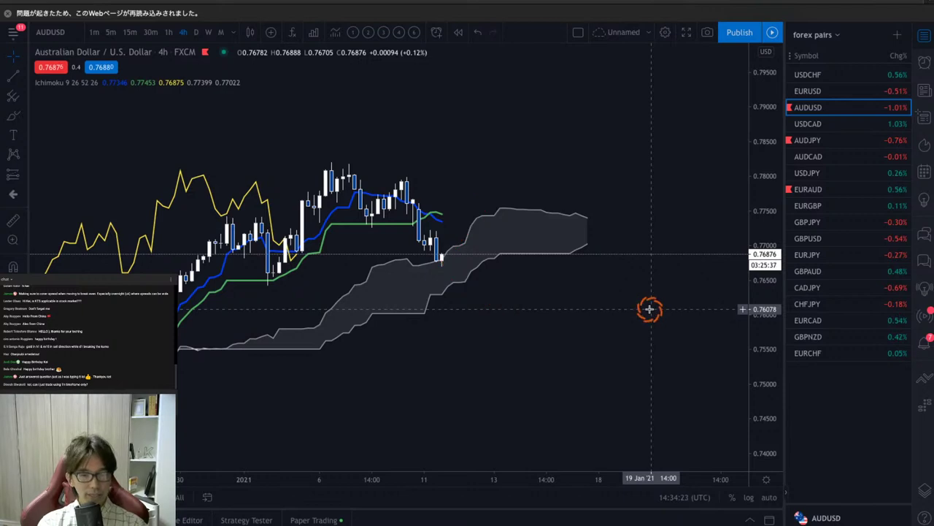
Step: Show AUDUSD on the daily timeframe with the price scale refitted and sketch a temporary rising stroke from the latest candle
{"action": "left_click", "coordinate": [196, 33]}
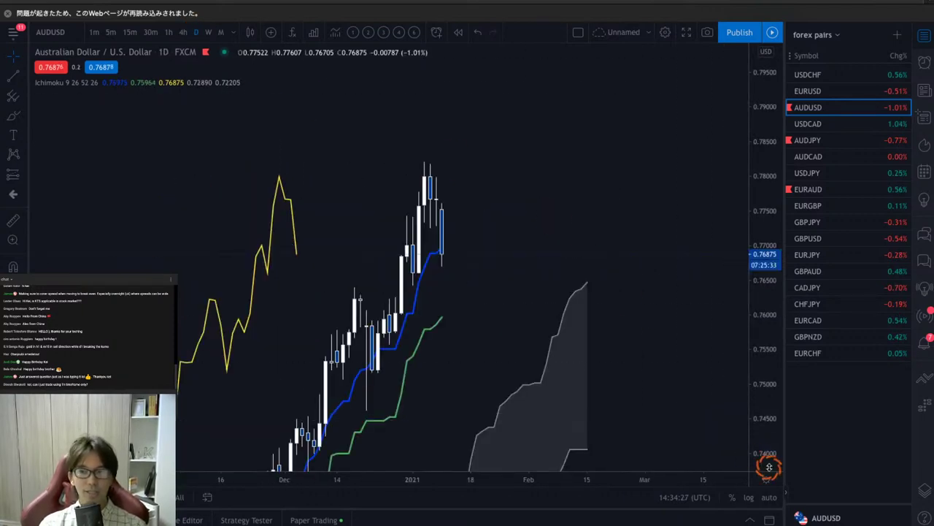
{"action": "left_click", "coordinate": [769, 496]}
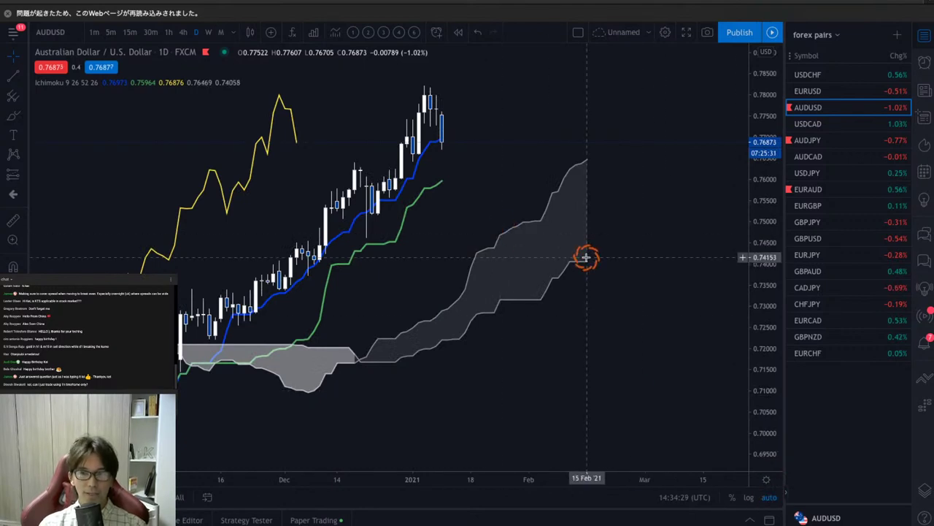
{"action": "left_click_drag", "start_coordinate": [587, 258], "coordinate": [592, 316]}
{"action": "left_click_drag", "start_coordinate": [764, 116], "coordinate": [764, 223]}
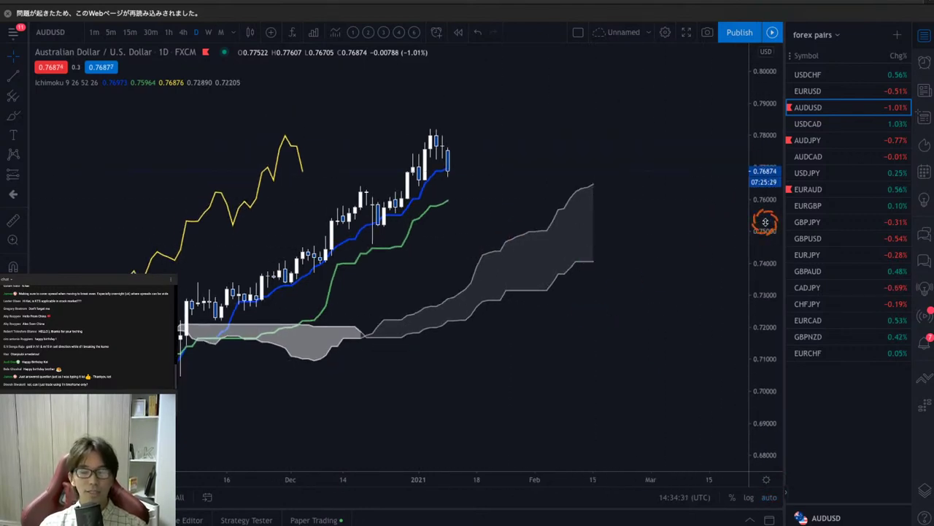
{"action": "left_click_drag", "start_coordinate": [584, 290], "coordinate": [589, 310]}
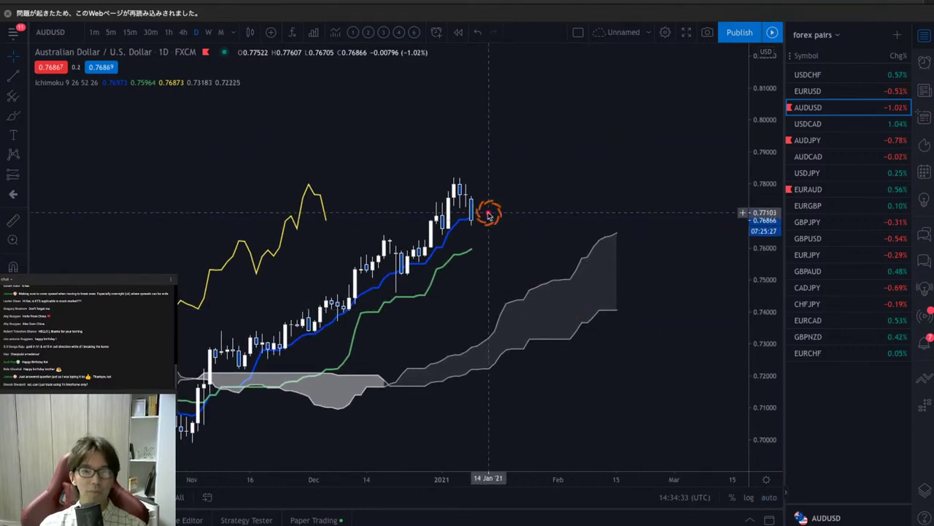
{"action": "left_click_drag", "start_coordinate": [474, 219], "coordinate": [547, 131]}
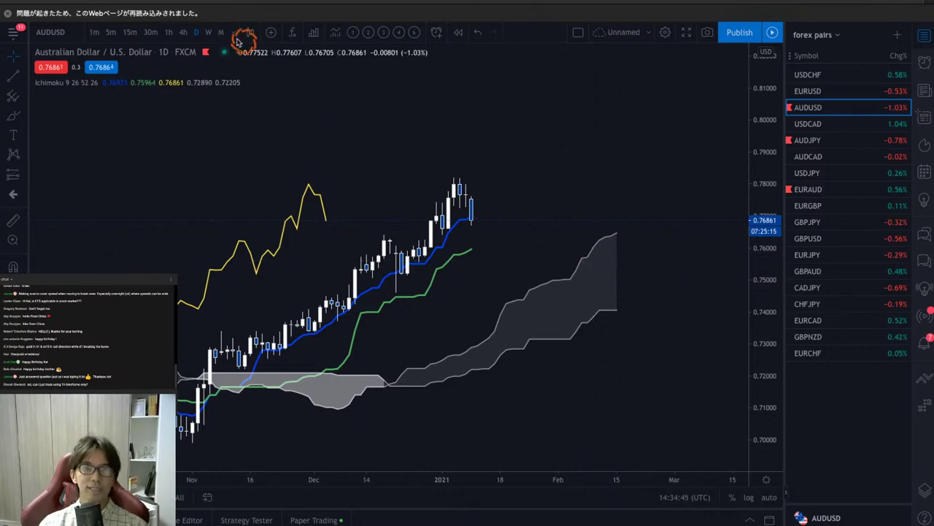
Step: Show AUDUSD on the 1-hour timeframe with more candle history, a compressed price scale and empty space beyond the future cloud
{"action": "left_click", "coordinate": [170, 32]}
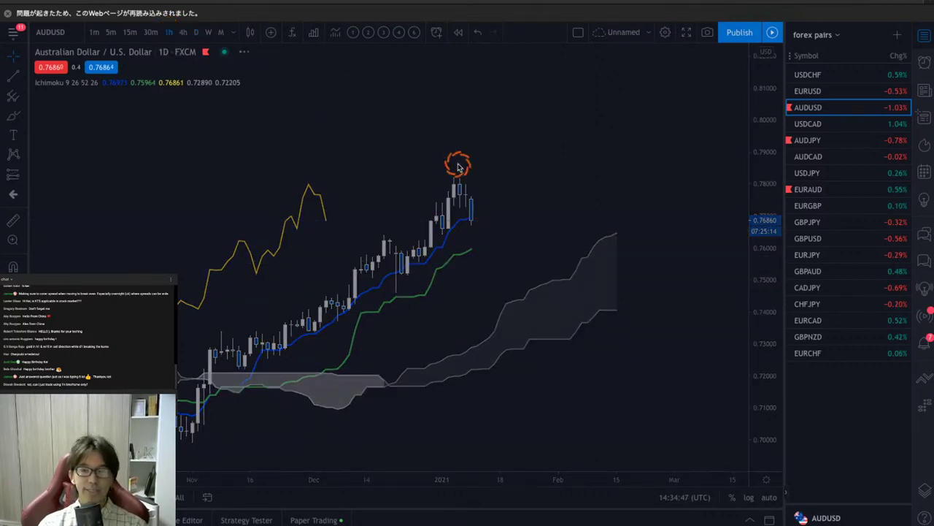
{"action": "left_click", "coordinate": [770, 498]}
{"action": "left_click_drag", "start_coordinate": [770, 117], "coordinate": [492, 354]}
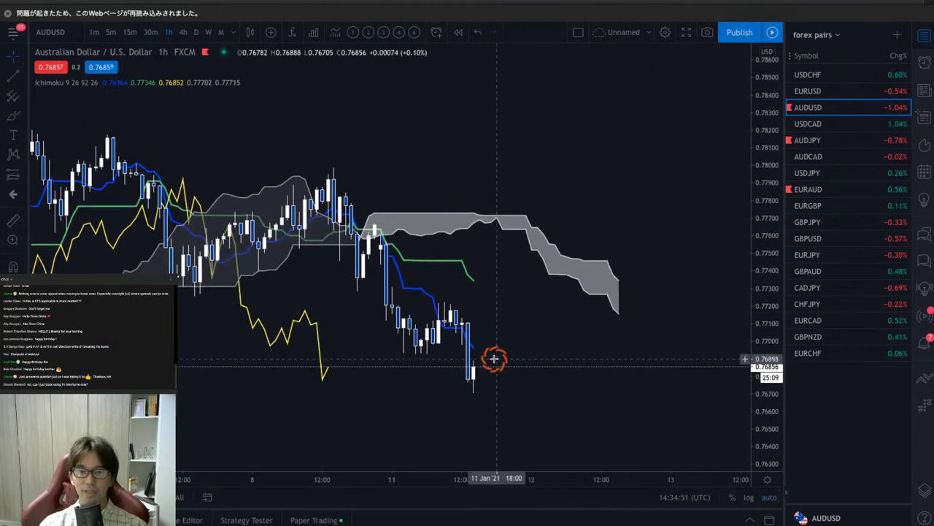
{"action": "left_click_drag", "start_coordinate": [268, 471], "coordinate": [493, 480]}
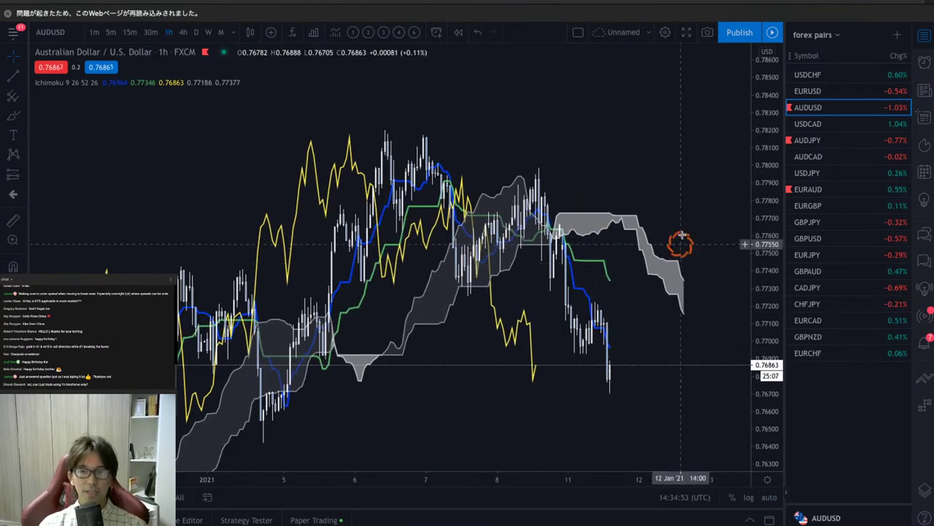
{"action": "left_click_drag", "start_coordinate": [755, 84], "coordinate": [699, 317]}
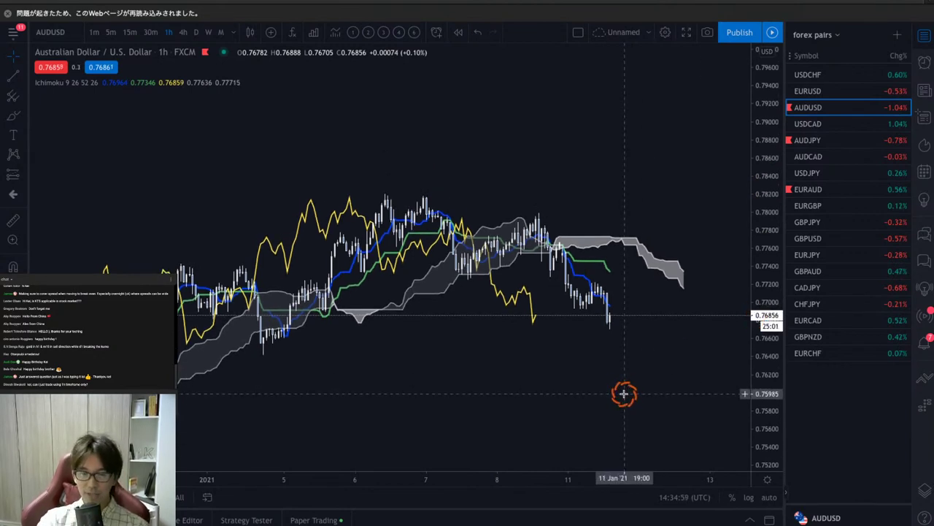
{"action": "left_click_drag", "start_coordinate": [594, 386], "coordinate": [448, 361]}
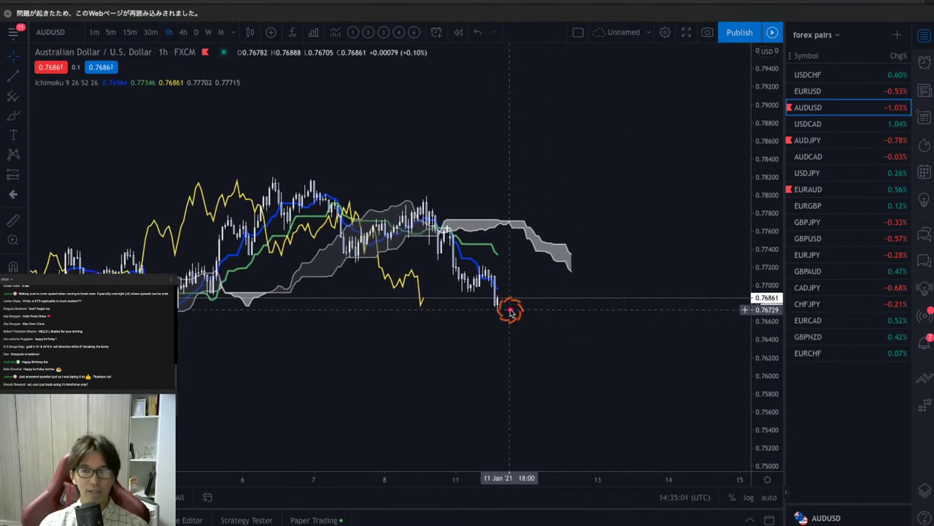
Step: Sketch temporary rising and flat strokes at the 1-hour price, Kijun line and future cloud, plus falling strokes from the latest candles
{"action": "mouse_move", "coordinate": [496, 304]}
{"action": "left_mouse_down"}
{"action": "mouse_move", "coordinate": [555, 217]}
{"action": "mouse_move", "coordinate": [569, 253]}
{"action": "mouse_move", "coordinate": [630, 254]}
{"action": "left_mouse_up"}
{"action": "left_click_drag", "start_coordinate": [576, 266], "coordinate": [628, 232]}
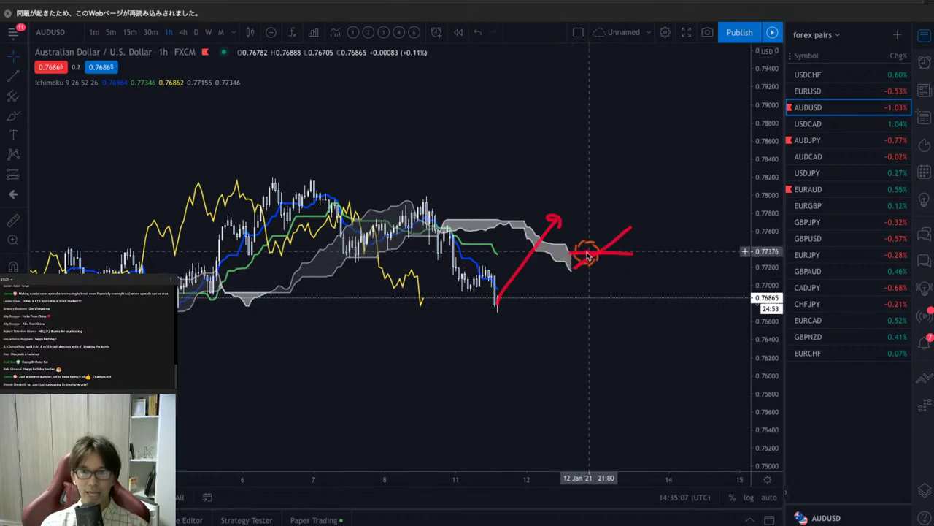
{"action": "mouse_move", "coordinate": [492, 257]}
{"action": "left_mouse_down"}
{"action": "mouse_move", "coordinate": [548, 262]}
{"action": "mouse_move", "coordinate": [565, 234]}
{"action": "mouse_move", "coordinate": [573, 238]}
{"action": "mouse_move", "coordinate": [556, 210]}
{"action": "left_mouse_up"}
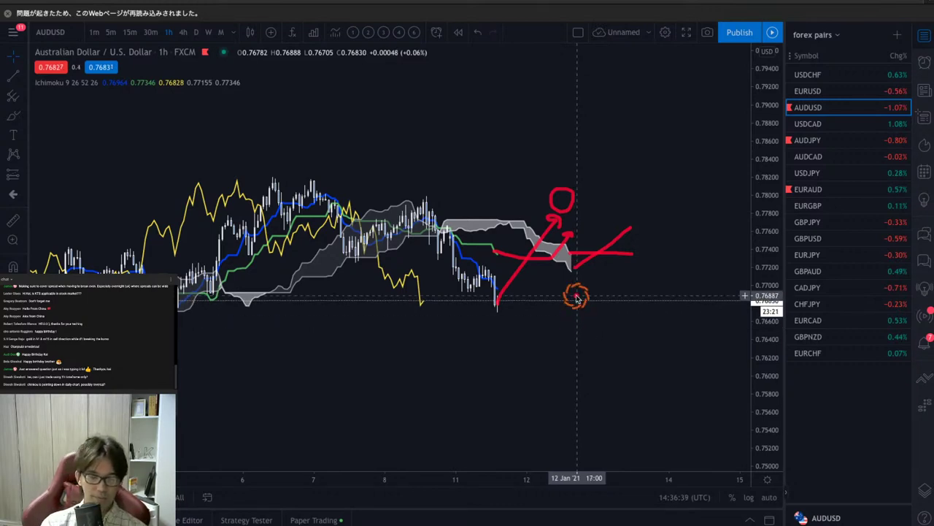
{"action": "mouse_move", "coordinate": [483, 269]}
{"action": "left_mouse_down"}
{"action": "mouse_move", "coordinate": [503, 317]}
{"action": "mouse_move", "coordinate": [521, 308]}
{"action": "mouse_move", "coordinate": [571, 351]}
{"action": "left_mouse_up"}
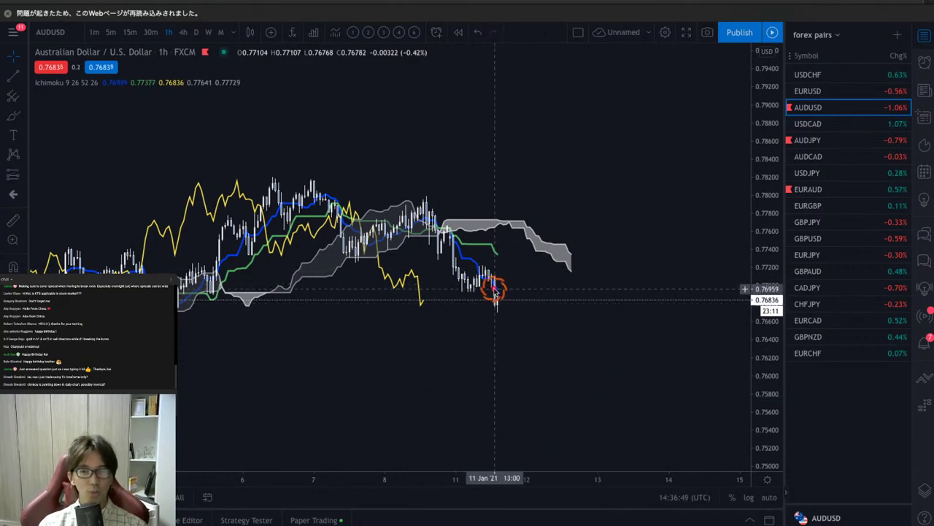
{"action": "left_click_drag", "start_coordinate": [495, 296], "coordinate": [563, 373]}
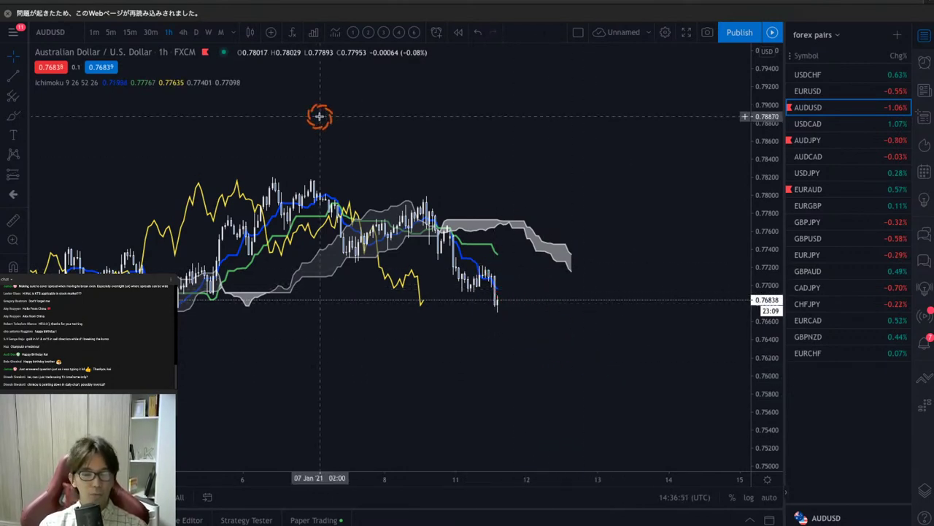
Step: Show AUDUSD on the 4-hour timeframe and sketch temporary falling strokes from price, Kijun and the future cloud, with a flat line through the cloud
{"action": "left_click", "coordinate": [187, 33]}
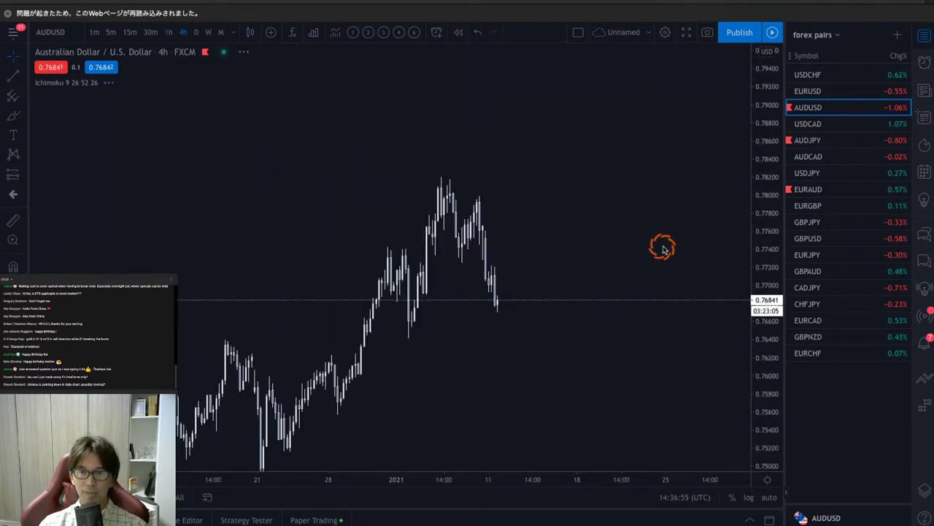
{"action": "left_click_drag", "start_coordinate": [756, 256], "coordinate": [613, 255]}
{"action": "left_click_drag", "start_coordinate": [452, 232], "coordinate": [499, 295]}
{"action": "left_click_drag", "start_coordinate": [522, 195], "coordinate": [630, 246]}
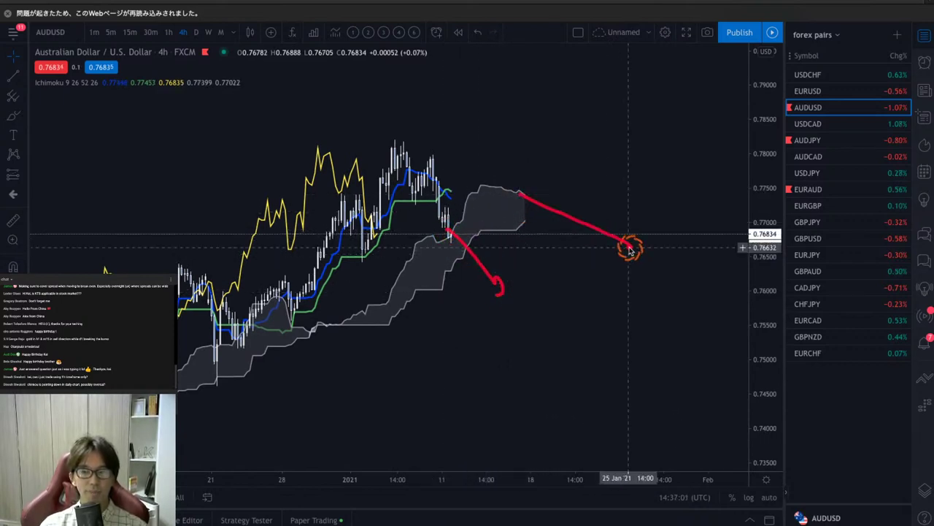
{"action": "left_click_drag", "start_coordinate": [503, 221], "coordinate": [653, 219]}
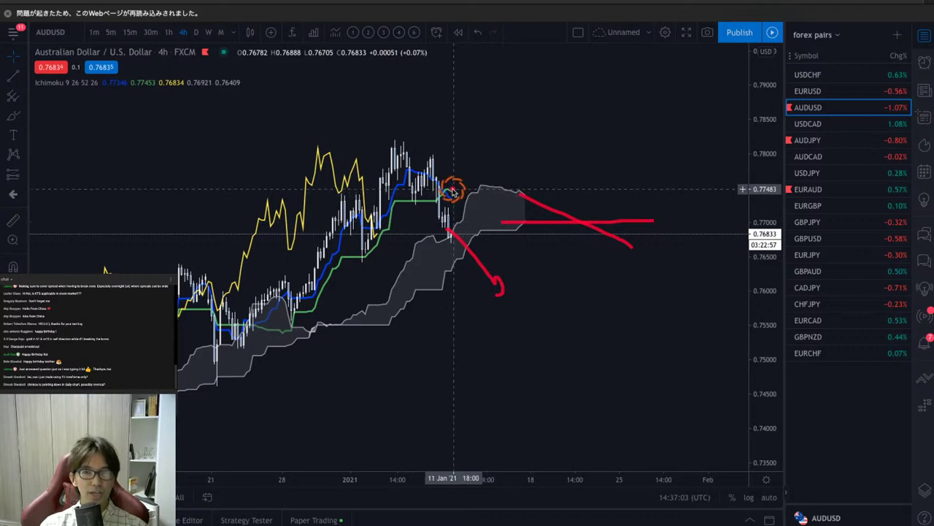
{"action": "left_click_drag", "start_coordinate": [451, 192], "coordinate": [501, 250]}
{"action": "mouse_move", "coordinate": [521, 289]}
{"action": "left_mouse_down"}
{"action": "mouse_move", "coordinate": [511, 298]}
{"action": "mouse_move", "coordinate": [496, 284]}
{"action": "mouse_move", "coordinate": [521, 296]}
{"action": "mouse_move", "coordinate": [537, 293]}
{"action": "mouse_move", "coordinate": [532, 282]}
{"action": "mouse_move", "coordinate": [532, 301]}
{"action": "left_mouse_up"}
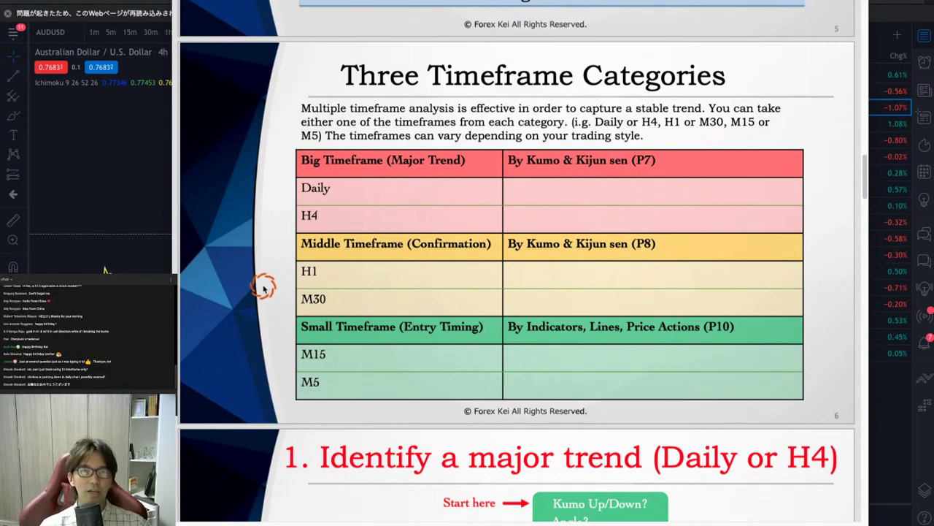
Step: Return from the slides to the chart and open XAUUSD from the Commodity watchlist
{"action": "left_click", "coordinate": [157, 193]}
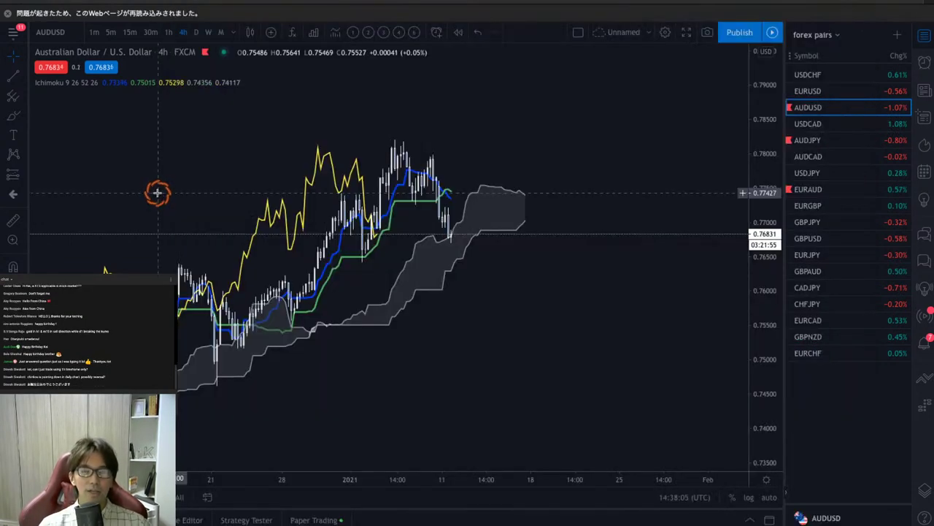
{"action": "left_click", "coordinate": [819, 35]}
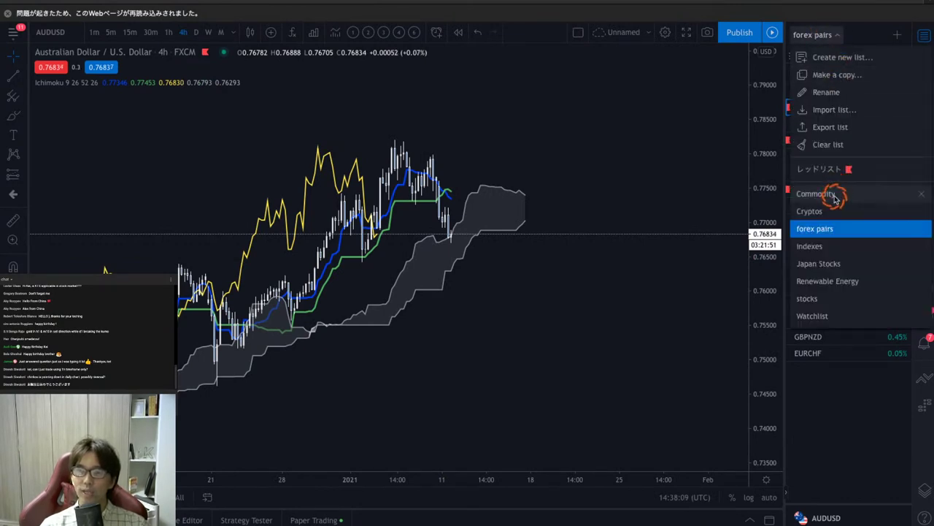
{"action": "left_click", "coordinate": [838, 192]}
{"action": "left_click", "coordinate": [853, 90]}
{"action": "left_click", "coordinate": [512, 149]}
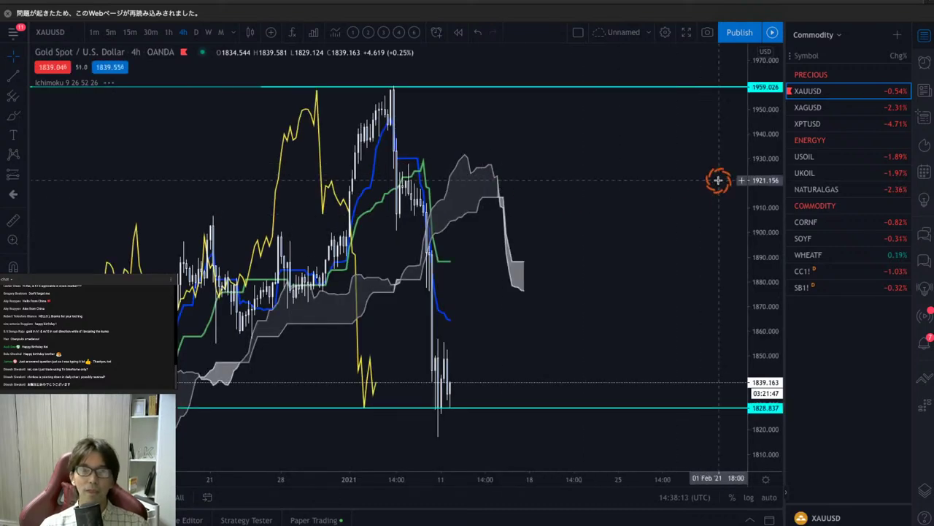
Step: Show XAUUSD on the daily timeframe and draw short flattening strokes above and below the end of the future cloud
{"action": "left_click", "coordinate": [197, 34]}
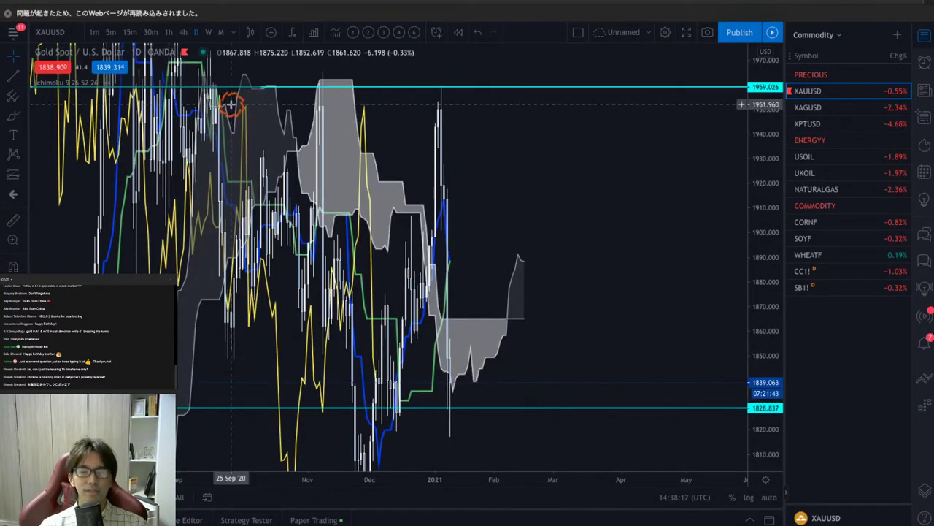
{"action": "left_click_drag", "start_coordinate": [774, 116], "coordinate": [767, 385]}
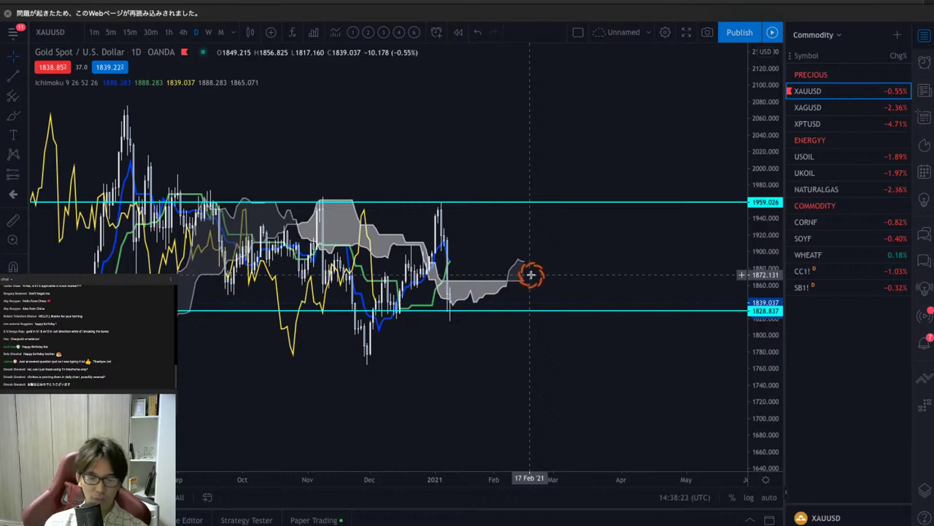
{"action": "mouse_move", "coordinate": [507, 259]}
{"action": "left_mouse_down"}
{"action": "mouse_move", "coordinate": [511, 248]}
{"action": "mouse_move", "coordinate": [544, 257]}
{"action": "left_mouse_up"}
{"action": "left_click_drag", "start_coordinate": [503, 288], "coordinate": [538, 290]}
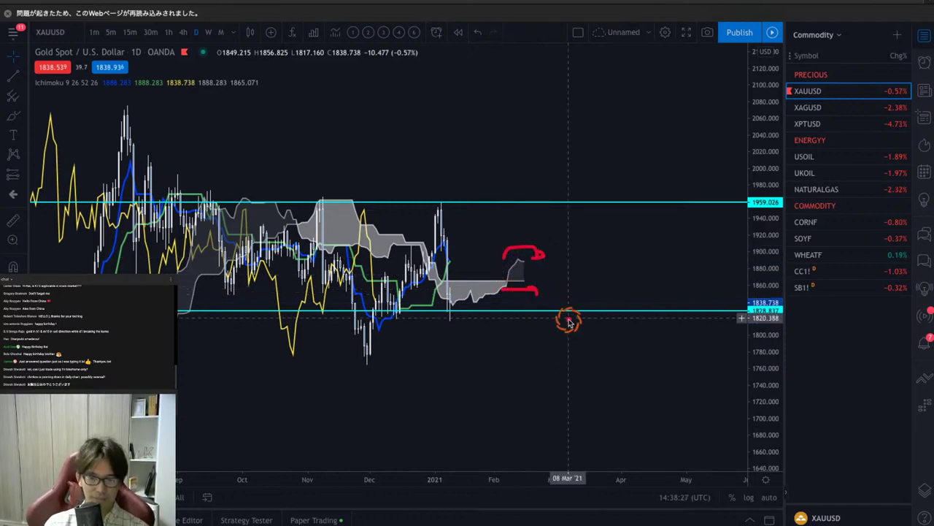
Step: Enlarge the daily XAUUSD chart, sketch a flat stroke below and a curved stroke above the future cloud's end, and clear them
{"action": "left_click_drag", "start_coordinate": [745, 383], "coordinate": [770, 290]}
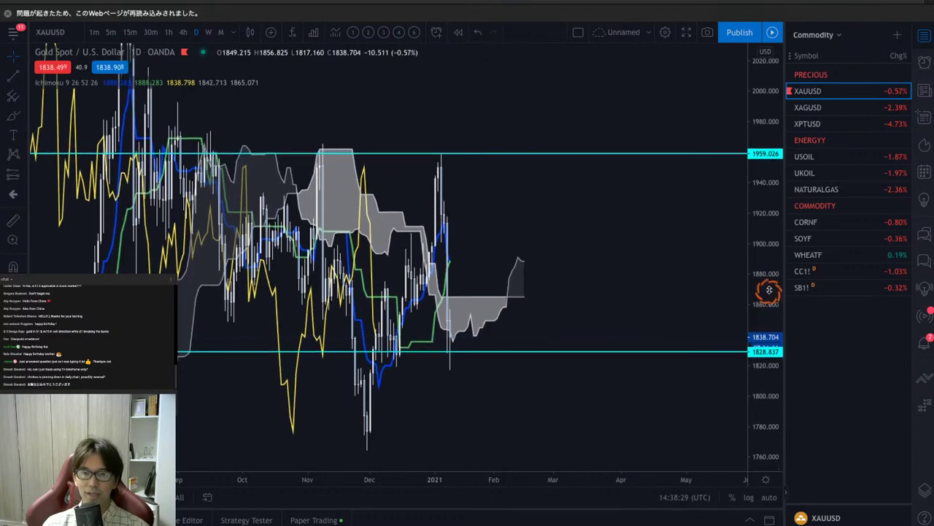
{"action": "left_click_drag", "start_coordinate": [501, 480], "coordinate": [617, 310]}
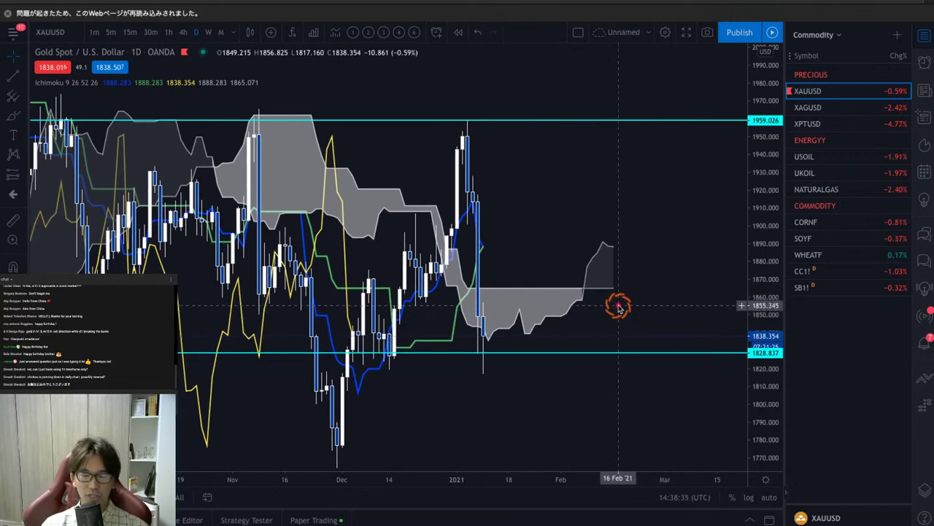
{"action": "left_click_drag", "start_coordinate": [576, 305], "coordinate": [624, 305]}
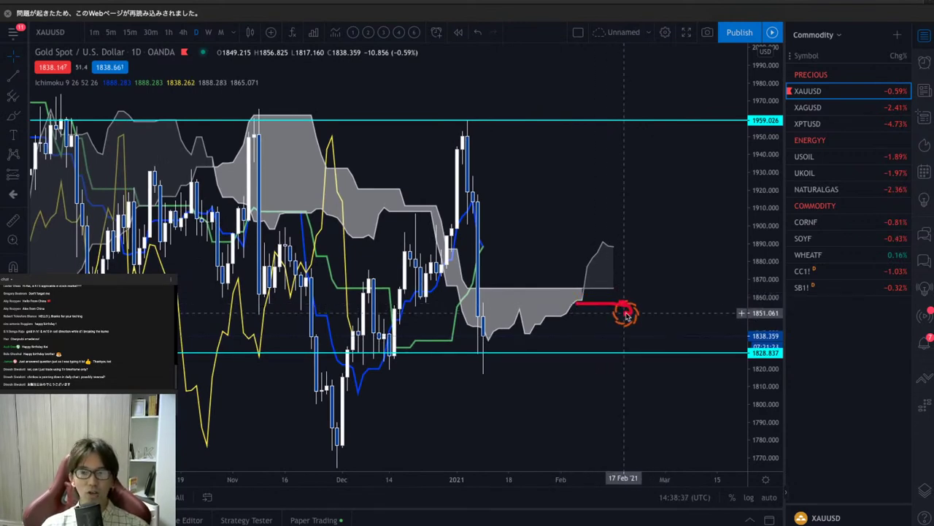
{"action": "mouse_move", "coordinate": [574, 247]}
{"action": "left_mouse_down"}
{"action": "mouse_move", "coordinate": [608, 233]}
{"action": "mouse_move", "coordinate": [626, 246]}
{"action": "left_mouse_up"}
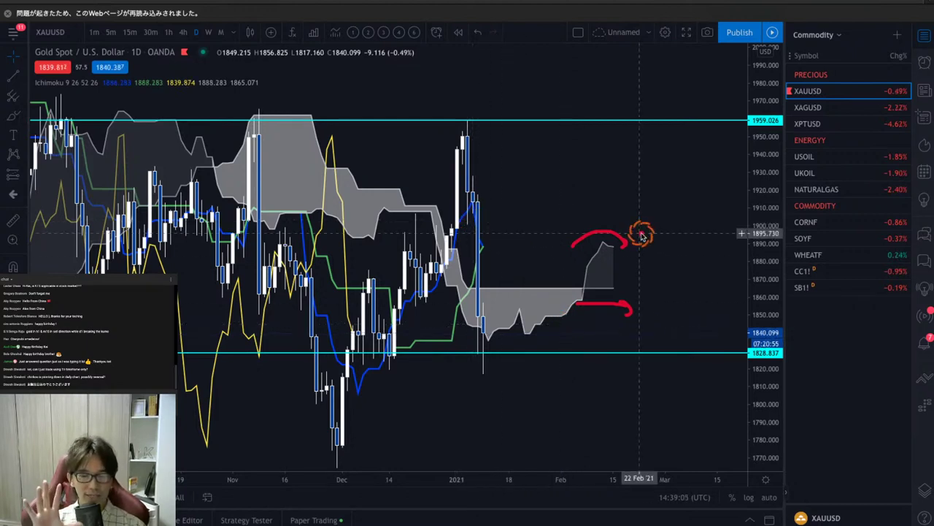
{"action": "key", "text": "Escape"}
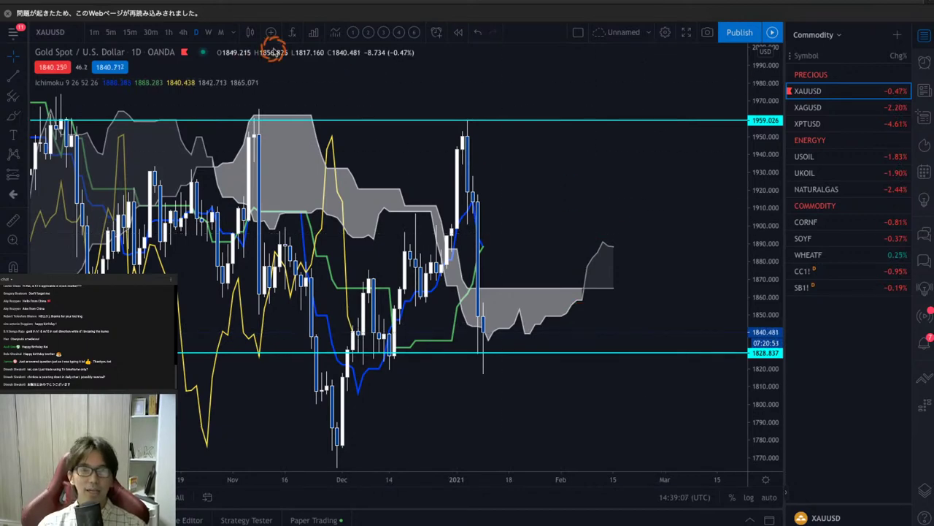
Step: Show XAUUSD on the 4-hour timeframe, sketch temporary flat and falling strokes at the future cloud, Kijun line and price, and clear them
{"action": "left_click", "coordinate": [188, 34]}
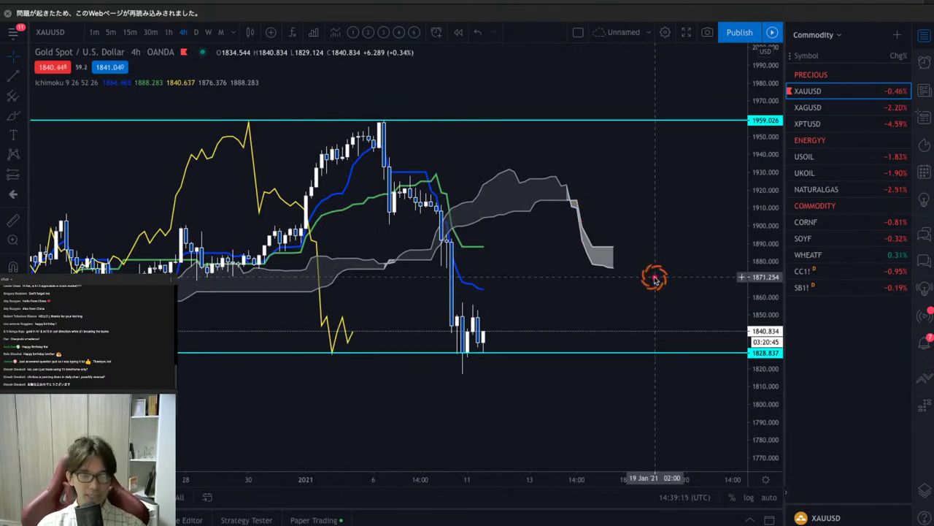
{"action": "left_click_drag", "start_coordinate": [581, 234], "coordinate": [635, 235]}
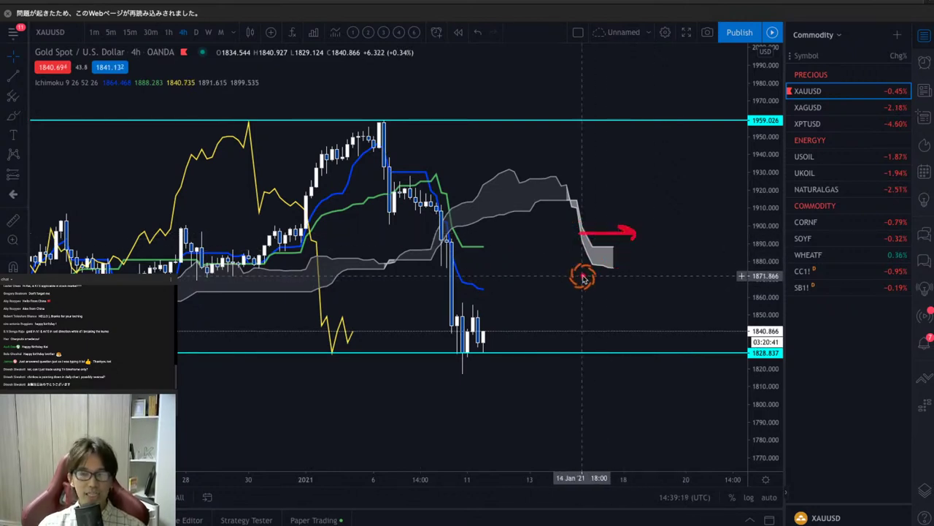
{"action": "left_click_drag", "start_coordinate": [582, 276], "coordinate": [624, 289]}
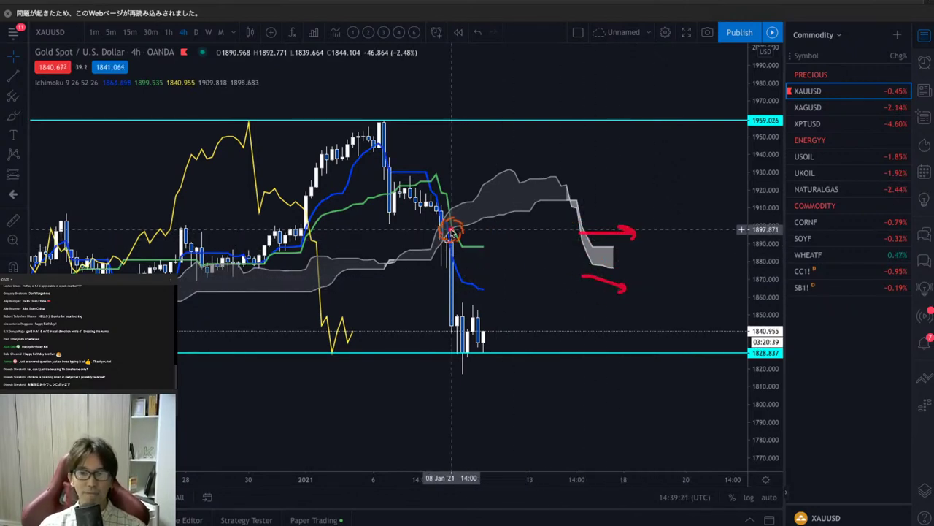
{"action": "left_click_drag", "start_coordinate": [448, 232], "coordinate": [476, 229]}
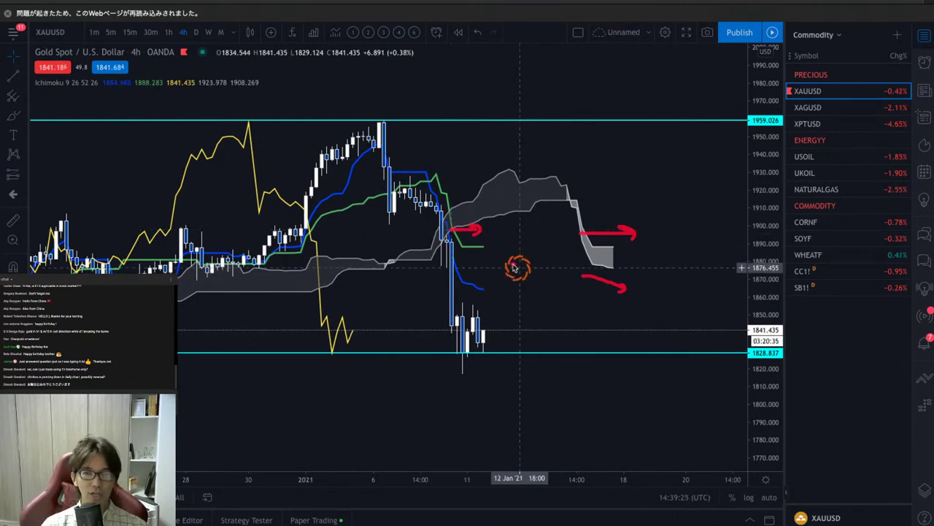
{"action": "left_click_drag", "start_coordinate": [479, 247], "coordinate": [515, 276]}
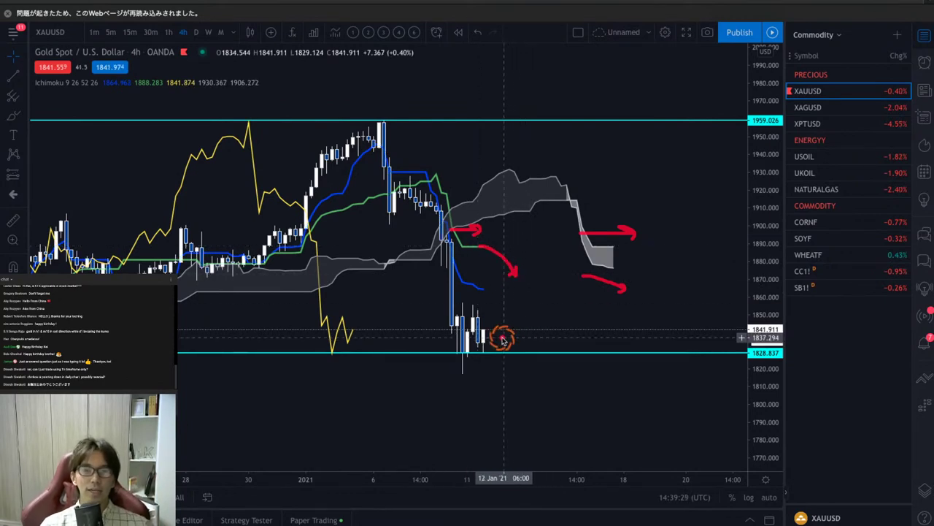
{"action": "mouse_move", "coordinate": [492, 342]}
{"action": "left_mouse_down"}
{"action": "mouse_move", "coordinate": [515, 367]}
{"action": "mouse_move", "coordinate": [509, 379]}
{"action": "mouse_move", "coordinate": [544, 385]}
{"action": "left_mouse_up"}
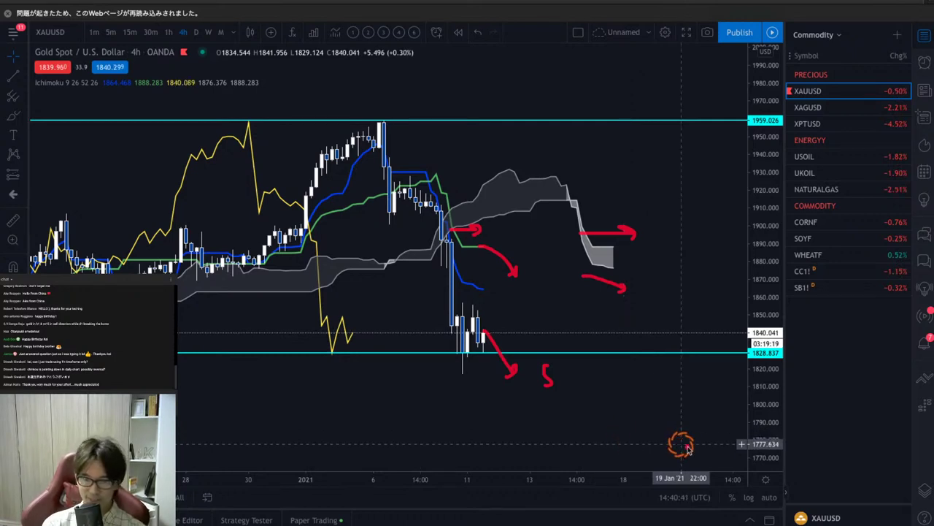
{"action": "key", "text": "Escape"}
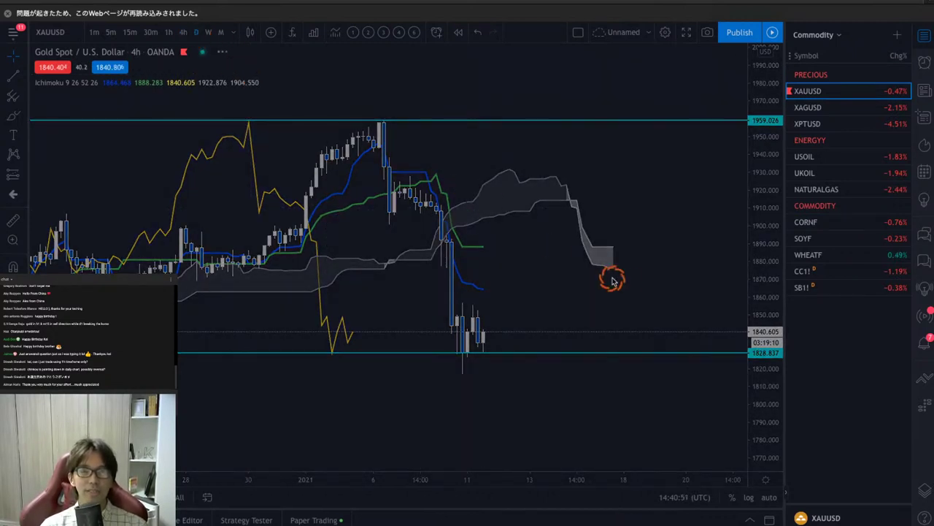
Step: Return XAUUSD to the daily timeframe and hide the price candles, leaving only the Ichimoku lines and cloud
{"action": "key", "text": "d"}
{"action": "key", "text": "Return"}
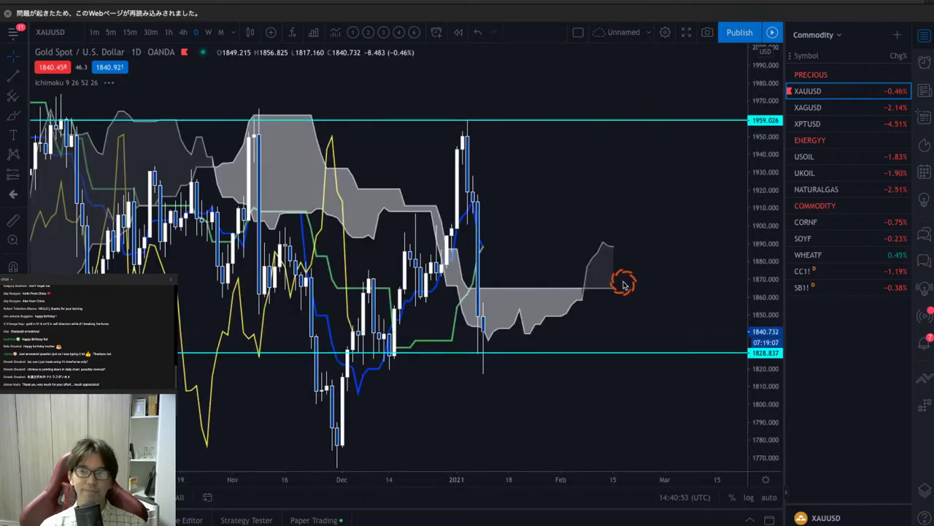
{"action": "left_click_drag", "start_coordinate": [755, 178], "coordinate": [730, 292]}
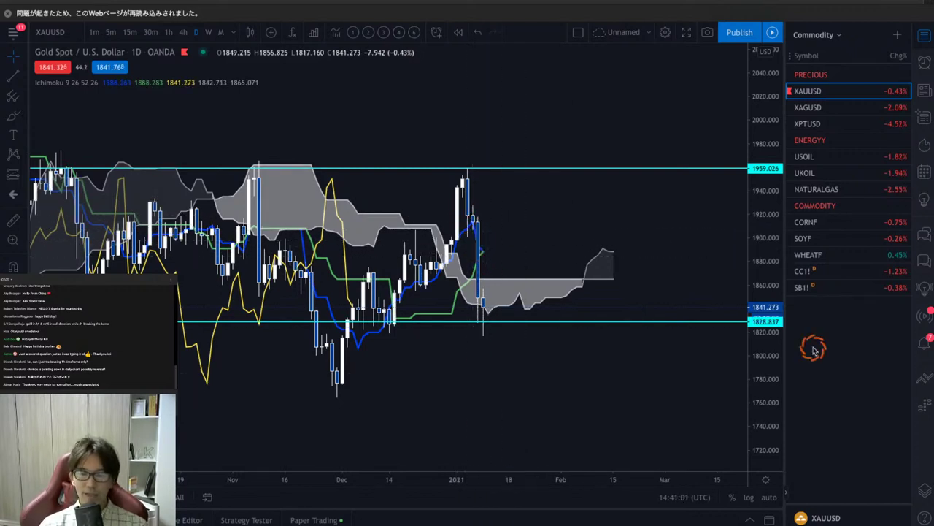
{"action": "left_click_drag", "start_coordinate": [768, 397], "coordinate": [767, 376]}
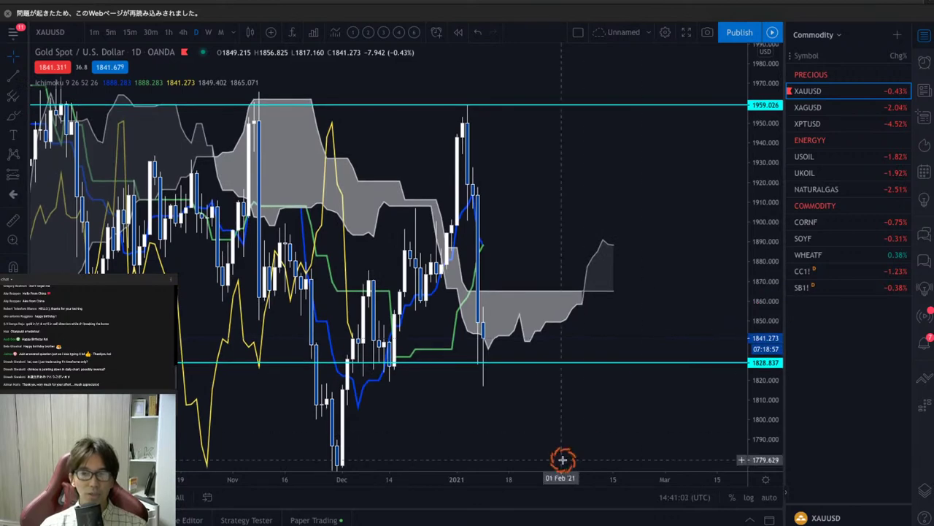
{"action": "scroll", "coordinate": [388, 458], "scroll_direction": "up", "scroll_amount": 3}
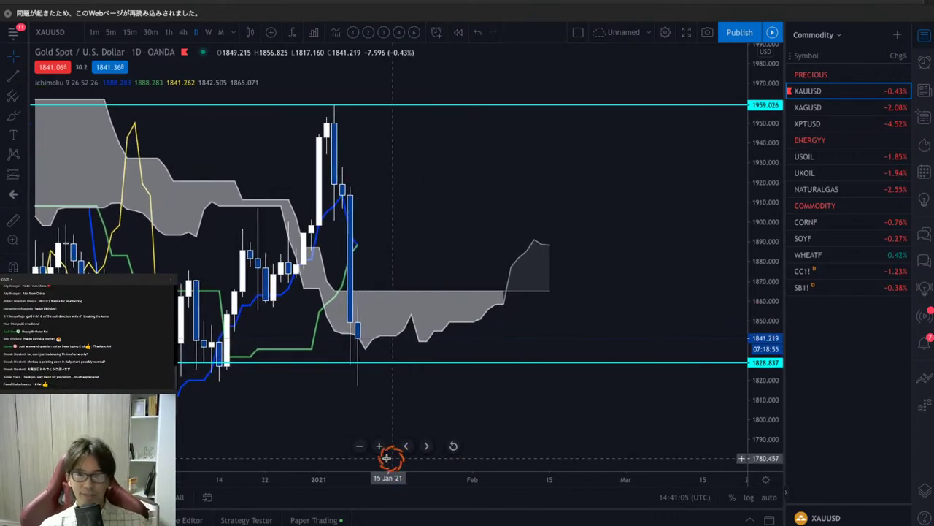
{"action": "left_click", "coordinate": [379, 446]}
{"action": "left_click_drag", "start_coordinate": [390, 285], "coordinate": [587, 278]}
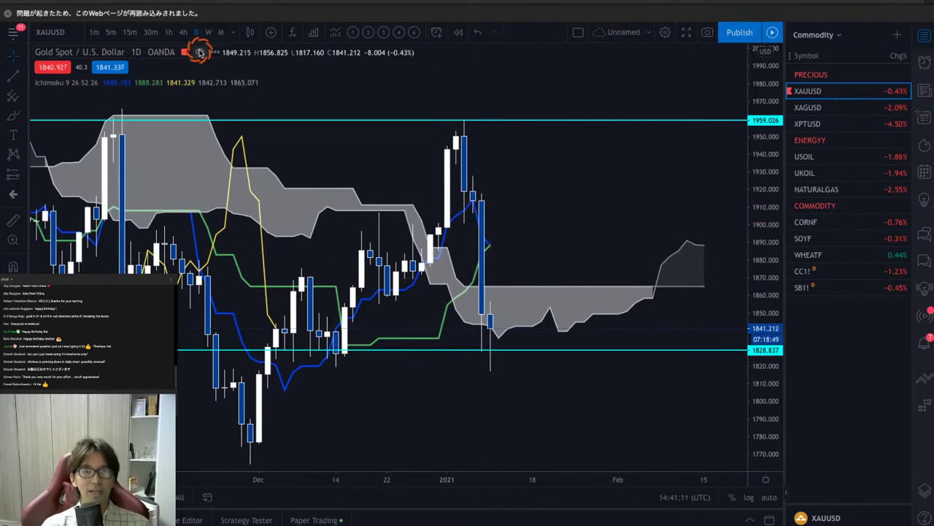
{"action": "left_click", "coordinate": [200, 53]}
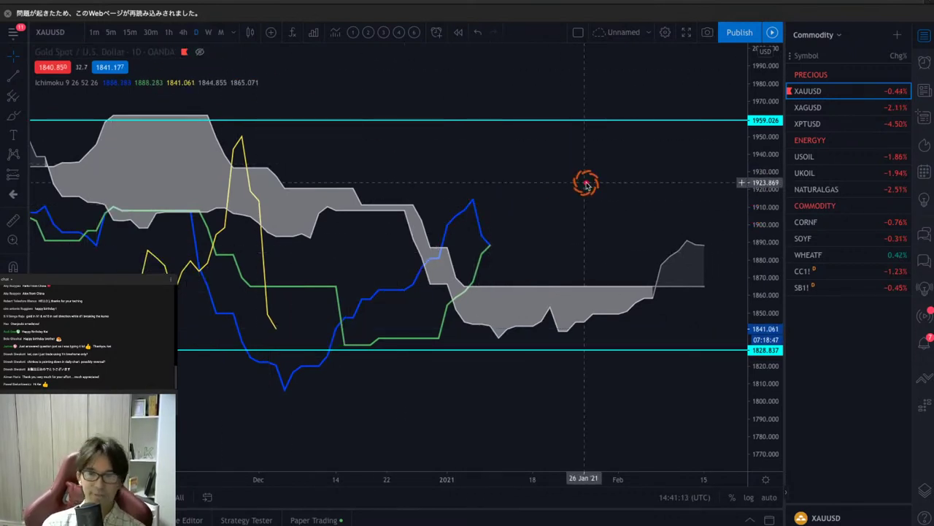
Step: Draw temporary arrows pointing at the blue and green Ichimoku lines and a flat arrow across the future cloud's end, and clear them
{"action": "mouse_move", "coordinate": [623, 132]}
{"action": "left_mouse_down"}
{"action": "mouse_move", "coordinate": [513, 178]}
{"action": "mouse_move", "coordinate": [485, 212]}
{"action": "left_mouse_up"}
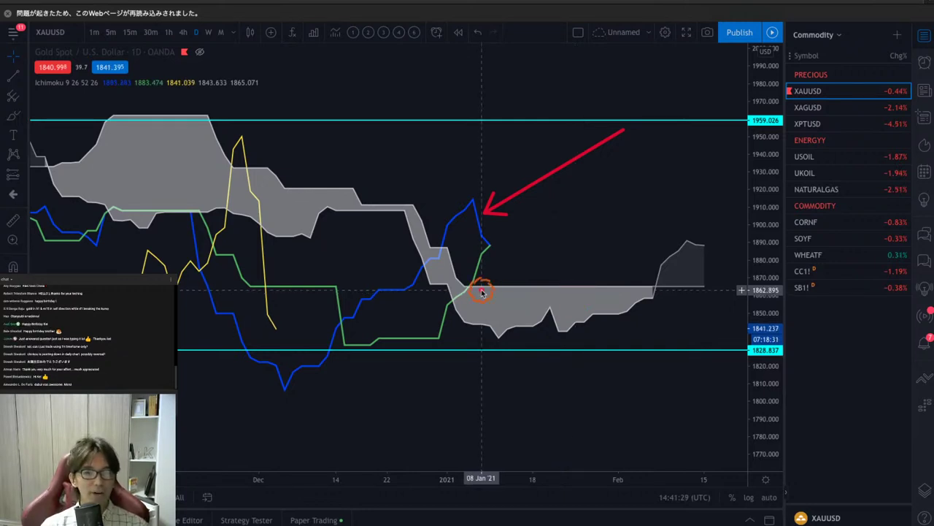
{"action": "left_click_drag", "start_coordinate": [575, 400], "coordinate": [451, 327]}
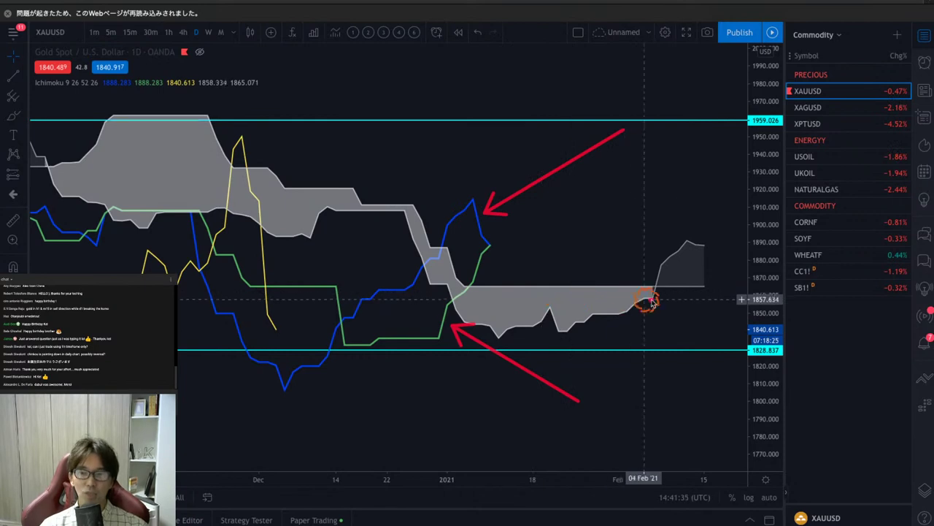
{"action": "left_click_drag", "start_coordinate": [637, 300], "coordinate": [739, 302]}
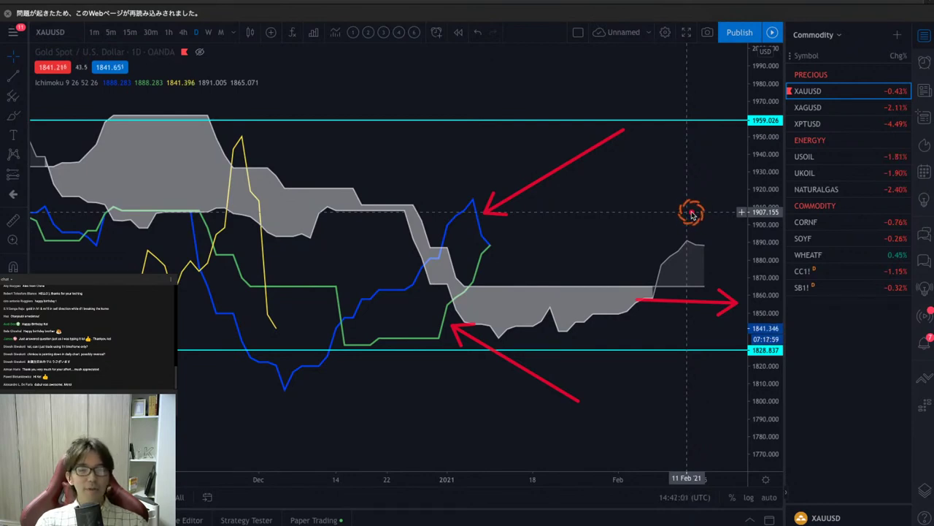
{"action": "key", "text": "Escape"}
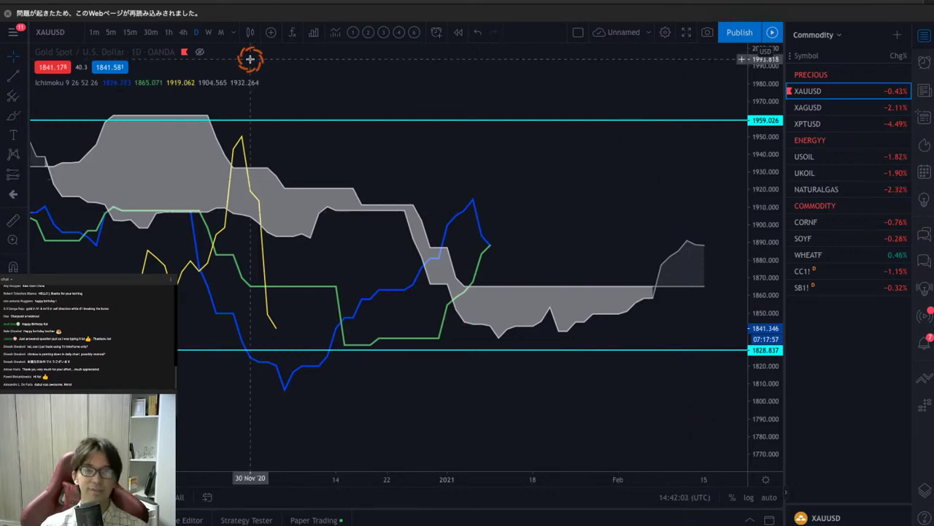
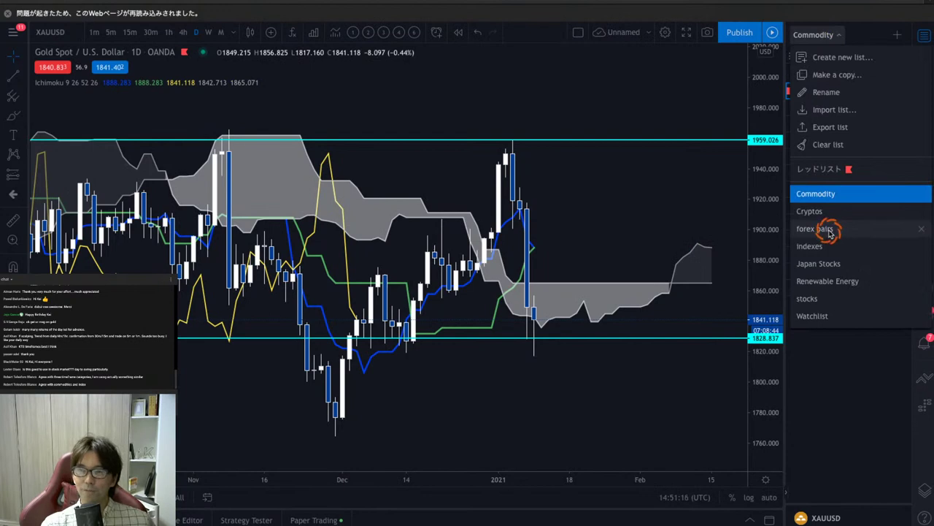
Step: Switch to the forex pairs watchlist and open the daily AUDUSD chart
{"action": "left_click", "coordinate": [829, 232]}
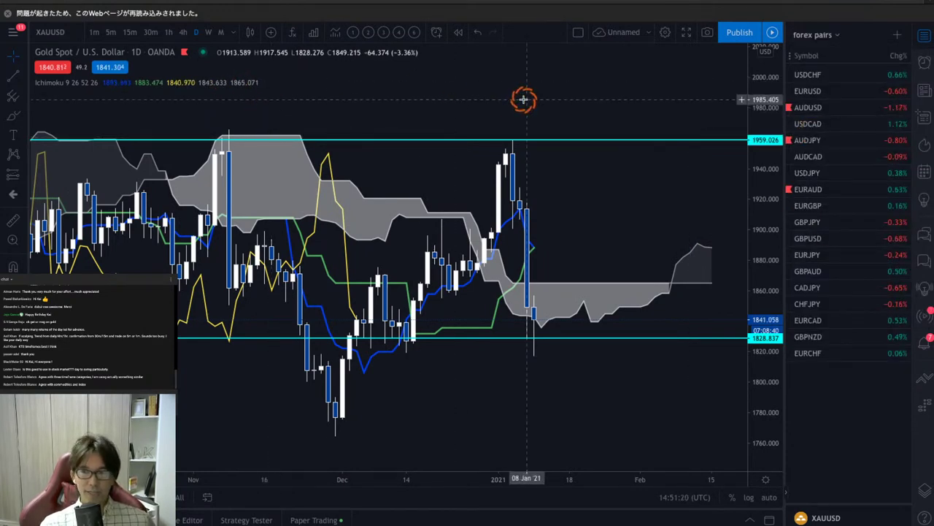
{"action": "left_click", "coordinate": [844, 108]}
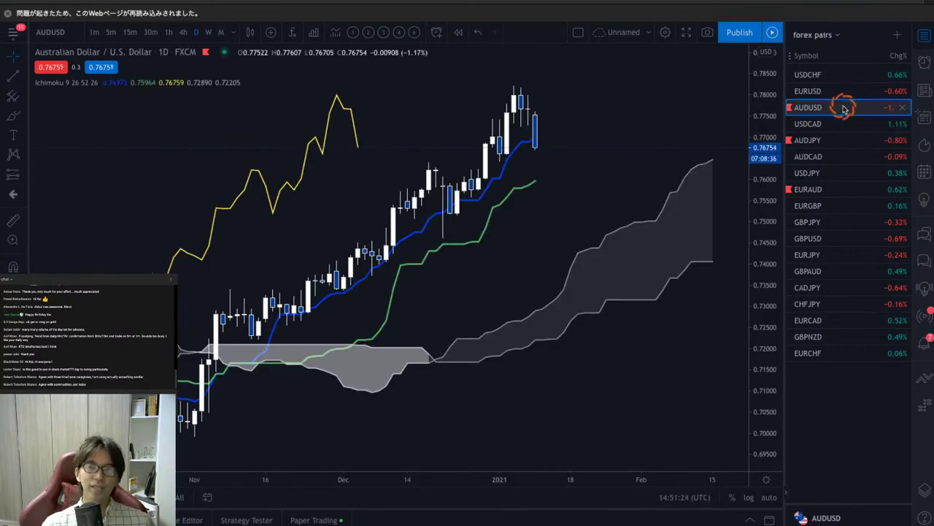
{"action": "left_click_drag", "start_coordinate": [646, 226], "coordinate": [570, 229]}
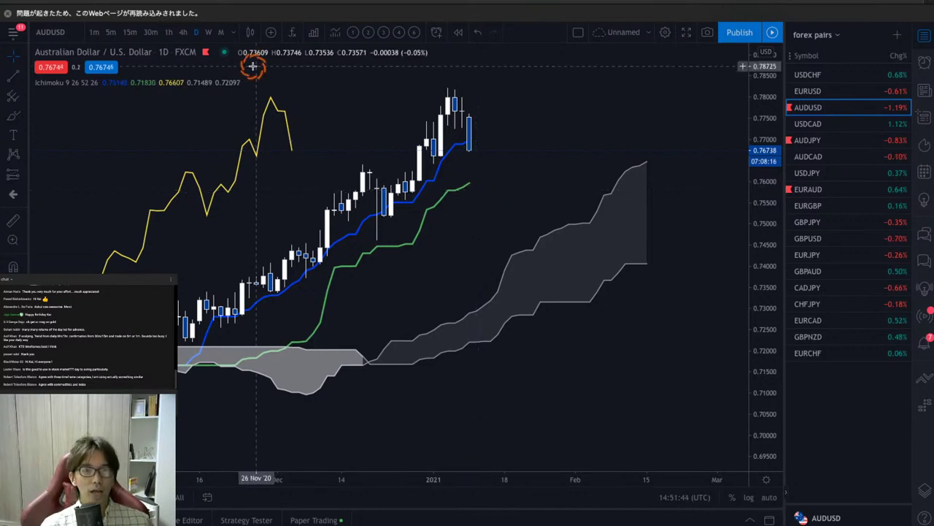
Step: Examine AUDUSD on the 1-hour timeframe with automatic price scaling, on the 30-minute timeframe, and again on the daily
{"action": "left_click", "coordinate": [168, 32]}
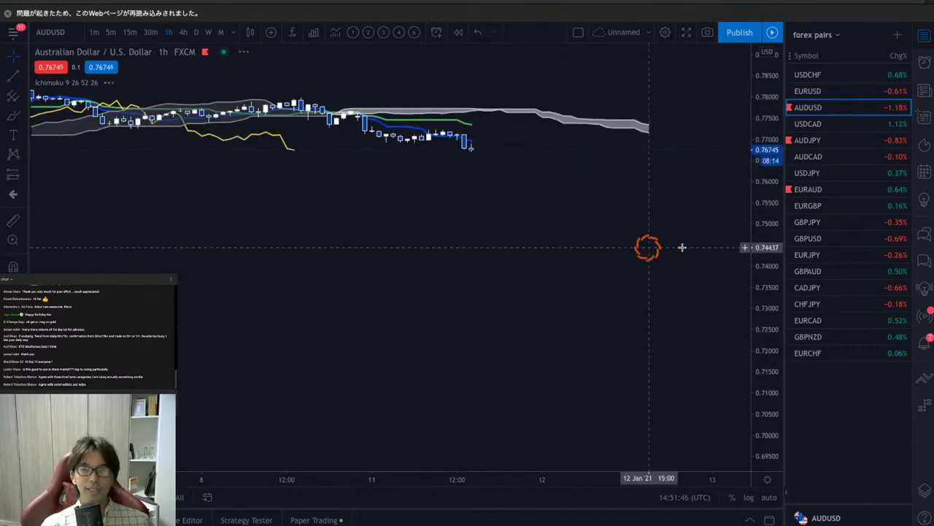
{"action": "left_click", "coordinate": [766, 495]}
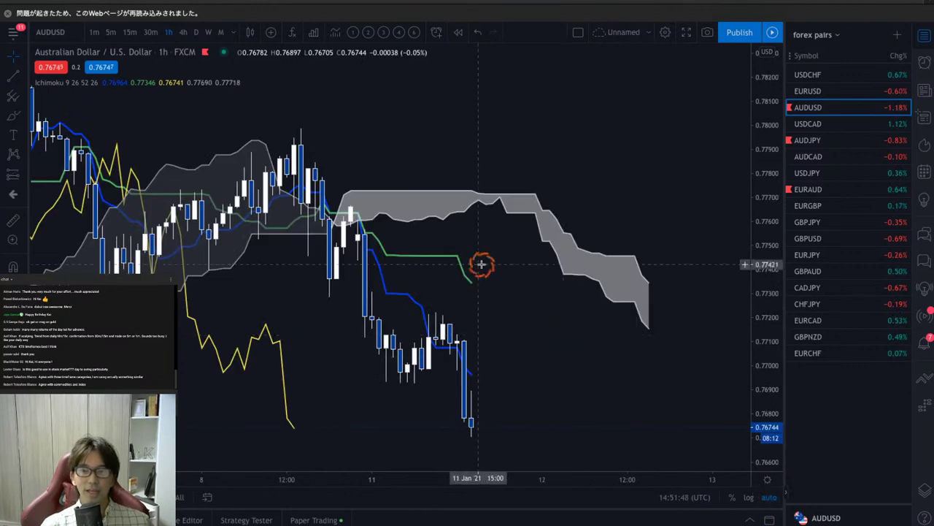
{"action": "left_click", "coordinate": [151, 34]}
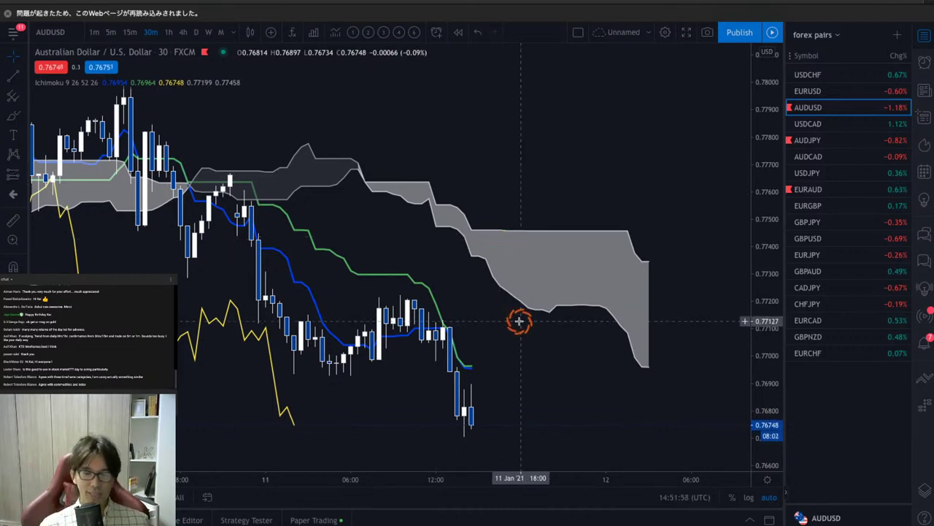
{"action": "left_click", "coordinate": [196, 32]}
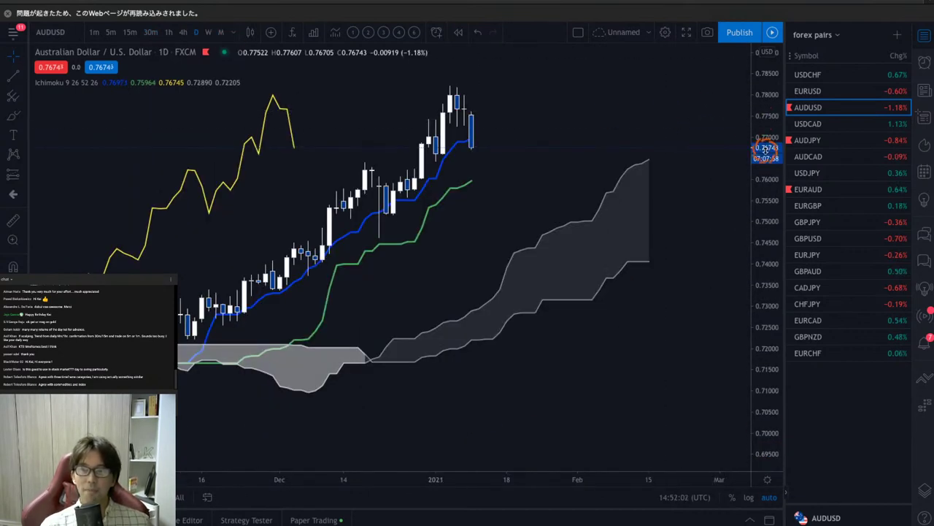
Step: Open AUDJPY on the 1-hour timeframe, sketch temporary rising strokes from the latest candle, Kijun line and future cloud, and clear them
{"action": "left_click", "coordinate": [842, 140]}
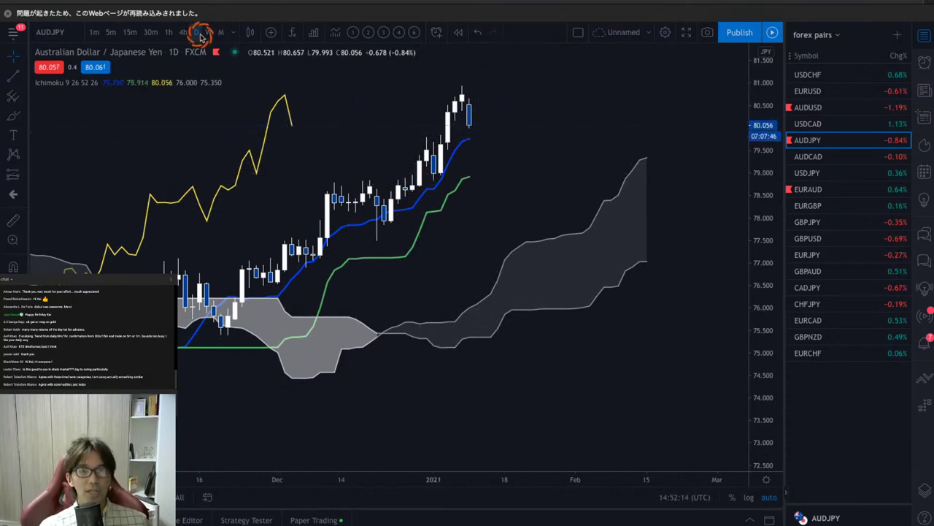
{"action": "left_click", "coordinate": [169, 32]}
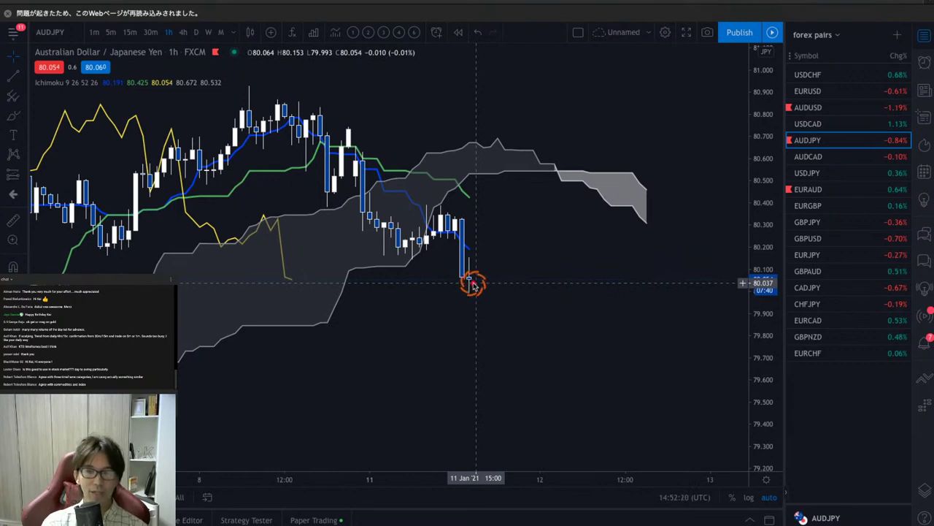
{"action": "left_click_drag", "start_coordinate": [472, 283], "coordinate": [652, 83]}
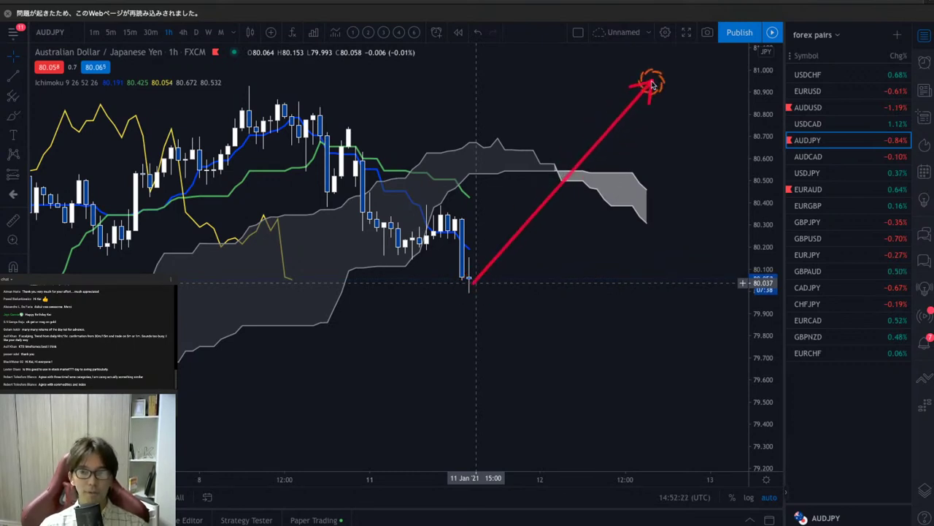
{"action": "mouse_move", "coordinate": [681, 171]}
{"action": "left_mouse_down"}
{"action": "mouse_move", "coordinate": [663, 194]}
{"action": "mouse_move", "coordinate": [648, 191]}
{"action": "mouse_move", "coordinate": [640, 219]}
{"action": "mouse_move", "coordinate": [702, 153]}
{"action": "left_mouse_up"}
{"action": "mouse_move", "coordinate": [474, 195]}
{"action": "left_mouse_down"}
{"action": "mouse_move", "coordinate": [563, 213]}
{"action": "mouse_move", "coordinate": [632, 159]}
{"action": "mouse_move", "coordinate": [622, 155]}
{"action": "mouse_move", "coordinate": [635, 162]}
{"action": "mouse_move", "coordinate": [631, 81]}
{"action": "mouse_move", "coordinate": [652, 109]}
{"action": "left_mouse_up"}
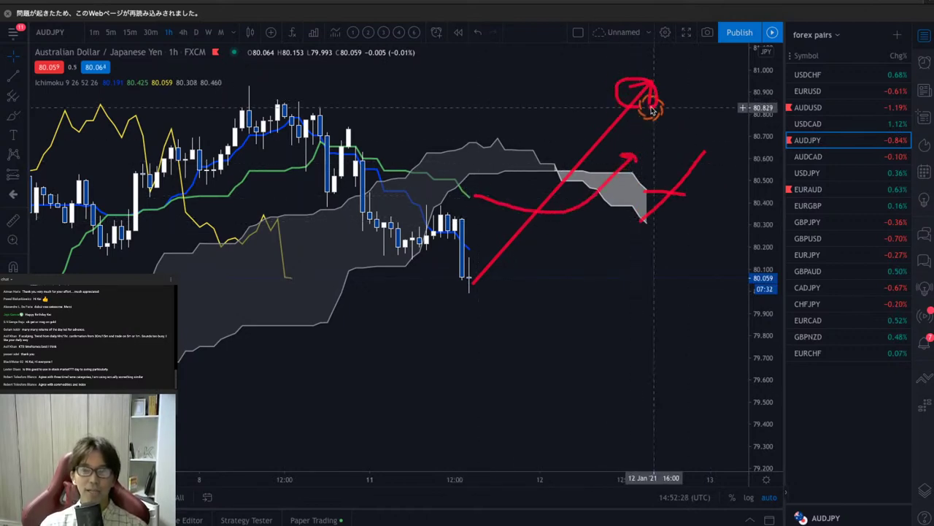
{"action": "key", "text": "Escape"}
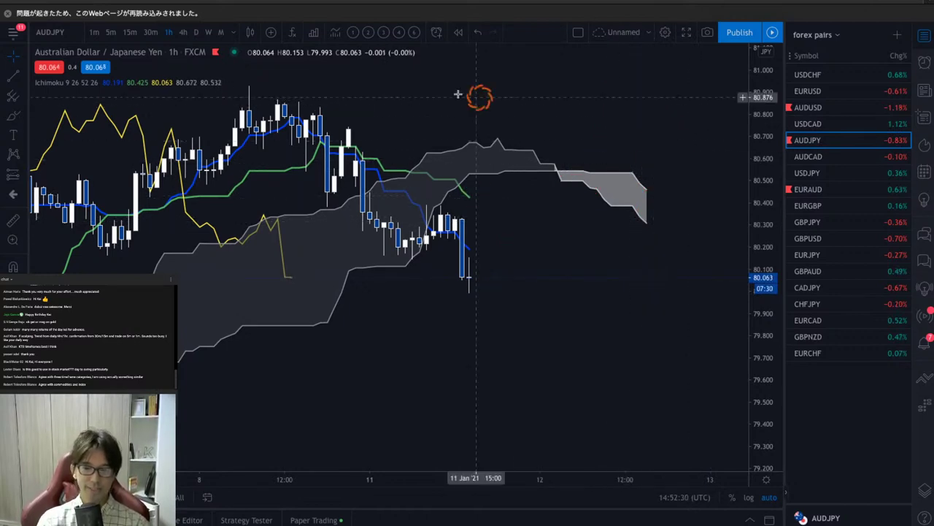
Step: Switch AUDJPY to the 30-minute timeframe, sketch temporary rising strokes from the latest candle, Kijun line and future cloud, and clear them
{"action": "left_click", "coordinate": [151, 32]}
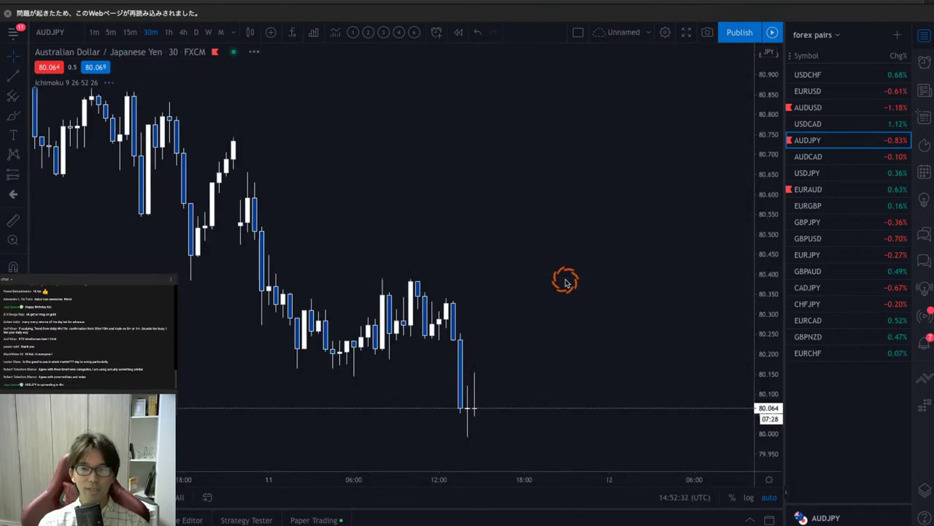
{"action": "mouse_move", "coordinate": [474, 401]}
{"action": "left_mouse_down"}
{"action": "mouse_move", "coordinate": [660, 196]}
{"action": "mouse_move", "coordinate": [646, 194]}
{"action": "left_mouse_up"}
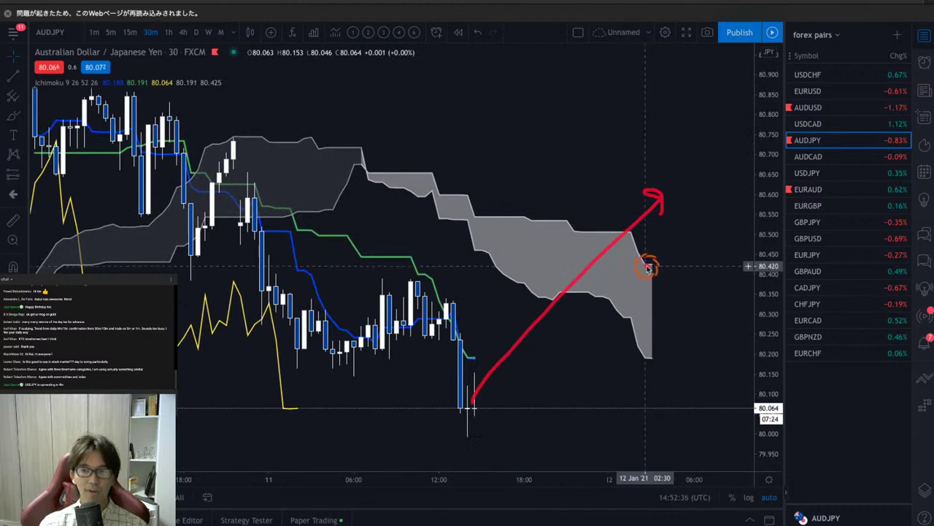
{"action": "left_click_drag", "start_coordinate": [646, 265], "coordinate": [763, 261]}
{"action": "mouse_move", "coordinate": [652, 358]}
{"action": "left_mouse_down"}
{"action": "mouse_move", "coordinate": [734, 259]}
{"action": "mouse_move", "coordinate": [775, 187]}
{"action": "left_mouse_up"}
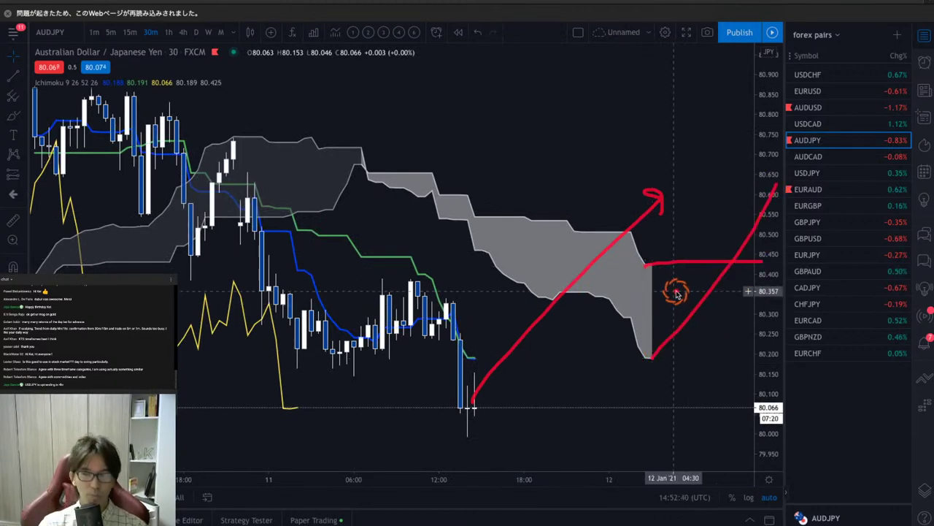
{"action": "mouse_move", "coordinate": [471, 357]}
{"action": "left_mouse_down"}
{"action": "mouse_move", "coordinate": [588, 353]}
{"action": "mouse_move", "coordinate": [667, 240]}
{"action": "mouse_move", "coordinate": [672, 254]}
{"action": "left_mouse_up"}
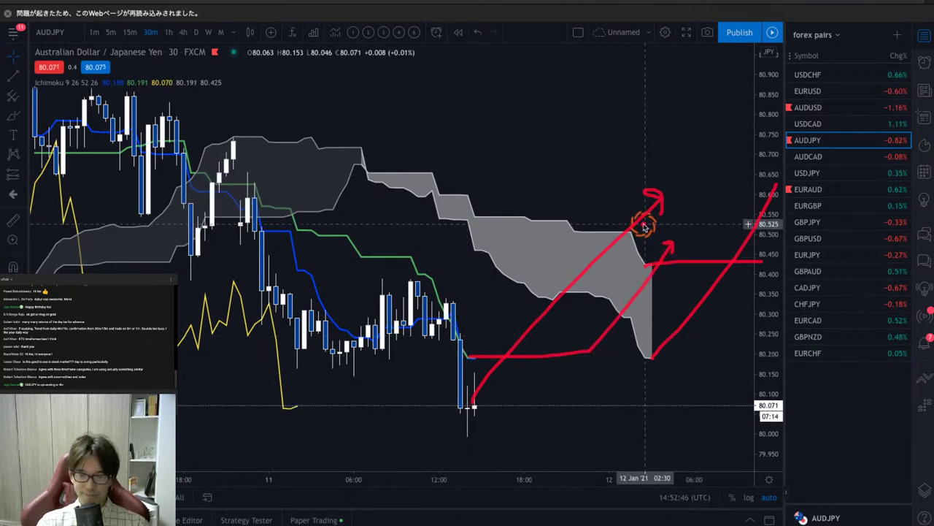
{"action": "key", "text": "Escape"}
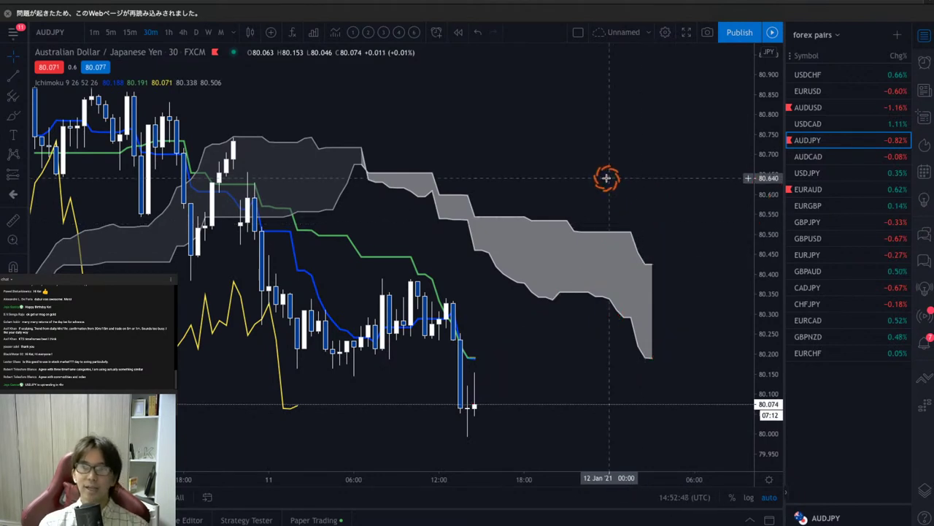
Step: Open EURAUD and examine it on the daily timeframe, then on the 1-hour timeframe with a compressed price scale
{"action": "left_click", "coordinate": [834, 192]}
{"action": "left_click", "coordinate": [195, 33]}
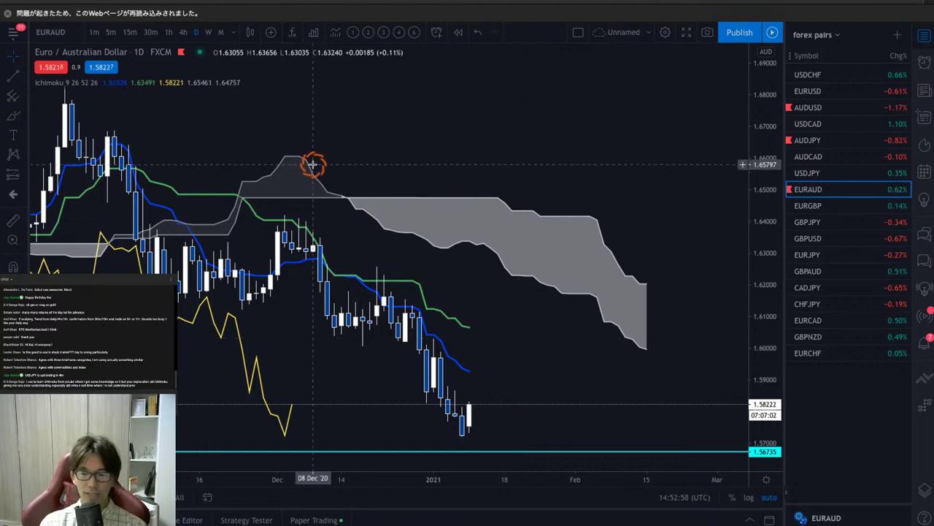
{"action": "left_click", "coordinate": [169, 32]}
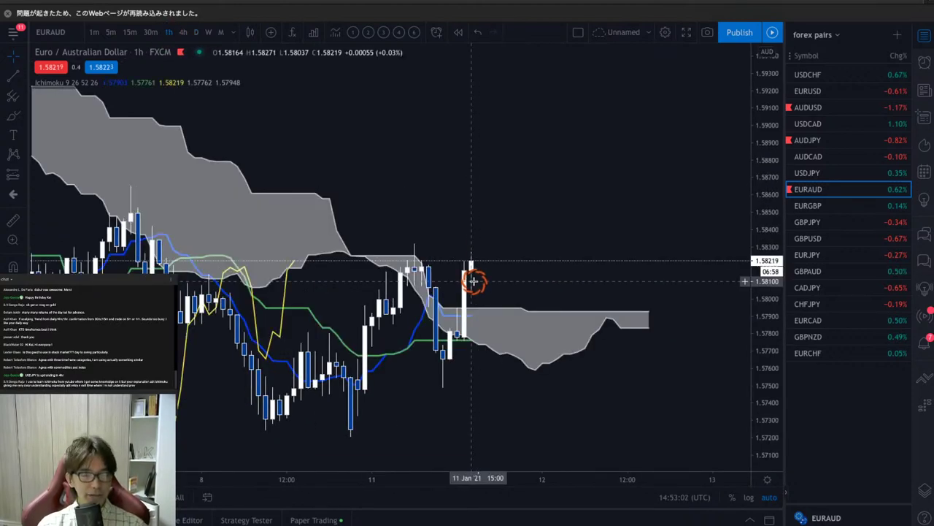
{"action": "left_click_drag", "start_coordinate": [770, 102], "coordinate": [768, 183]}
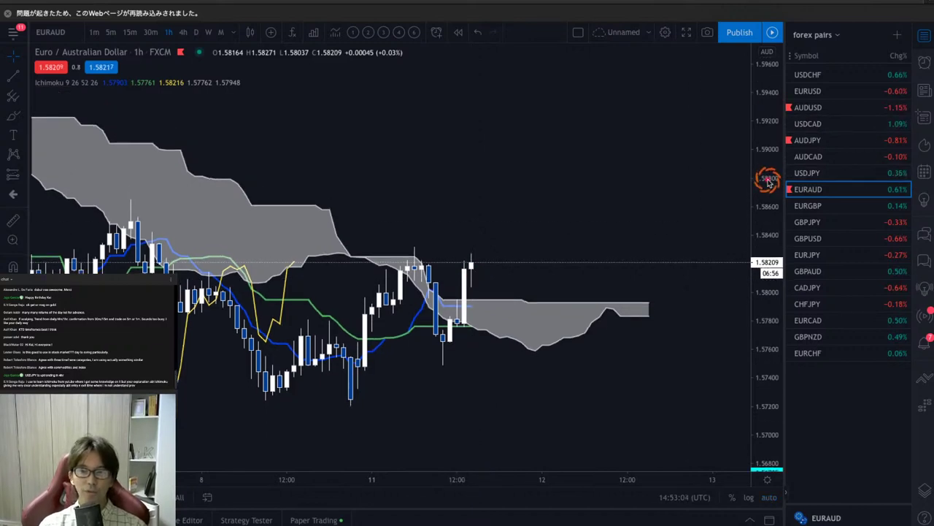
Step: Draw temporary falling arrows from EURAUD's latest candle, the end of the future cloud and the green line, and clear them
{"action": "left_click", "coordinate": [488, 281]}
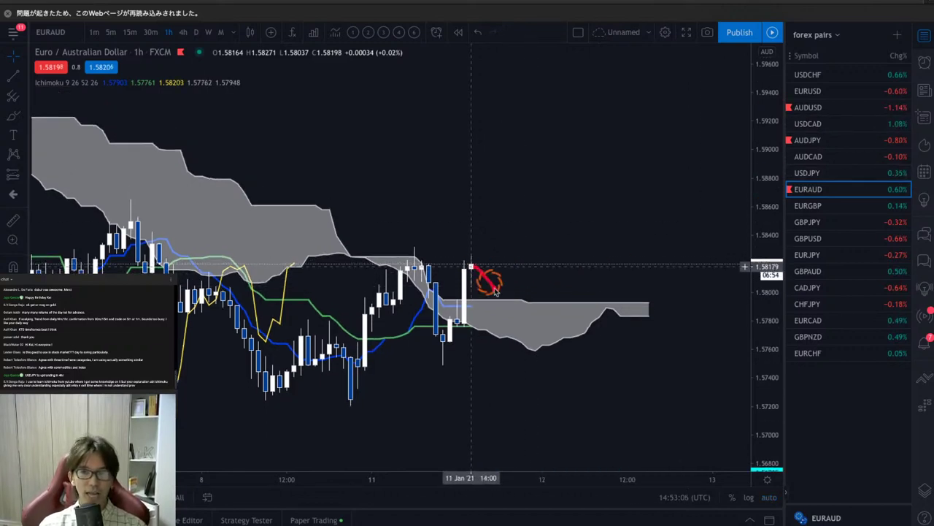
{"action": "mouse_move", "coordinate": [495, 291]}
{"action": "left_mouse_down"}
{"action": "mouse_move", "coordinate": [567, 402]}
{"action": "mouse_move", "coordinate": [569, 420]}
{"action": "left_mouse_up"}
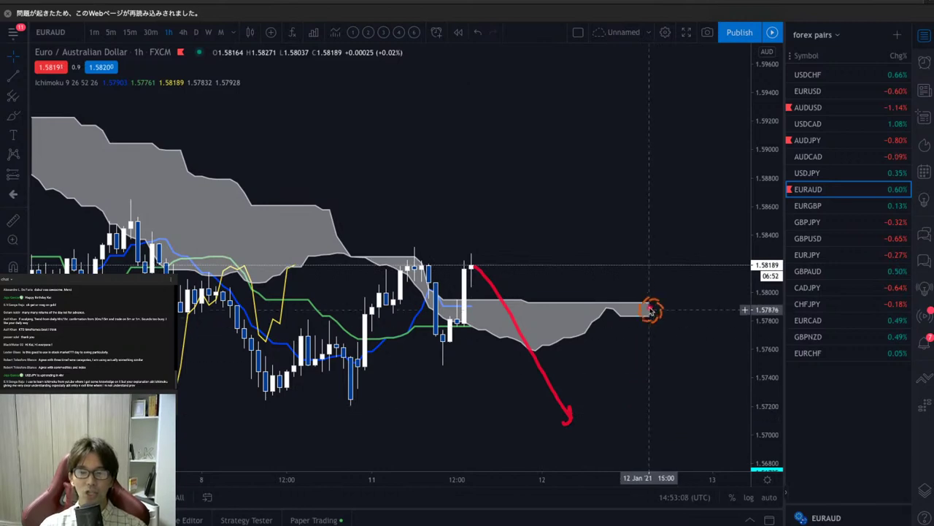
{"action": "mouse_move", "coordinate": [649, 307]}
{"action": "left_mouse_down"}
{"action": "mouse_move", "coordinate": [699, 379]}
{"action": "mouse_move", "coordinate": [690, 383]}
{"action": "left_mouse_up"}
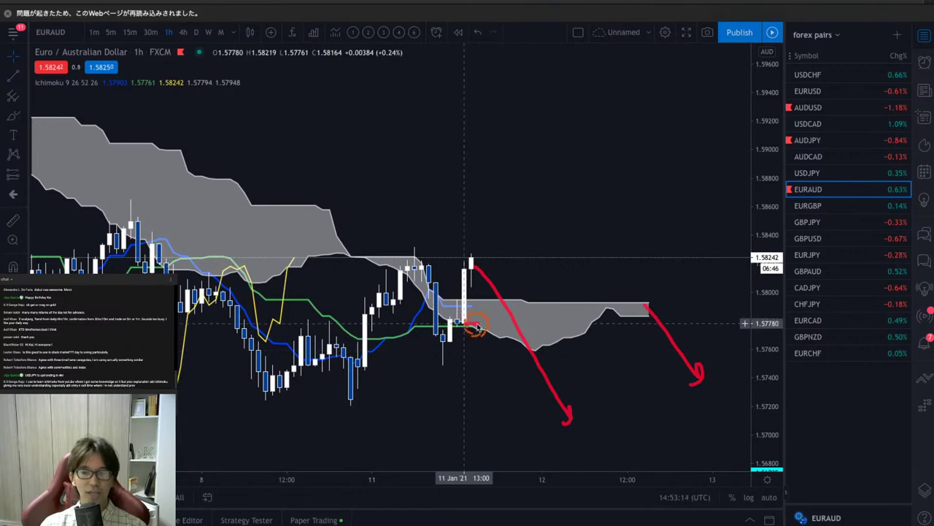
{"action": "mouse_move", "coordinate": [476, 327]}
{"action": "left_mouse_down"}
{"action": "mouse_move", "coordinate": [541, 333]}
{"action": "mouse_move", "coordinate": [574, 365]}
{"action": "left_mouse_up"}
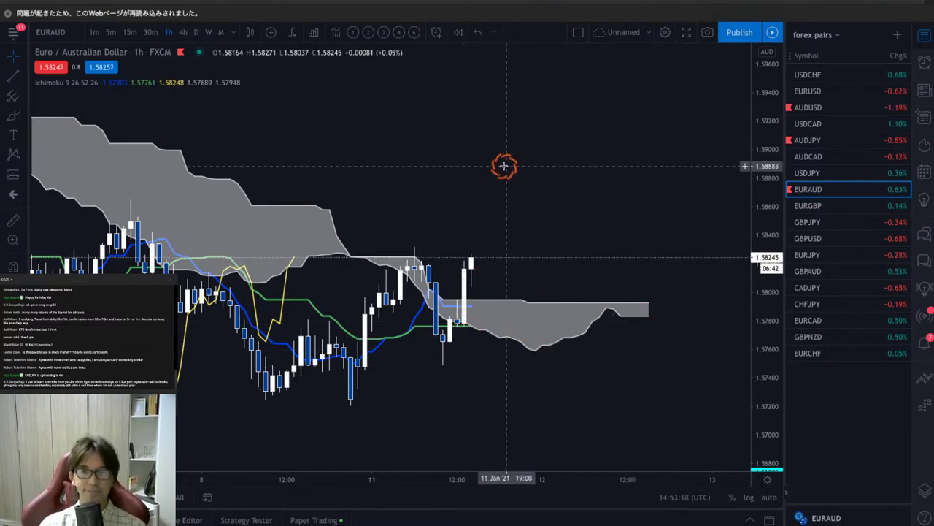
Step: Switch EURAUD to the 30-minute timeframe, sketch temporary falling strokes from the latest candle, future cloud and Kijun line, and clear them
{"action": "left_click", "coordinate": [151, 32]}
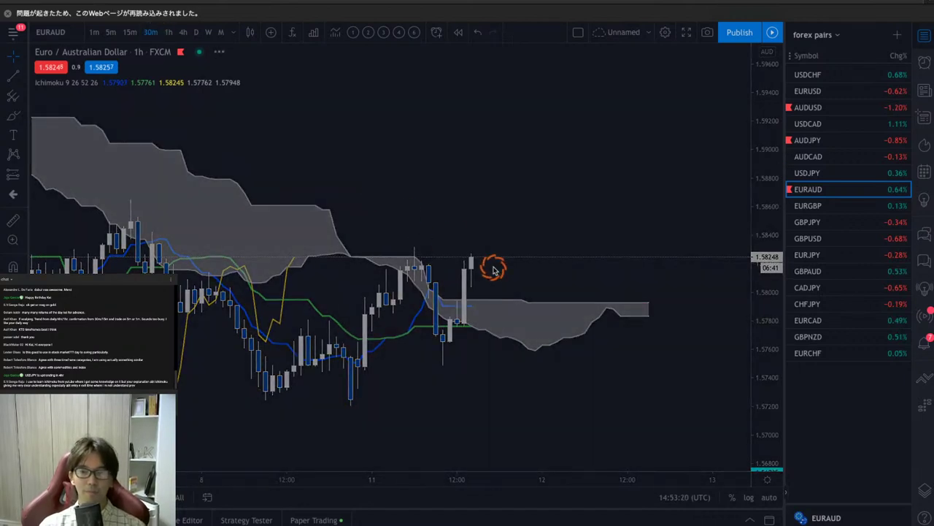
{"action": "left_click_drag", "start_coordinate": [759, 131], "coordinate": [760, 438]}
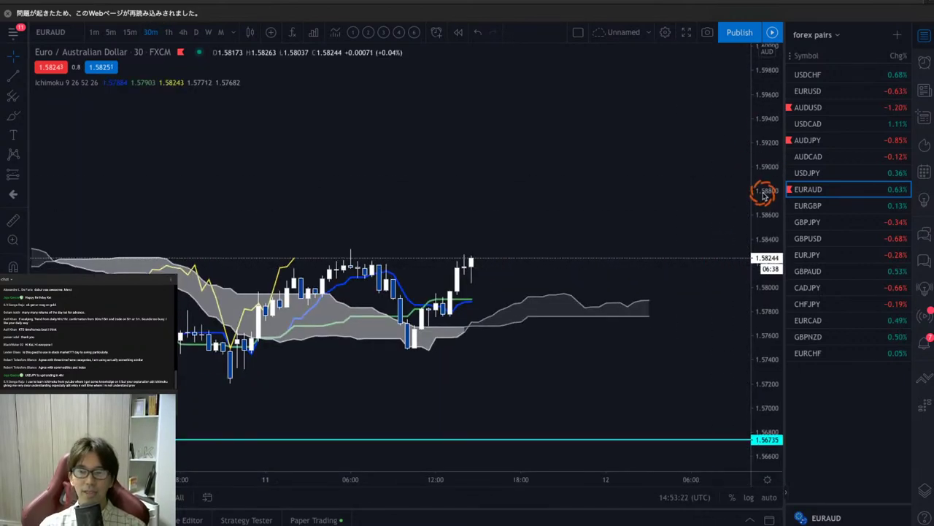
{"action": "left_click_drag", "start_coordinate": [349, 477], "coordinate": [519, 374]}
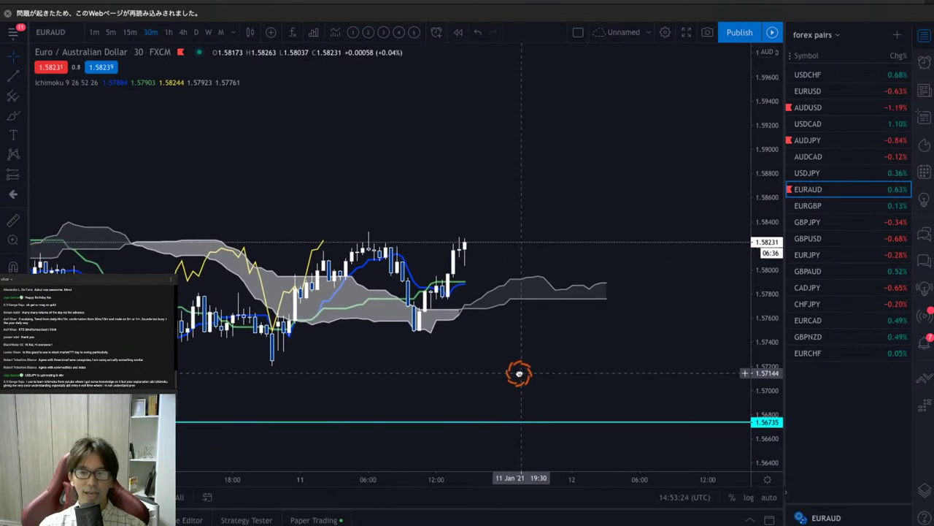
{"action": "mouse_move", "coordinate": [470, 246]}
{"action": "left_mouse_down"}
{"action": "mouse_move", "coordinate": [547, 370]}
{"action": "mouse_move", "coordinate": [542, 383]}
{"action": "left_mouse_up"}
{"action": "mouse_move", "coordinate": [597, 285]}
{"action": "left_mouse_down"}
{"action": "mouse_move", "coordinate": [664, 298]}
{"action": "mouse_move", "coordinate": [649, 298]}
{"action": "mouse_move", "coordinate": [681, 336]}
{"action": "left_mouse_up"}
{"action": "mouse_move", "coordinate": [459, 280]}
{"action": "left_mouse_down"}
{"action": "mouse_move", "coordinate": [529, 307]}
{"action": "mouse_move", "coordinate": [559, 335]}
{"action": "left_mouse_up"}
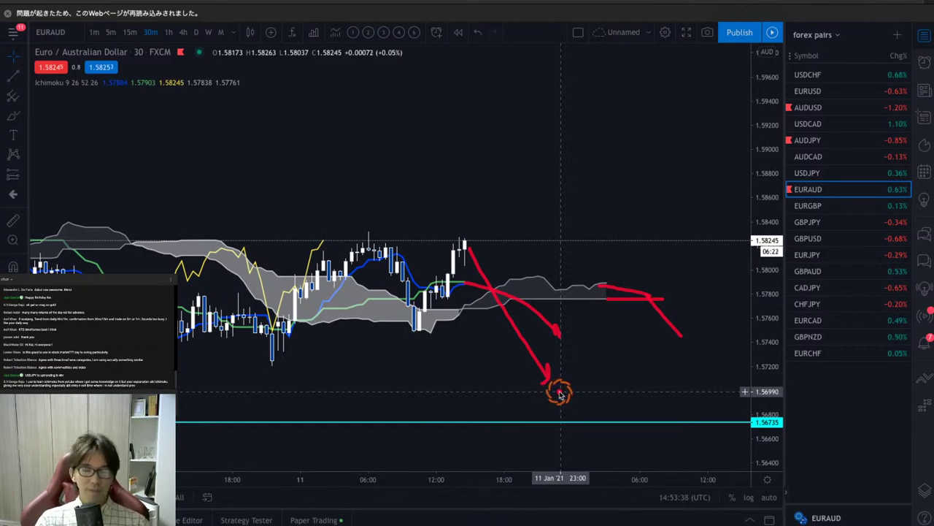
{"action": "key", "text": "Escape"}
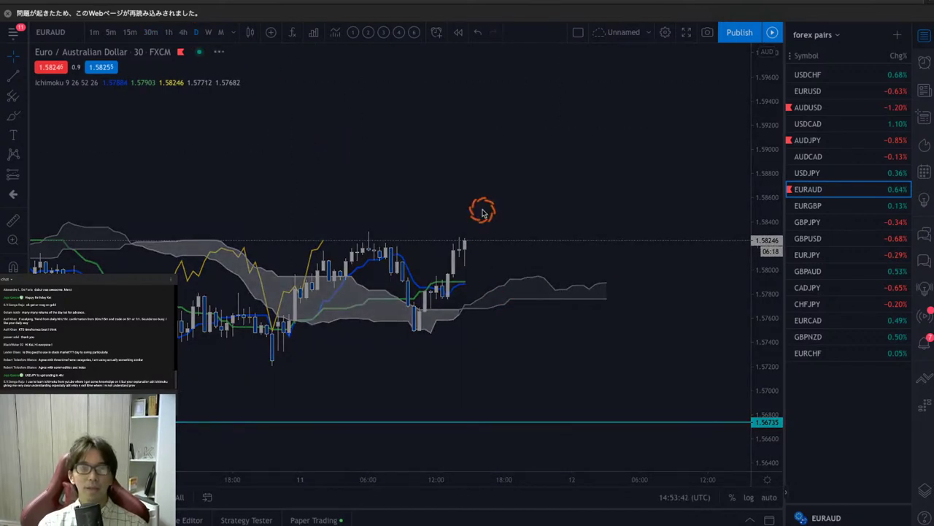
Step: Return EURAUD to the daily timeframe with automatic price scaling
{"action": "type", "text": "1D"}
{"action": "key", "text": "Return"}
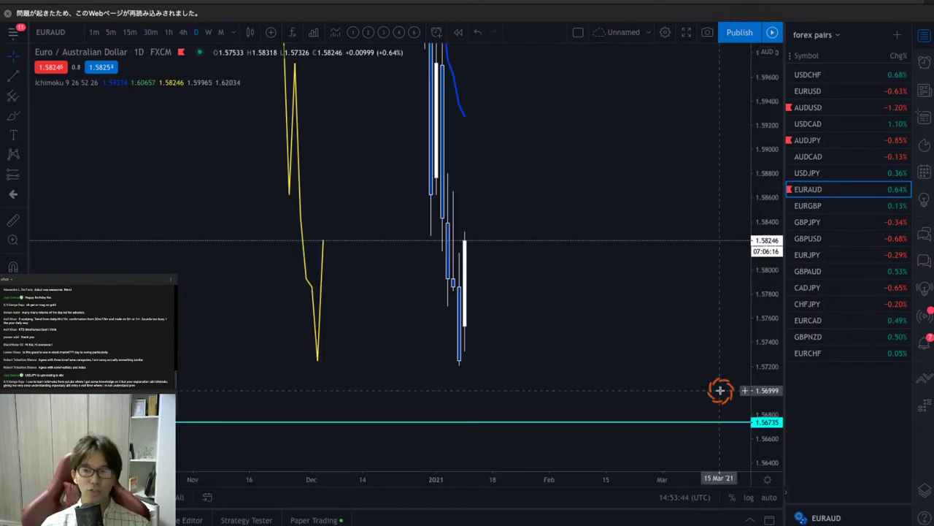
{"action": "left_click", "coordinate": [768, 497]}
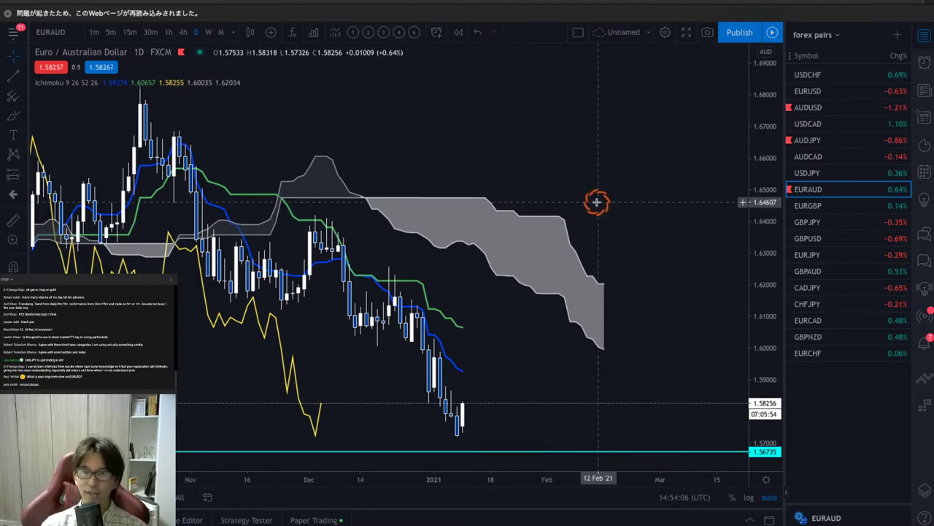
Step: Open USDJPY on the 4-hour timeframe and flag it orange in the forex pairs watchlist
{"action": "left_click", "coordinate": [807, 173]}
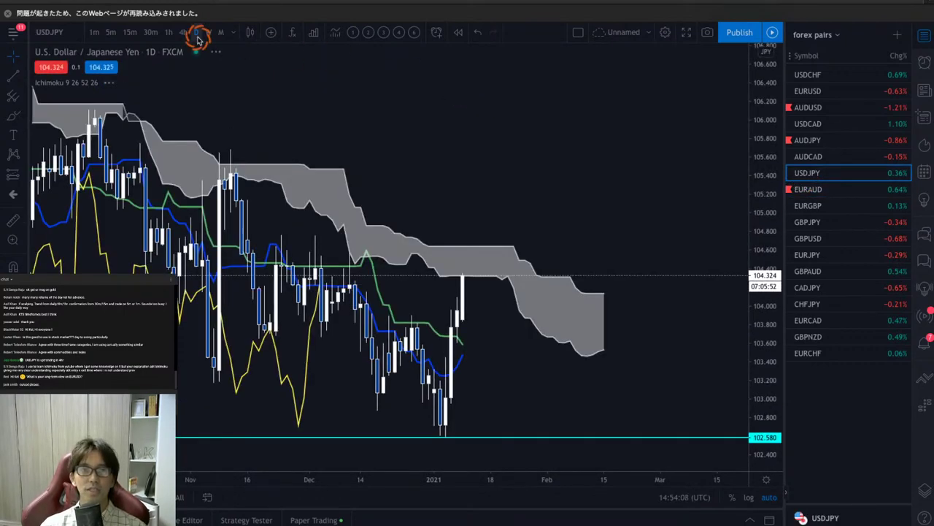
{"action": "left_click", "coordinate": [184, 33]}
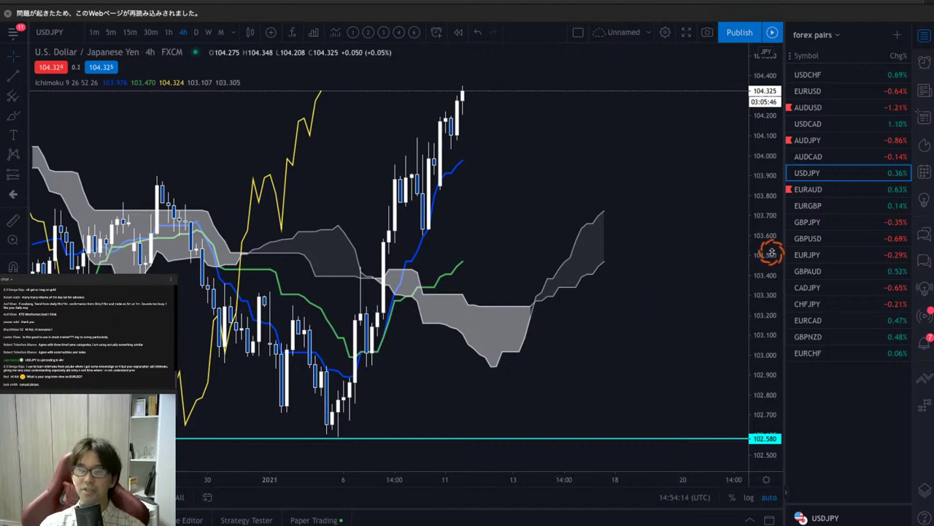
{"action": "left_click", "coordinate": [791, 174]}
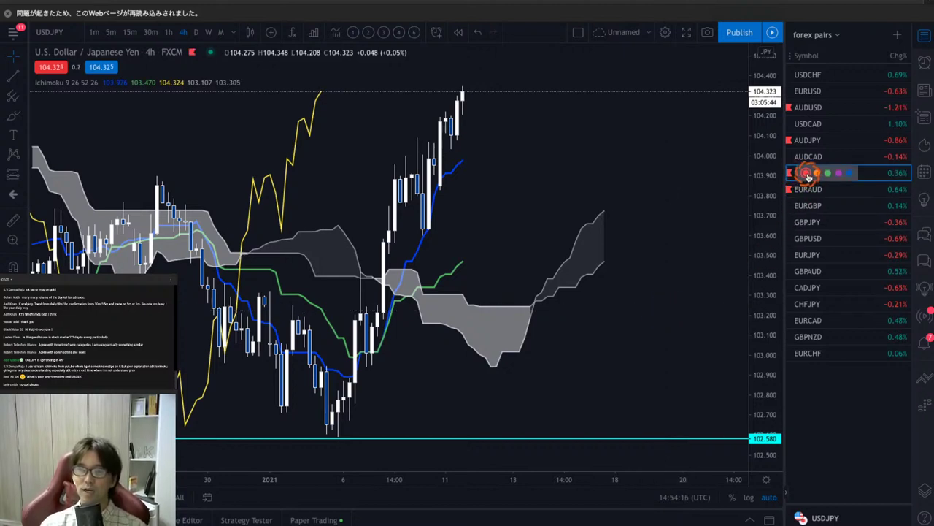
{"action": "left_click", "coordinate": [817, 175]}
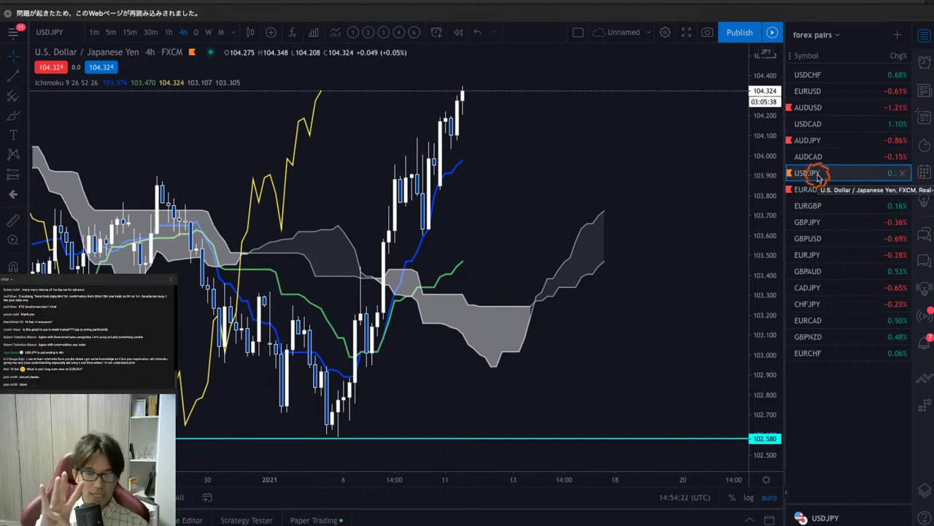
Step: Examine USDJPY's 4-hour cloud, switch to the 1-hour timeframe, draw two temporary rising arrows along the cloud, and clear them
{"action": "scroll", "coordinate": [643, 188], "scroll_direction": "left", "scroll_amount": 3}
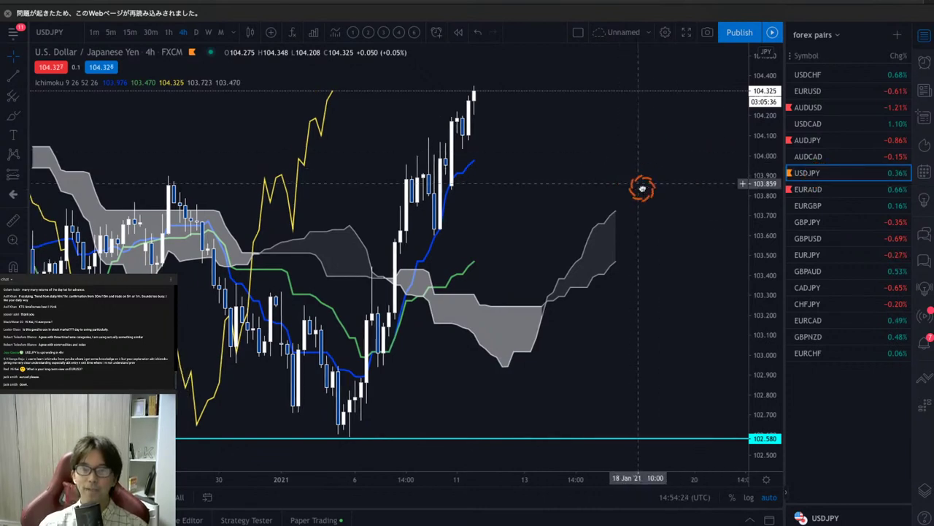
{"action": "mouse_move", "coordinate": [593, 275]}
{"action": "left_mouse_down"}
{"action": "mouse_move", "coordinate": [659, 223]}
{"action": "mouse_move", "coordinate": [667, 234]}
{"action": "left_mouse_up"}
{"action": "left_click_drag", "start_coordinate": [465, 294], "coordinate": [501, 282]}
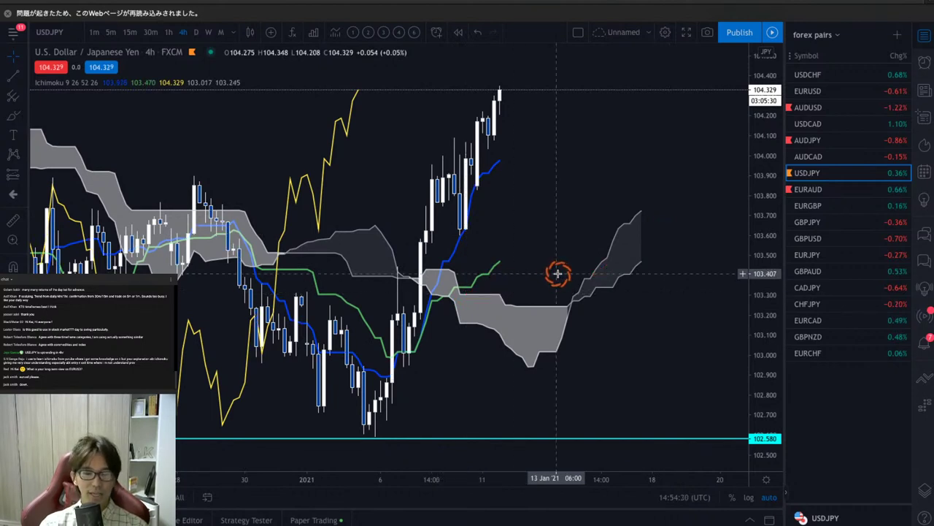
{"action": "left_click", "coordinate": [168, 32]}
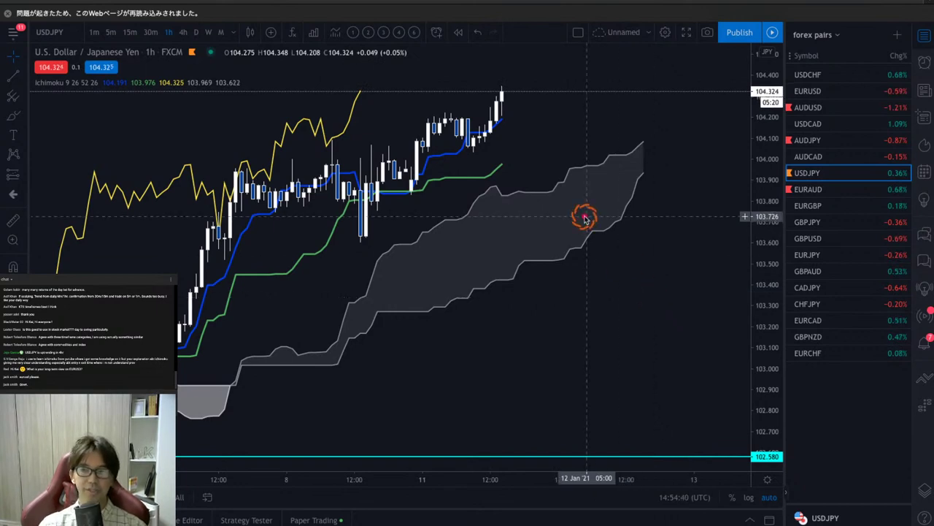
{"action": "mouse_move", "coordinate": [564, 212]}
{"action": "left_mouse_down"}
{"action": "mouse_move", "coordinate": [663, 164]}
{"action": "mouse_move", "coordinate": [679, 177]}
{"action": "left_mouse_up"}
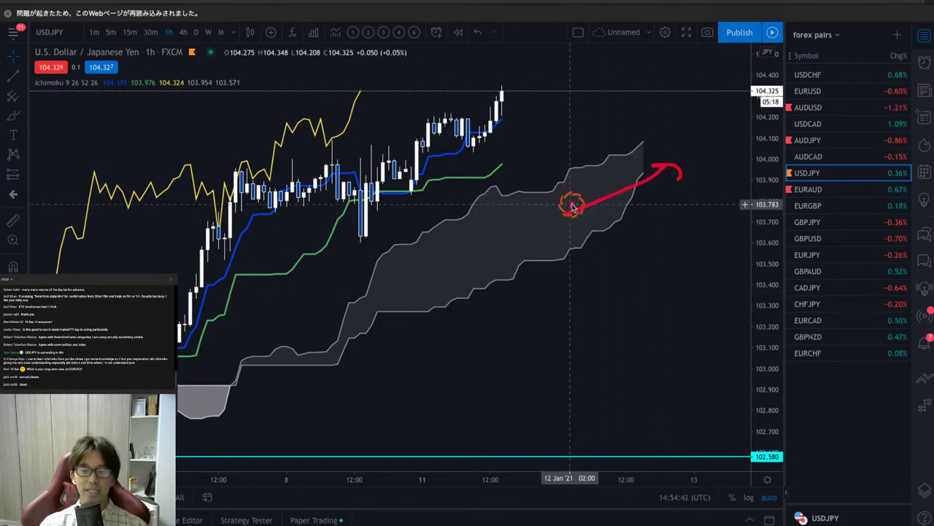
{"action": "mouse_move", "coordinate": [480, 203]}
{"action": "left_mouse_down"}
{"action": "mouse_move", "coordinate": [534, 167]}
{"action": "mouse_move", "coordinate": [538, 179]}
{"action": "left_mouse_up"}
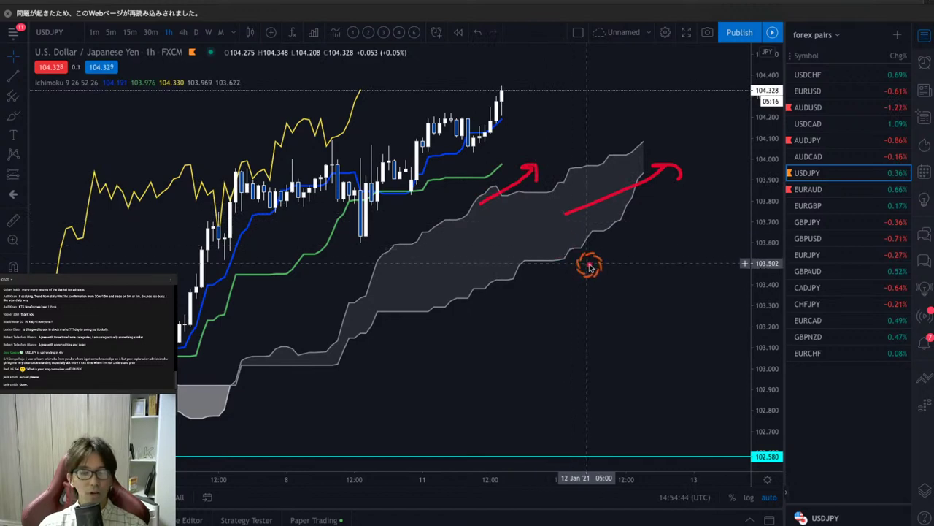
{"action": "key", "text": "Escape"}
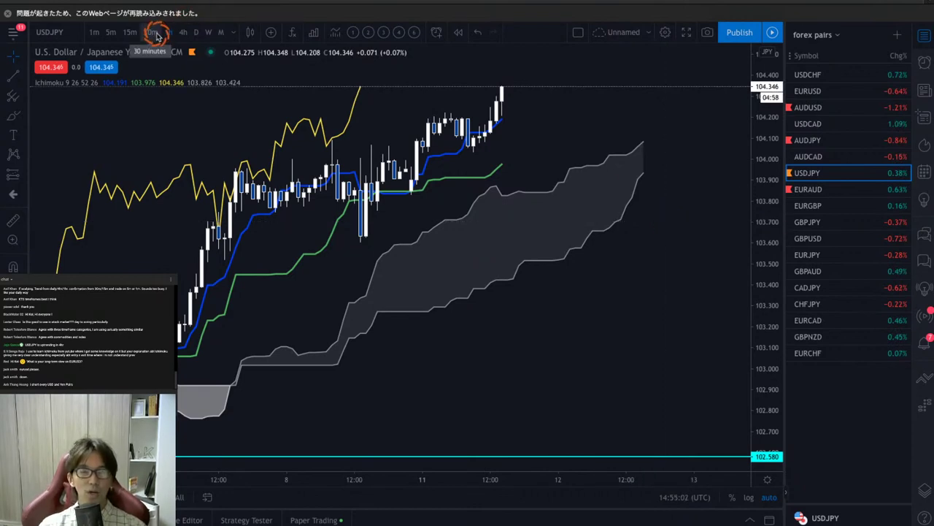
Step: Examine USDJPY's price and future cloud on the 30-minute timeframe, on the 1-hour, and again on the 30-minute
{"action": "left_click", "coordinate": [154, 33]}
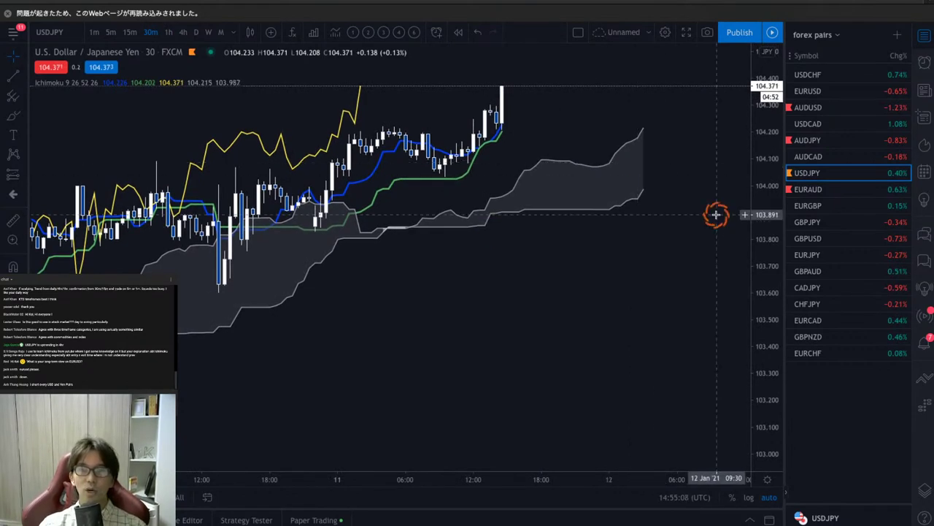
{"action": "left_click_drag", "start_coordinate": [758, 151], "coordinate": [772, 251]}
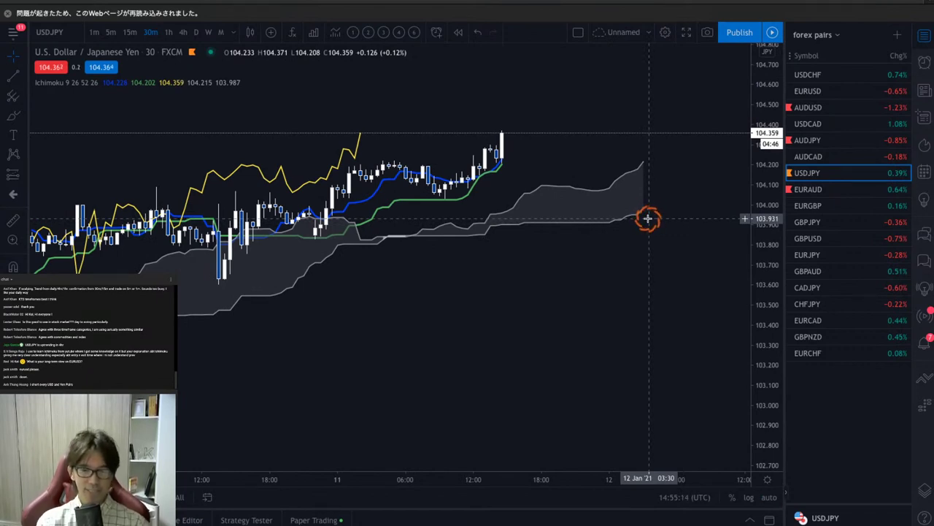
{"action": "left_click_drag", "start_coordinate": [759, 354], "coordinate": [767, 246]}
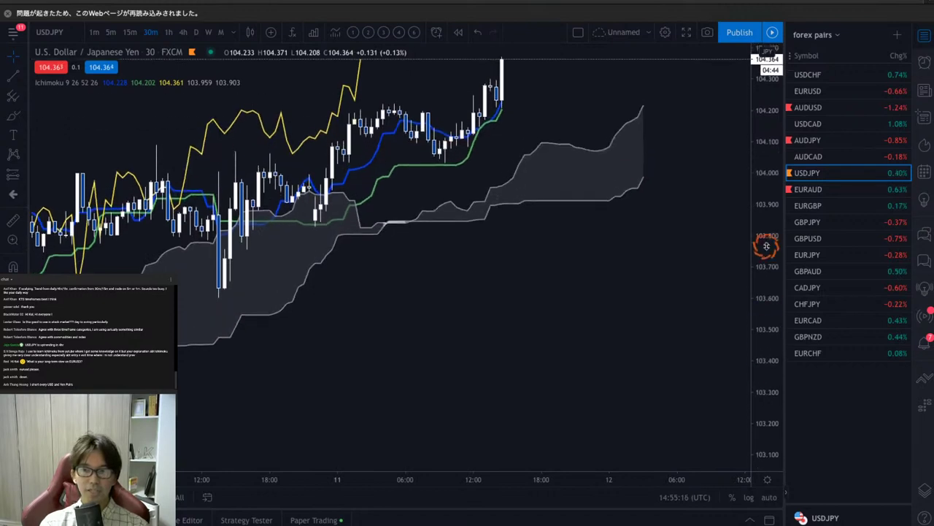
{"action": "left_click_drag", "start_coordinate": [665, 229], "coordinate": [557, 350]}
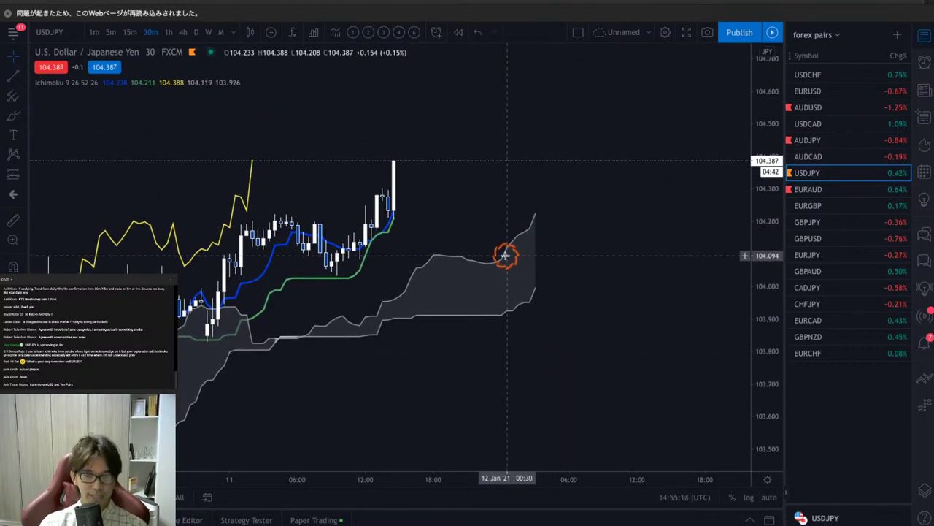
{"action": "left_click", "coordinate": [168, 34]}
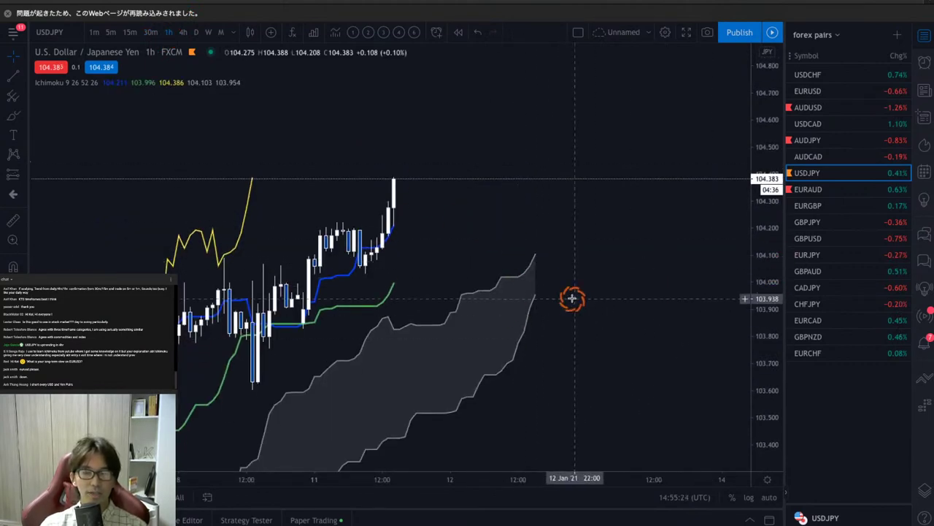
{"action": "left_click", "coordinate": [151, 32]}
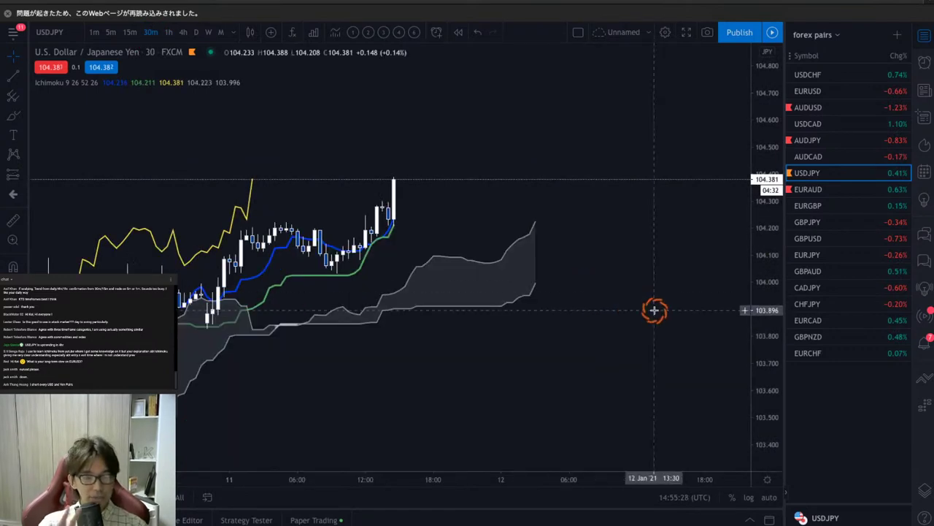
Step: Switch to the trading strategy slides, go back from the trend confirmation flowchart to the title slide, and return to the USDJPY chart
{"action": "scroll", "coordinate": [649, 303], "scroll_direction": "left", "scroll_amount": 2}
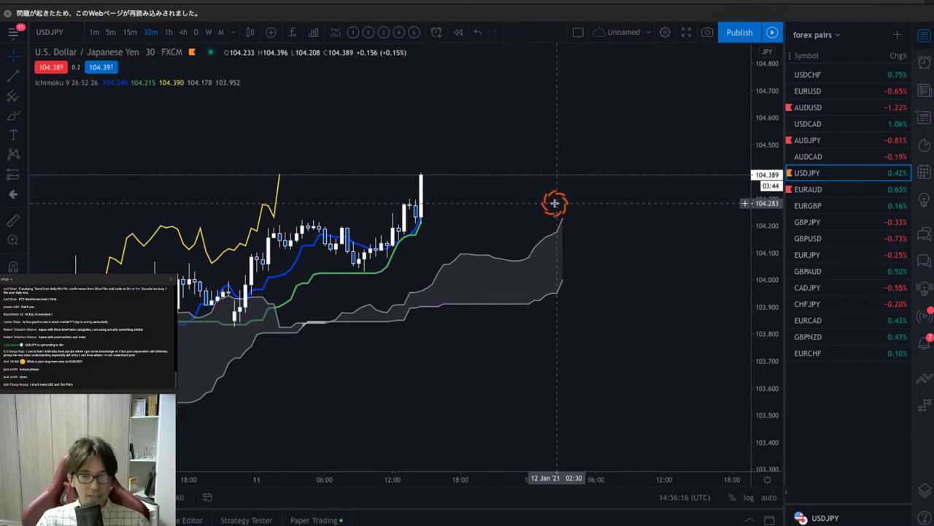
{"action": "key", "text": "alt+Tab"}
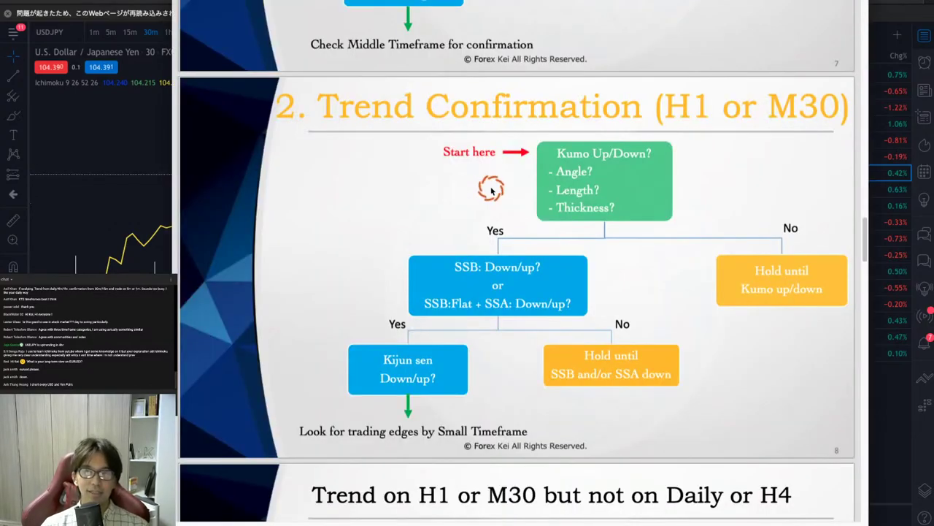
{"action": "scroll", "coordinate": [496, 219], "scroll_direction": "up", "scroll_amount": 5}
{"action": "scroll", "coordinate": [506, 251], "scroll_direction": "up", "scroll_amount": 20}
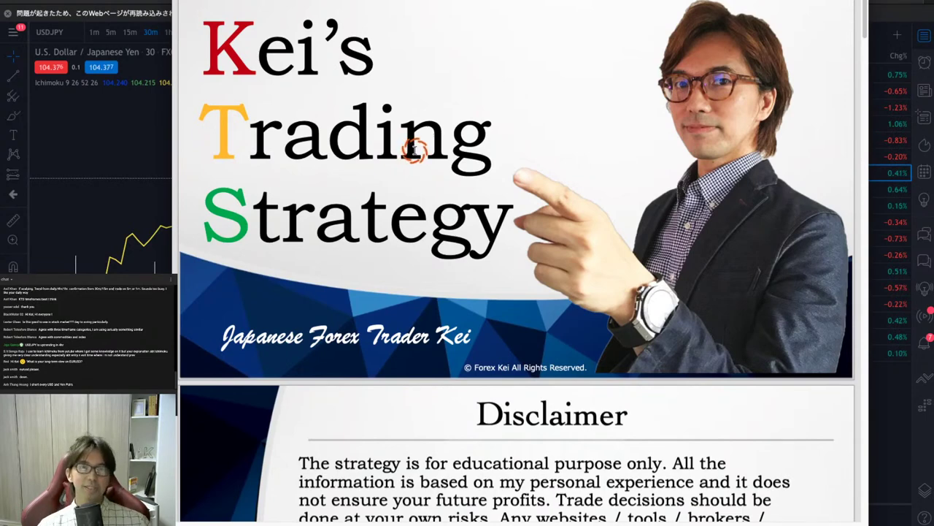
{"action": "left_click", "coordinate": [163, 146]}
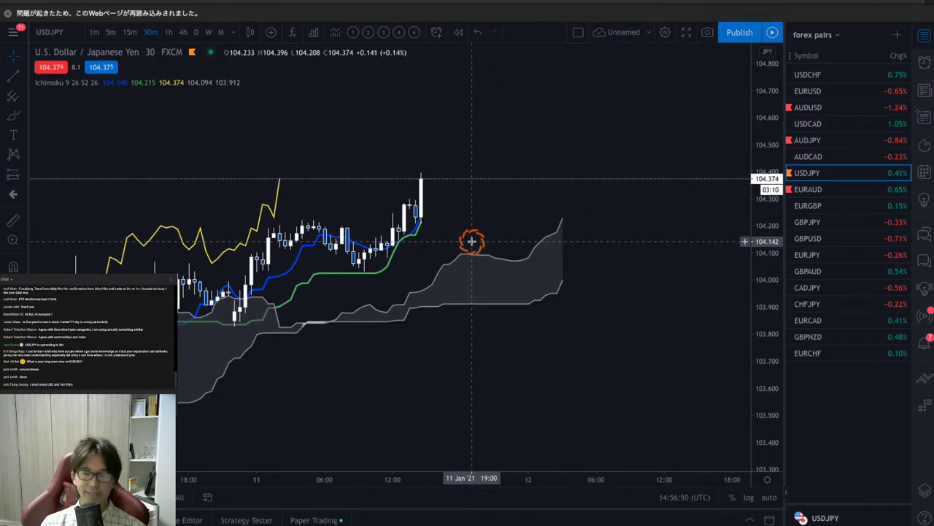
Step: Open EURUSD with automatic price scaling and review it on the daily, weekly and monthly timeframes
{"action": "left_click", "coordinate": [843, 90]}
{"action": "left_click", "coordinate": [197, 32]}
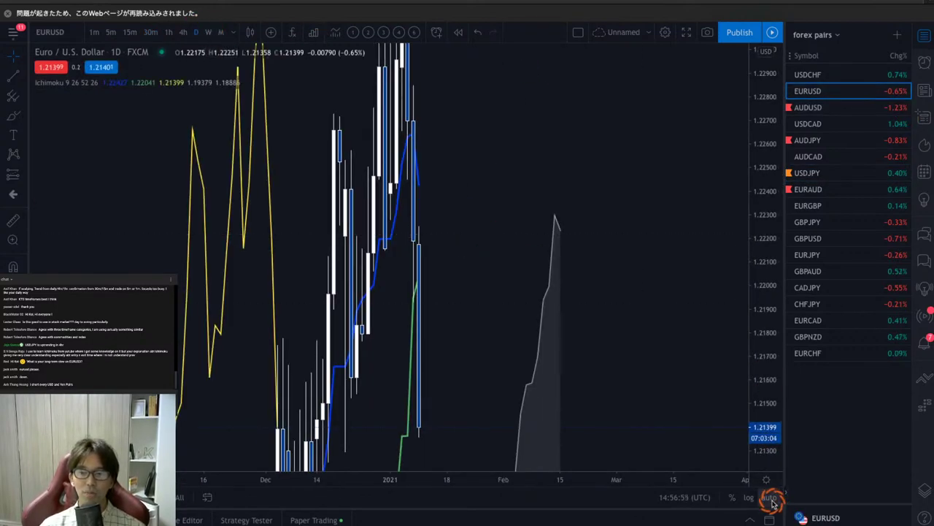
{"action": "left_click", "coordinate": [770, 498]}
{"action": "left_click", "coordinate": [208, 32]}
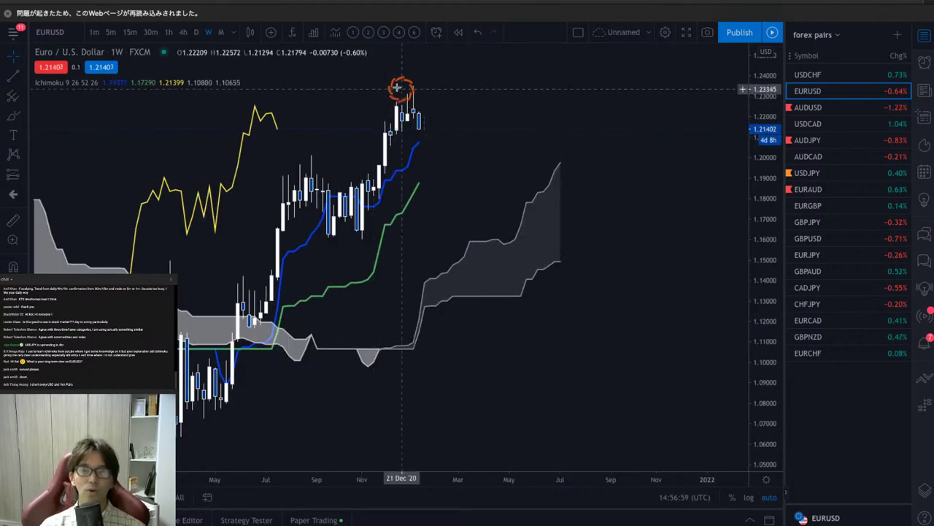
{"action": "left_click", "coordinate": [221, 32]}
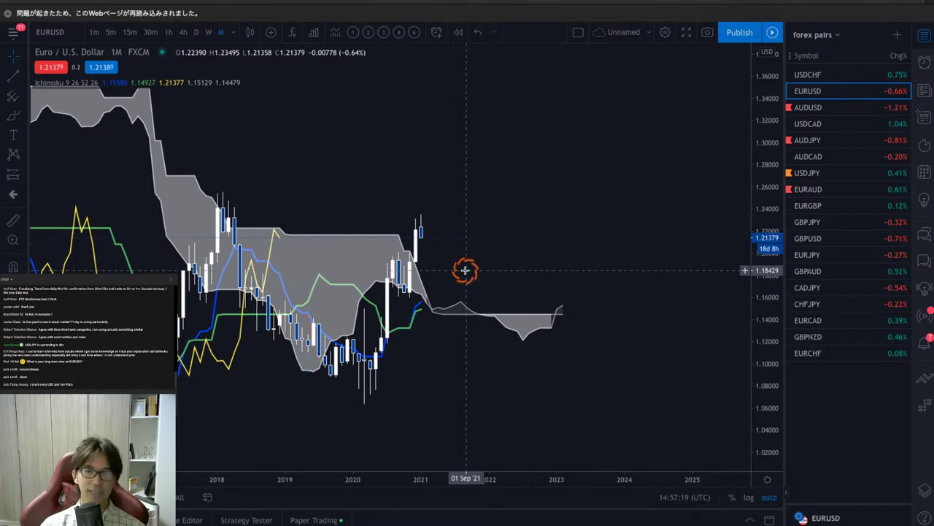
Step: Examine EURUSD's price and future cloud on the weekly timeframe and on the daily timeframe
{"action": "left_click", "coordinate": [208, 34]}
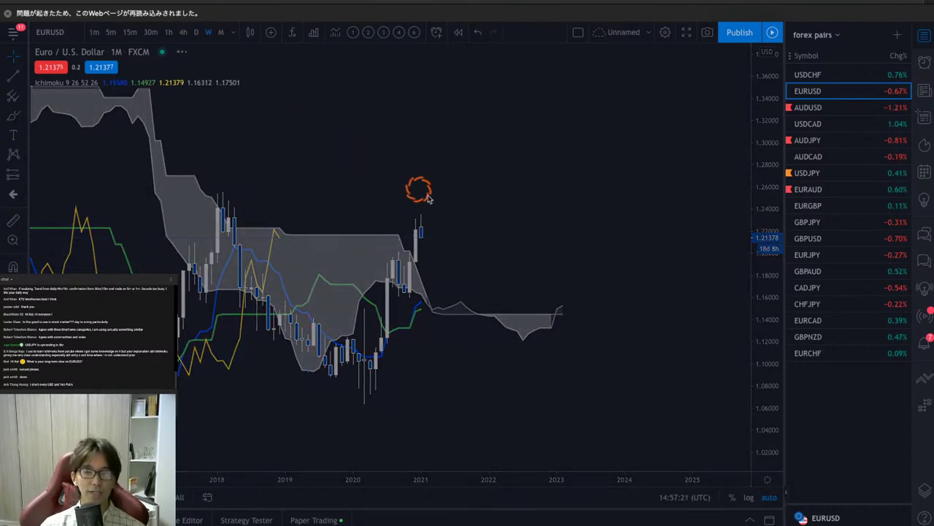
{"action": "left_click_drag", "start_coordinate": [482, 316], "coordinate": [552, 319]}
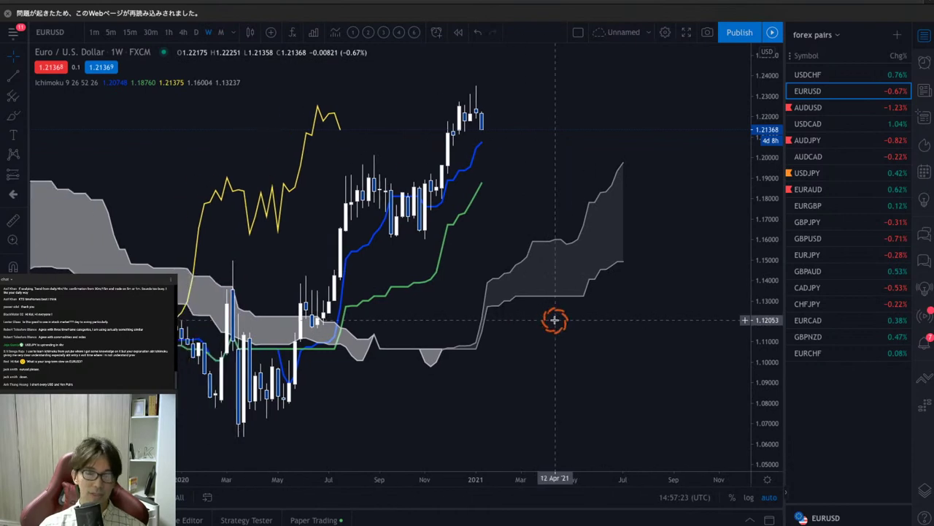
{"action": "left_click_drag", "start_coordinate": [769, 105], "coordinate": [594, 311]}
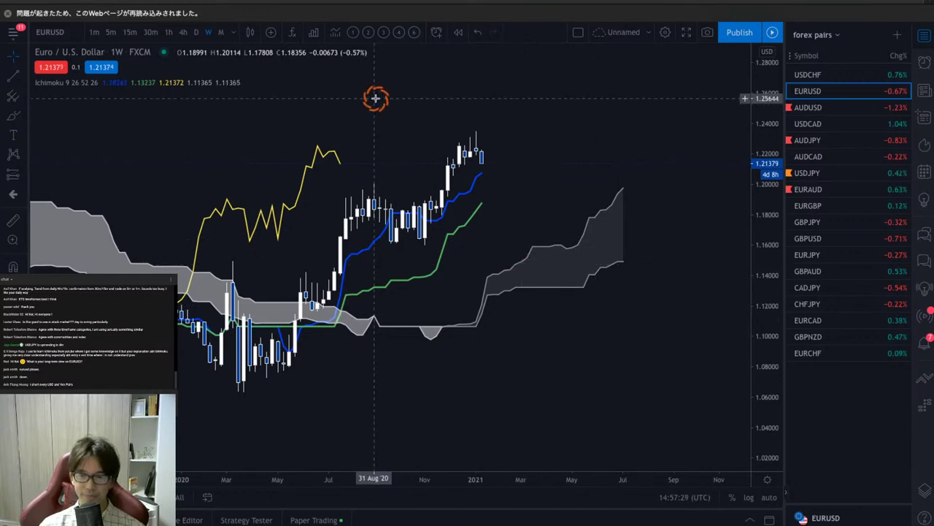
{"action": "left_click", "coordinate": [194, 33]}
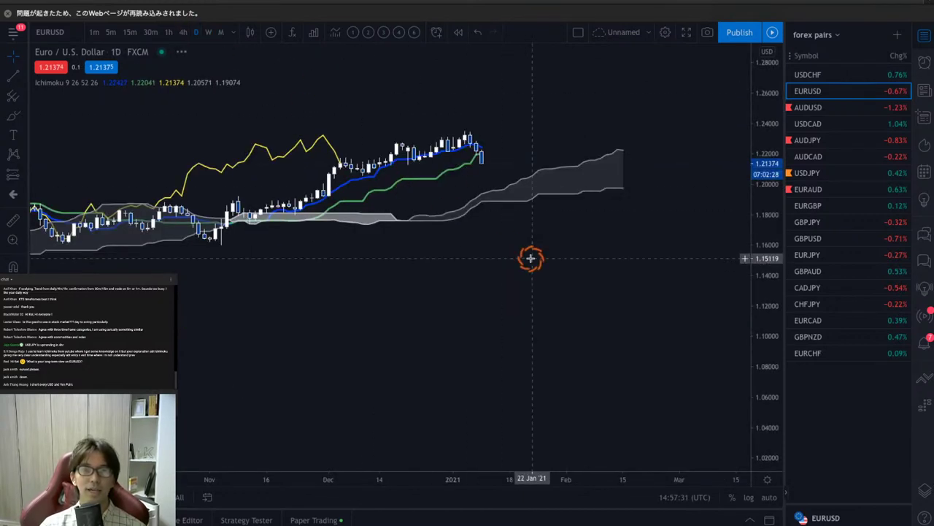
{"action": "left_click_drag", "start_coordinate": [774, 387], "coordinate": [772, 225]}
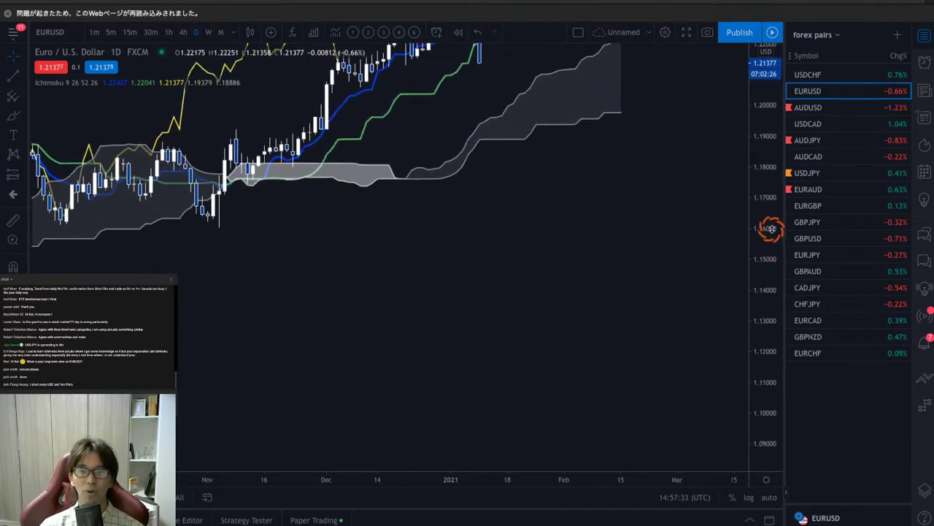
{"action": "left_click_drag", "start_coordinate": [653, 206], "coordinate": [608, 340]}
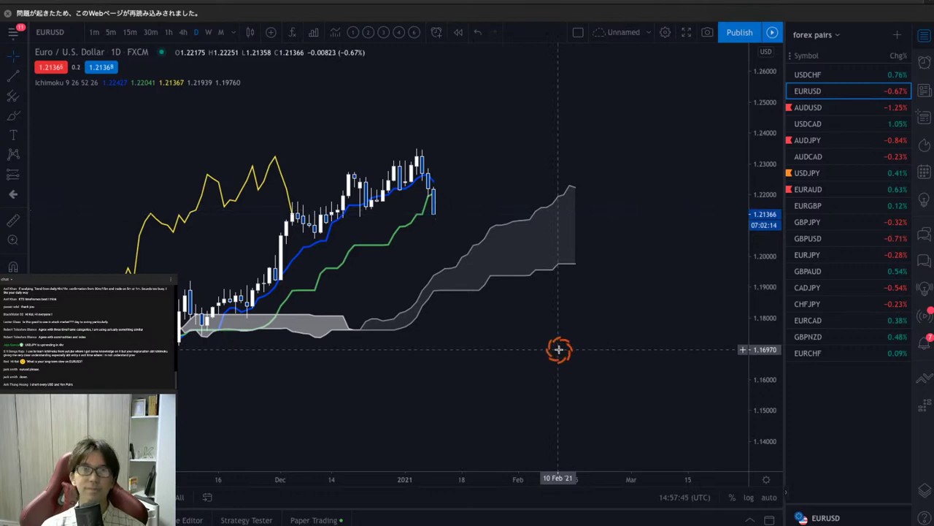
Step: Switch EURUSD to the 4-hour timeframe and enlarge its candles and cloud vertically for inspection
{"action": "left_click", "coordinate": [183, 33]}
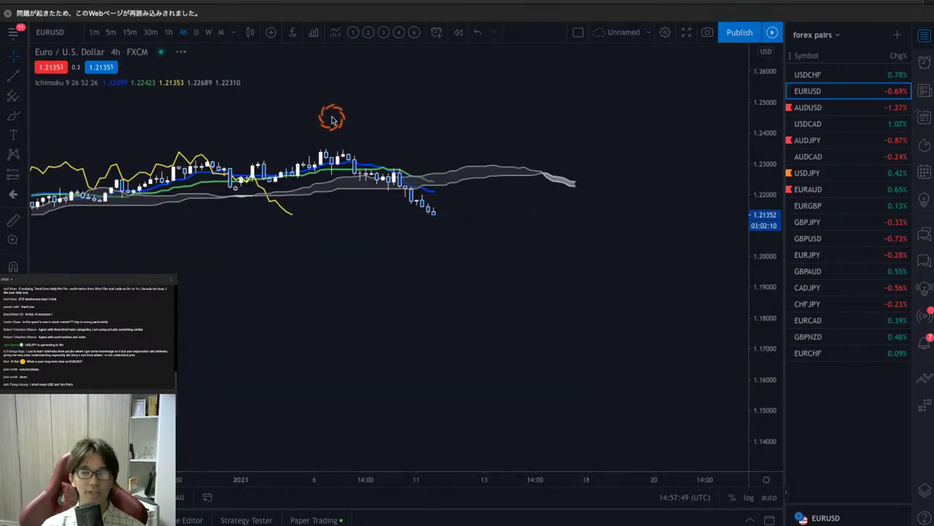
{"action": "left_click_drag", "start_coordinate": [754, 376], "coordinate": [770, 246]}
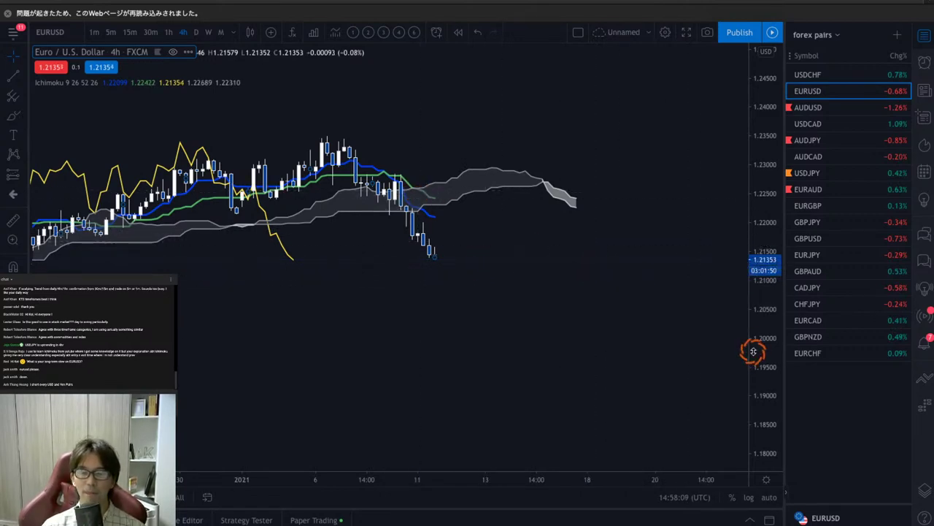
{"action": "left_click_drag", "start_coordinate": [752, 346], "coordinate": [762, 237]}
{"action": "double_click", "coordinate": [761, 237]}
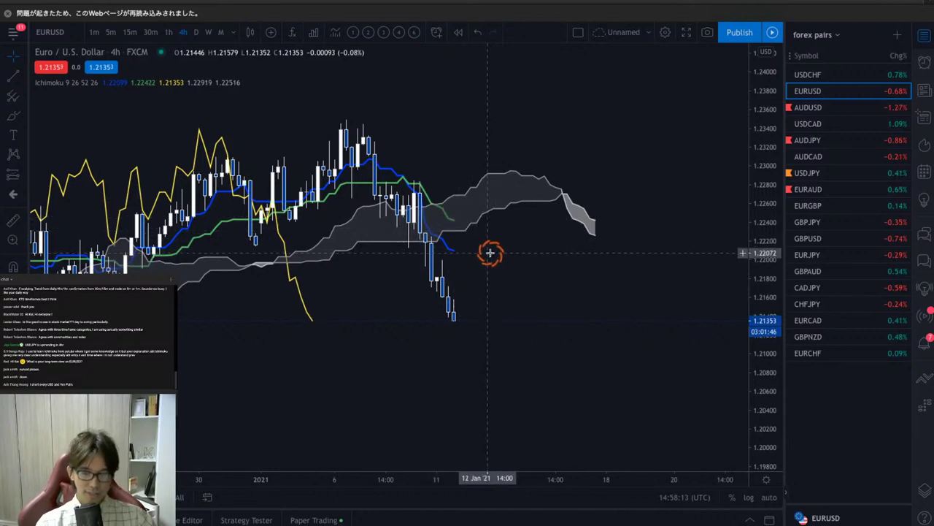
Step: Draw a temporary red upward arrow from EURUSD's latest 4-hour candles and circle the falling end of the future cloud
{"action": "mouse_move", "coordinate": [447, 218]}
{"action": "left_mouse_down"}
{"action": "mouse_move", "coordinate": [484, 246]}
{"action": "mouse_move", "coordinate": [470, 252]}
{"action": "left_mouse_up"}
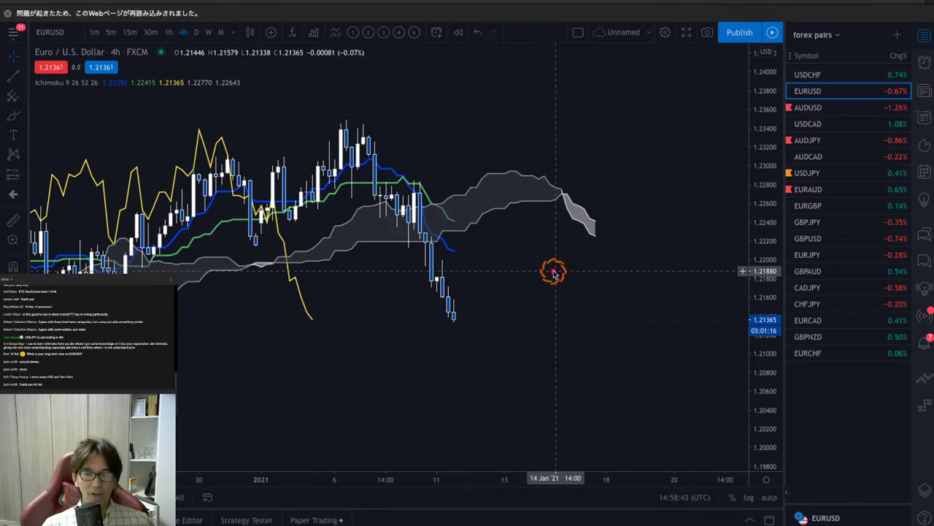
{"action": "left_click_drag", "start_coordinate": [438, 302], "coordinate": [485, 275]}
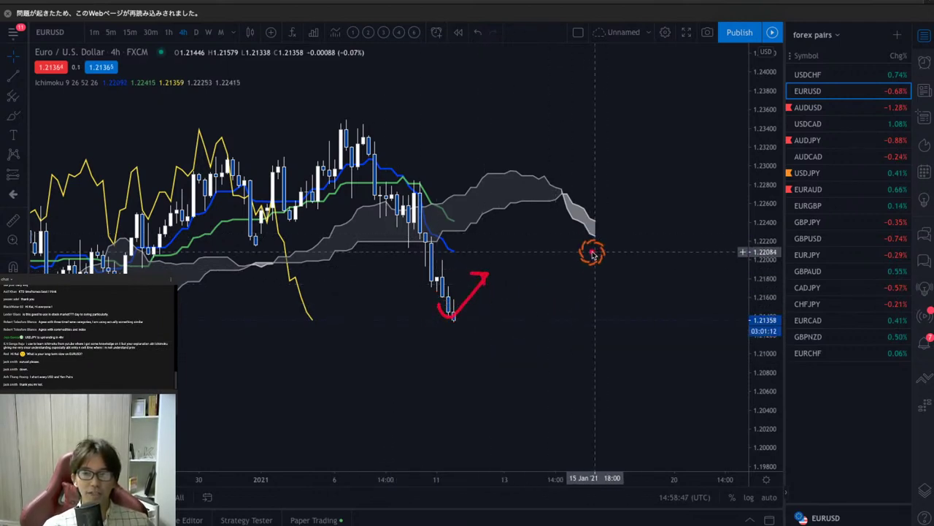
{"action": "mouse_move", "coordinate": [590, 251]}
{"action": "left_mouse_down"}
{"action": "mouse_move", "coordinate": [592, 179]}
{"action": "mouse_move", "coordinate": [609, 220]}
{"action": "mouse_move", "coordinate": [595, 254]}
{"action": "left_mouse_up"}
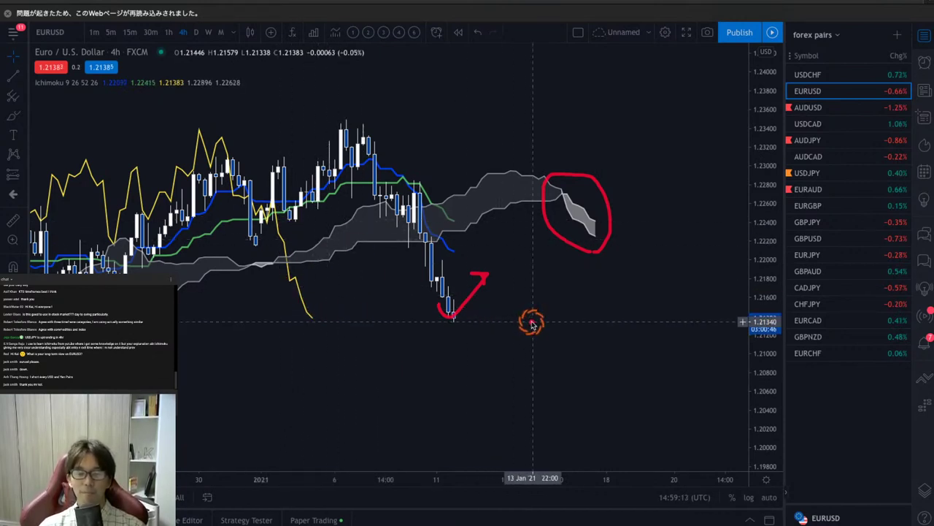
Step: Add a horizontal line at 1.21328 on EURUSD's 4-hour chart and mark the earlier price touches along it with temporary red dots
{"action": "left_click_drag", "start_coordinate": [278, 482], "coordinate": [458, 471]}
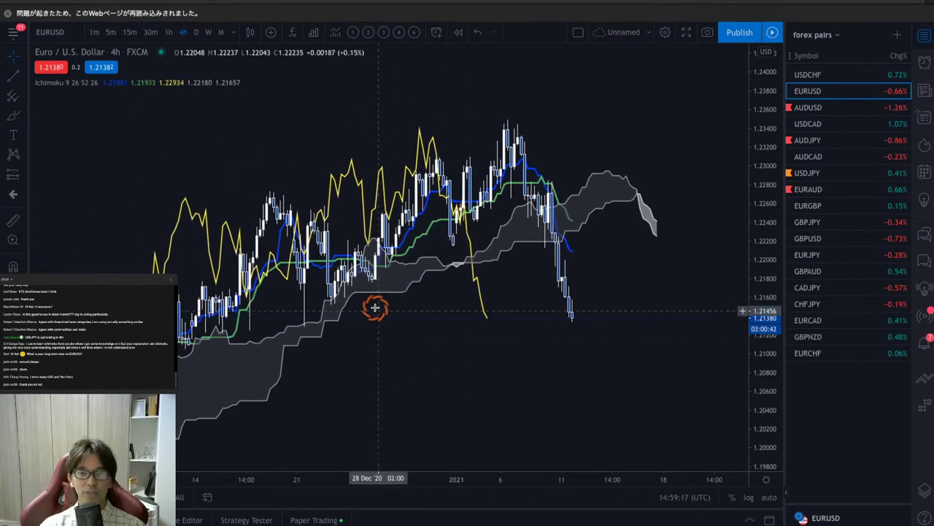
{"action": "left_click", "coordinate": [321, 322]}
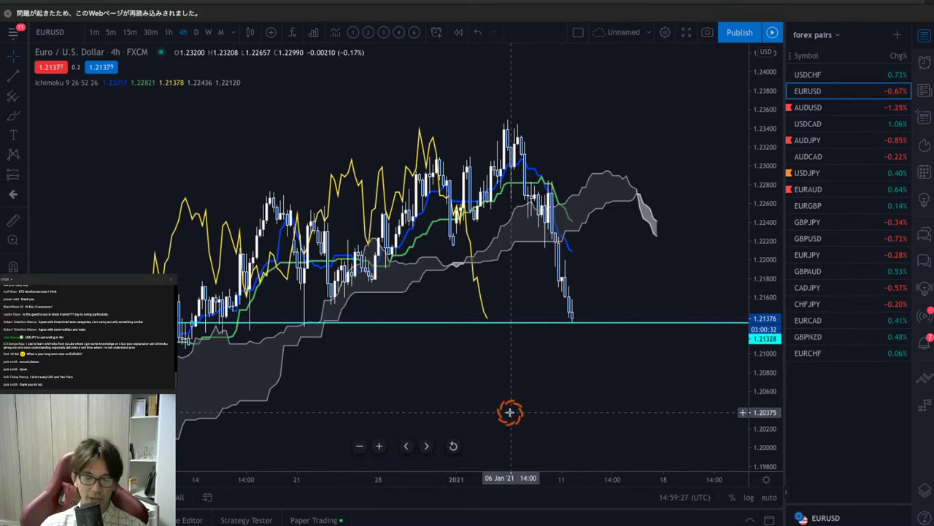
{"action": "left_click", "coordinate": [227, 326]}
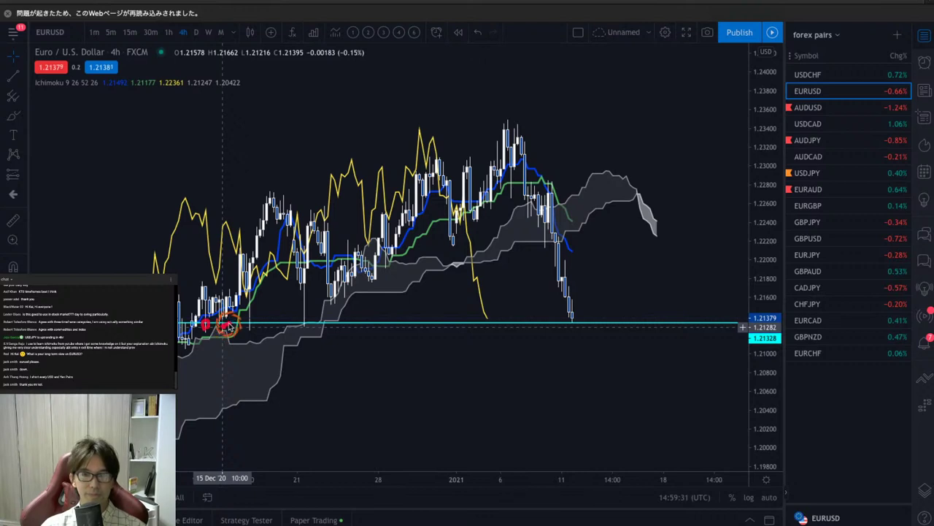
{"action": "left_click", "coordinate": [252, 325]}
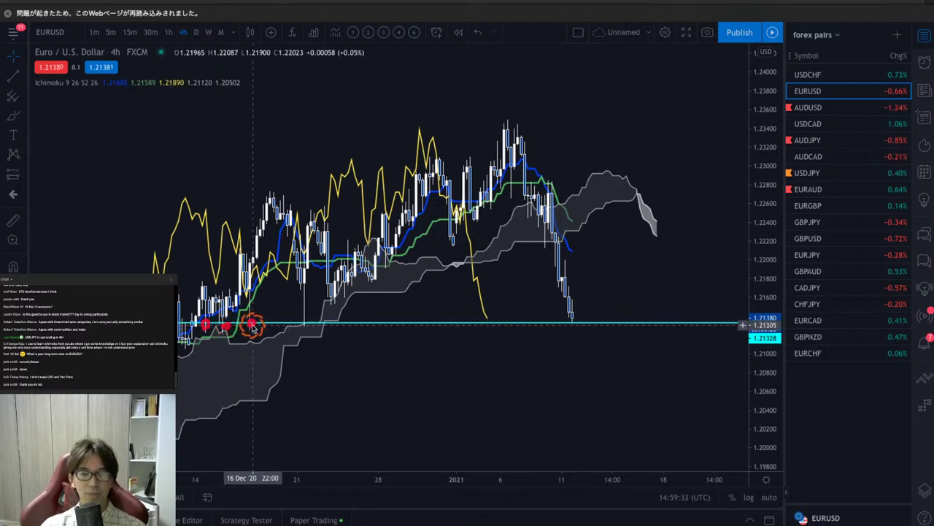
{"action": "left_click", "coordinate": [306, 323]}
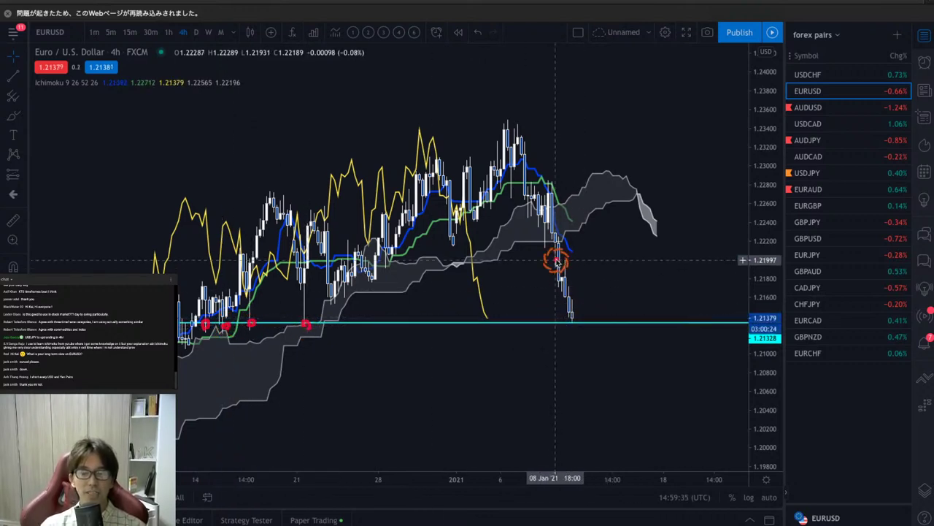
{"action": "left_click", "coordinate": [576, 312]}
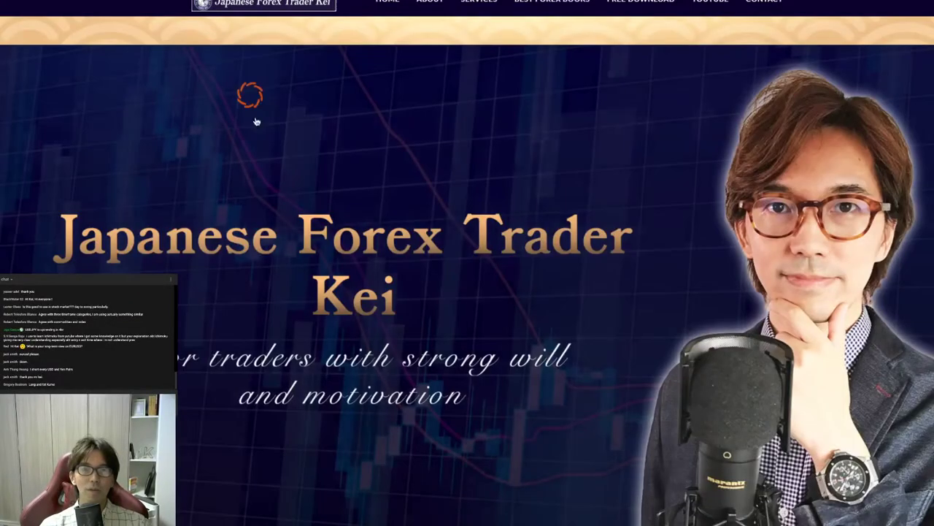
Step: Find the January 2021 live and video schedule on the Japanese Forex Trader Kei website
{"action": "scroll", "coordinate": [265, 202], "scroll_direction": "down", "scroll_amount": 15}
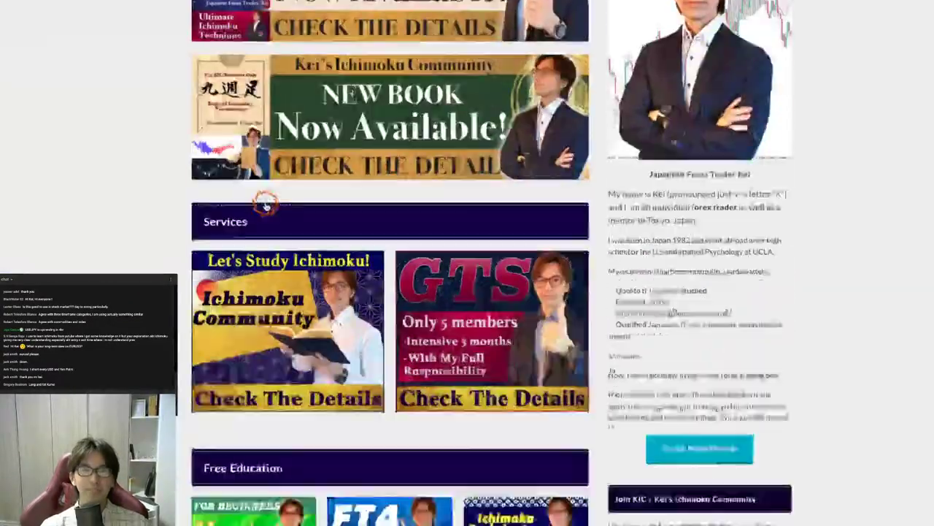
{"action": "scroll", "coordinate": [266, 206], "scroll_direction": "down", "scroll_amount": 15}
{"action": "scroll", "coordinate": [266, 206], "scroll_direction": "up", "scroll_amount": 2}
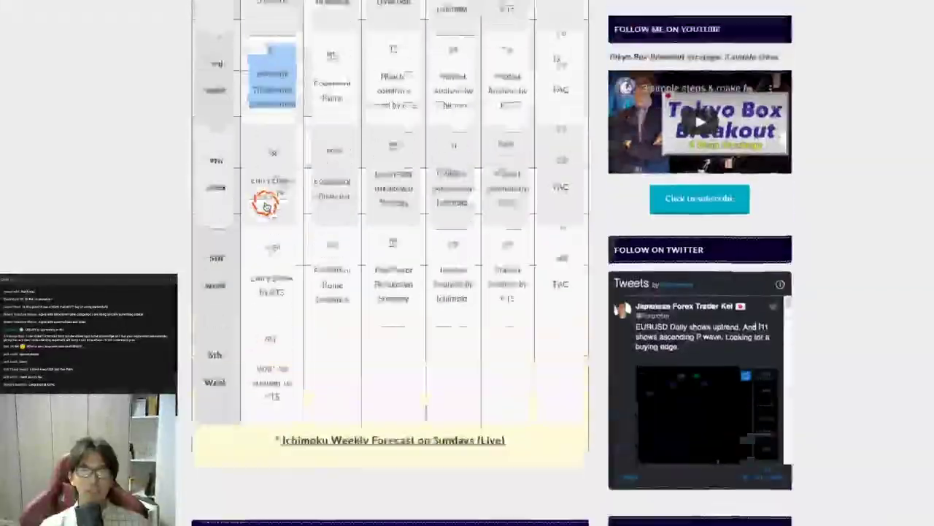
{"action": "scroll", "coordinate": [265, 206], "scroll_direction": "up", "scroll_amount": 1}
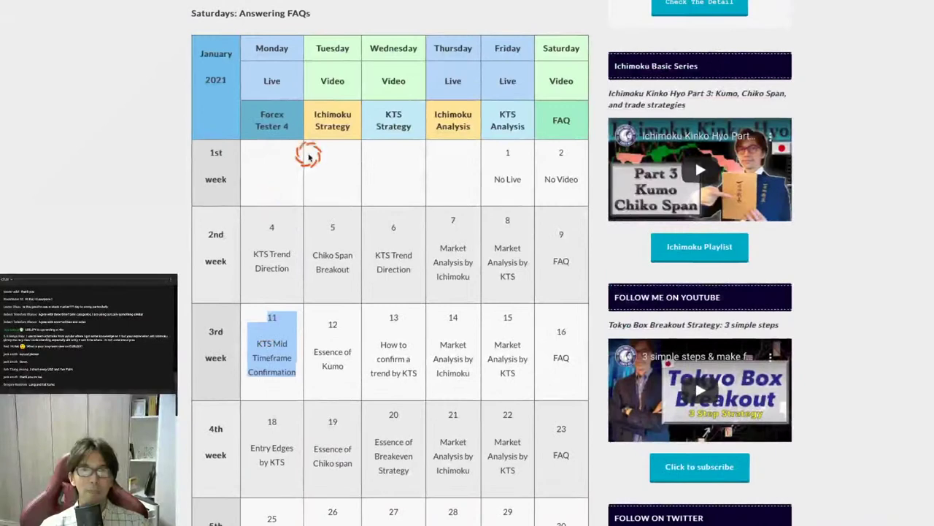
Step: Review the schedule's Tuesday video column and highlight the "Essence of Kumo" session on the 12th
{"action": "double_click", "coordinate": [330, 48]}
{"action": "left_click_drag", "start_coordinate": [329, 65], "coordinate": [338, 85]}
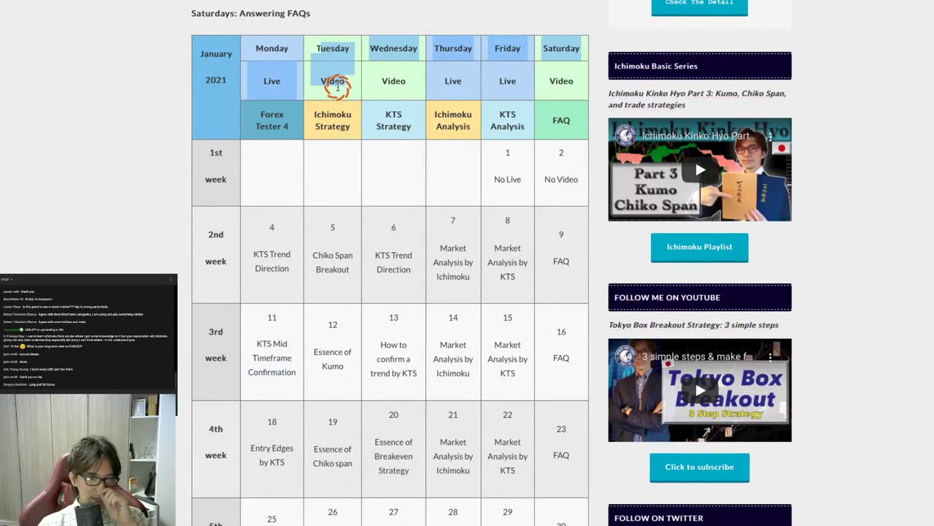
{"action": "left_click", "coordinate": [335, 85]}
{"action": "left_click", "coordinate": [338, 159]}
{"action": "scroll", "coordinate": [336, 156], "scroll_direction": "down", "scroll_amount": 1}
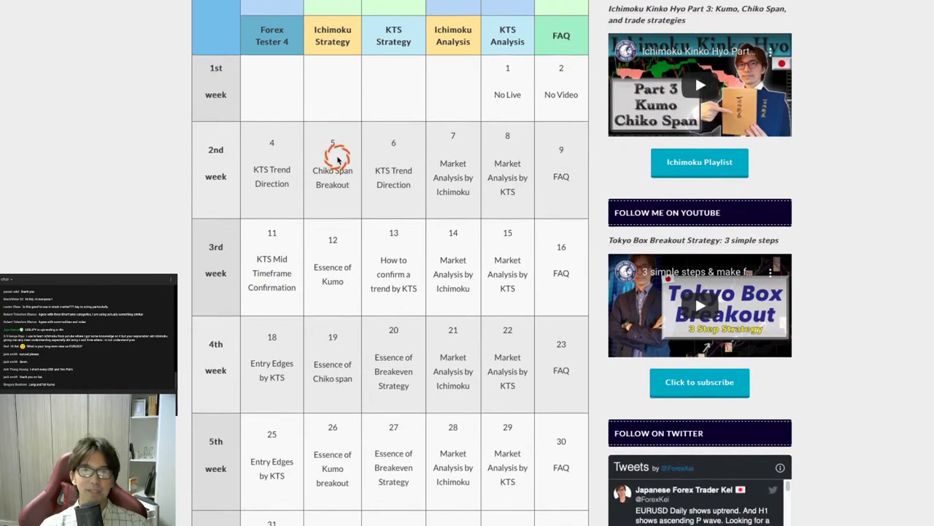
{"action": "scroll", "coordinate": [334, 233], "scroll_direction": "down", "scroll_amount": 1}
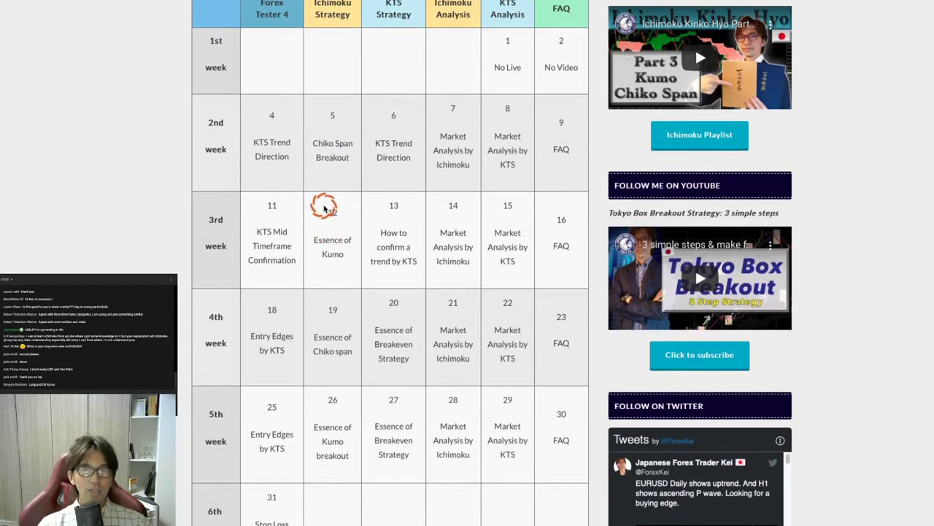
{"action": "left_click_drag", "start_coordinate": [326, 210], "coordinate": [350, 257]}
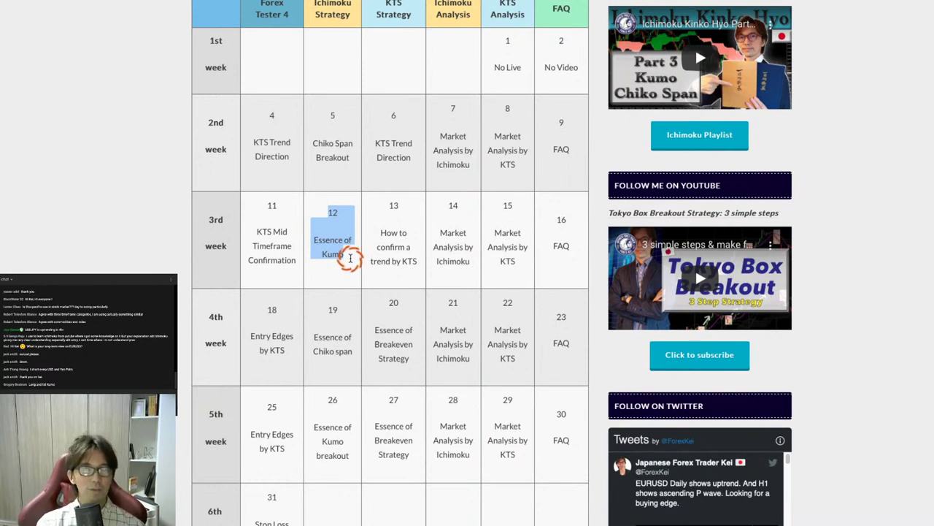
{"action": "left_click", "coordinate": [349, 241]}
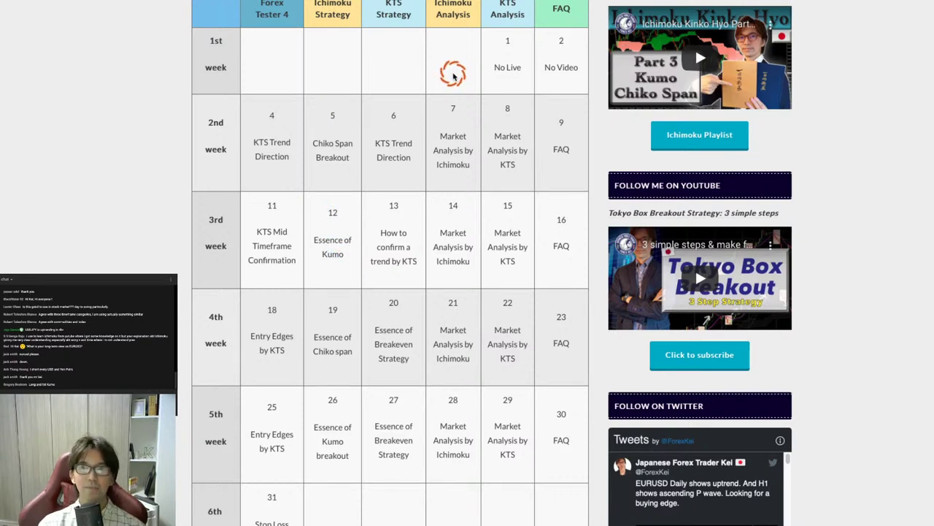
Step: Switch to the Japanese Forex Trader Kei YouTube channel and frame the "Over 22K Subs thank you Livestream!" upcoming stream with a temporary red rectangle
{"action": "left_click", "coordinate": [893, 2]}
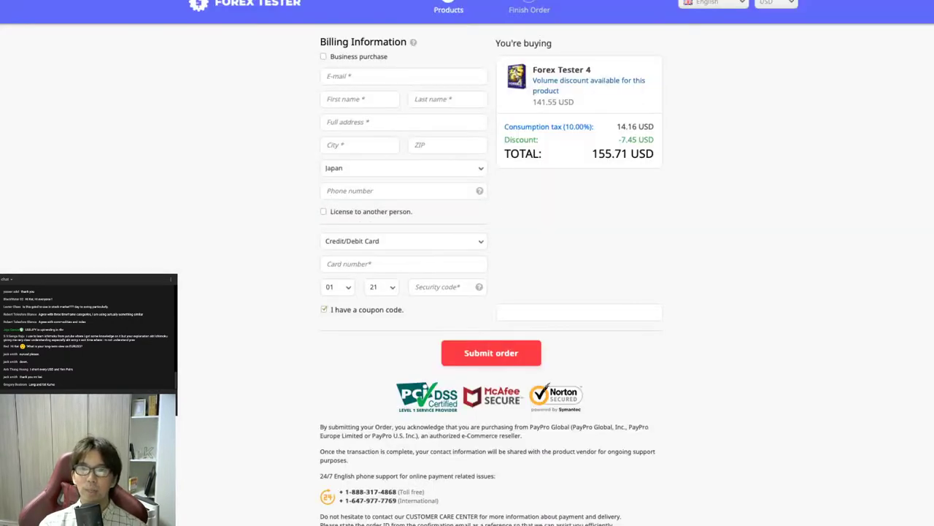
{"action": "key", "text": "ctrl+Tab"}
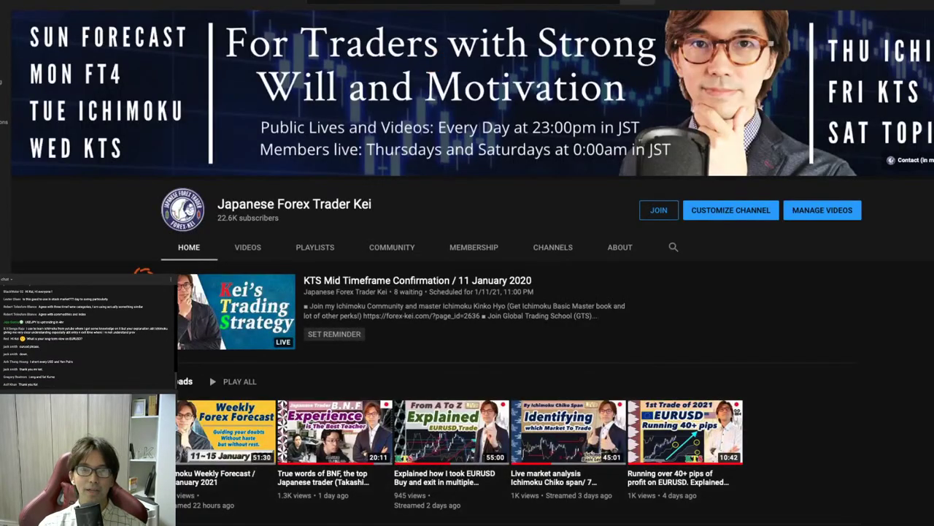
{"action": "scroll", "coordinate": [511, 292], "scroll_direction": "down", "scroll_amount": 6}
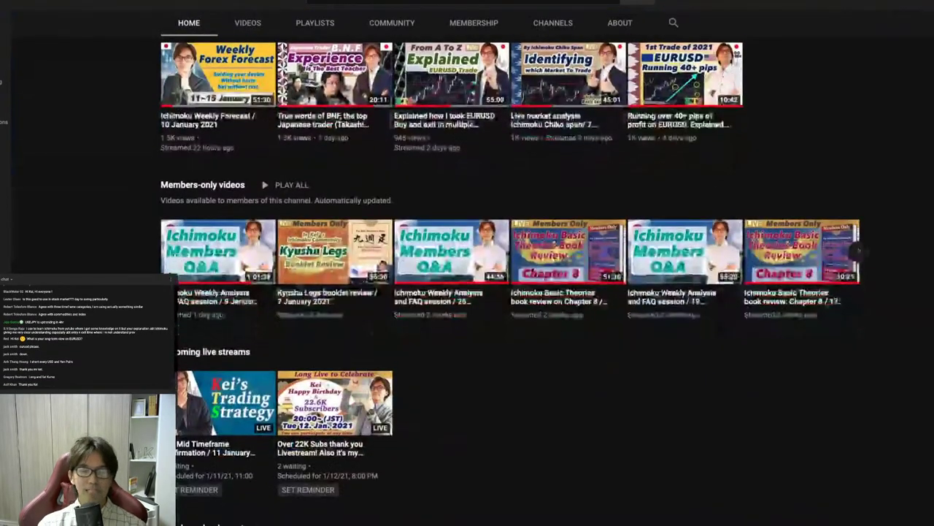
{"action": "scroll", "coordinate": [511, 292], "scroll_direction": "down", "scroll_amount": 1}
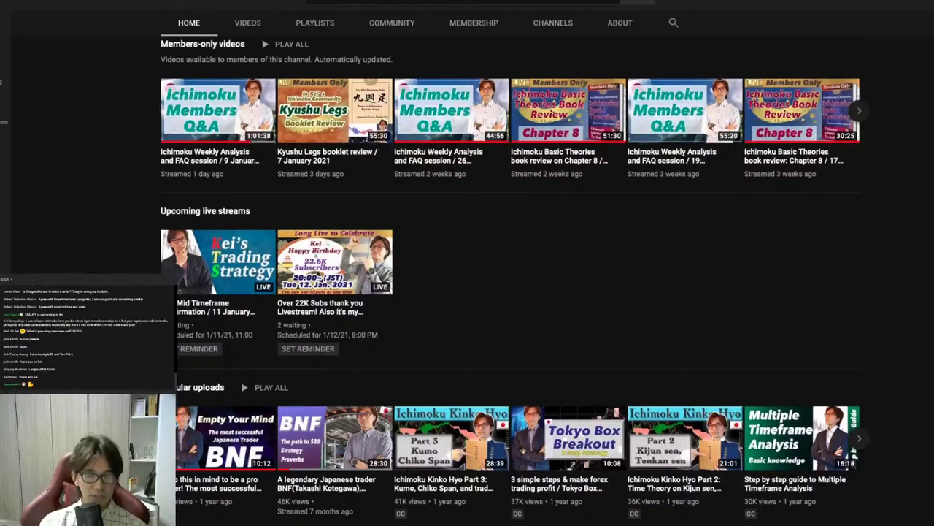
{"action": "mouse_move", "coordinate": [286, 223]}
{"action": "left_mouse_down"}
{"action": "mouse_move", "coordinate": [277, 220]}
{"action": "mouse_move", "coordinate": [398, 222]}
{"action": "mouse_move", "coordinate": [396, 359]}
{"action": "mouse_move", "coordinate": [274, 361]}
{"action": "mouse_move", "coordinate": [276, 226]}
{"action": "left_mouse_up"}
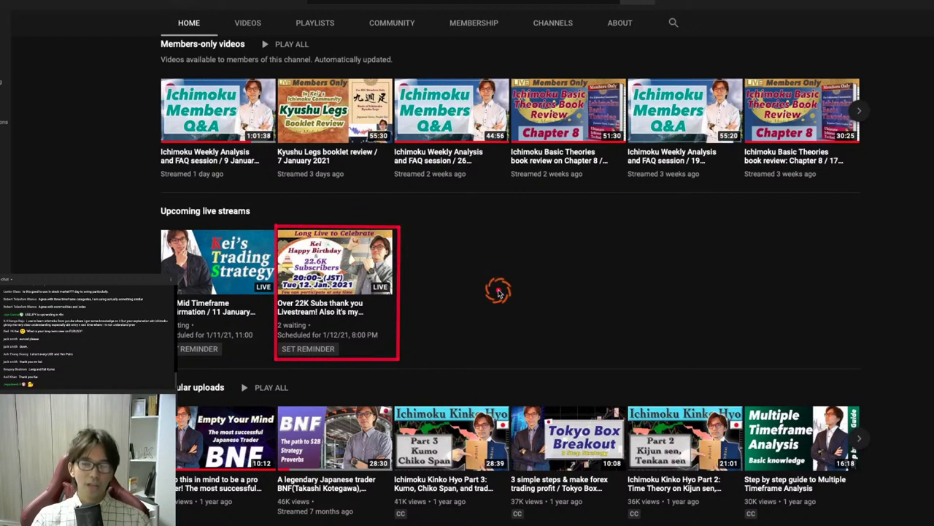